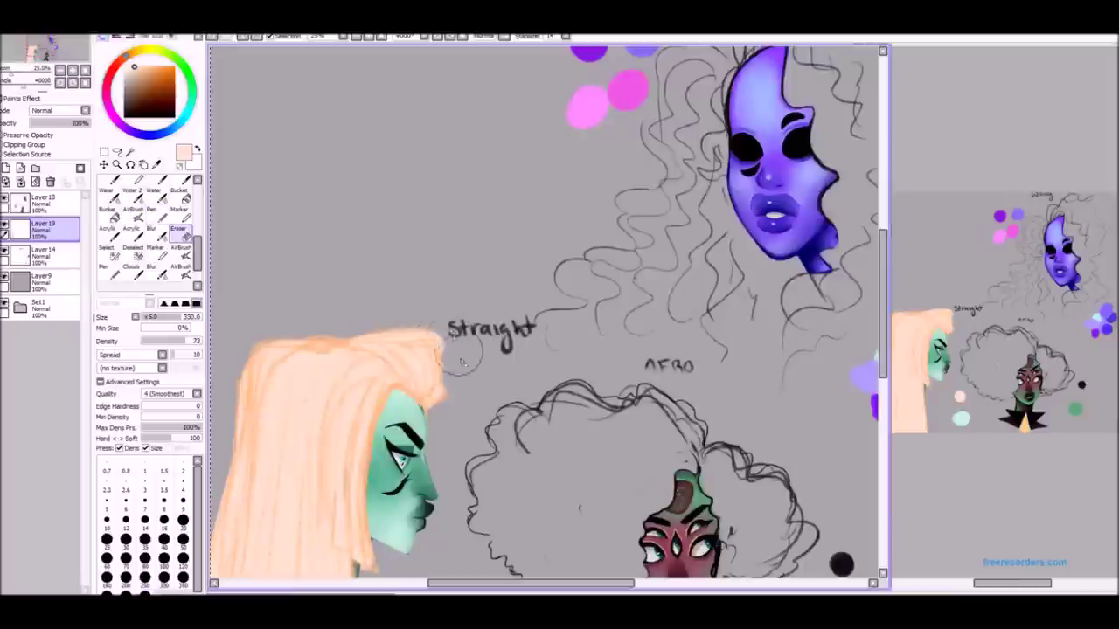
Sample the black swatch and outline the left side of the afro on Layer19 with a size 190 Pen.
scroll(468, 363, down, 1)
key(n)
scroll(452, 230, up, 2)
scroll(453, 314, down, 2)
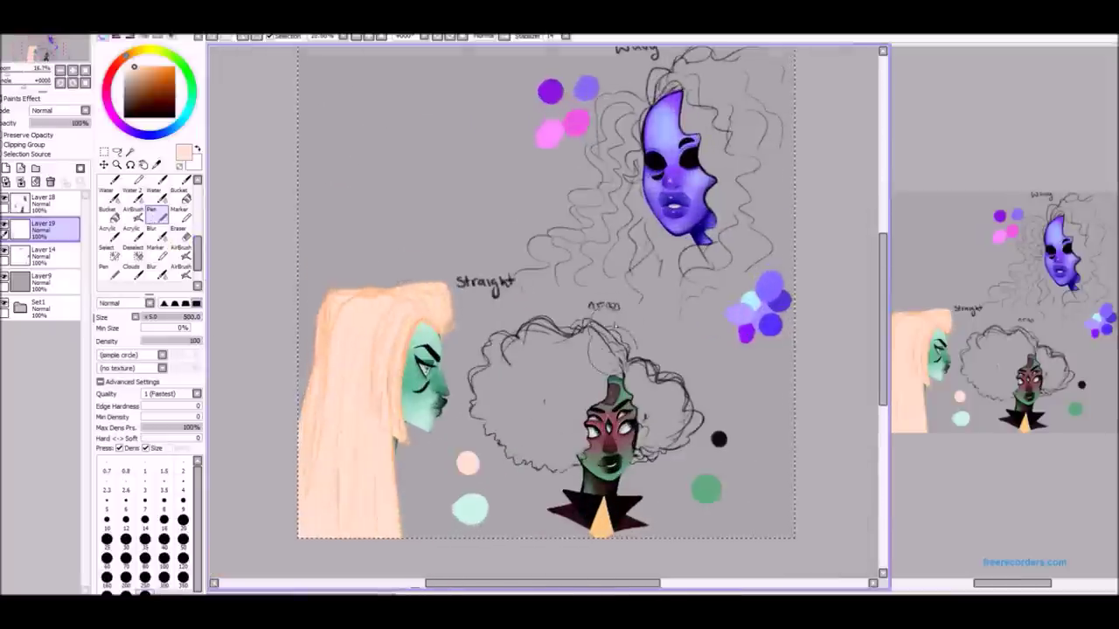
alt+click(718, 439)
scroll(643, 349, up, 1)
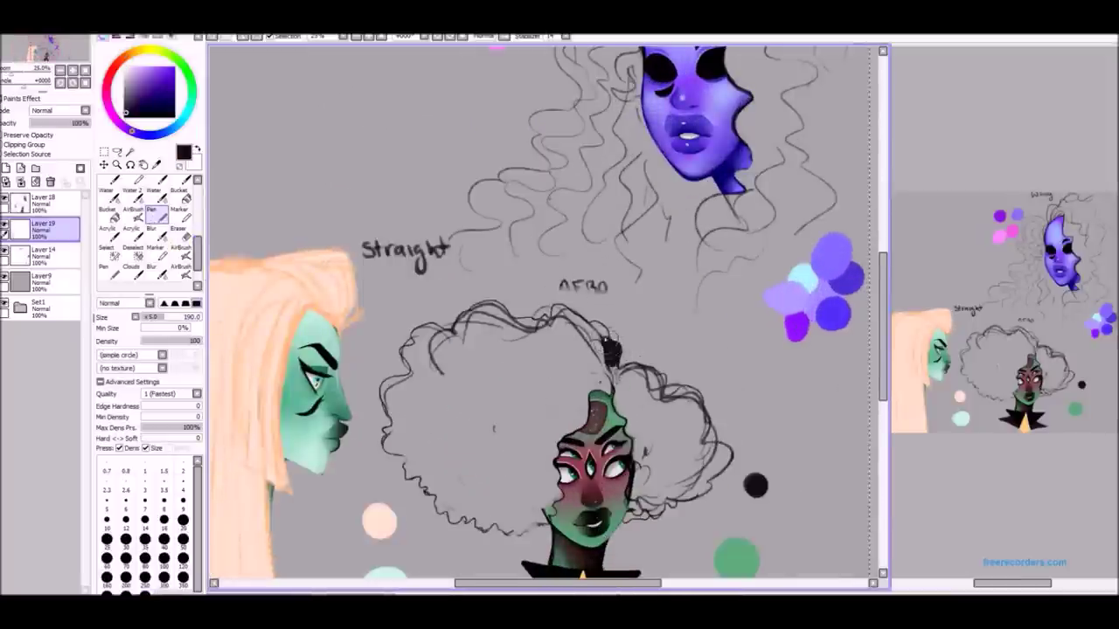
mouse_move(535, 324)
mouse_down()
mouse_move(498, 308)
mouse_move(436, 329)
mouse_up()
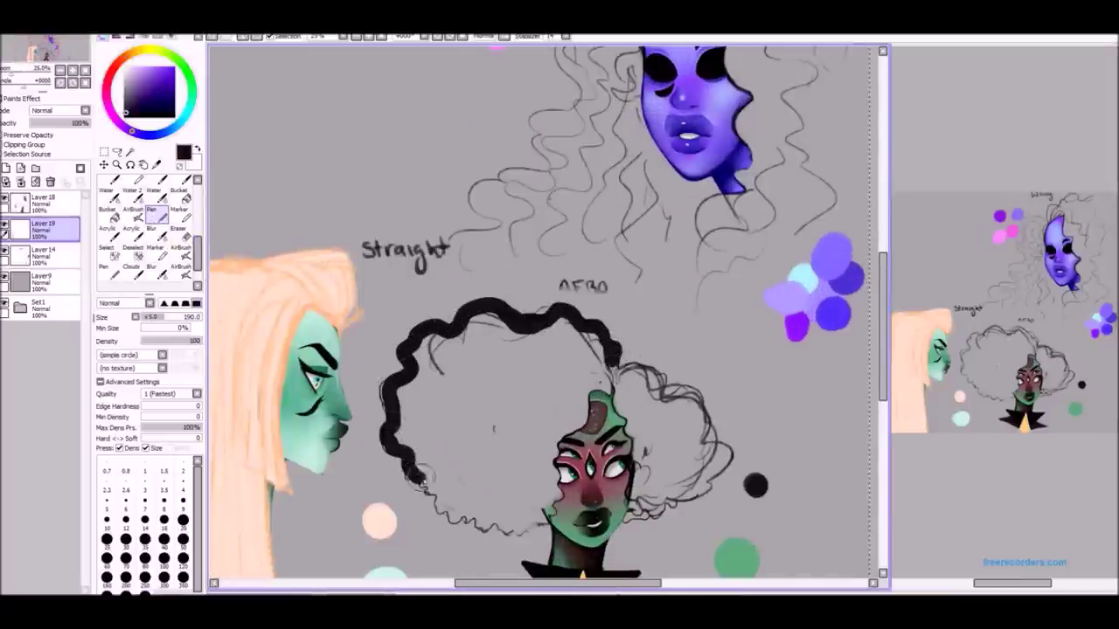
drag(417, 479, 479, 527)
Outline the afro's hairline around the face and its right-hand lobe in black, closing the shape.
scroll(562, 358, up, 2)
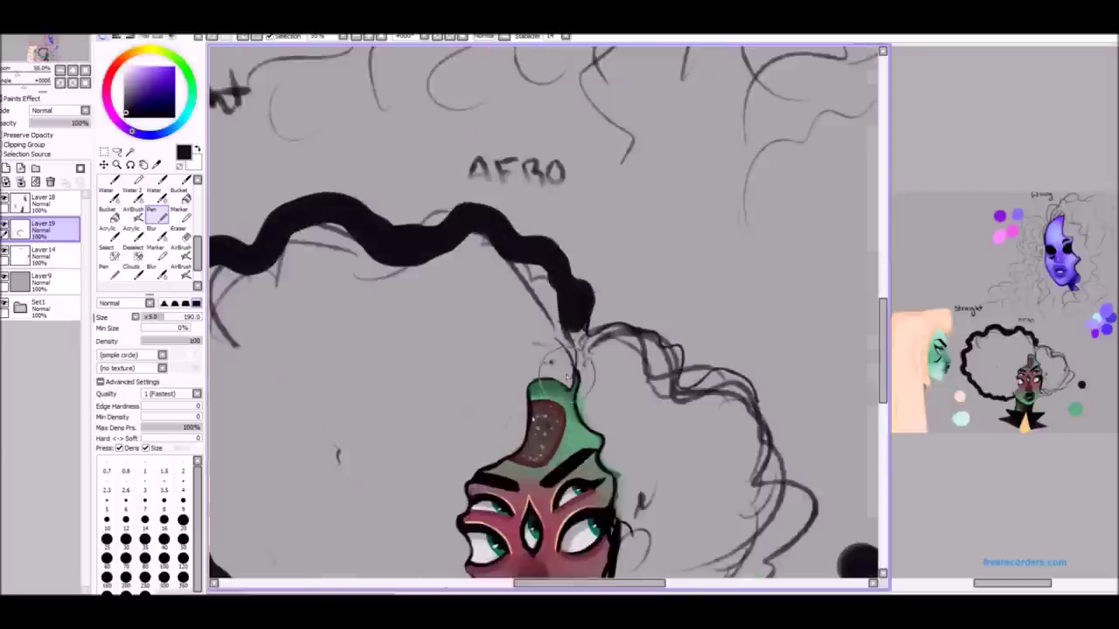
scroll(562, 359, down, 1)
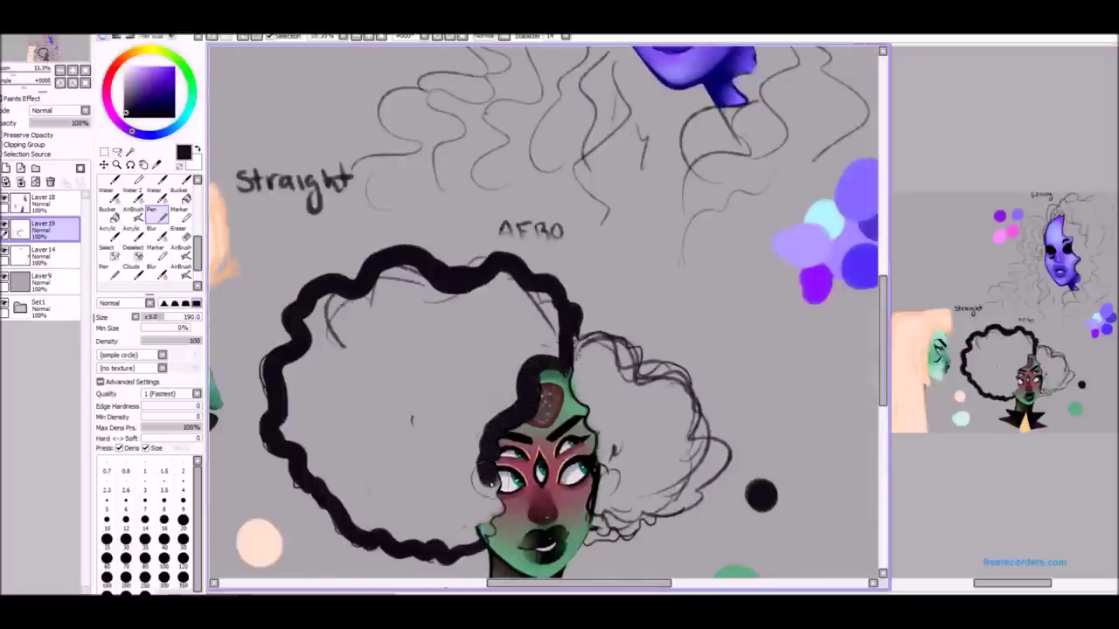
scroll(584, 330, down, 1)
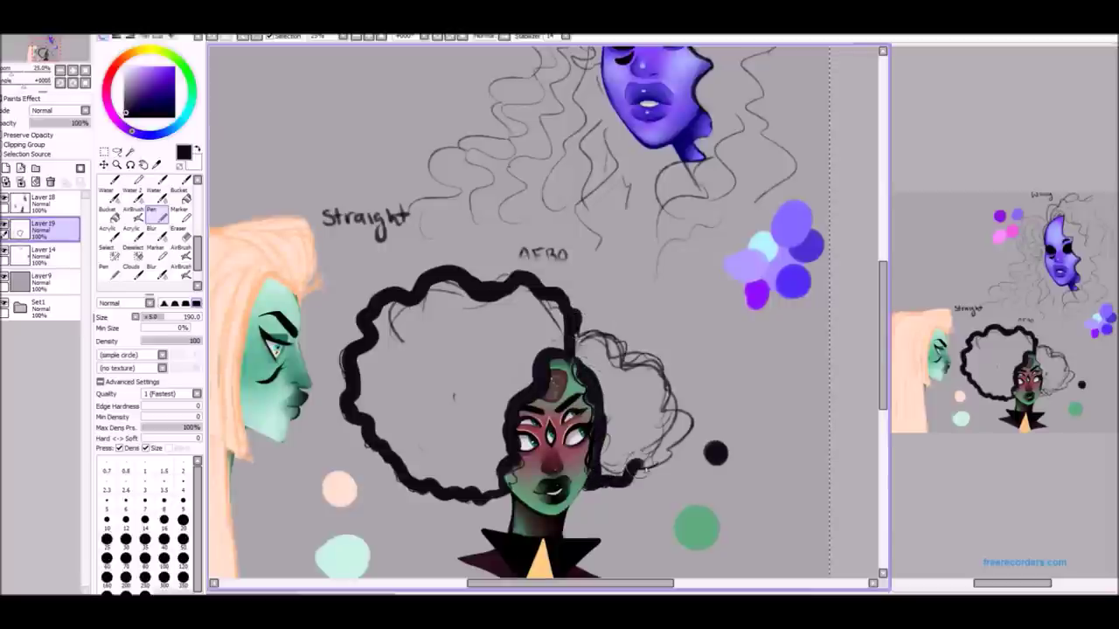
drag(635, 357, 569, 348)
Erase stray sketch lines around the afro's hairline and face on Layer18 with a size 50 Eraser.
click(44, 201)
click(178, 229)
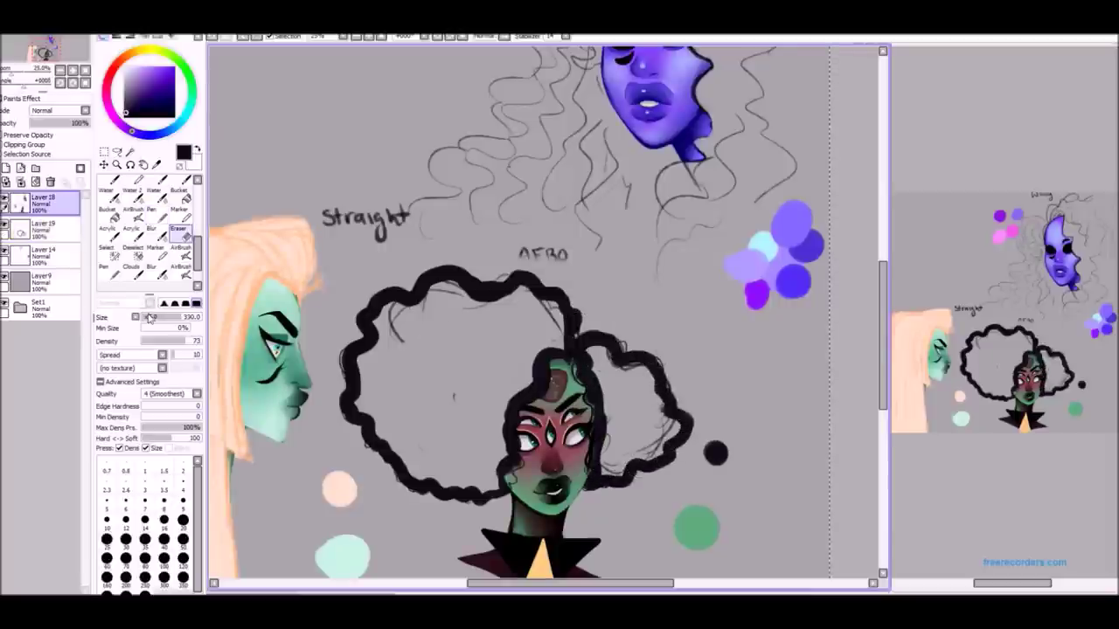
scroll(550, 337, up, 3)
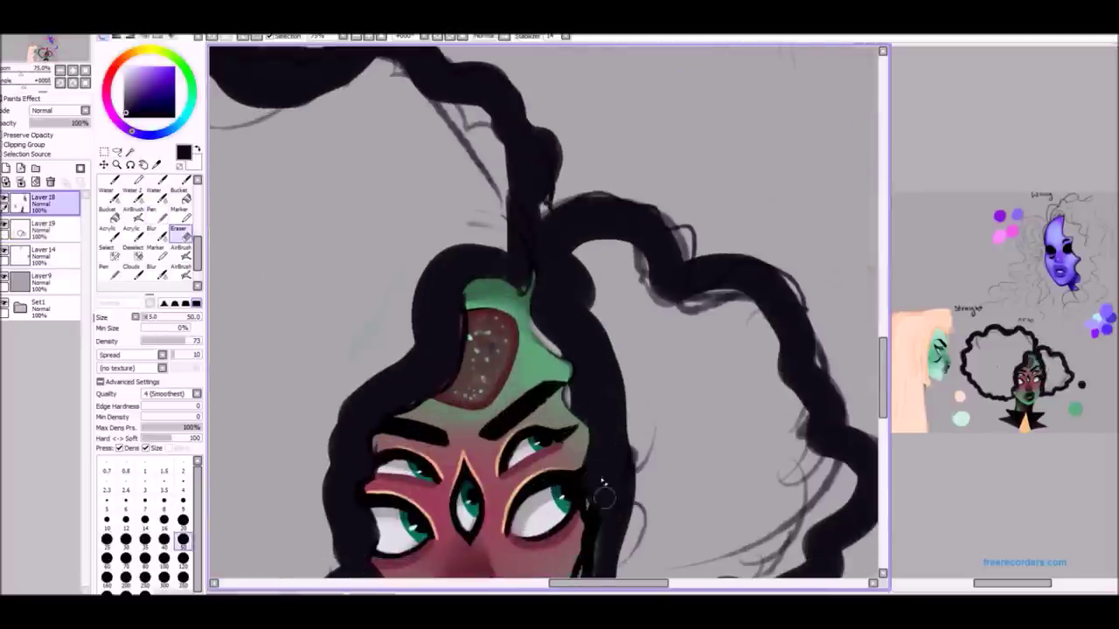
scroll(601, 444, down, 1)
scroll(530, 411, up, 2)
drag(535, 401, 508, 472)
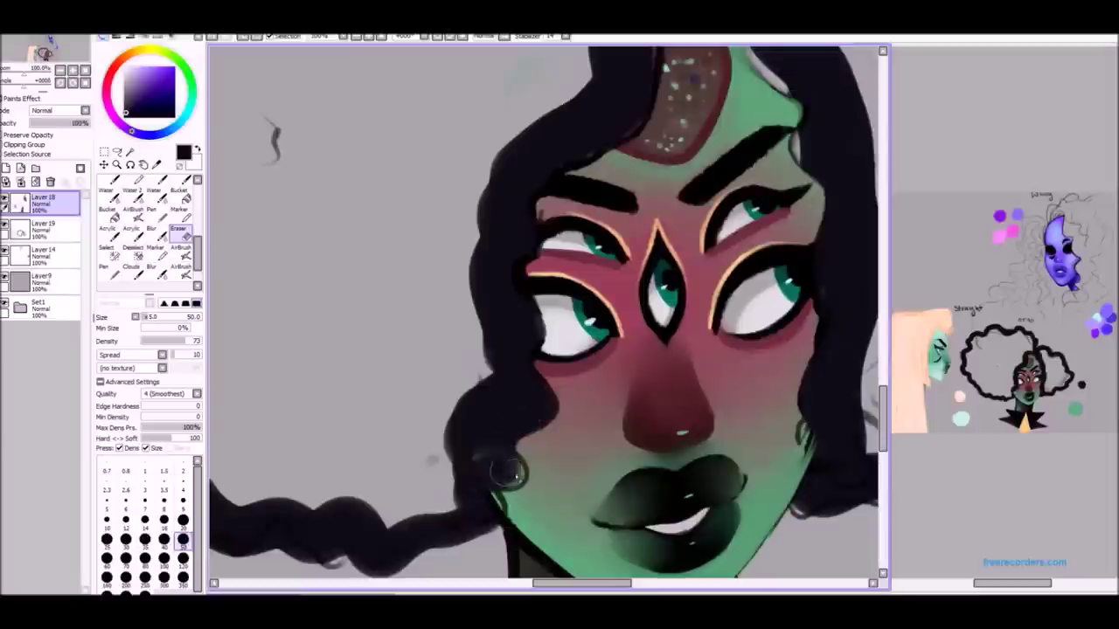
Touch up the hairline beside the face on Layer19 with the Pen and fill the afro with black.
scroll(491, 487, down, 3)
click(151, 213)
click(42, 228)
scroll(524, 350, up, 3)
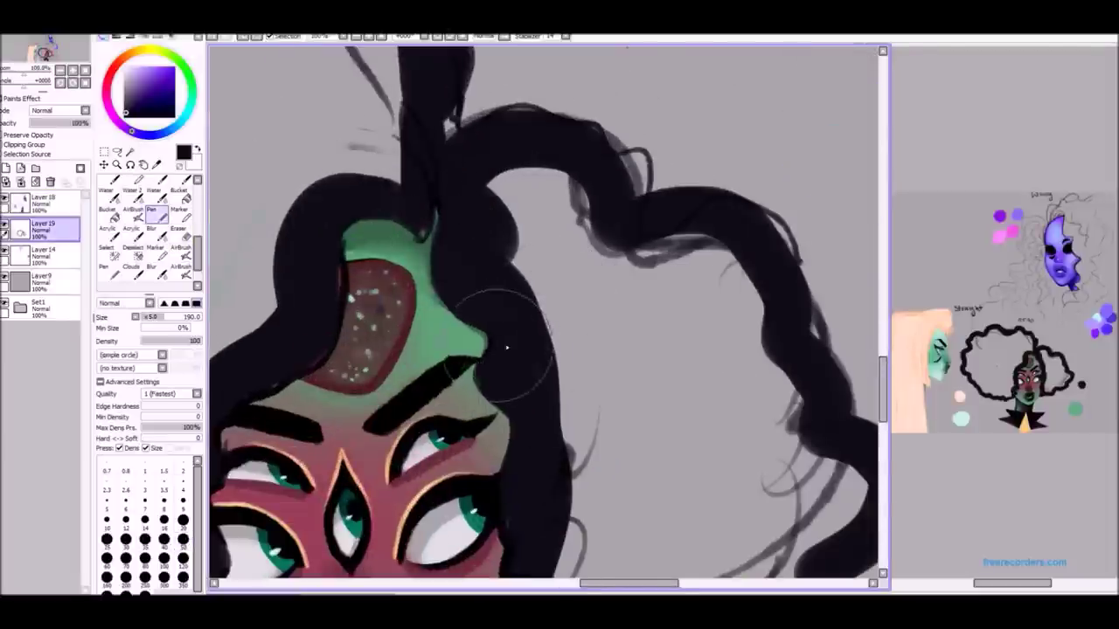
scroll(490, 337, down, 1)
scroll(516, 485, down, 2)
drag(376, 288, 489, 393)
Erase leftover sketch lines around the afro's outer edge on Layer18.
click(42, 201)
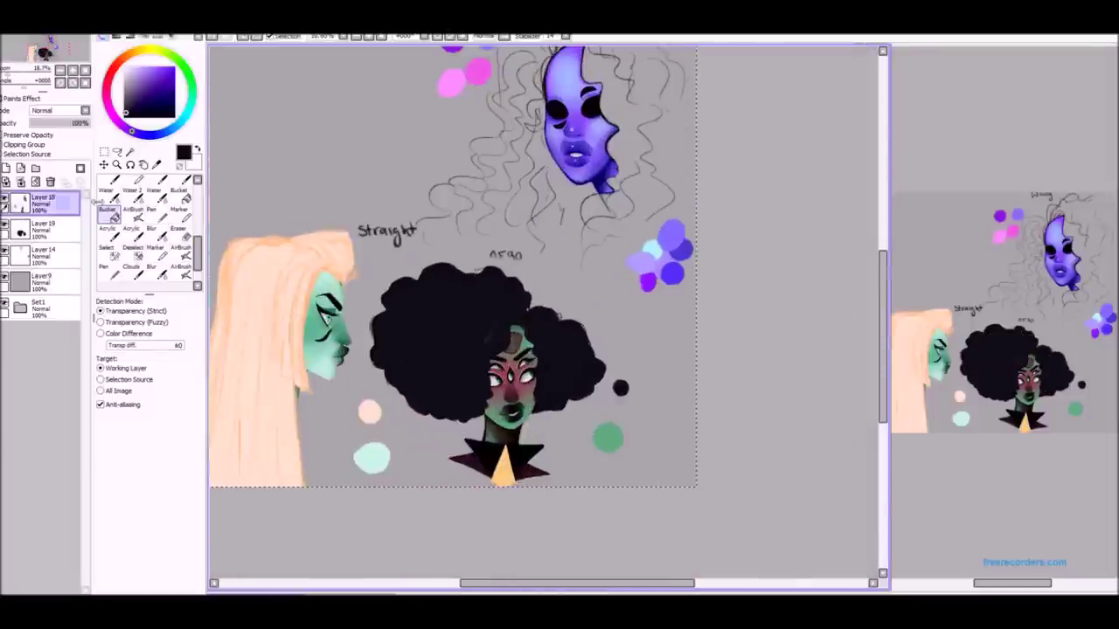
click(178, 233)
scroll(498, 393, up, 2)
scroll(600, 288, down, 3)
scroll(560, 332, up, 4)
Outline the wavy hair on Layer19 in light pink with a size 190 Pen, following the sketched curls and the face.
click(151, 213)
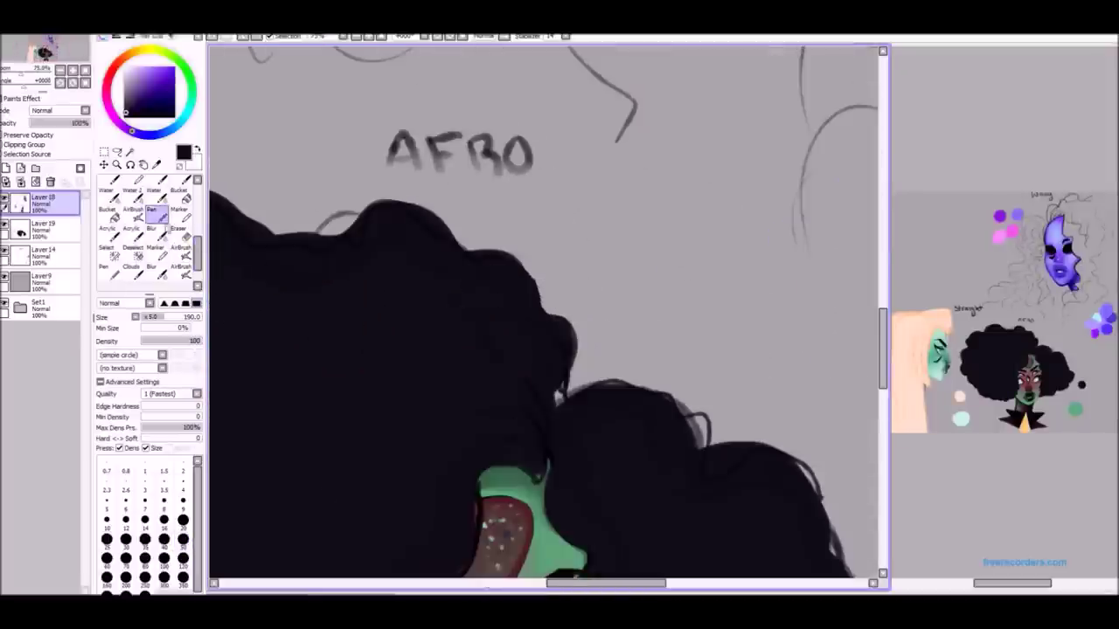
click(42, 227)
scroll(542, 341, down, 2)
scroll(570, 317, up, 3)
scroll(586, 345, down, 1)
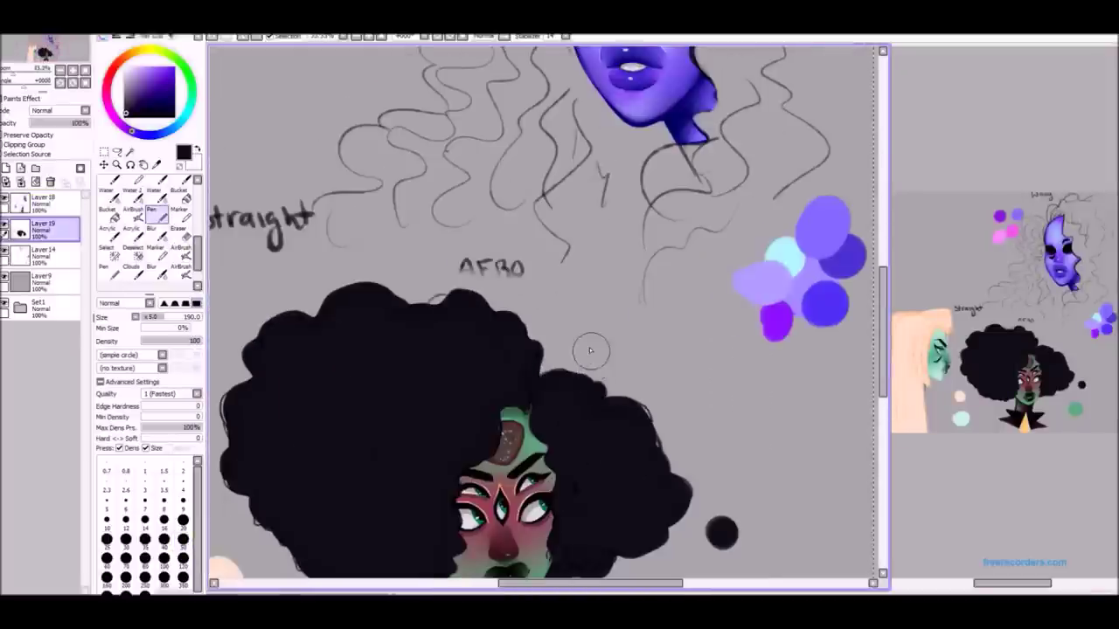
scroll(599, 312, up, 2)
drag(385, 166, 367, 368)
scroll(367, 262, down, 1)
mouse_move(315, 210)
mouse_down()
mouse_move(351, 218)
mouse_move(280, 289)
mouse_move(249, 411)
mouse_move(397, 500)
mouse_move(424, 488)
mouse_up()
scroll(367, 306, down, 1)
mouse_move(474, 445)
mouse_down()
mouse_move(459, 410)
mouse_move(382, 330)
mouse_up()
mouse_move(411, 188)
mouse_down()
mouse_move(466, 133)
mouse_move(566, 141)
mouse_move(619, 185)
mouse_move(608, 293)
mouse_up()
mouse_move(481, 432)
mouse_down()
mouse_move(445, 476)
mouse_move(612, 297)
mouse_up()
scroll(622, 402, up, 1)
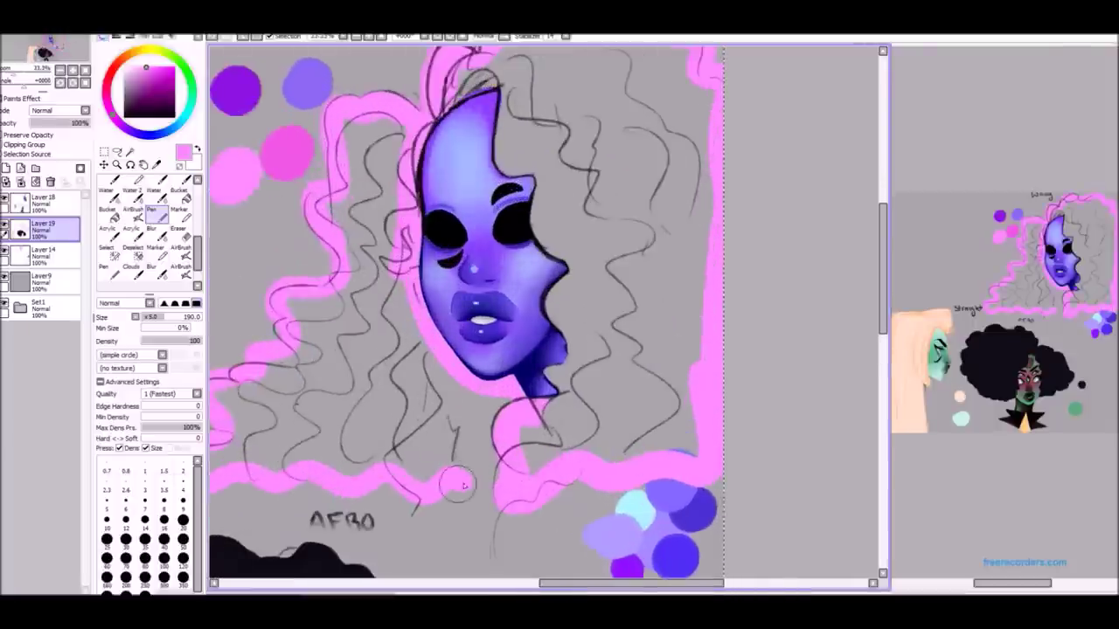
Close the remaining gap in the pink outline and fill the wavy hair with light pink using the Bucket.
scroll(525, 349, down, 2)
scroll(452, 220, up, 1)
mouse_move(452, 221)
mouse_down()
mouse_move(488, 298)
mouse_move(491, 361)
mouse_up()
scroll(454, 350, down, 1)
click(107, 212)
click(533, 288)
scroll(454, 349, down, 1)
click(382, 37)
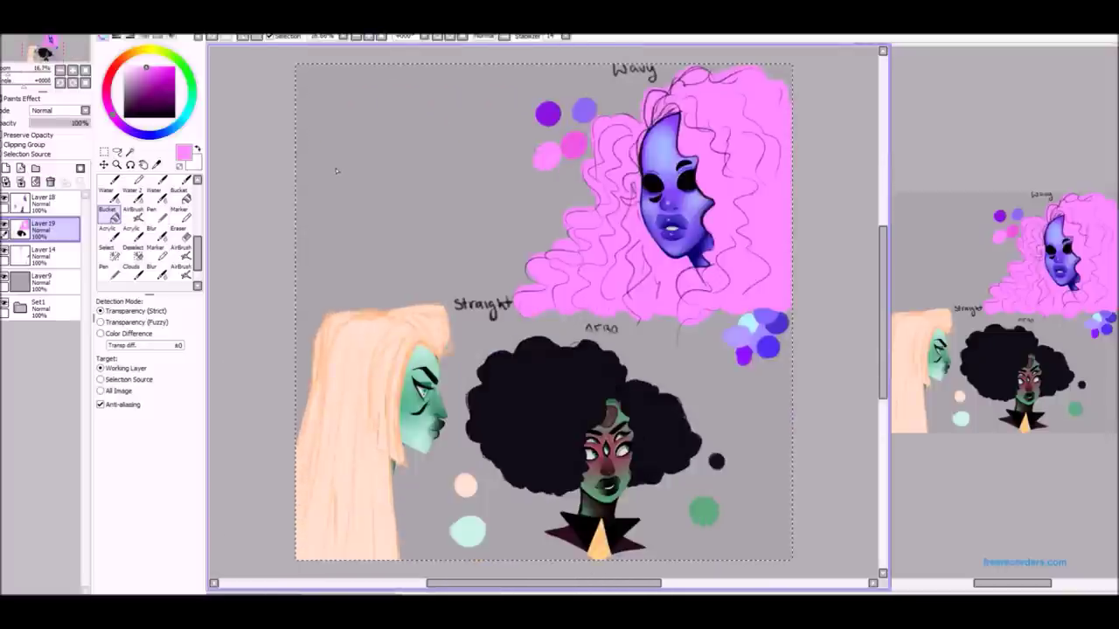
Erase stray sketch lines at the lower edge of the wavy hair on Layer18 with the Eraser.
click(42, 201)
key(e)
scroll(666, 289, up, 2)
drag(664, 244, 734, 306)
drag(629, 349, 751, 332)
scroll(666, 289, down, 2)
scroll(542, 332, up, 1)
scroll(542, 332, down, 2)
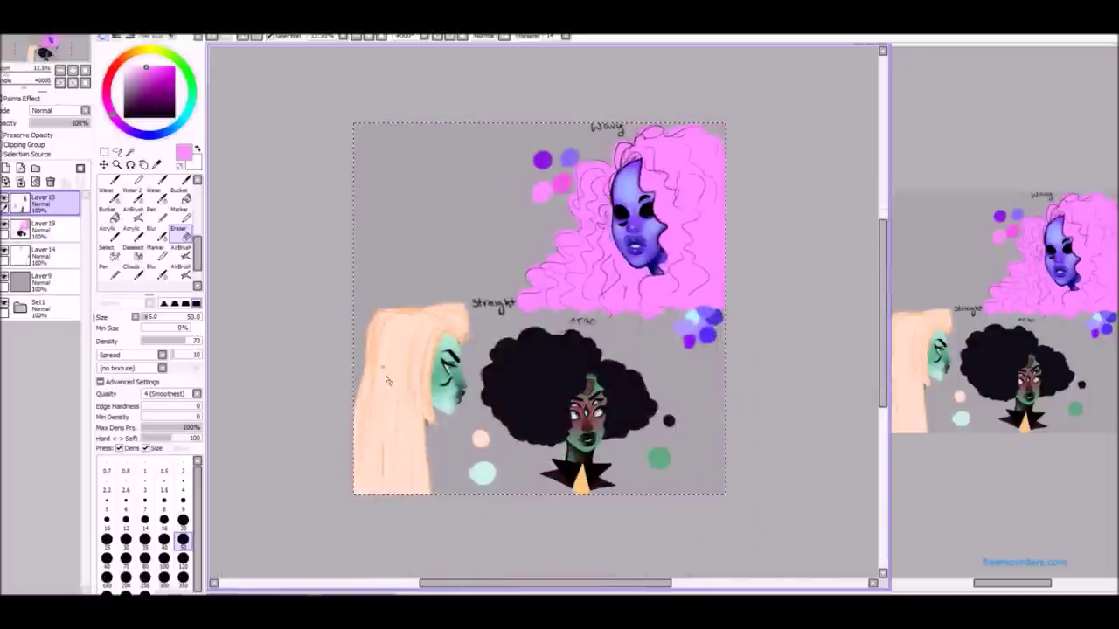
Add a new layer above Layer19 and paint the straight hair beside the face with orange sampled from the hair.
click(6, 167)
click(151, 211)
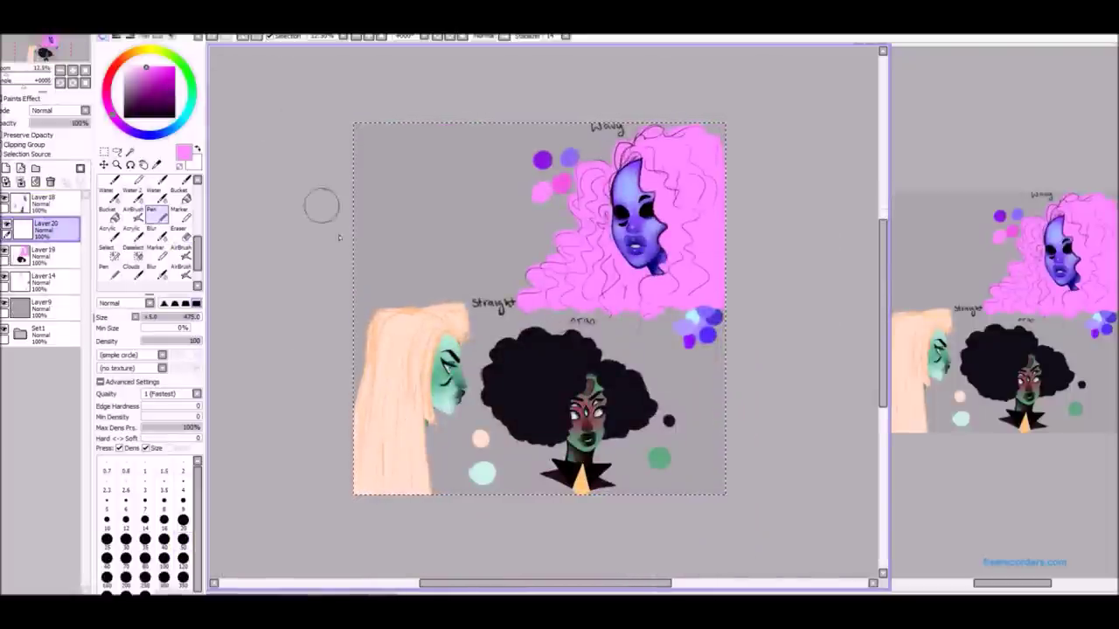
alt+click(396, 338)
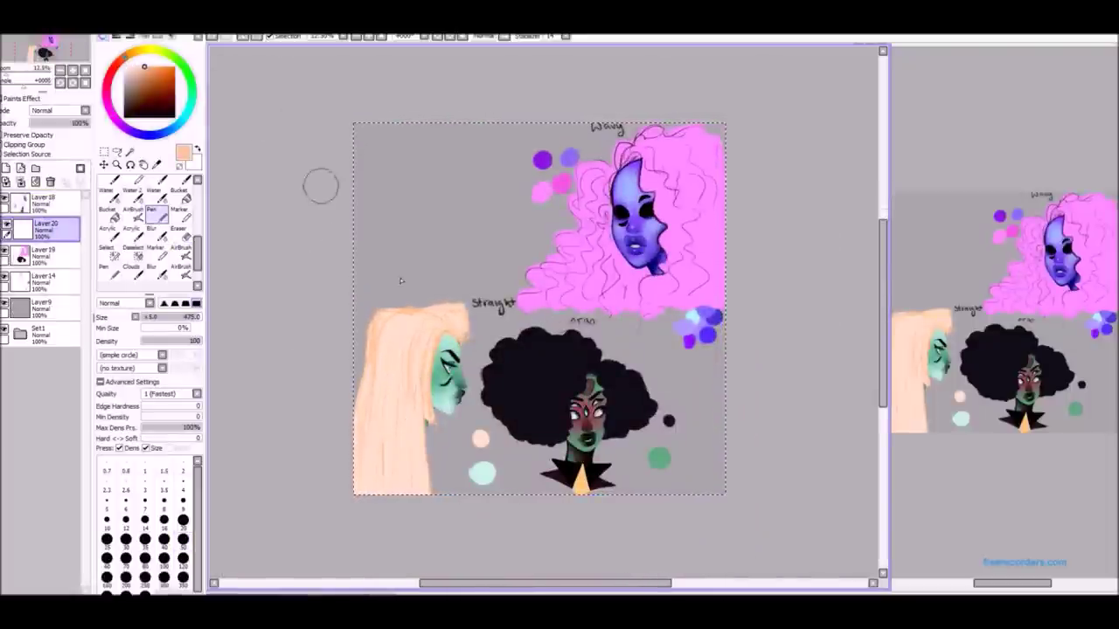
scroll(375, 375, up, 3)
click(44, 254)
click(43, 227)
click(179, 229)
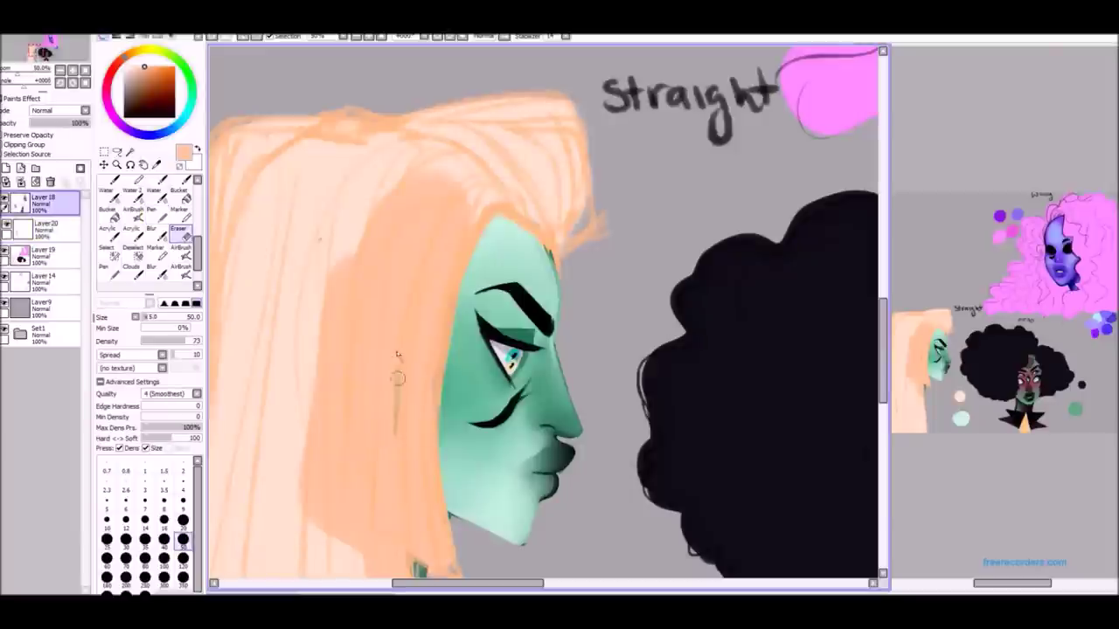
Set Layer20 to Shade blending mode at 31% opacity.
scroll(542, 349, down, 2)
drag(79, 122, 50, 123)
scroll(326, 176, down, 1)
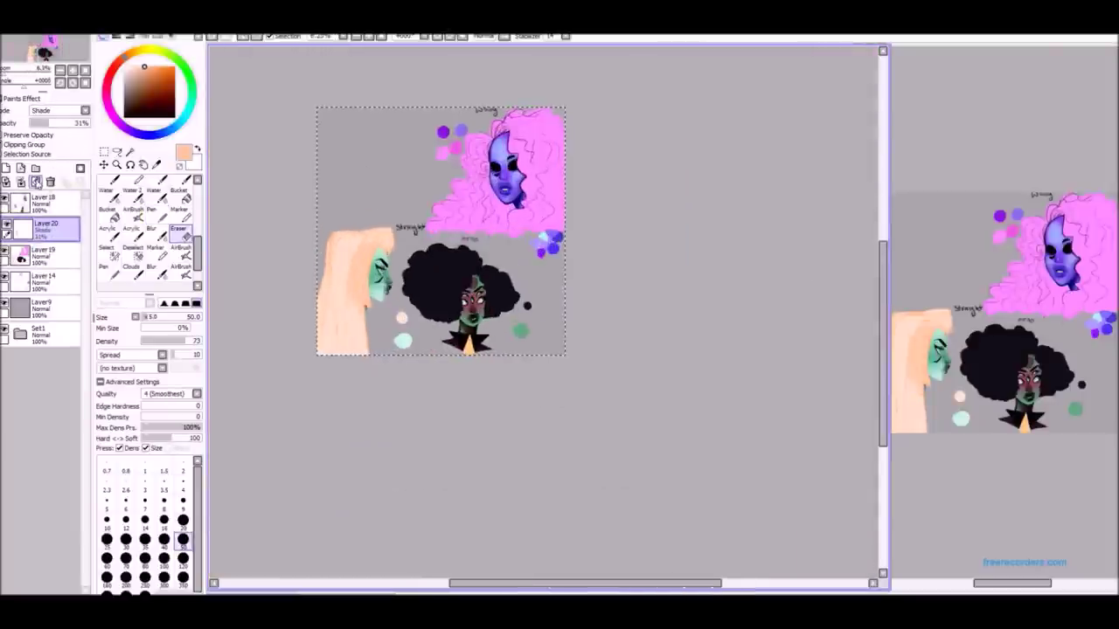
Paint more orange shading on the straight hair with the Pen and set Layer20's opacity to 19%.
click(157, 211)
scroll(370, 205, up, 1)
mouse_move(414, 197)
mouse_down()
mouse_move(361, 363)
mouse_move(303, 317)
mouse_move(323, 202)
mouse_move(385, 175)
mouse_up()
scroll(384, 175, down, 1)
drag(44, 127, 37, 123)
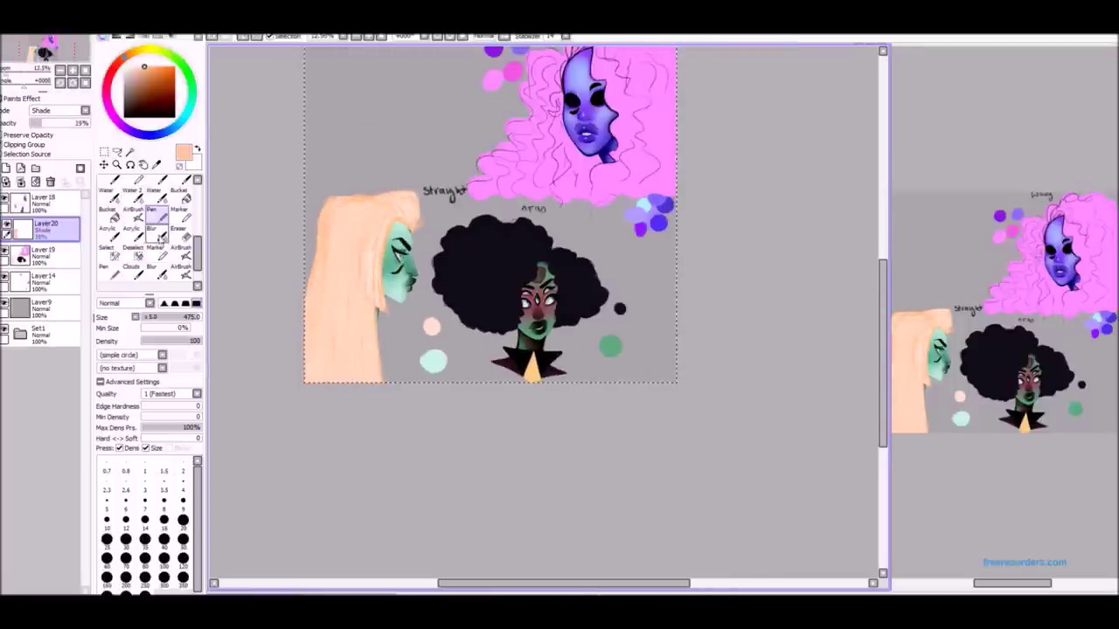
Soften the orange shading on the straight hair with the Blur brush and clean it up with the Eraser.
click(153, 229)
scroll(367, 232, up, 1)
key(e)
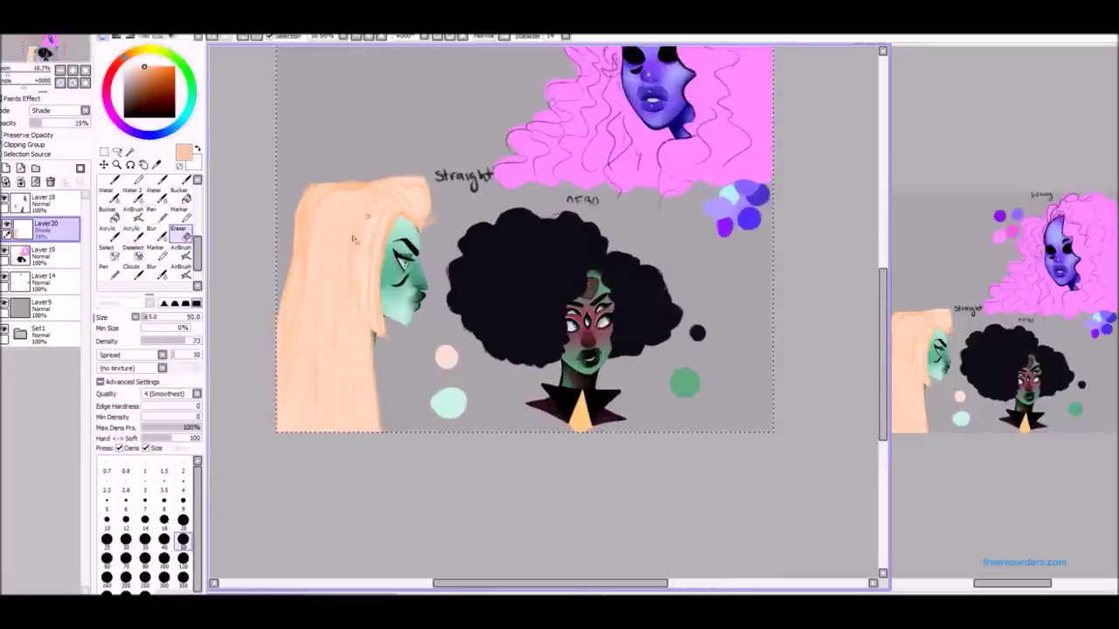
scroll(341, 293, down, 3)
scroll(544, 269, up, 3)
key(n)
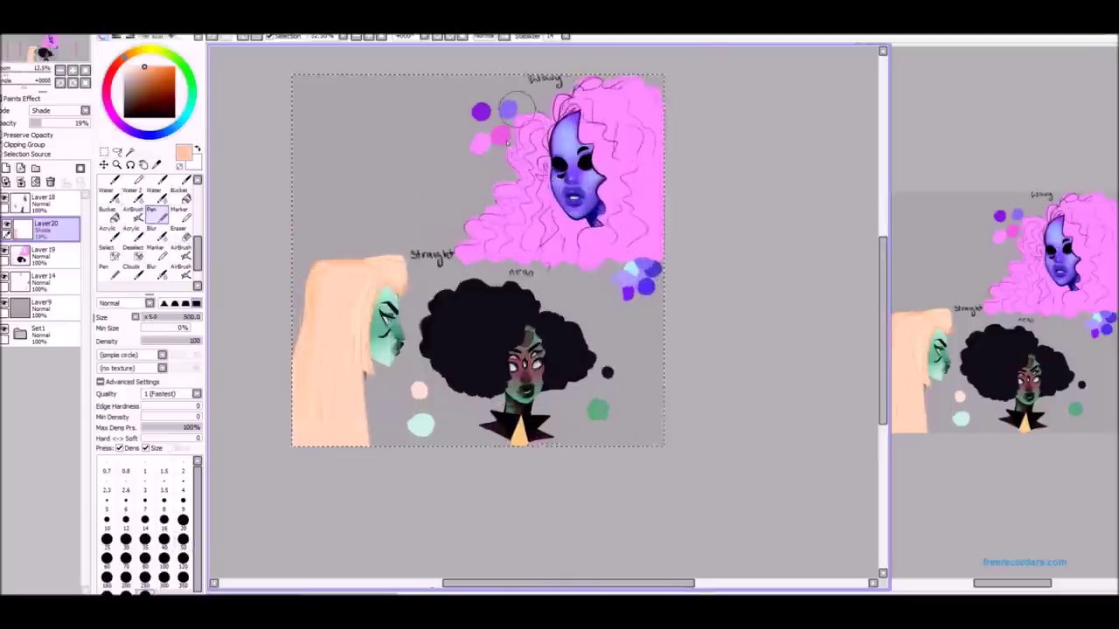
alt+click(544, 269)
drag(543, 269, 446, 267)
key(ctrl+z)
Shade the crown and left side of the wavy hair on Layer20 with the blue-violet and purple swatch colours.
alt+click(577, 105)
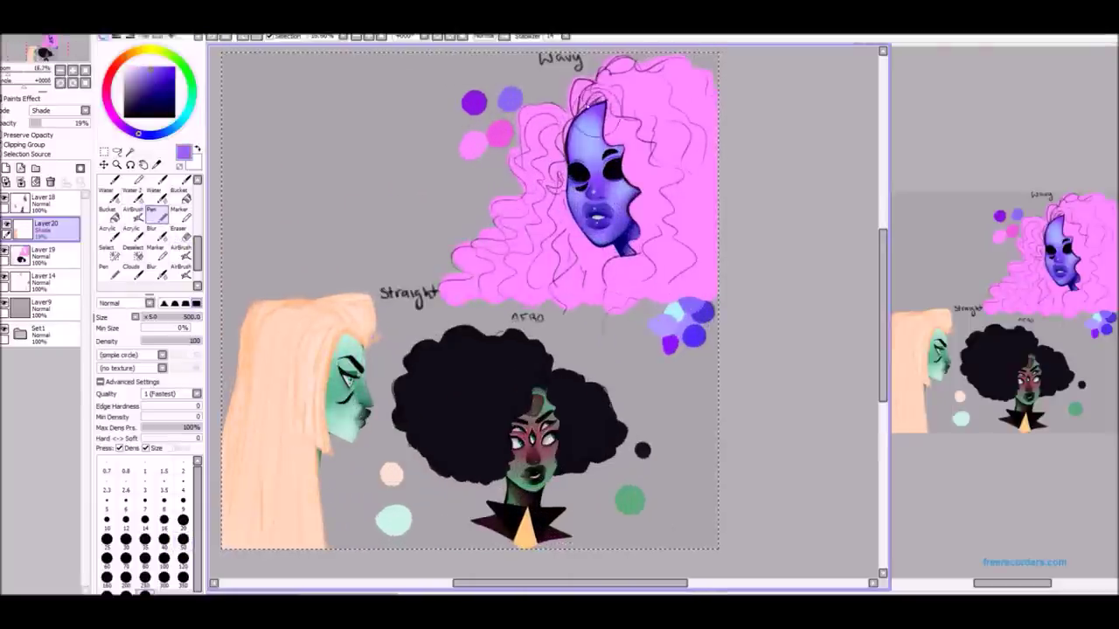
mouse_move(603, 57)
mouse_down()
mouse_move(673, 131)
mouse_move(525, 175)
mouse_move(507, 205)
mouse_up()
alt+click(473, 102)
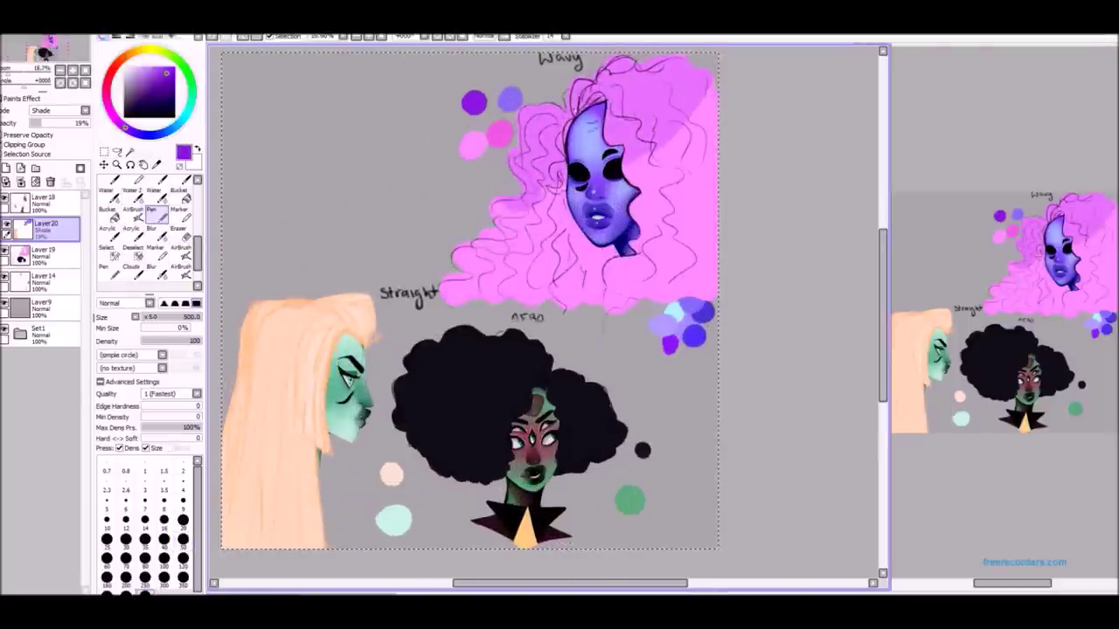
scroll(542, 175, down, 3)
scroll(542, 175, up, 3)
Paint sampled pink over the wavy hair's shading and pick the blue-violet swatch for further shading.
alt+click(636, 126)
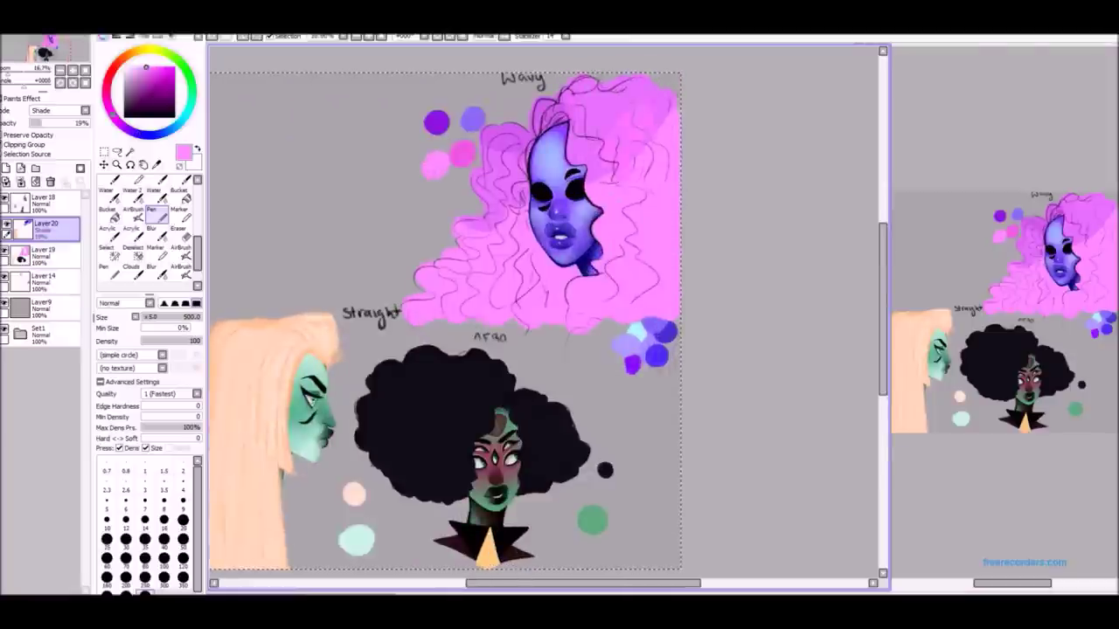
drag(543, 246, 477, 204)
alt+click(470, 119)
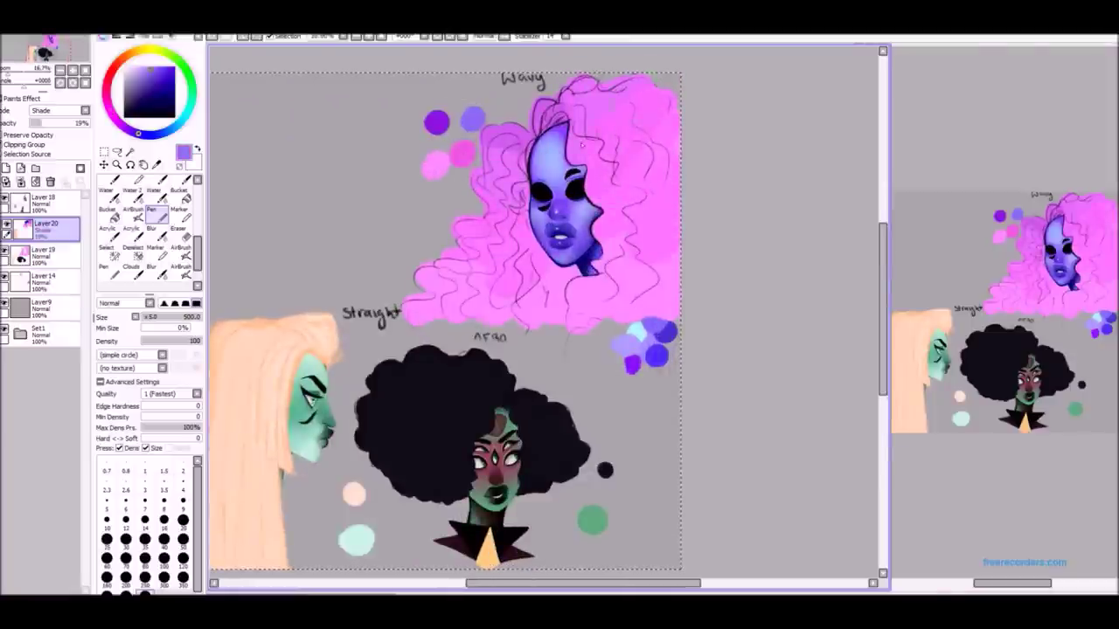
scroll(469, 124, down, 3)
scroll(468, 124, up, 3)
Blend the colour transitions across the wavy hair with a size 500 Blur brush.
click(151, 229)
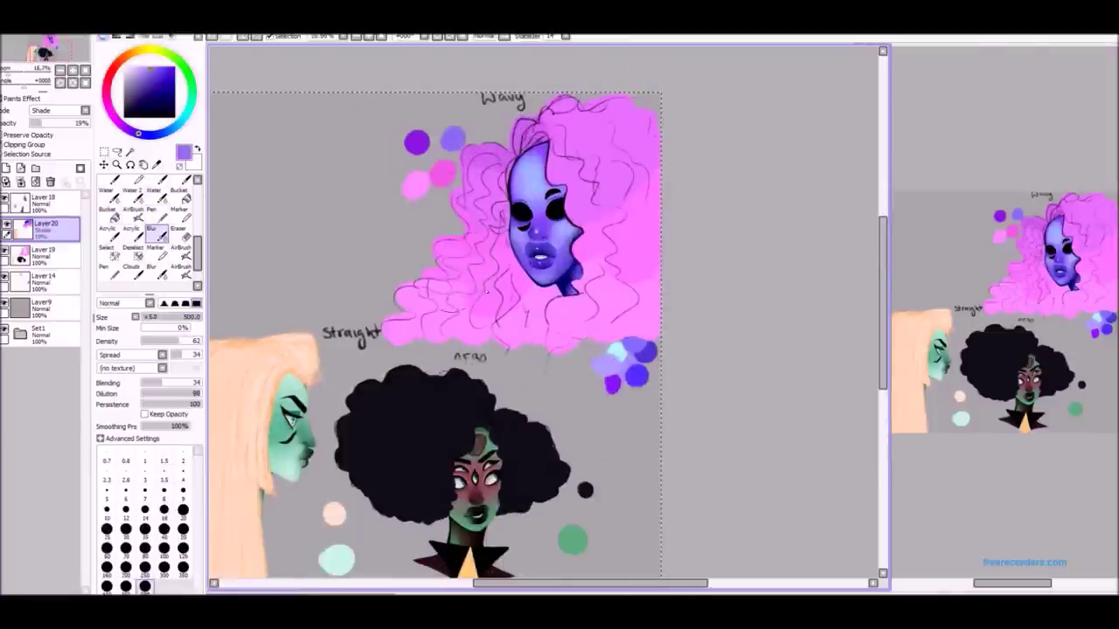
scroll(437, 332, down, 3)
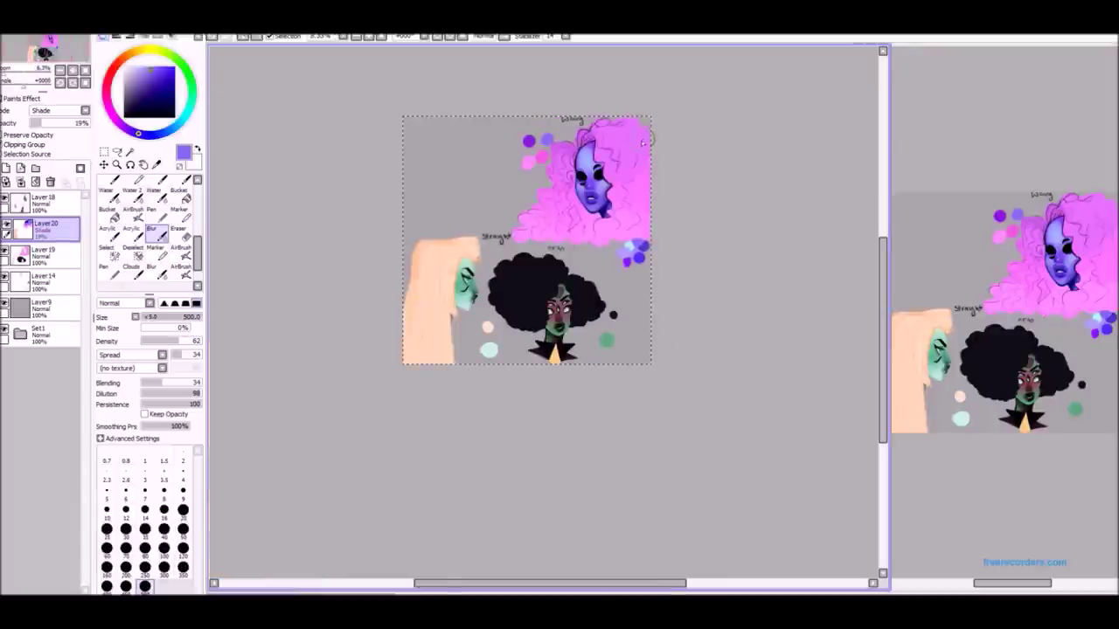
scroll(294, 338, up, 3)
Paint salmon shading over the lower straight hair on a new layer in Shade mode at 19% opacity.
click(6, 168)
key(n)
mouse_move(402, 389)
mouse_down()
mouse_move(399, 425)
mouse_move(314, 473)
mouse_up()
drag(85, 122, 46, 123)
Blend the salmon shading into the lower straight hair with a size 500 Acrylic brush.
click(131, 229)
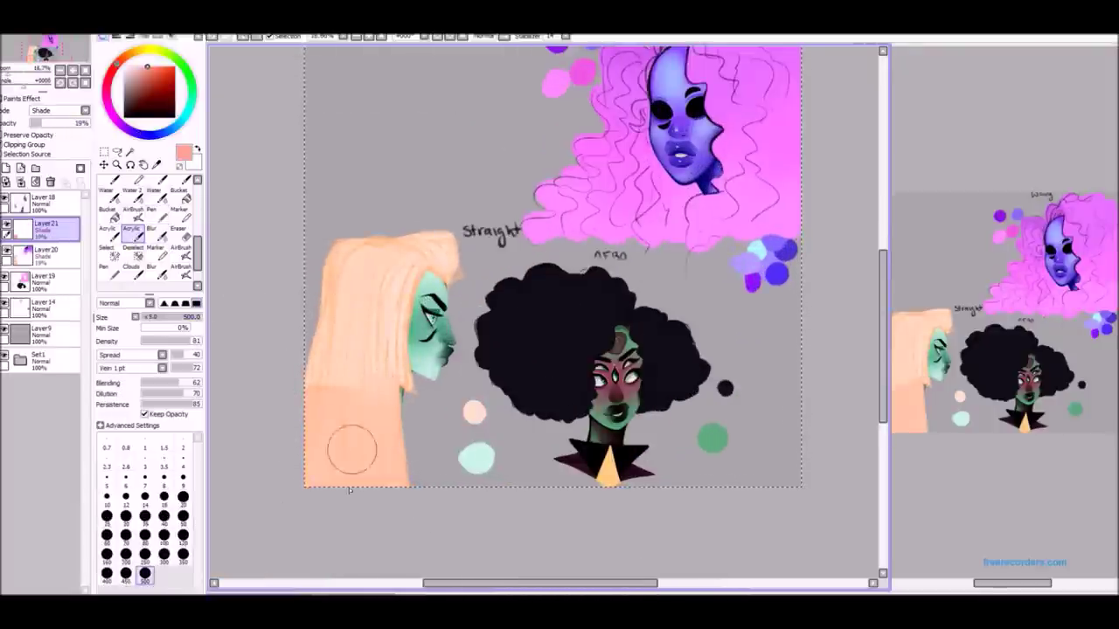
scroll(430, 200, down, 2)
scroll(429, 200, up, 2)
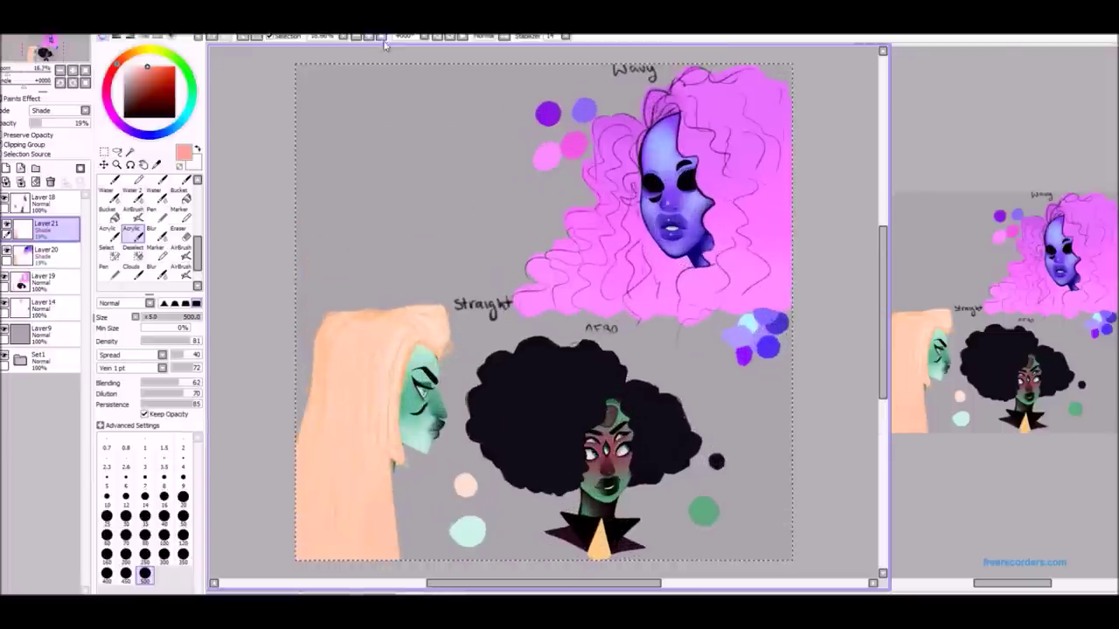
Paint blue-violet curl shadows on the left side of the wavy hair on Layer21 with a size 205 Pen.
click(151, 210)
alt+click(647, 130)
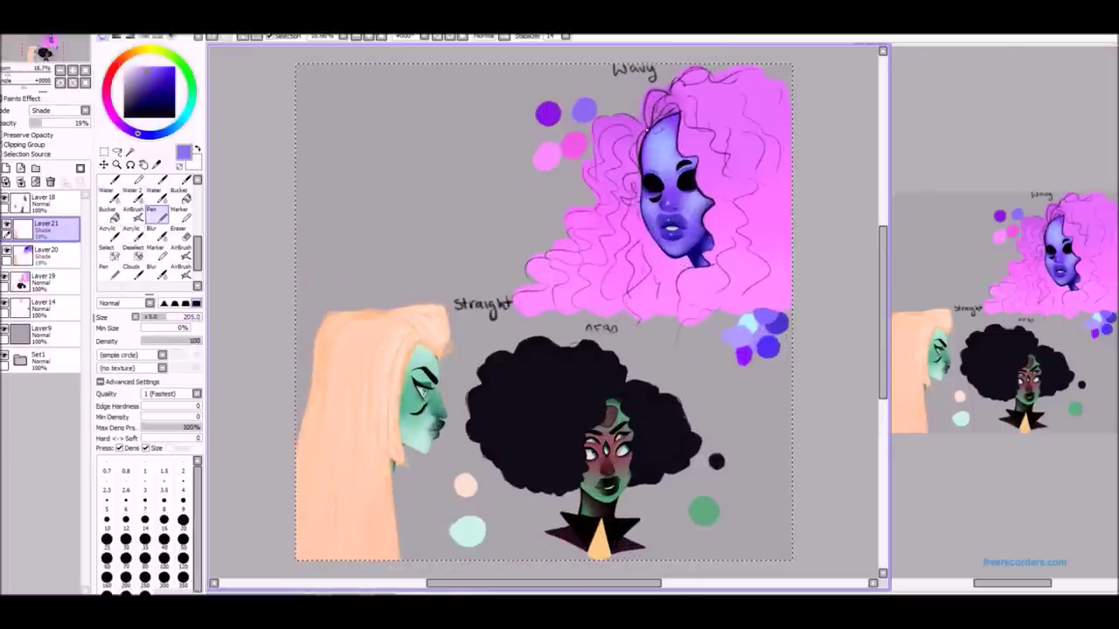
drag(626, 278, 646, 255)
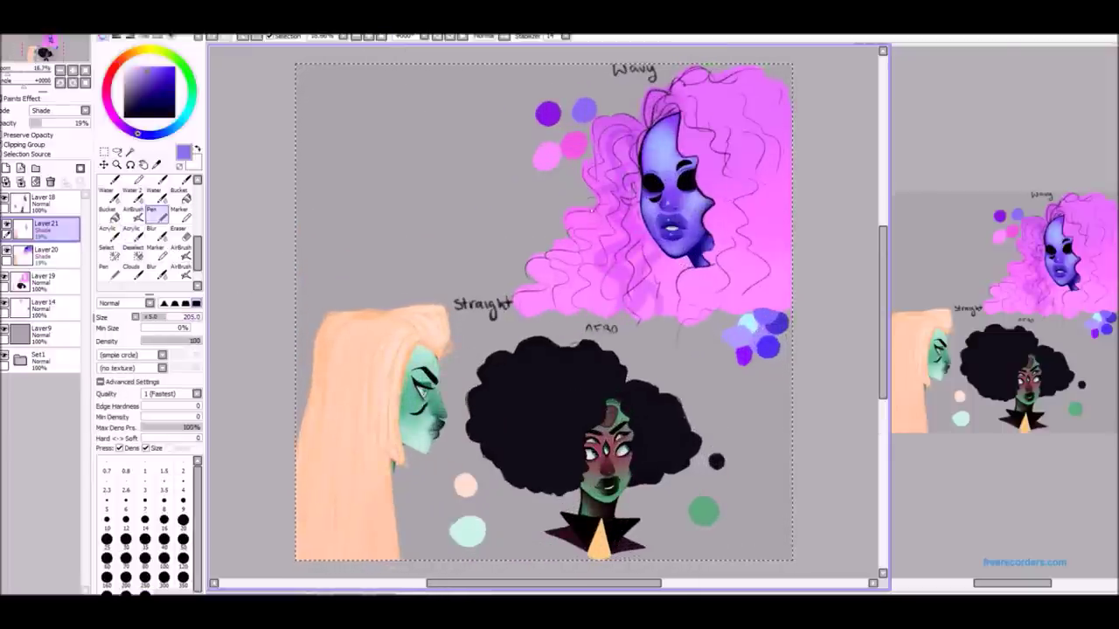
drag(603, 210, 554, 306)
Paint matching blue-violet curl shadows down the right side and crown of the wavy hair.
scroll(579, 213, down, 1)
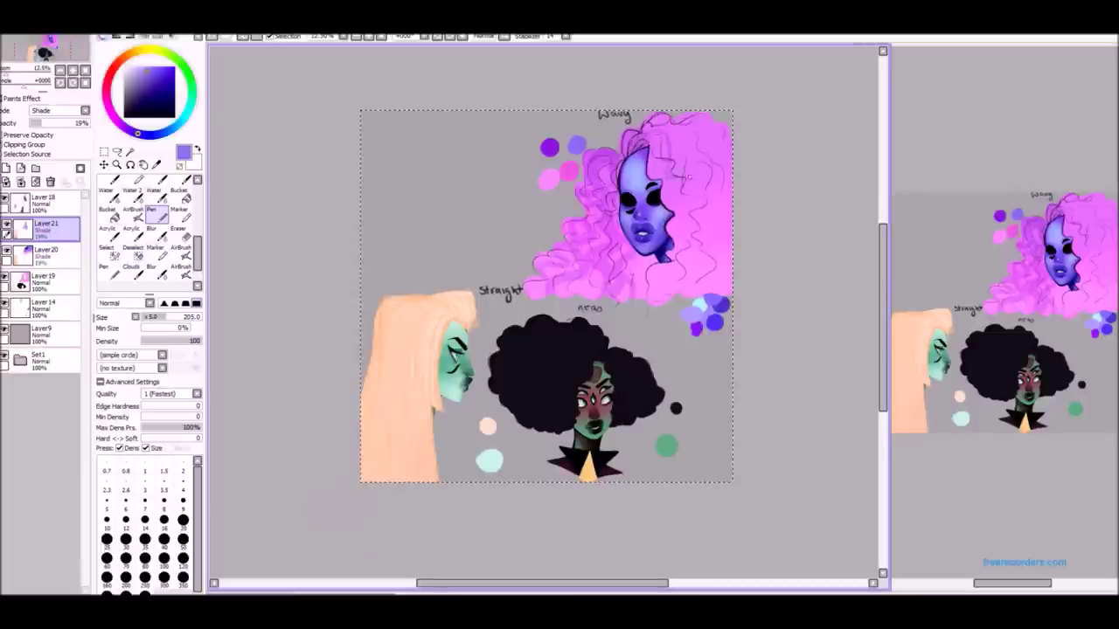
drag(673, 131, 726, 289)
drag(710, 118, 739, 167)
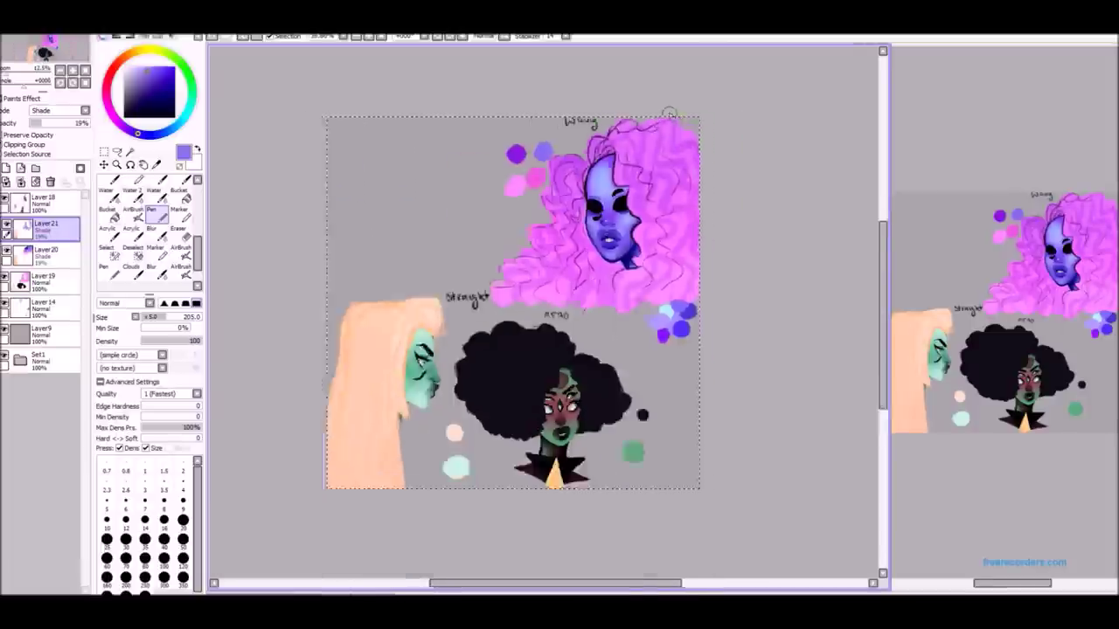
Group Layer19, Layer20 and Layer21 in a new layer folder and collapse the folder.
click(381, 37)
click(35, 167)
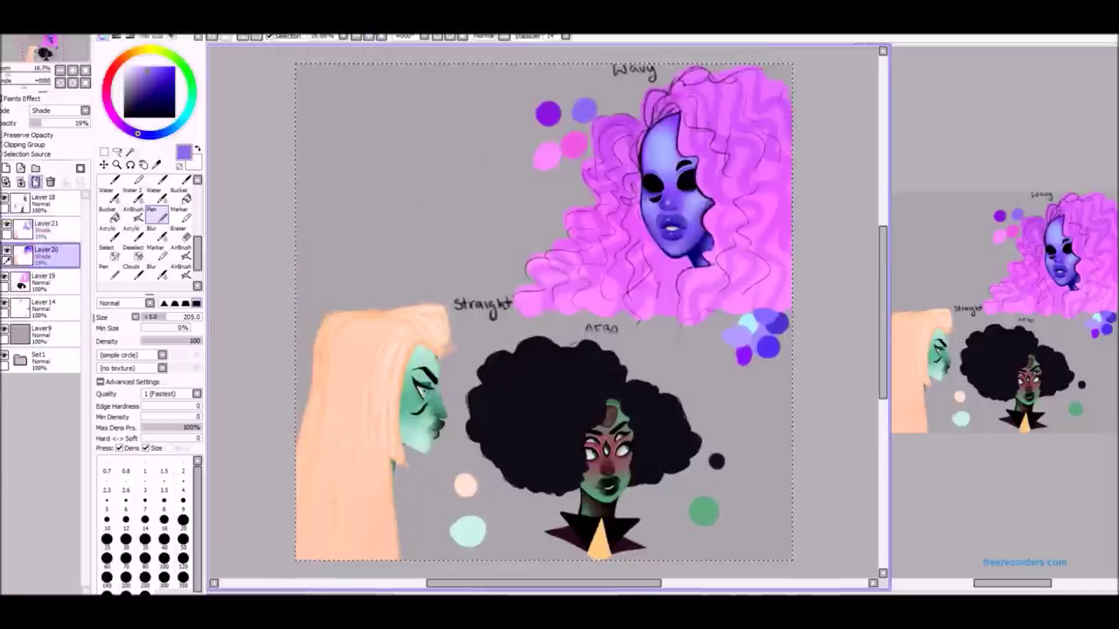
drag(48, 282, 52, 288)
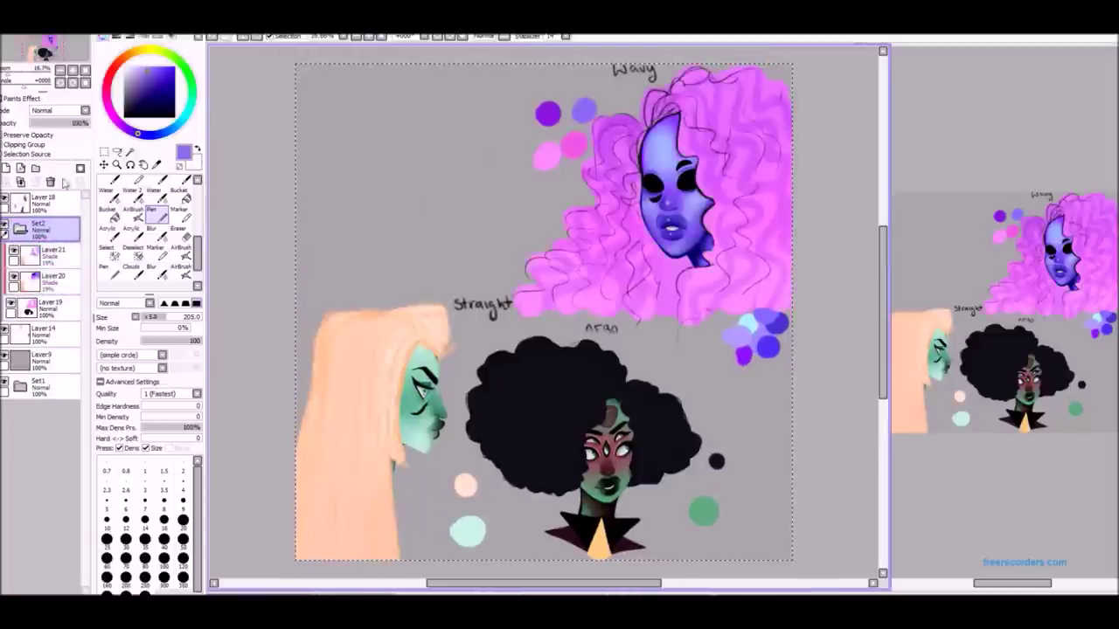
click(19, 229)
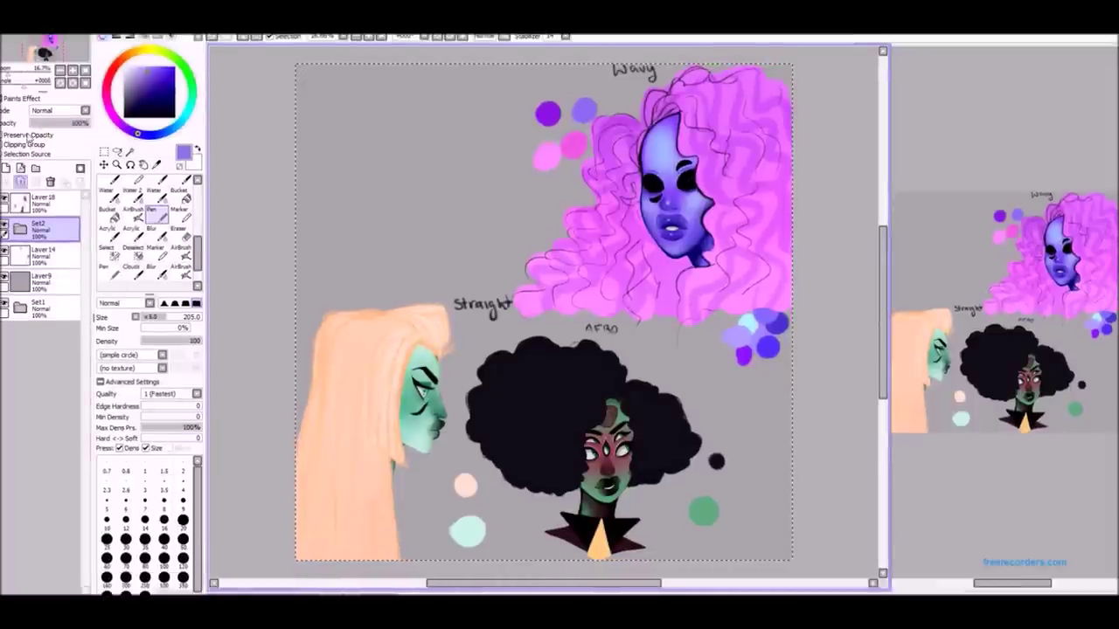
Move the folder below Set1, keep a merged copy of it above, and combine that copy with Layer18 in a single layer.
drag(48, 229, 67, 307)
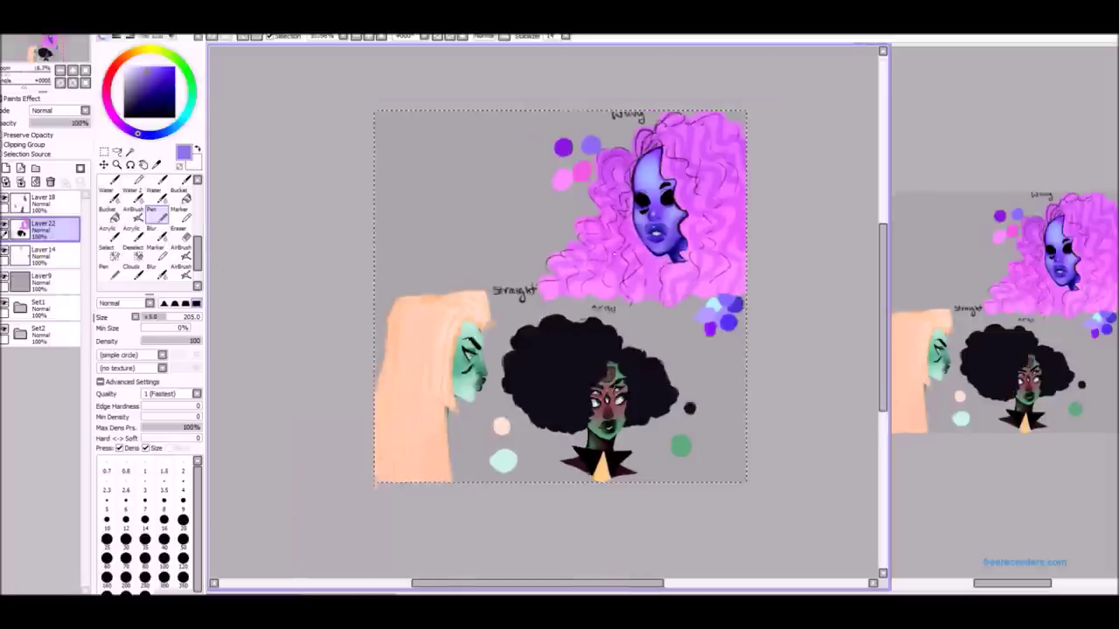
click(46, 203)
key(ctrl+t)
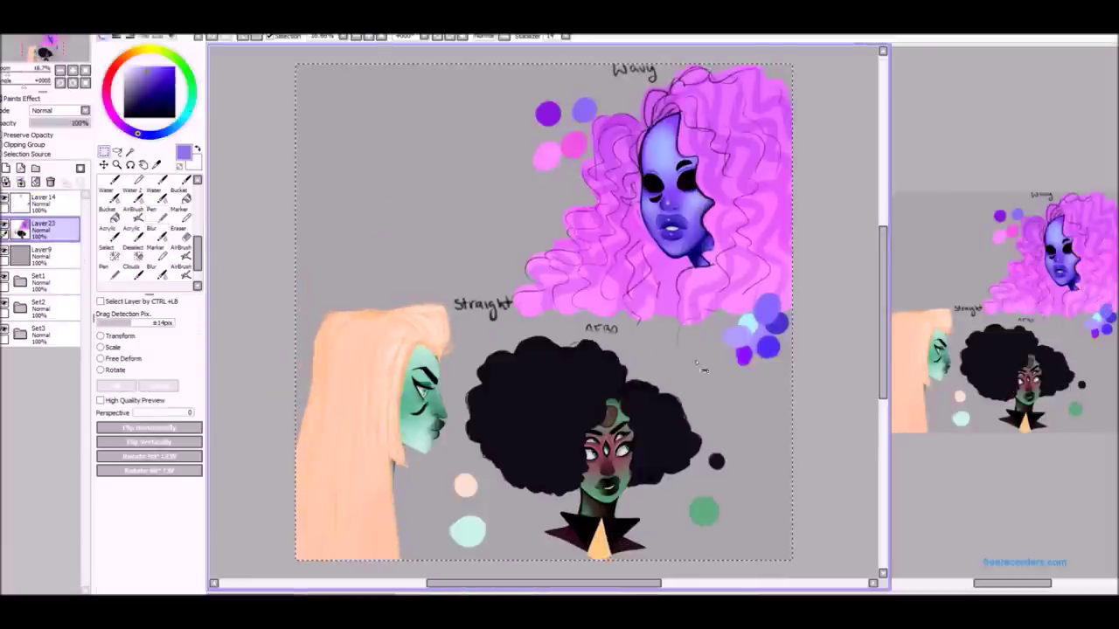
Paint peach strands along the straight hair's front side lock with a size 90 Pen, using colours picked from the hair.
key(n)
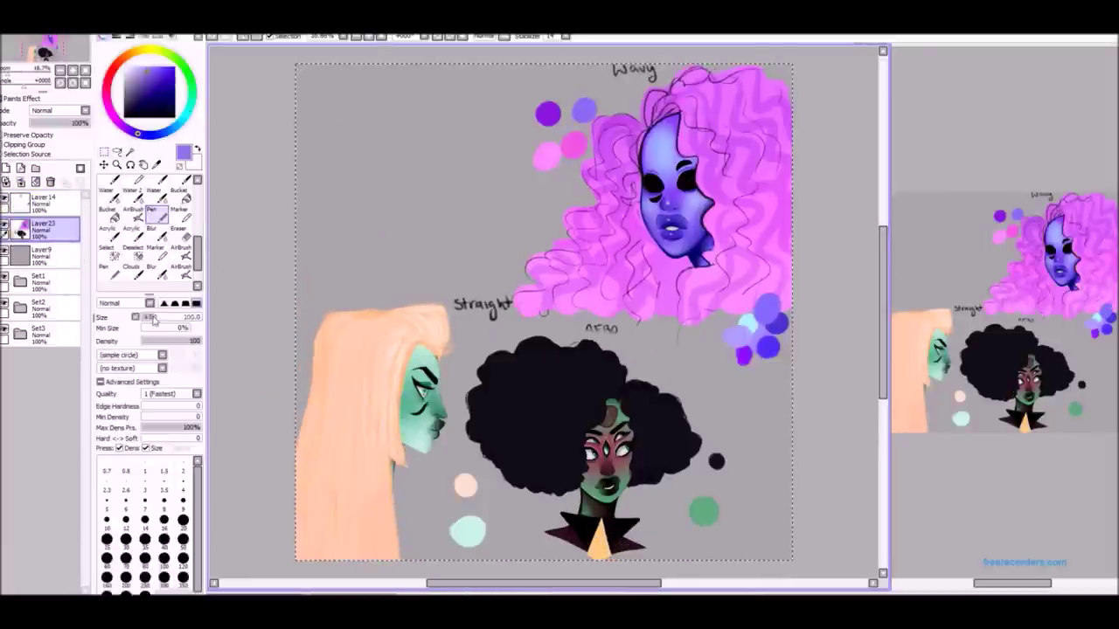
scroll(420, 346, up, 2)
drag(436, 374, 428, 538)
drag(358, 450, 365, 422)
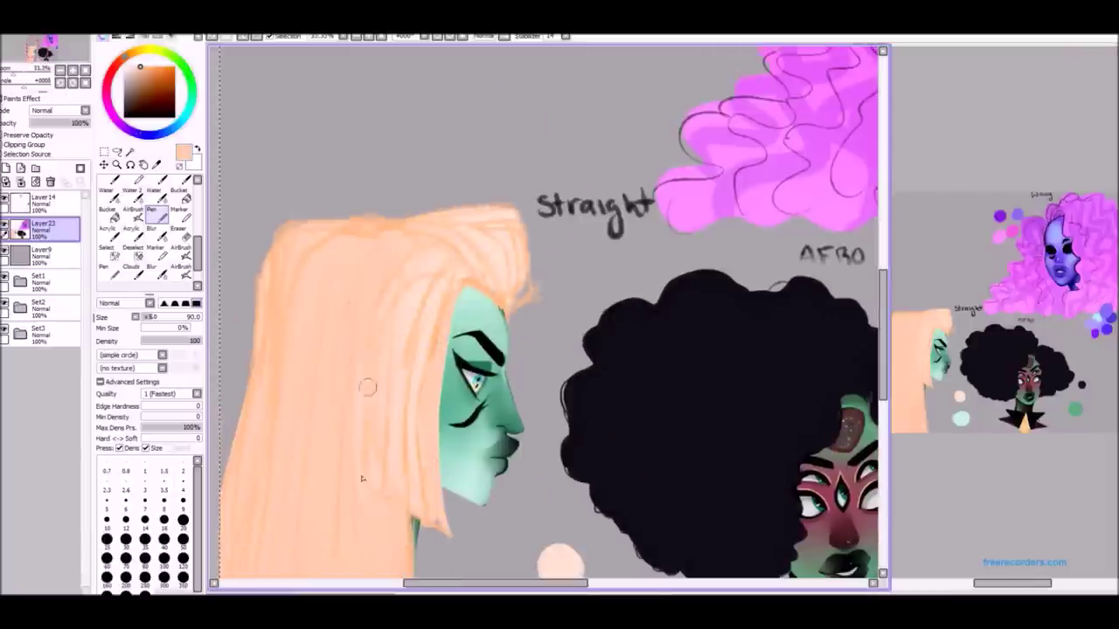
scroll(378, 446, down, 3)
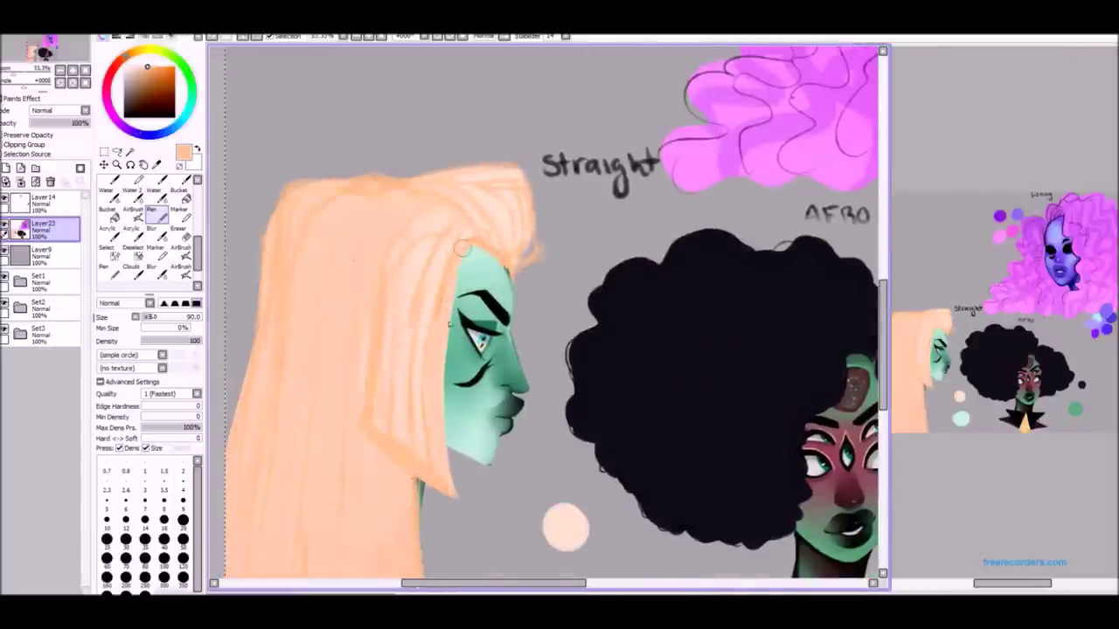
Blend the strokes on the crown and length of the straight hair with a size 110 Acrylic brush.
scroll(367, 283, down, 2)
click(131, 229)
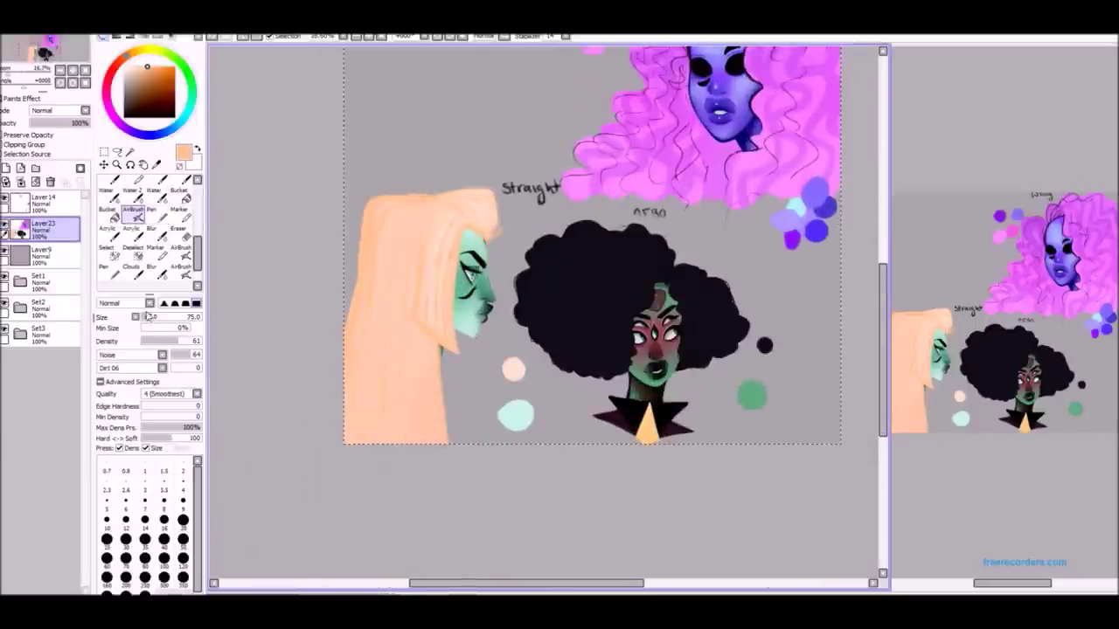
scroll(399, 308, up, 2)
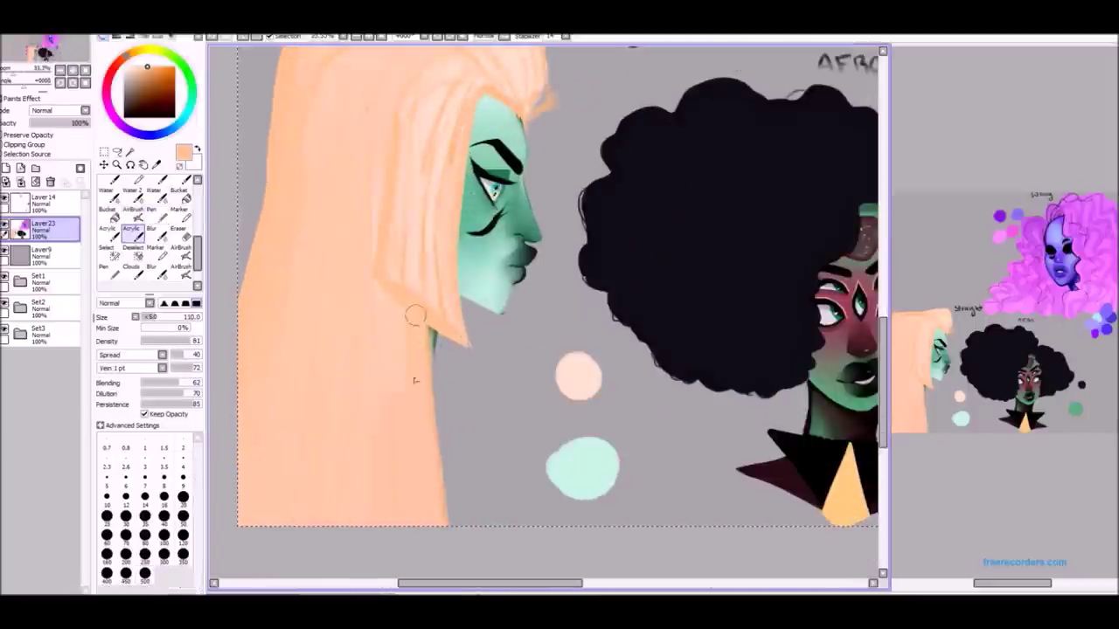
scroll(394, 190, up, 3)
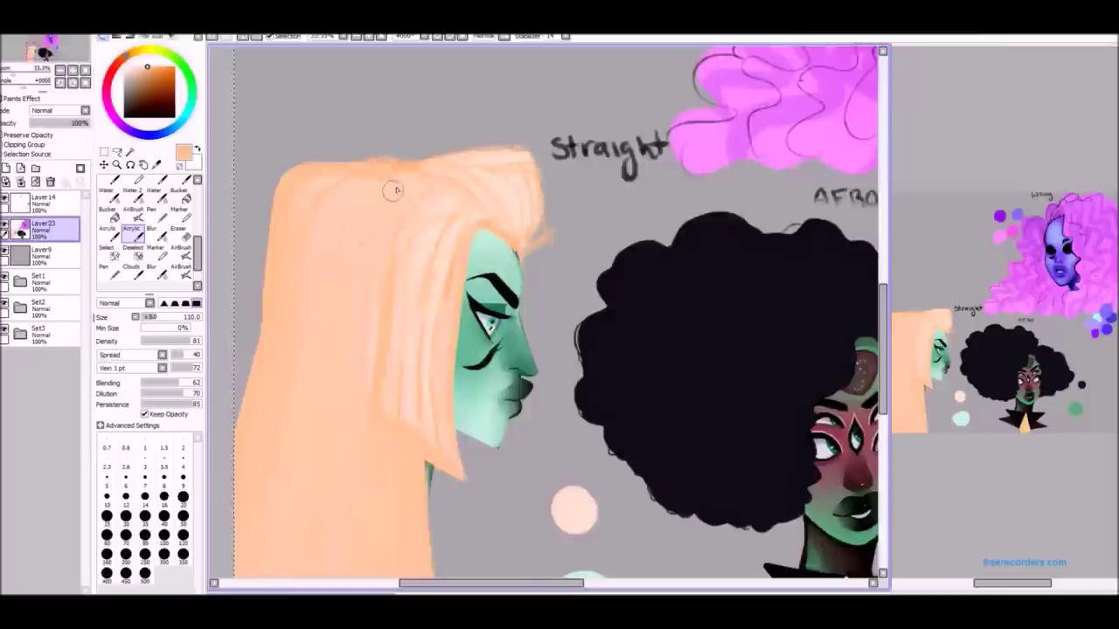
Paint fine light and dark peach strands through the length and front side lock of the straight hair with a size 45 Marker.
click(179, 211)
scroll(408, 211, down, 1)
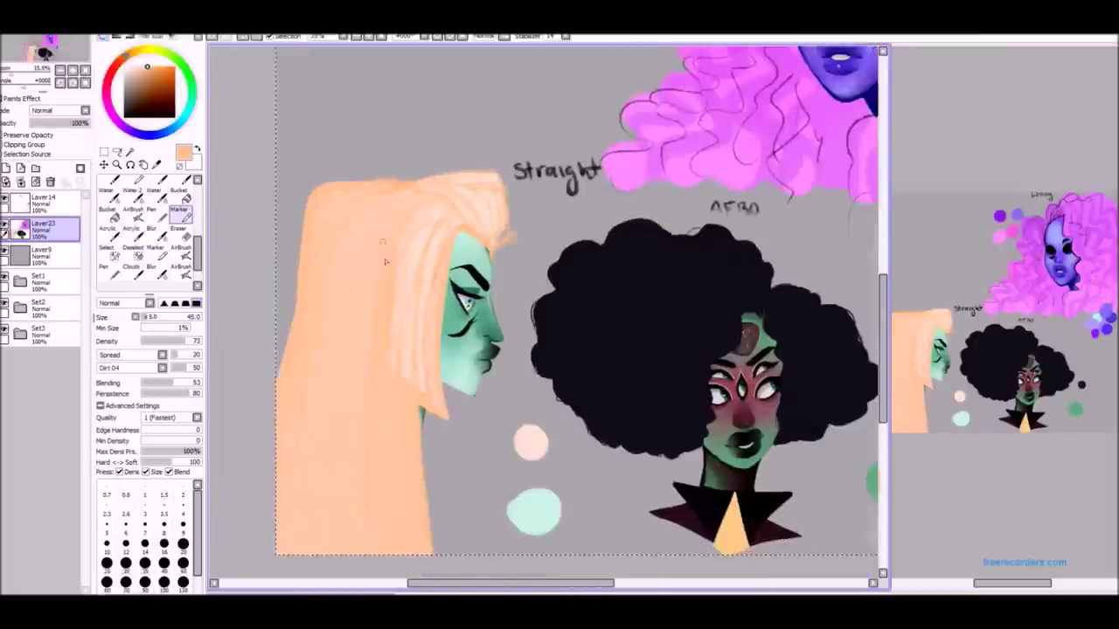
scroll(393, 215, up, 1)
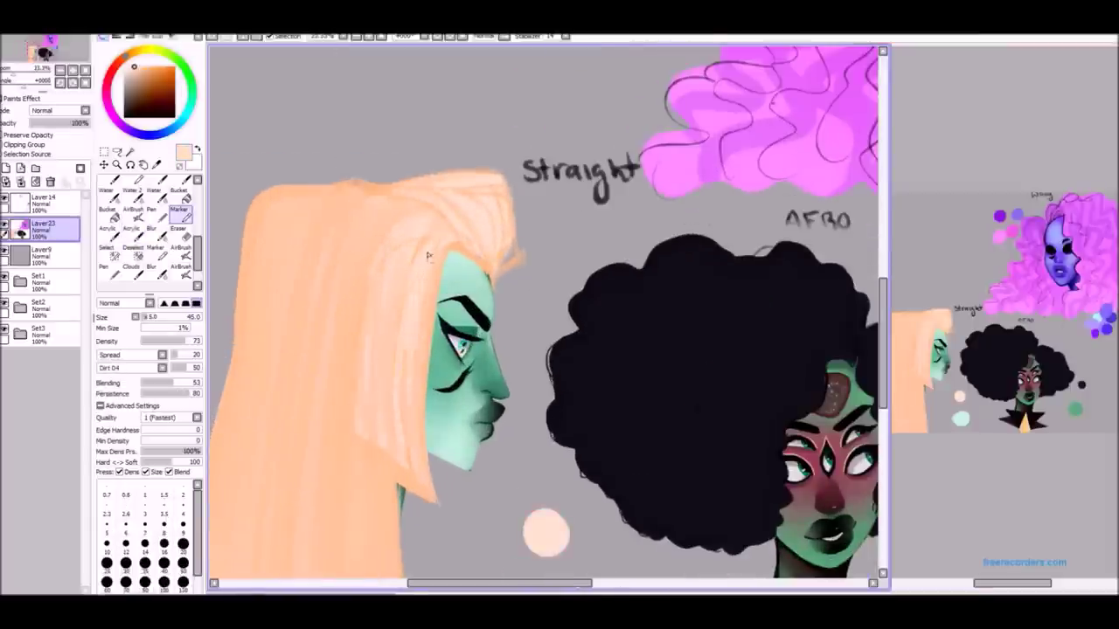
scroll(378, 429, up, 1)
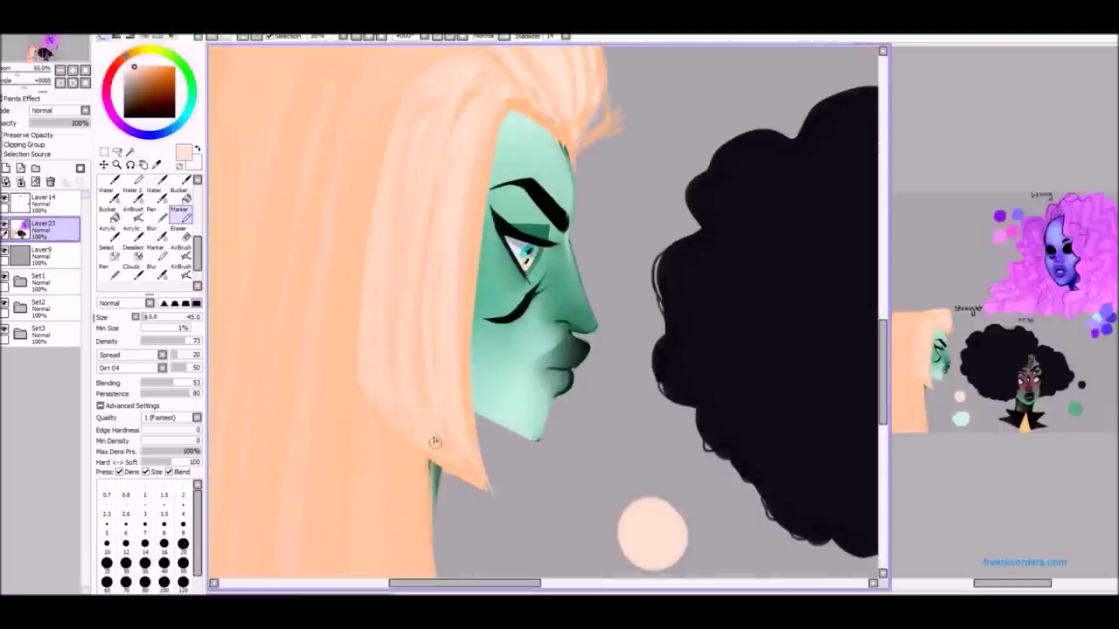
scroll(435, 442, down, 1)
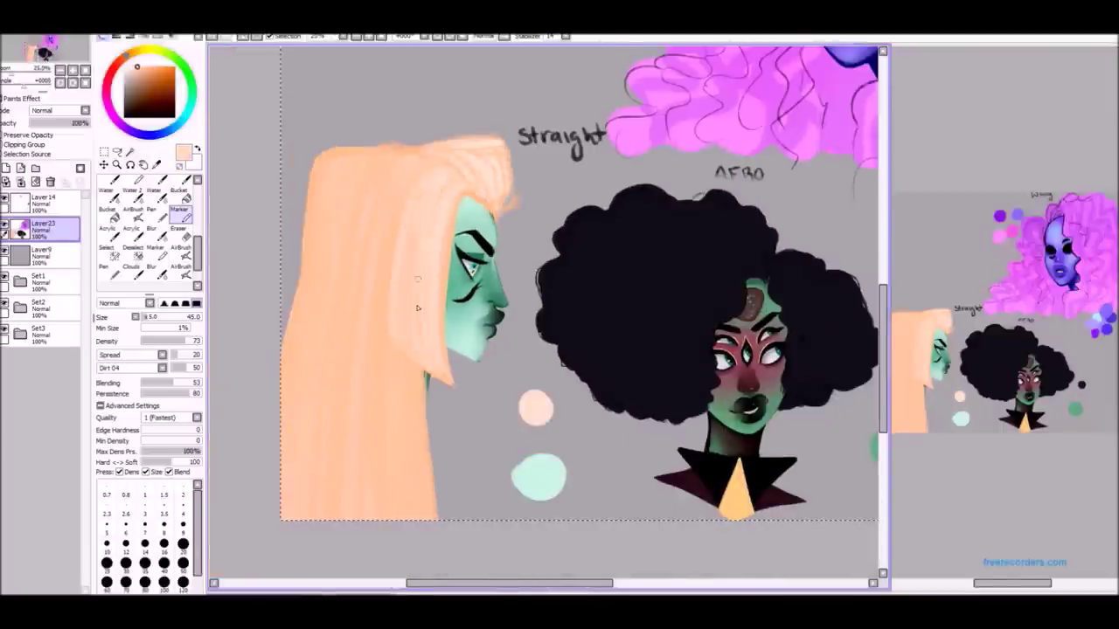
scroll(439, 168, up, 1)
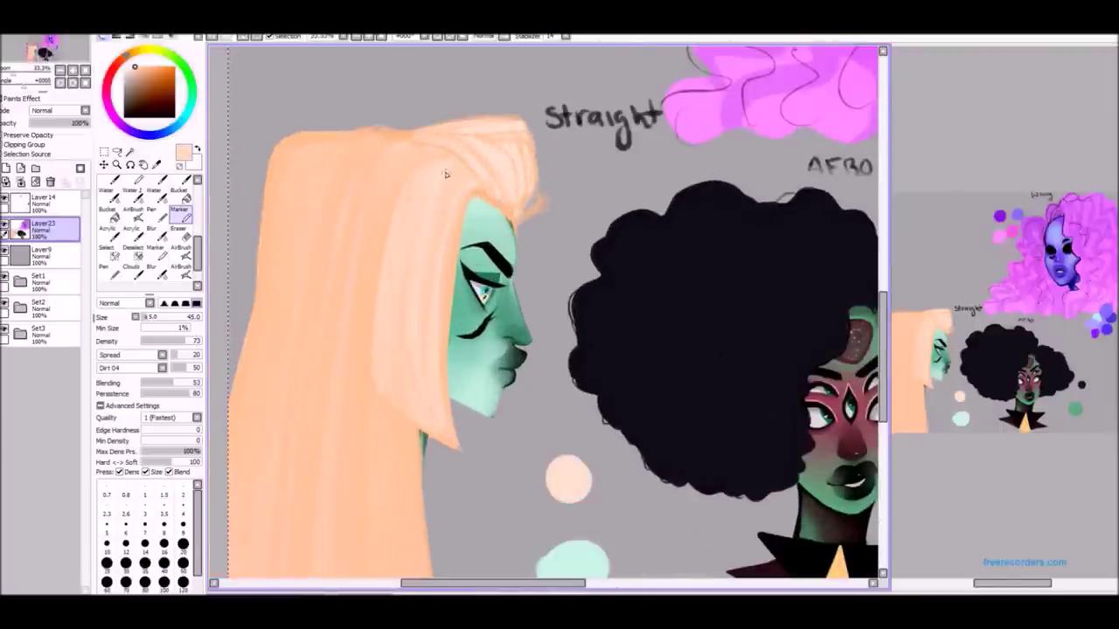
scroll(368, 390, down, 1)
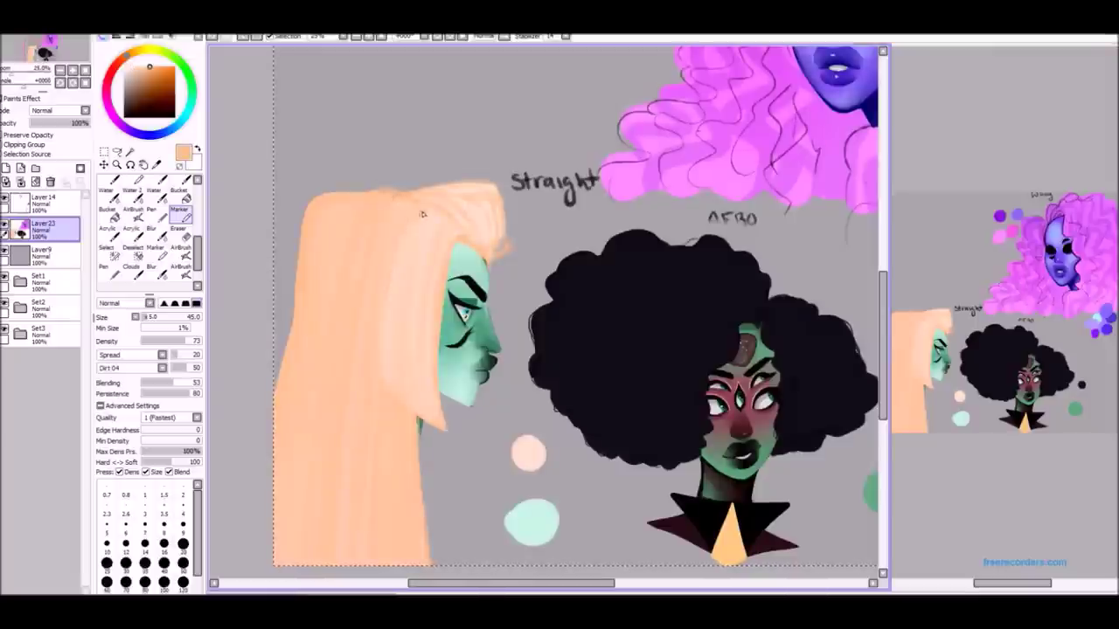
scroll(405, 363, down, 1)
scroll(437, 224, up, 2)
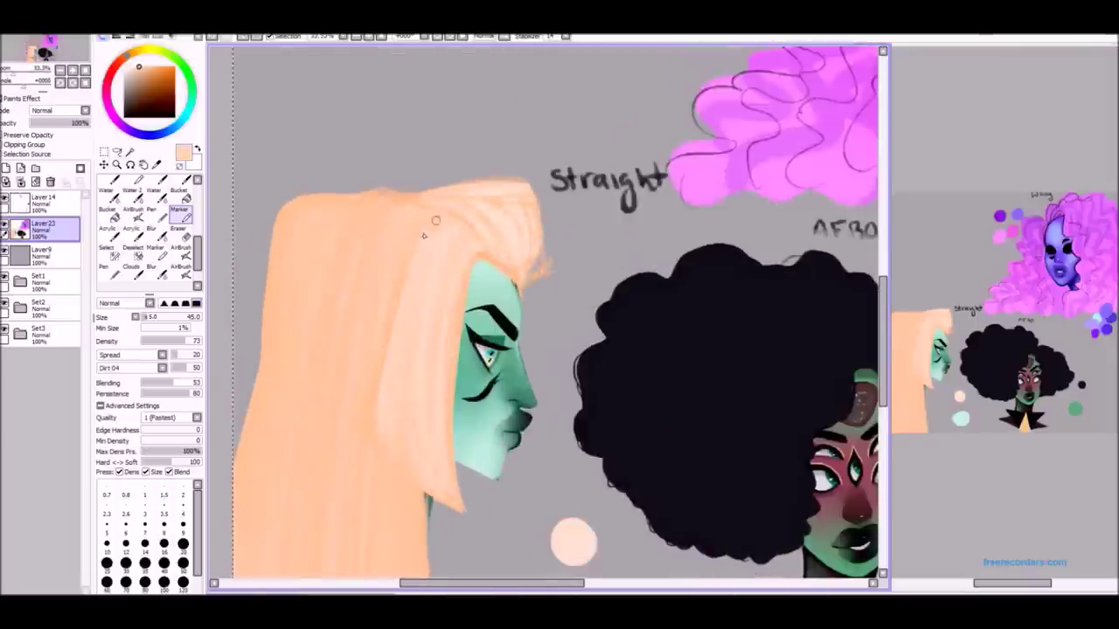
Fill out and smooth the front edge of the straight hair's fringe in peach with a size 90 Pen.
click(152, 212)
scroll(364, 307, up, 3)
scroll(430, 258, down, 2)
scroll(429, 257, down, 1)
key(h)
scroll(489, 227, up, 1)
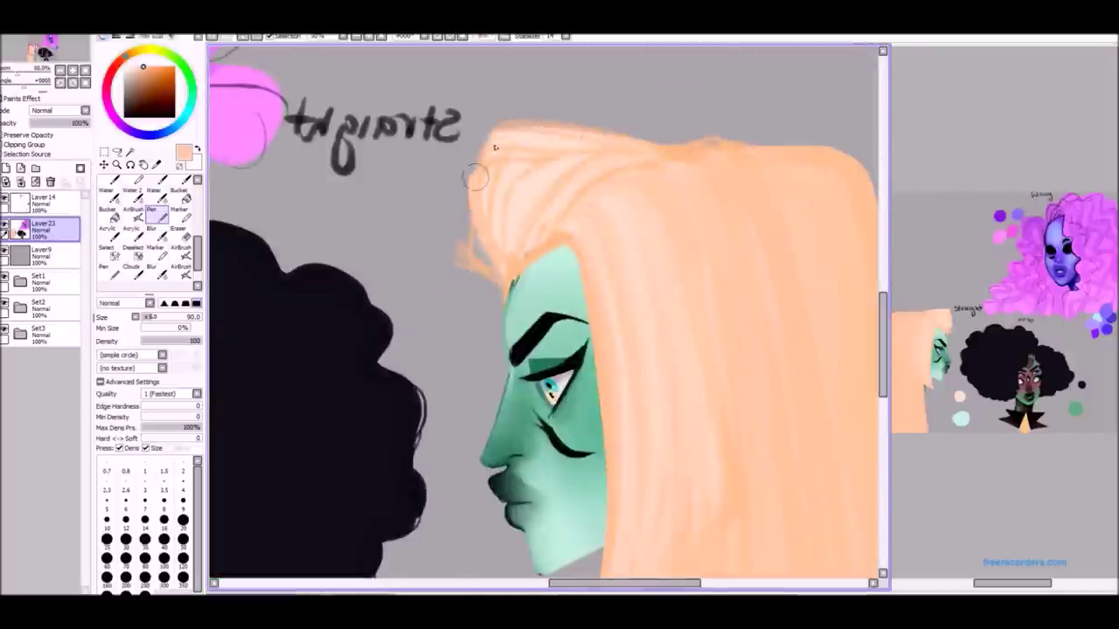
drag(510, 159, 483, 267)
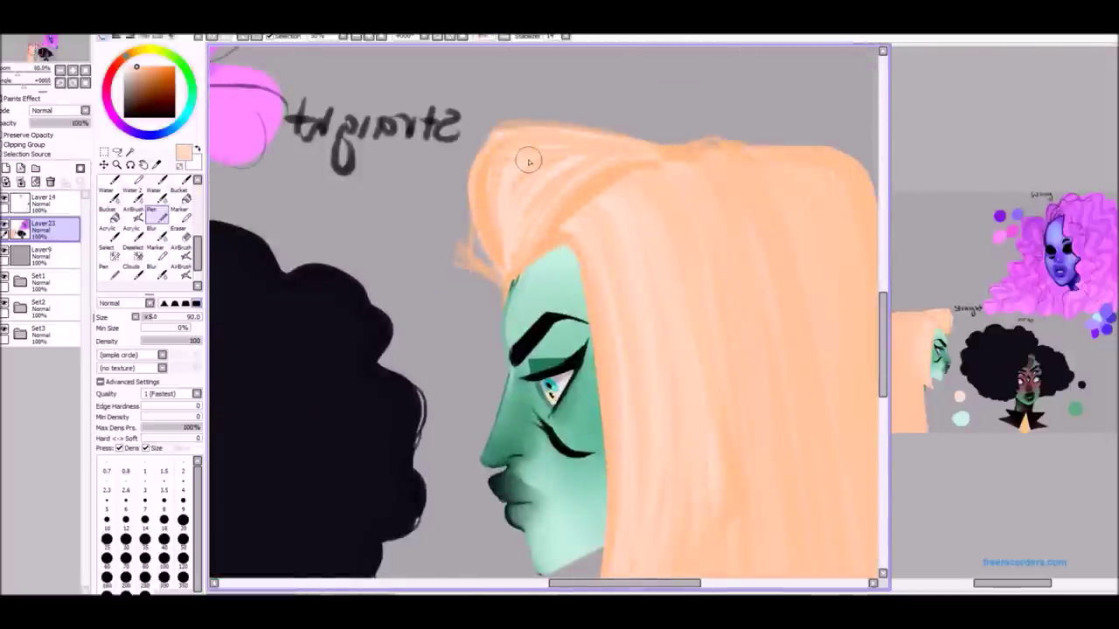
Erase the stray wisps in front of the forehead and clean the fringe's upper edge with a size 50 Eraser.
scroll(527, 166, up, 1)
key(e)
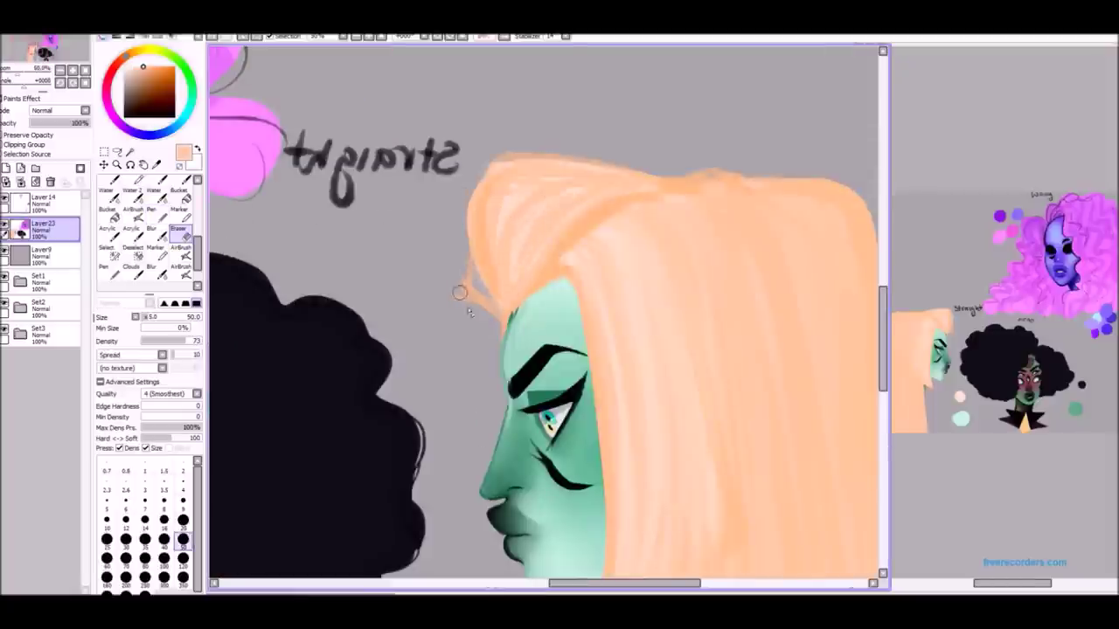
drag(501, 160, 650, 167)
key(ctrl+minus)
key(ctrl+minus)
key(ctrl+minus)
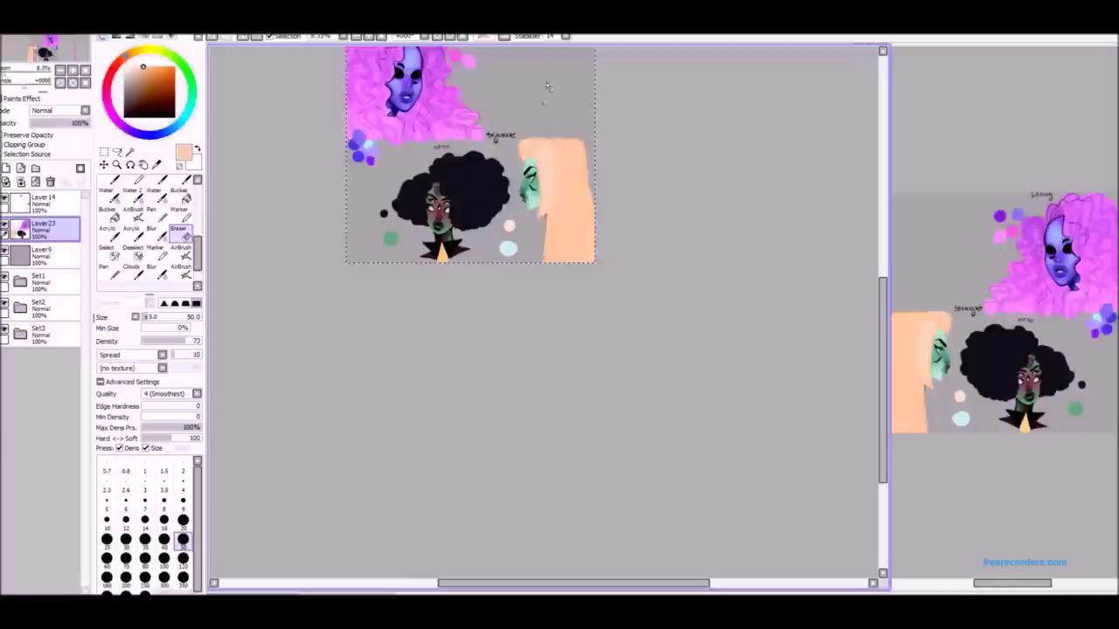
Touch up the green forehead along the straight hair's hairline with a size 90 Pen.
key(h)
key(ctrl+plus)
key(ctrl+plus)
key(ctrl+plus)
key(ctrl+plus)
key(n)
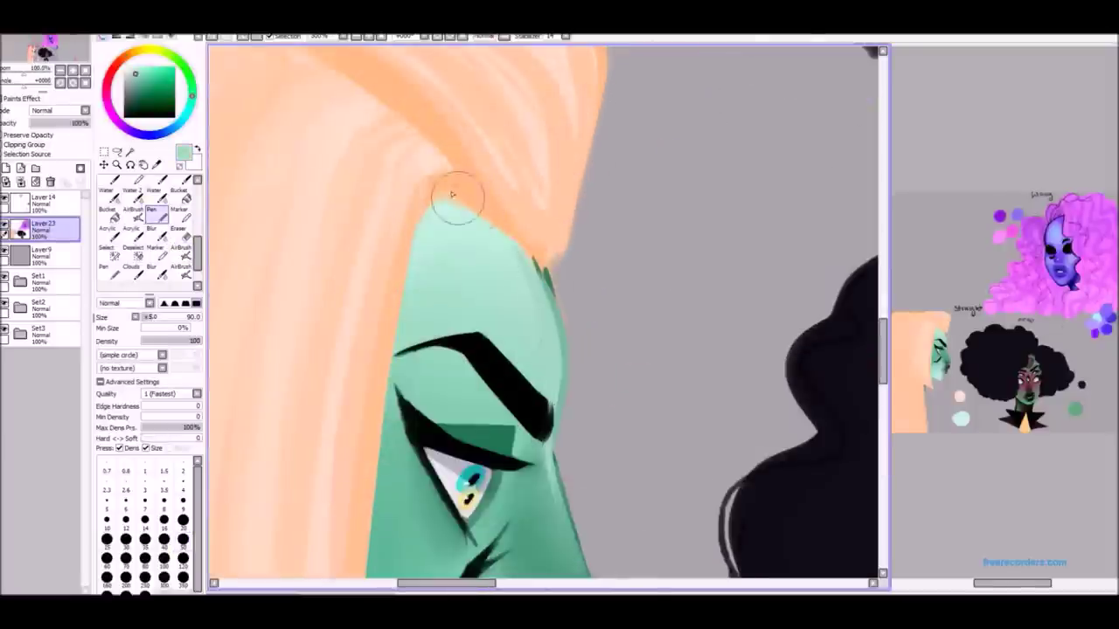
Paint a raised peach arch over the top of the fringe and fill the gap beneath it with the Pen.
key(ctrl+minus)
key(ctrl+minus)
key(ctrl+minus)
key(ctrl+plus)
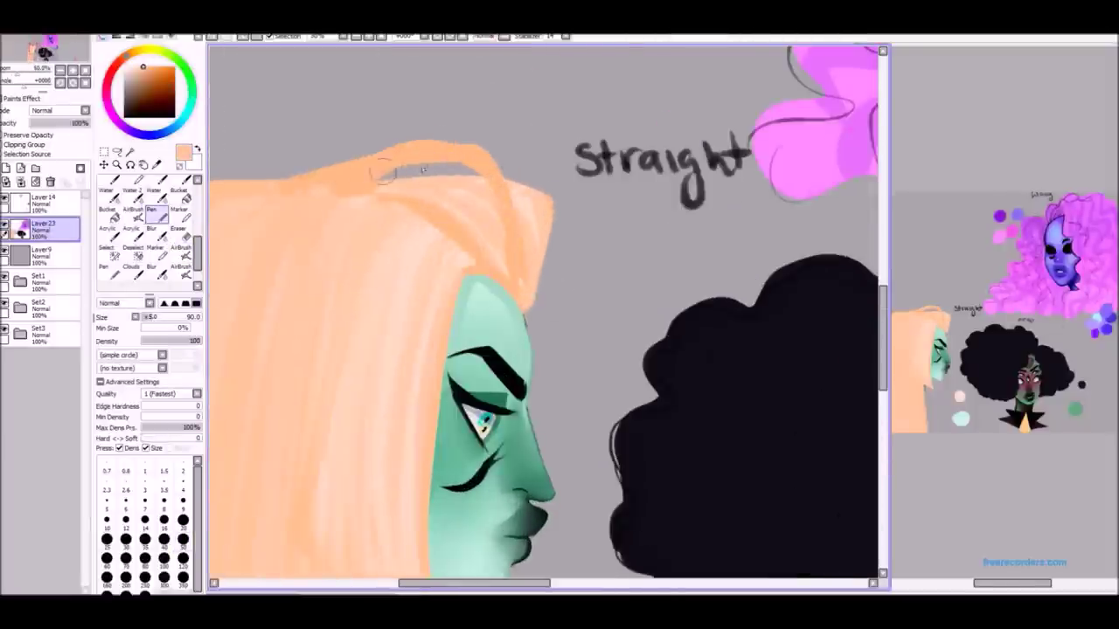
drag(385, 173, 472, 168)
key(ctrl+minus)
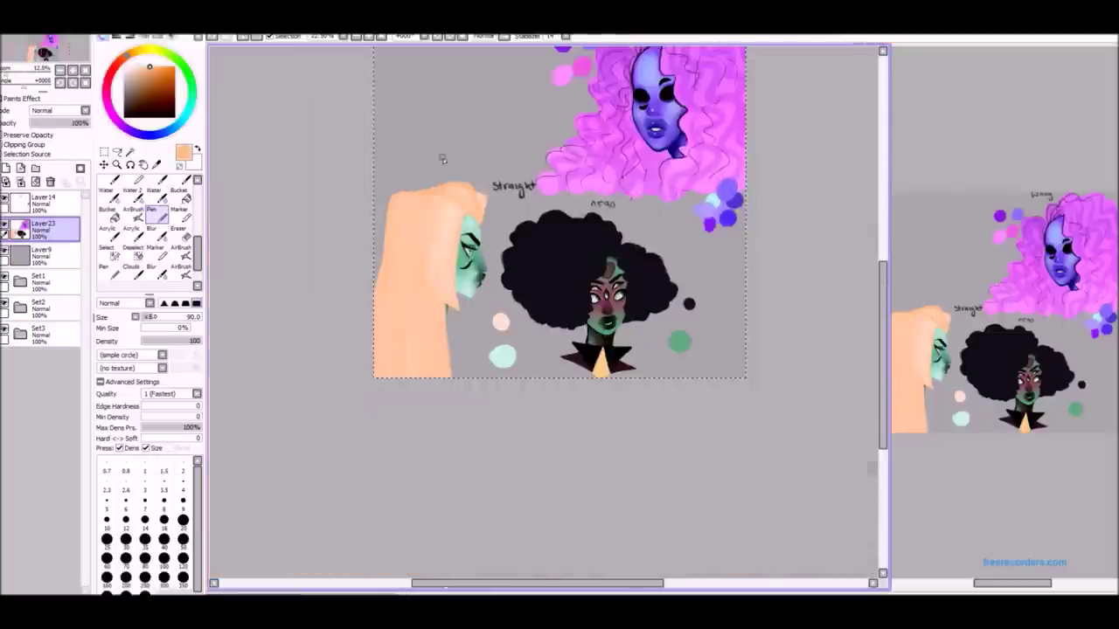
Trim the front edge of the raised fringe down to the forehead with a size 50 Eraser.
key(ctrl+plus)
key(e)
key(ctrl+plus)
drag(529, 237, 550, 348)
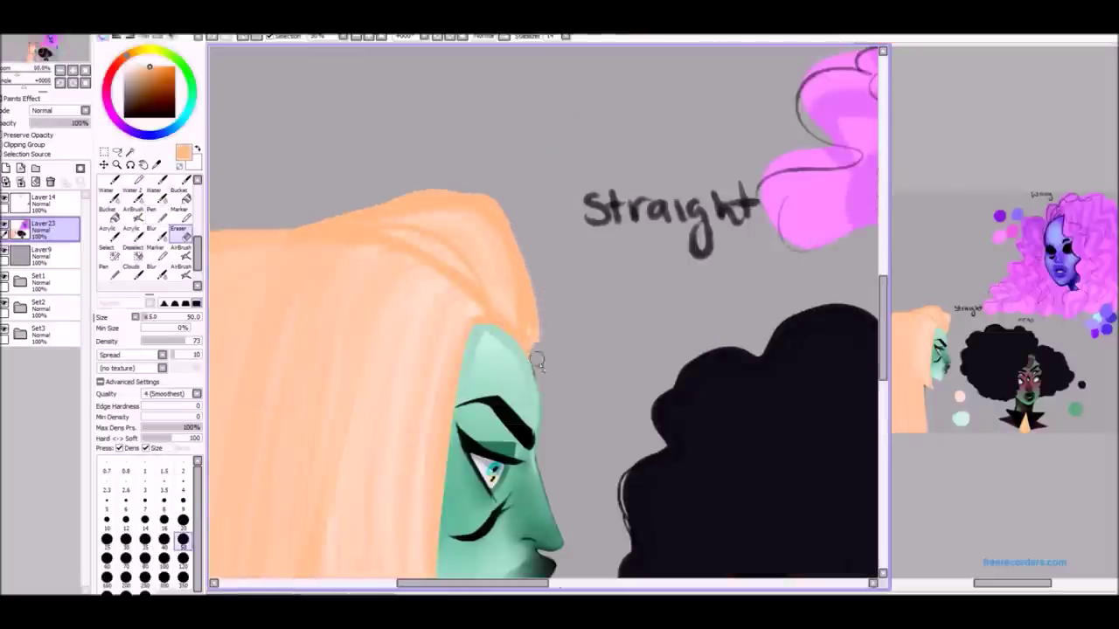
key(ctrl+minus)
Round out the front of the fringe above the forehead with light peach strokes from a size 90 Pen.
key(h)
key(ctrl+plus)
key(n)
mouse_move(485, 310)
mouse_down()
mouse_move(457, 250)
mouse_move(570, 199)
mouse_move(475, 276)
mouse_up()
key(ctrl+minus)
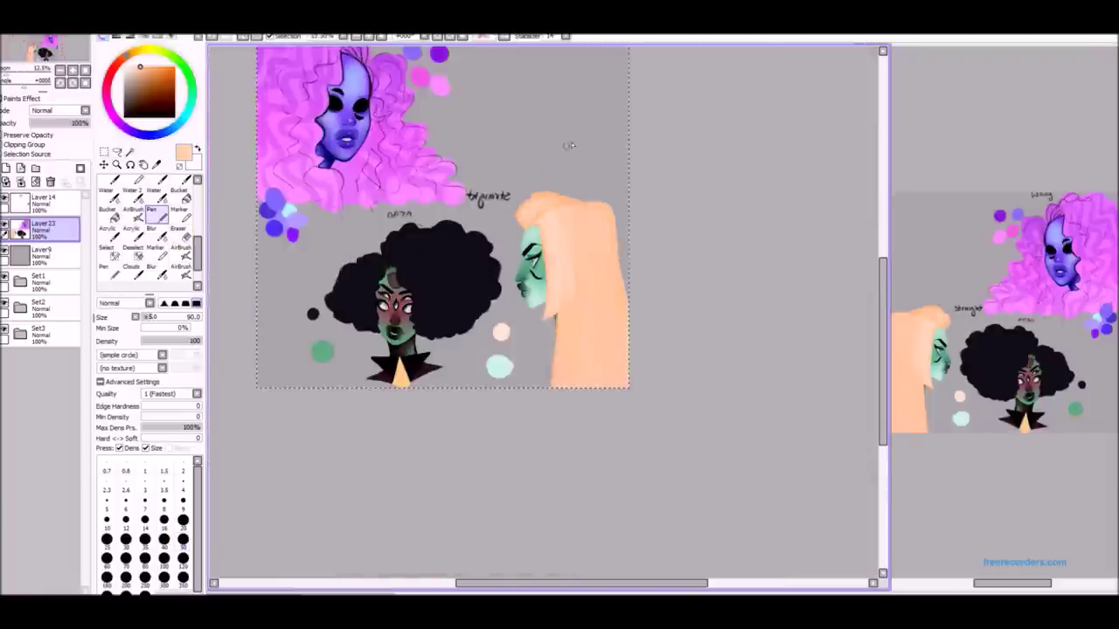
Paint curved strands into the fringe with peach tones picked from the straight hair.
key(ctrl+plus)
alt+click(417, 375)
alt+click(521, 259)
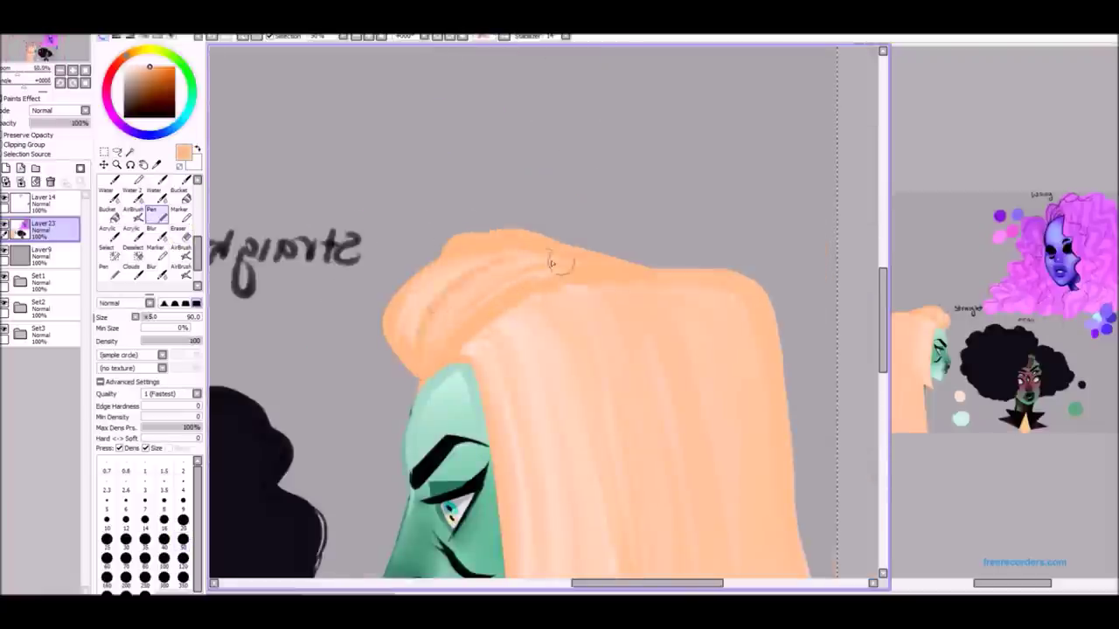
key(ctrl+minus)
key(ctrl+plus)
key(ctrl+minus)
key(h)
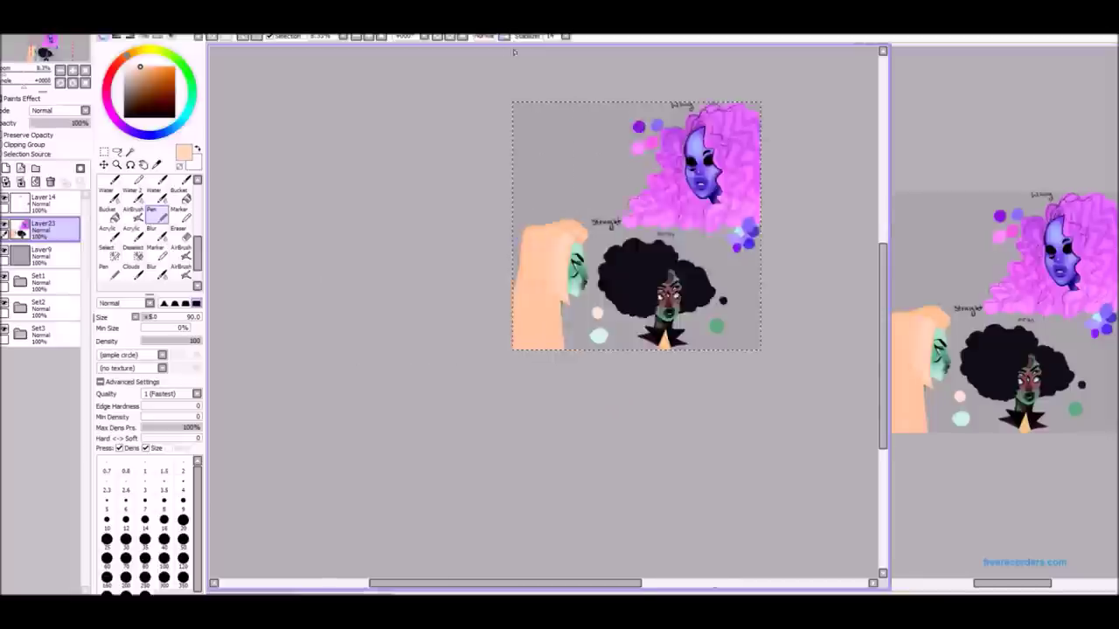
Refine the outline of the straight hair's fringe and crown with the Eraser and a size 90 Pen in picked peach.
key(ctrl+plus)
key(e)
key(ctrl+plus)
key(ctrl+minus)
key(ctrl+plus)
key(n)
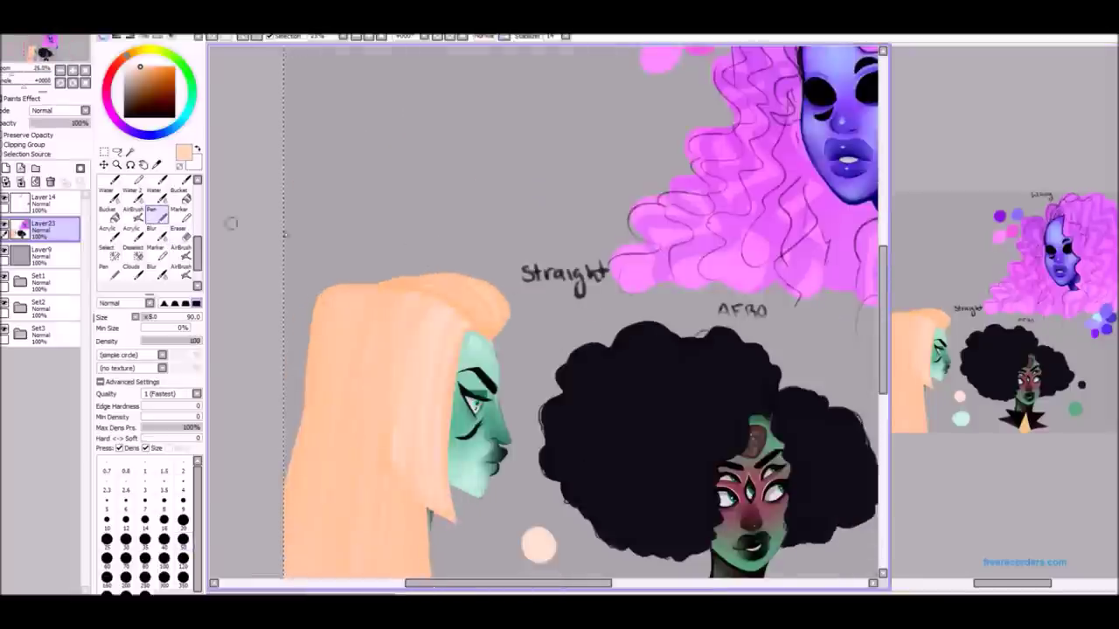
alt+click(482, 290)
key(ctrl+minus)
key(ctrl+plus)
key(ctrl+minus)
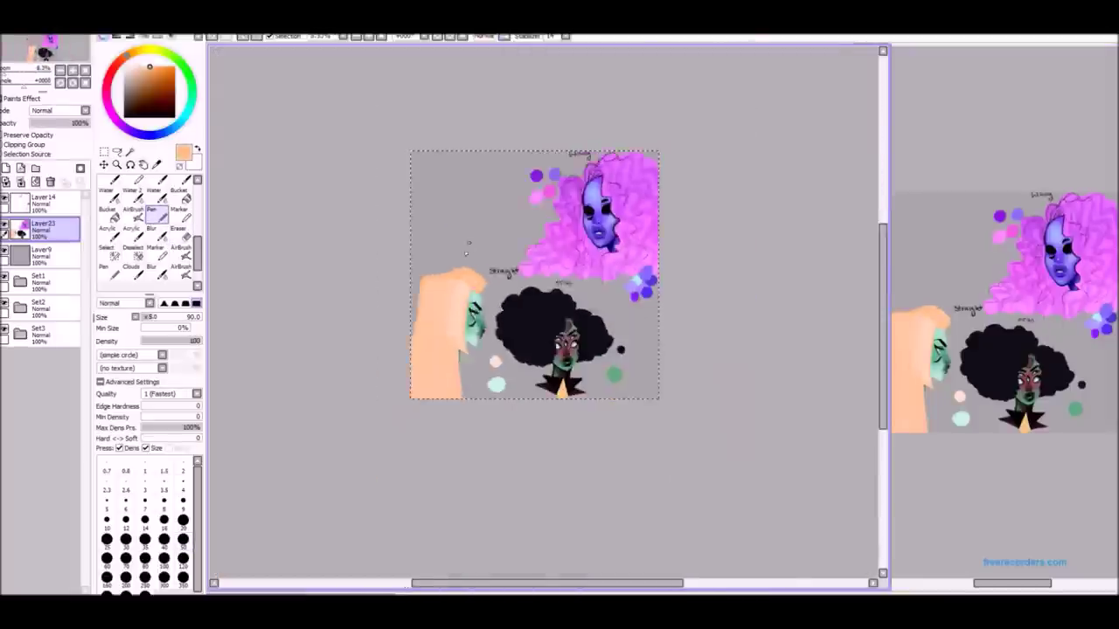
key(ctrl+plus)
key(ctrl+minus)
Blend the straight hair's side lock and fringe with the Acrylic brush at size 110 and then 55.
key(a)
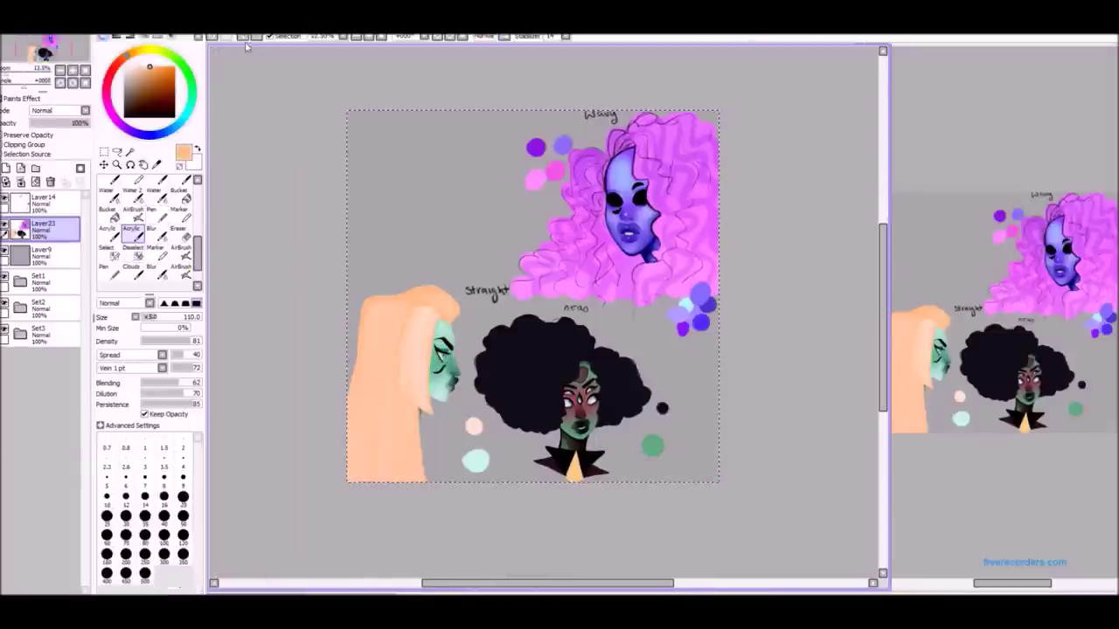
key(ctrl+plus)
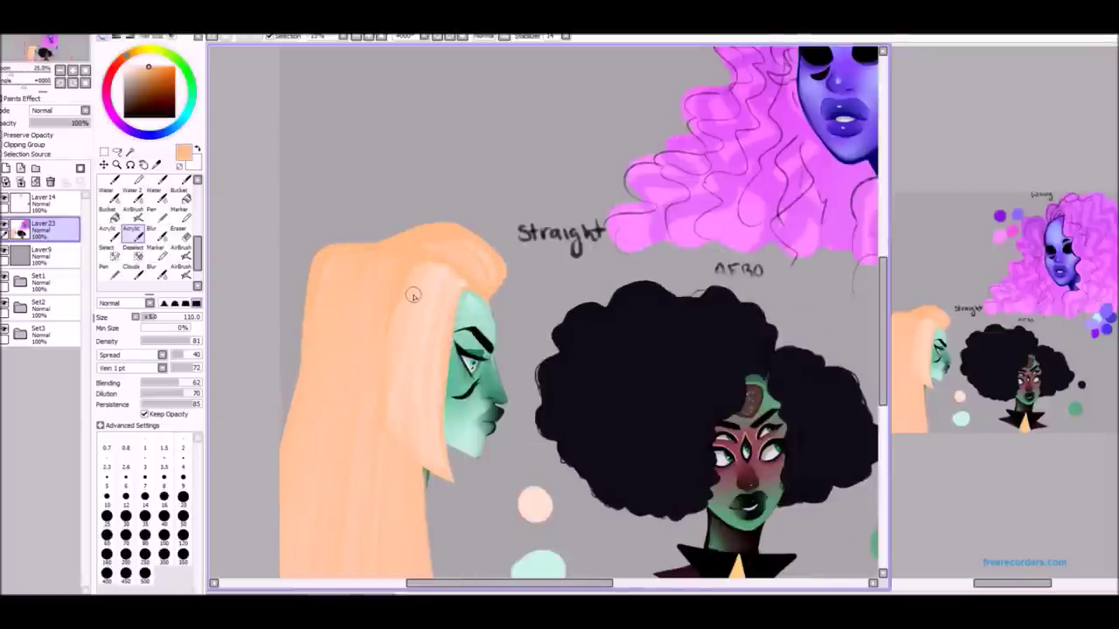
key(ctrl+minus)
key(ctrl+plus)
key(h)
click(150, 320)
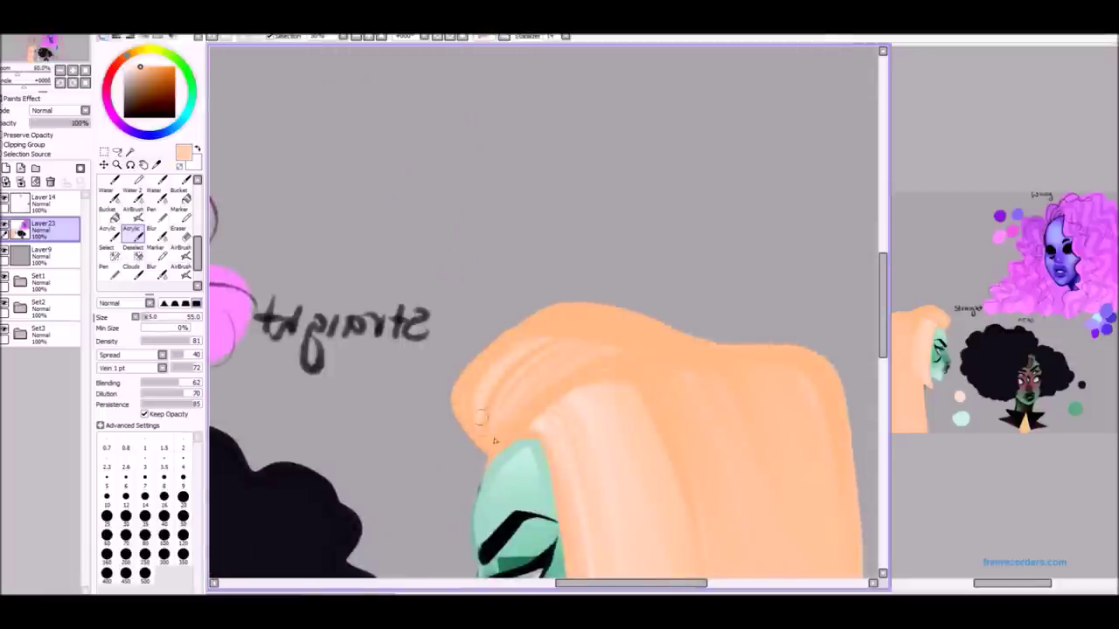
Smooth the outline of the straight hair's fringe and crown with peach strokes from a size 90 Pen.
key(n)
mouse_move(479, 461)
mouse_down()
mouse_move(553, 301)
mouse_move(670, 337)
mouse_up()
drag(525, 333, 735, 306)
key(ctrl+minus)
key(ctrl+plus)
key(ctrl+plus)
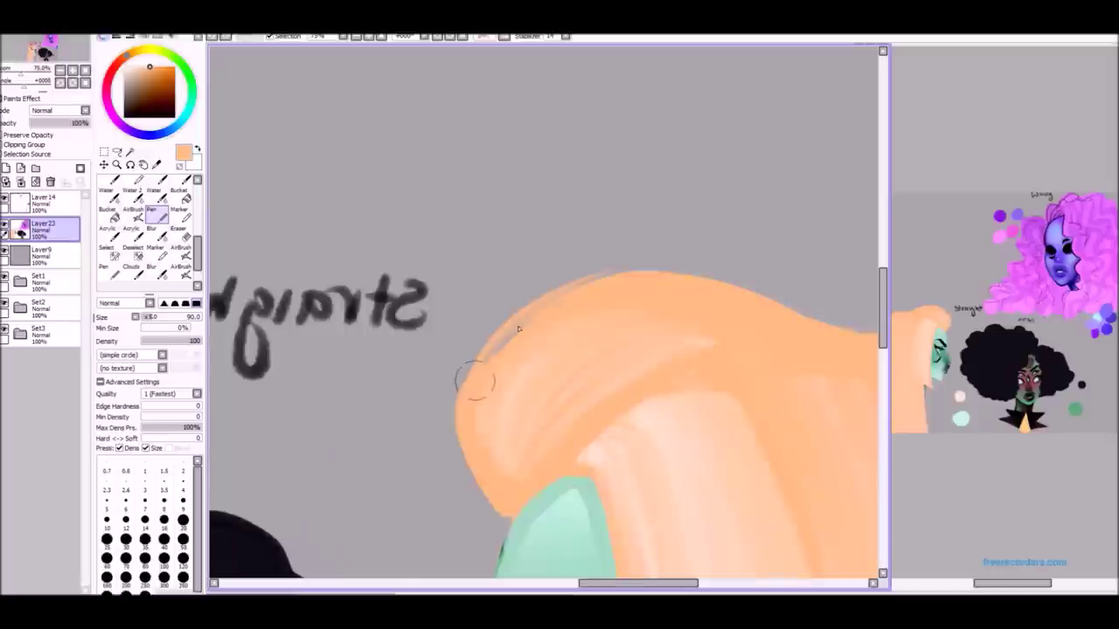
key(ctrl+minus)
key(ctrl+plus)
Fill out the straight-haired head's forehead beneath the fringe with light green picked from the face.
alt+click(589, 325)
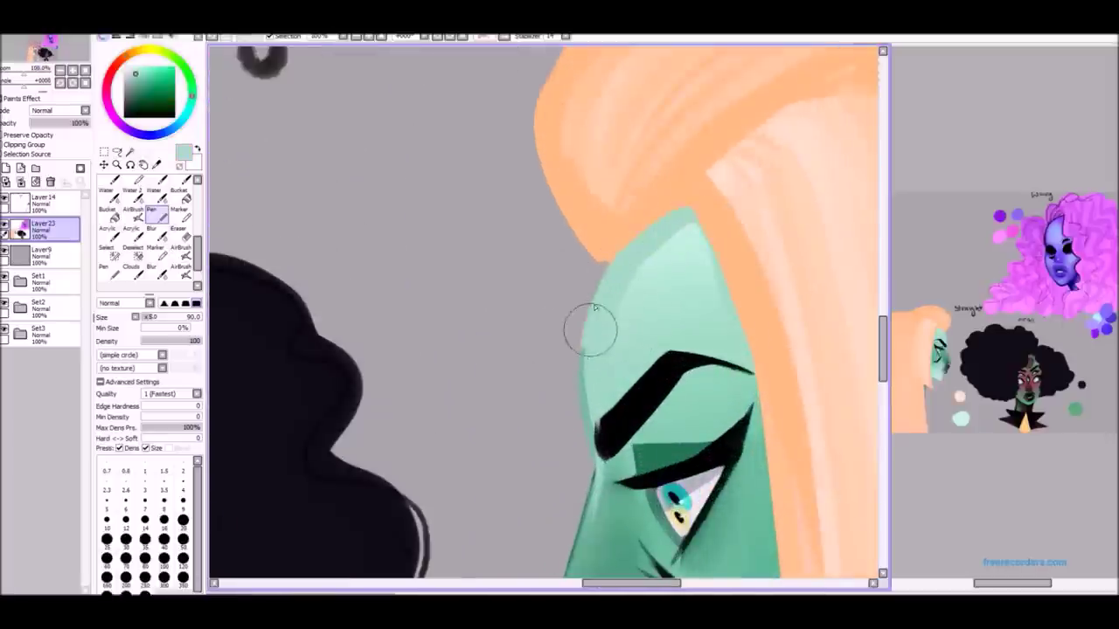
key(ctrl+minus)
key(ctrl+plus)
key(ctrl+plus)
key(ctrl+minus)
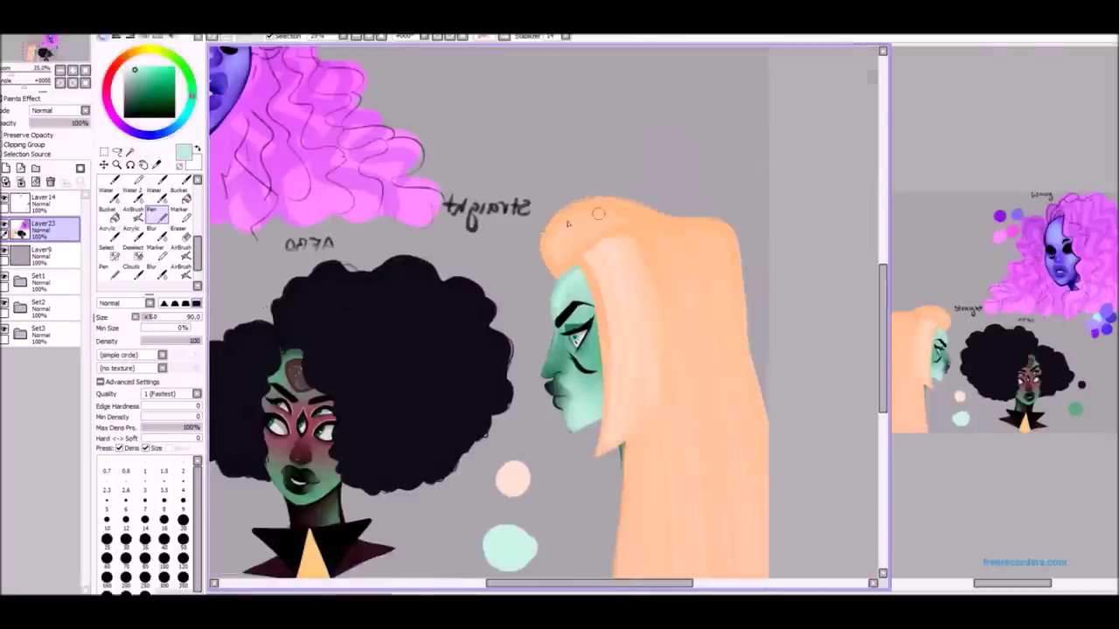
Soften the green forehead with Blur at size 75 and shade it along the hairline with the size 90 Pen.
key(b)
key(ctrl+plus)
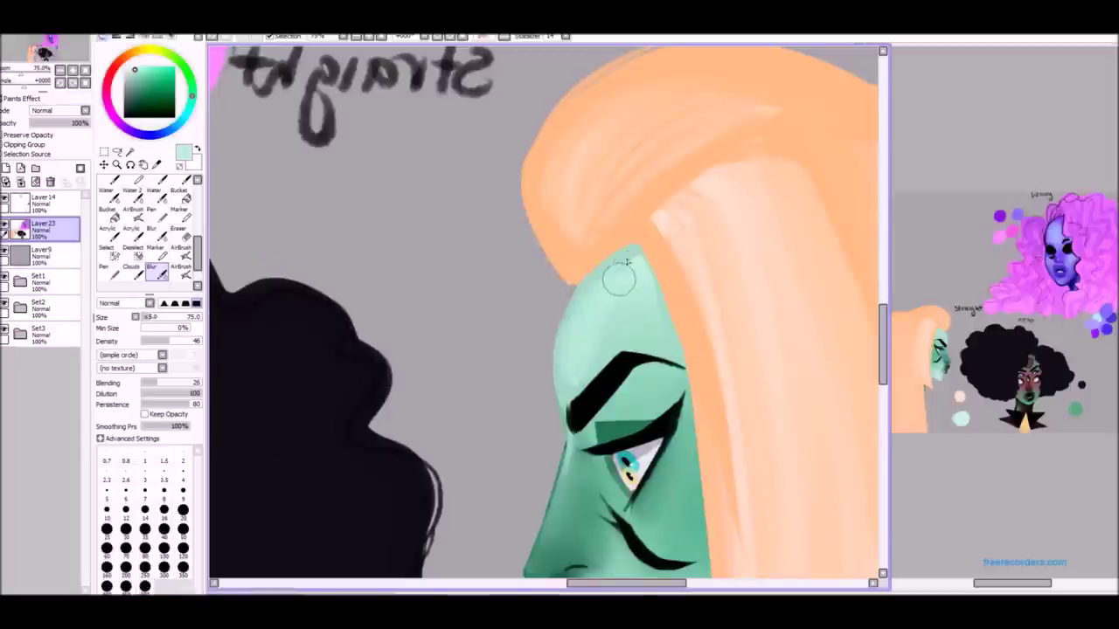
key(ctrl+minus)
key(ctrl+plus)
key(ctrl+plus)
key(n)
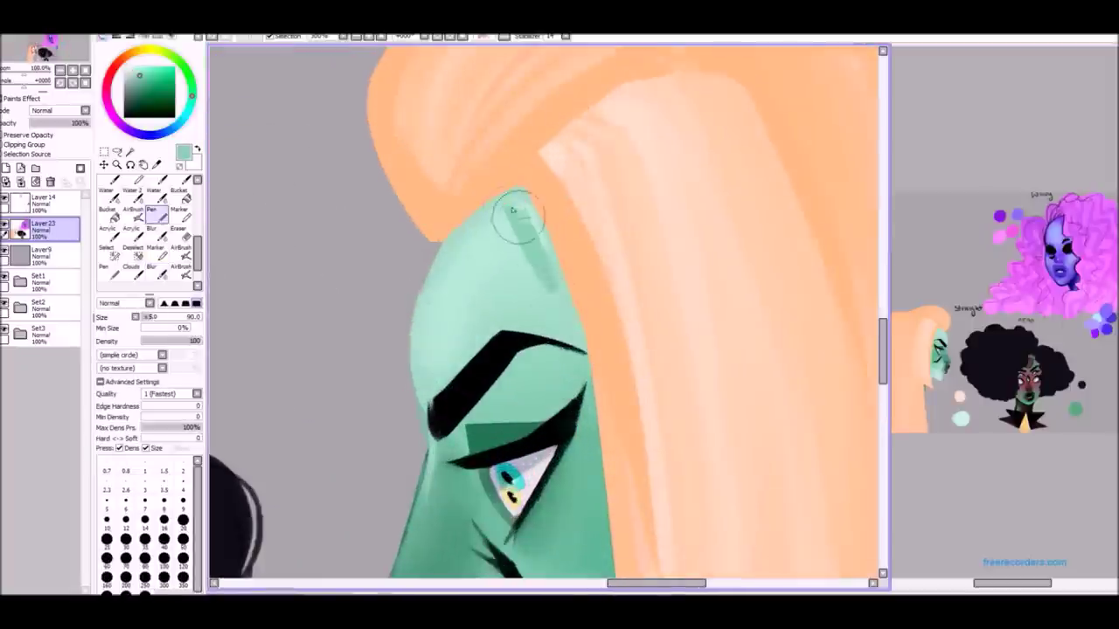
key(ctrl+minus)
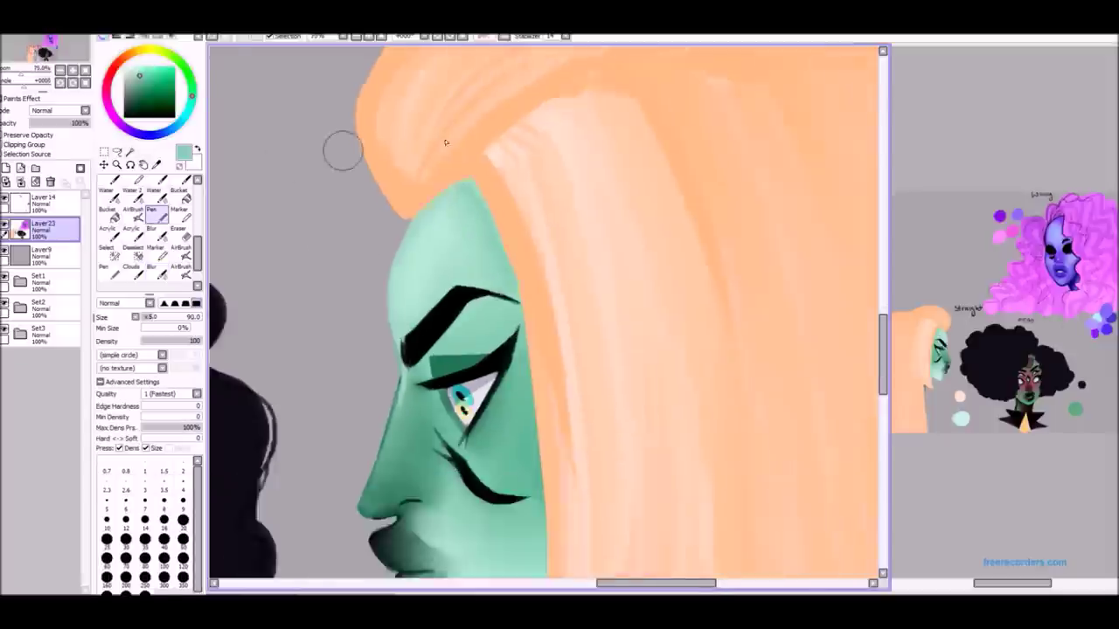
Paint thin loose peach strands across the green face and along the back edge of the straight hair.
key(ctrl+plus)
drag(479, 159, 516, 408)
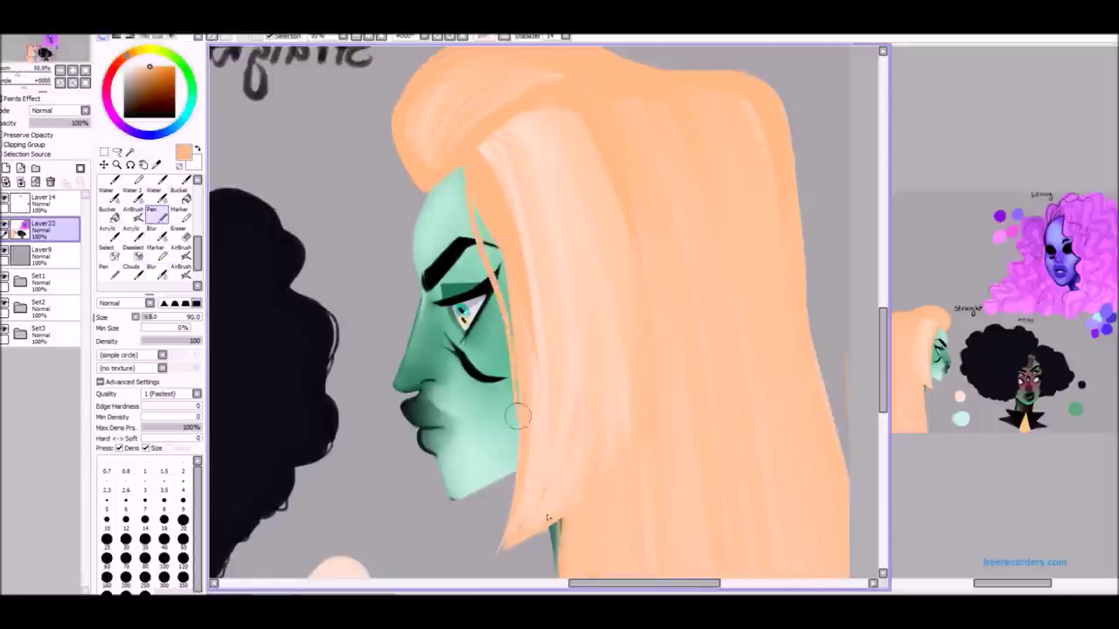
key(ctrl+minus)
key(ctrl+plus)
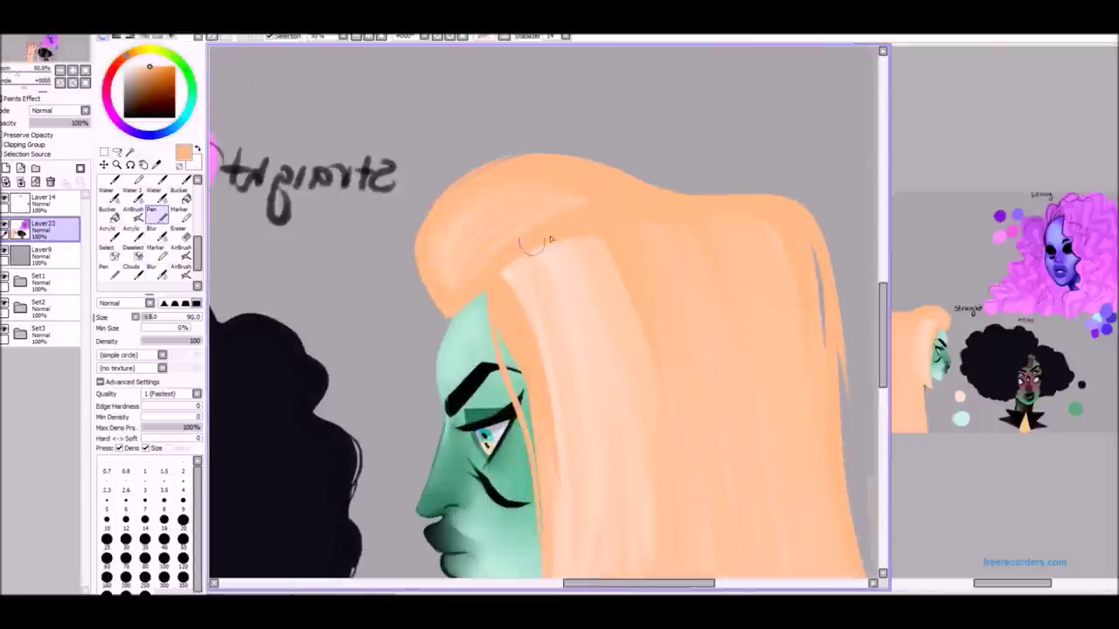
Flip the view back and shade the straight hair's strands with Acrylic at size 55 and a size 45 Marker.
key(h)
key(b)
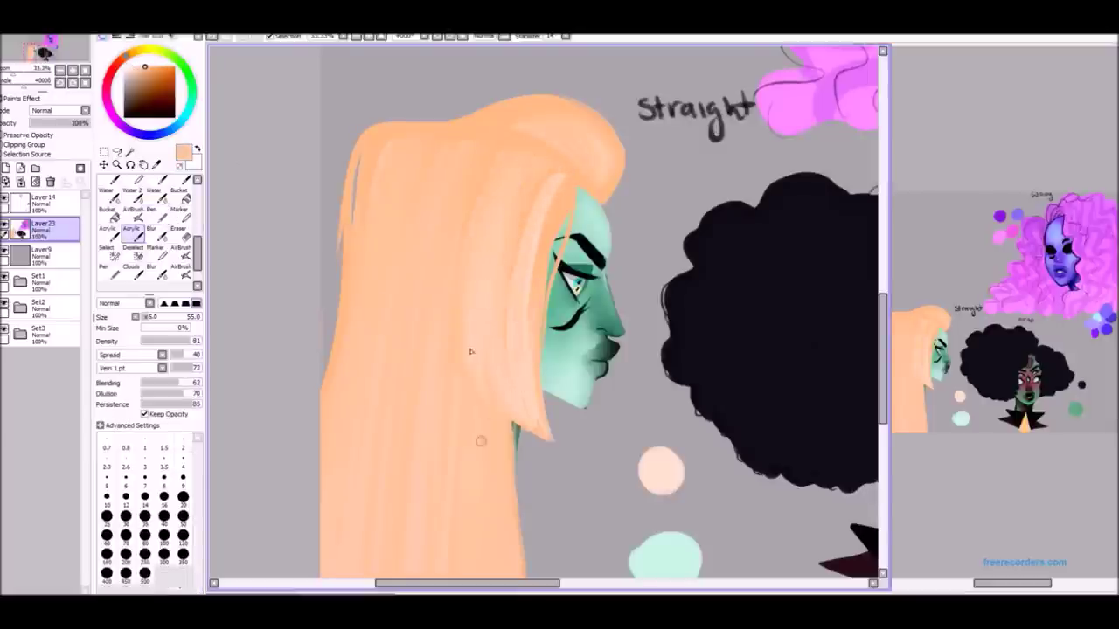
click(179, 212)
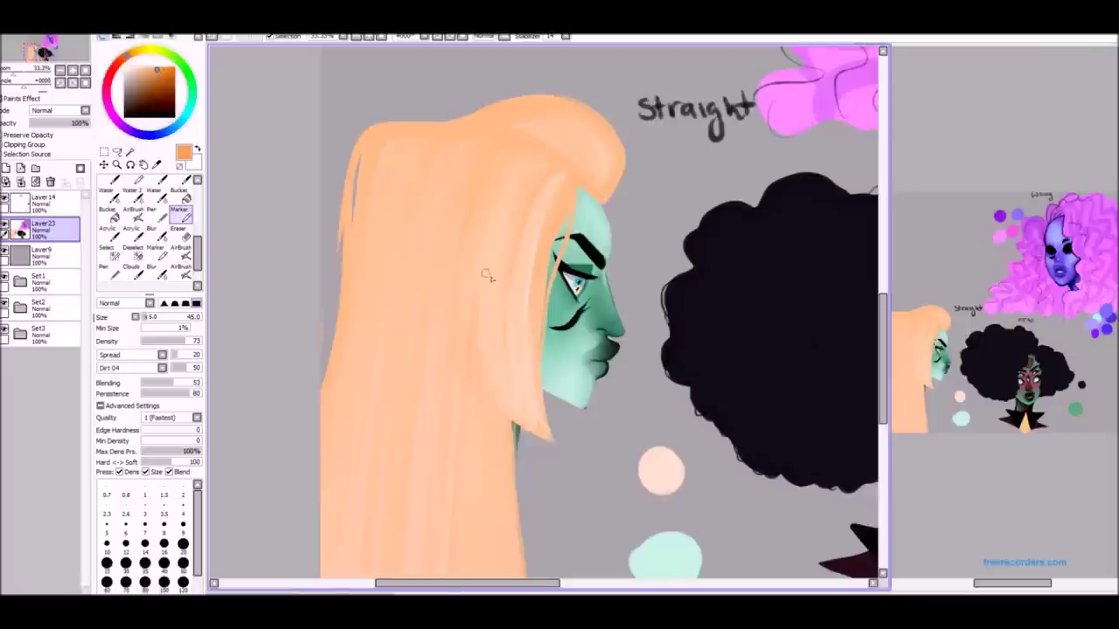
drag(469, 342, 469, 293)
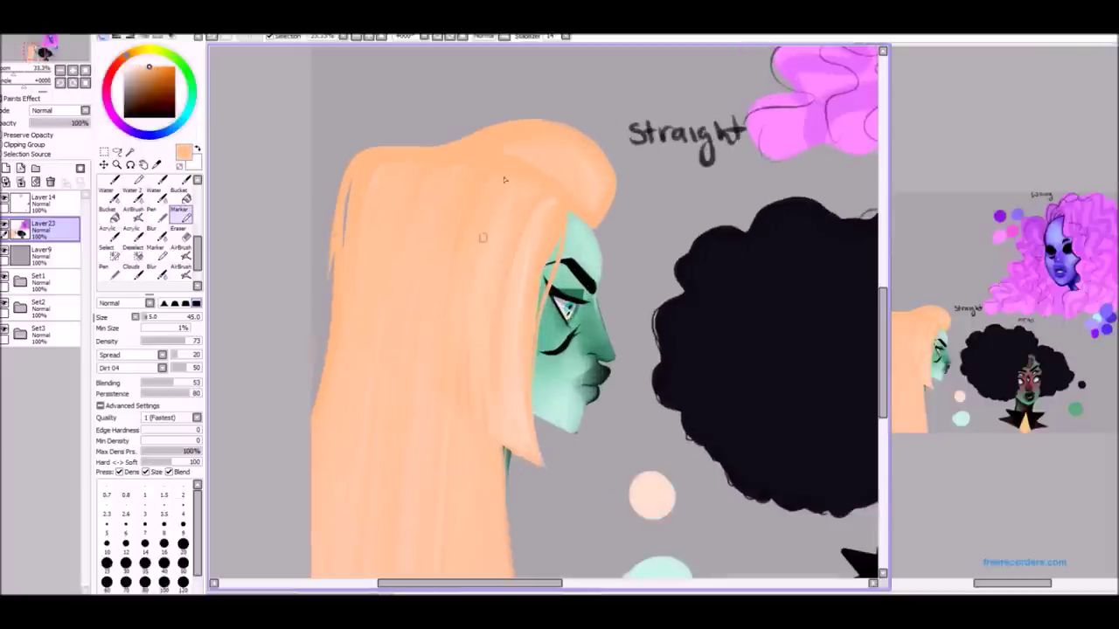
scroll(432, 382, down, 1)
scroll(481, 430, down, 2)
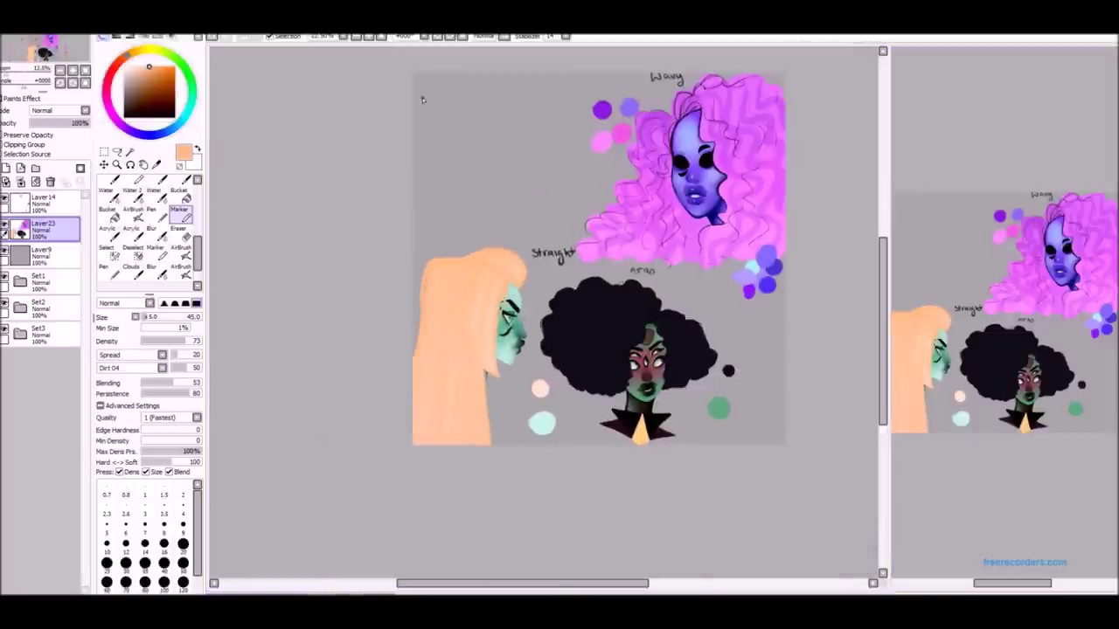
Shade the wavy hair beside the blue face in violet picked from the swatch, using a size 60 Marker.
scroll(700, 96, up, 3)
click(107, 581)
alt+click(427, 138)
mouse_move(604, 171)
mouse_down()
mouse_move(559, 341)
mouse_move(592, 297)
mouse_up()
scroll(591, 297, up, 2)
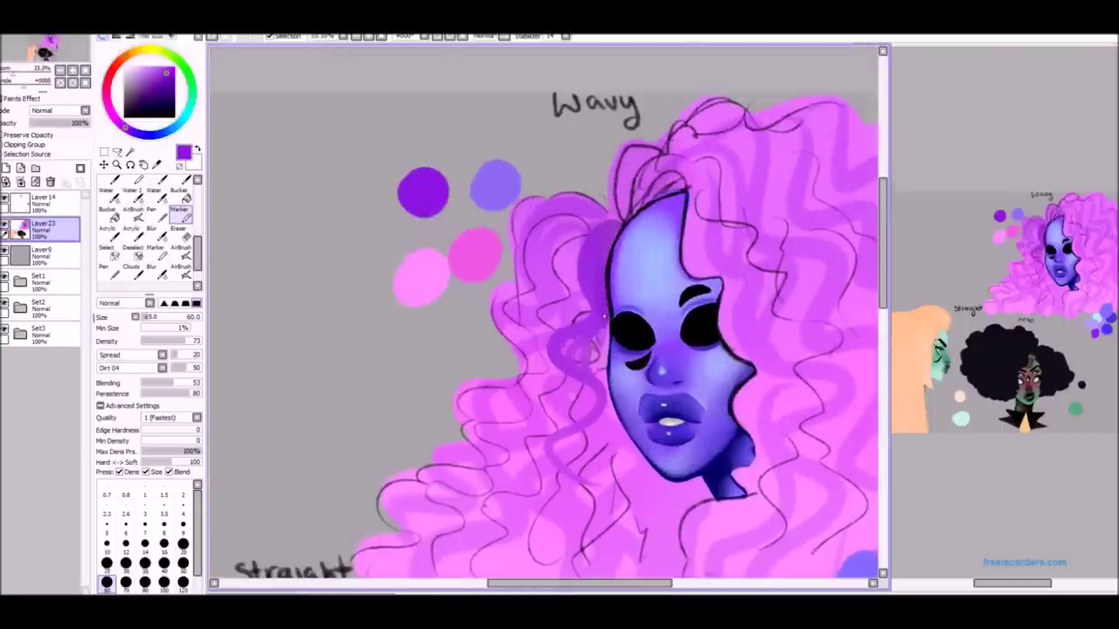
drag(591, 354, 606, 325)
Deepen the violet shadow beside the blue face and retouch the face's black outline with a size 90 Pen.
key(n)
scroll(389, 239, up, 2)
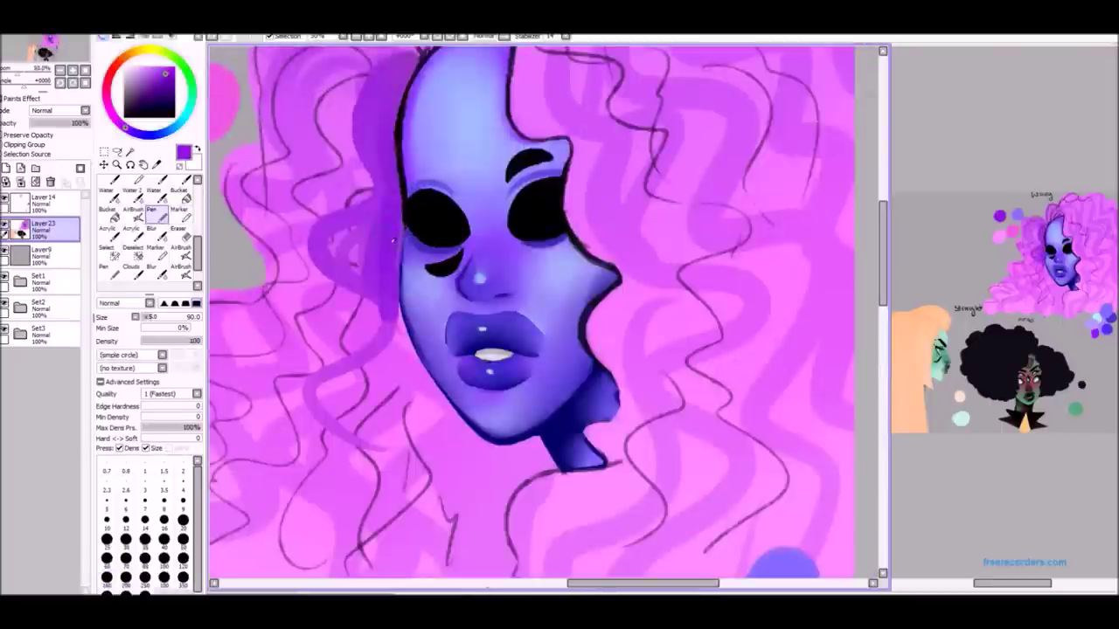
scroll(489, 263, down, 2)
scroll(490, 263, up, 3)
scroll(490, 262, down, 3)
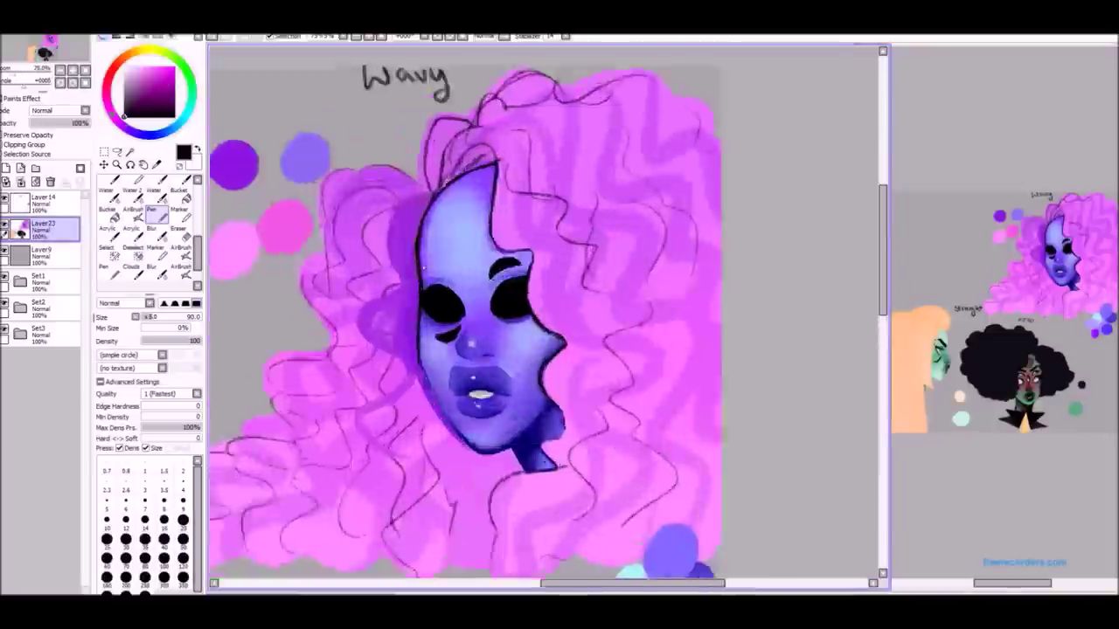
scroll(395, 295, up, 4)
scroll(398, 295, down, 3)
scroll(437, 262, up, 3)
scroll(490, 193, down, 1)
Paint the wavy fringe over the black line on the face with picked pinks, with a purple shadow at the hairline.
alt+click(542, 282)
scroll(567, 336, down, 3)
scroll(387, 220, up, 3)
alt+click(387, 221)
mouse_move(446, 131)
mouse_down()
mouse_move(507, 80)
mouse_move(511, 206)
mouse_up()
alt+click(505, 79)
mouse_move(502, 146)
mouse_down()
mouse_move(527, 199)
mouse_move(567, 236)
mouse_up()
scroll(542, 236, down, 3)
scroll(264, 230, up, 2)
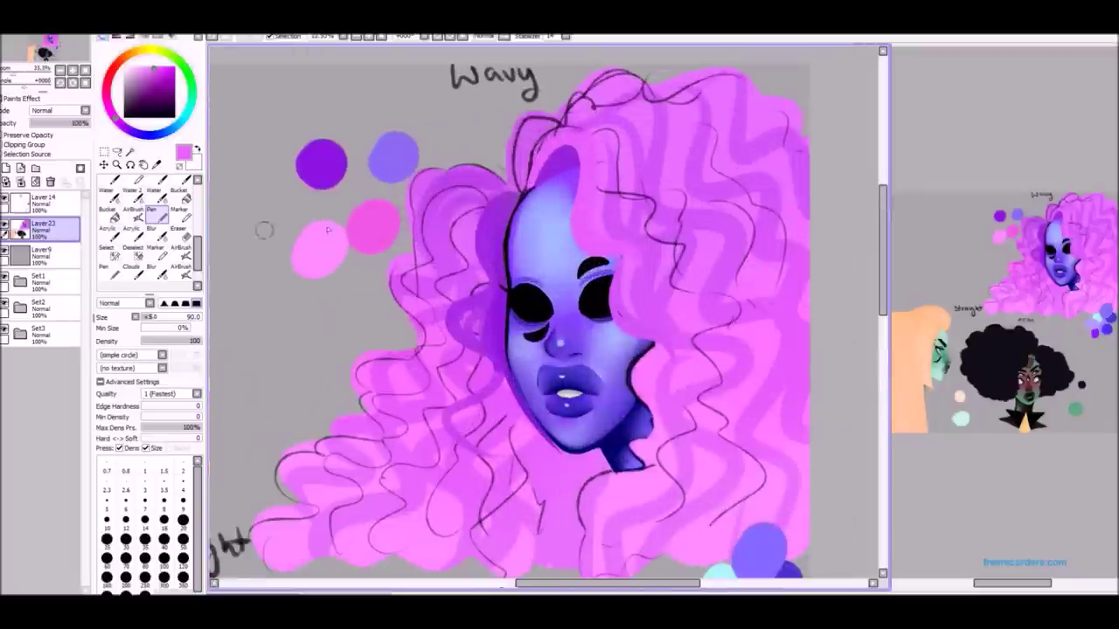
Paint pink and blue wavy strands beside the face with the AirBrush at size 35 and blend them with Acrylic at size 55.
click(131, 229)
click(132, 210)
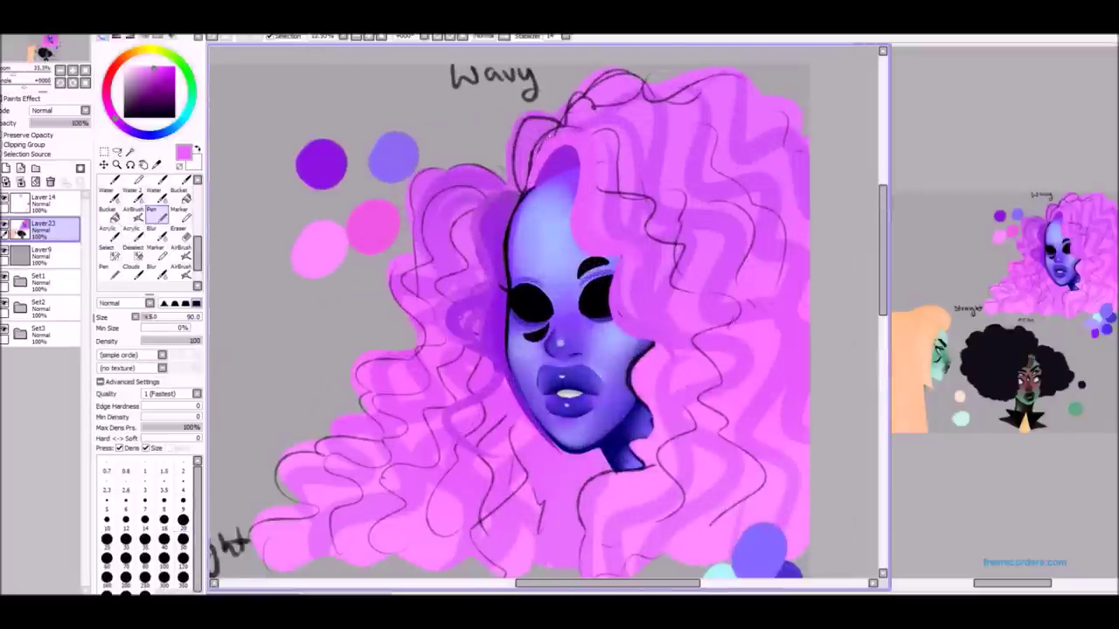
mouse_move(472, 202)
mouse_down()
mouse_move(489, 319)
mouse_move(472, 385)
mouse_up()
mouse_move(507, 202)
mouse_down()
mouse_move(442, 328)
mouse_move(454, 454)
mouse_up()
scroll(507, 315, down, 3)
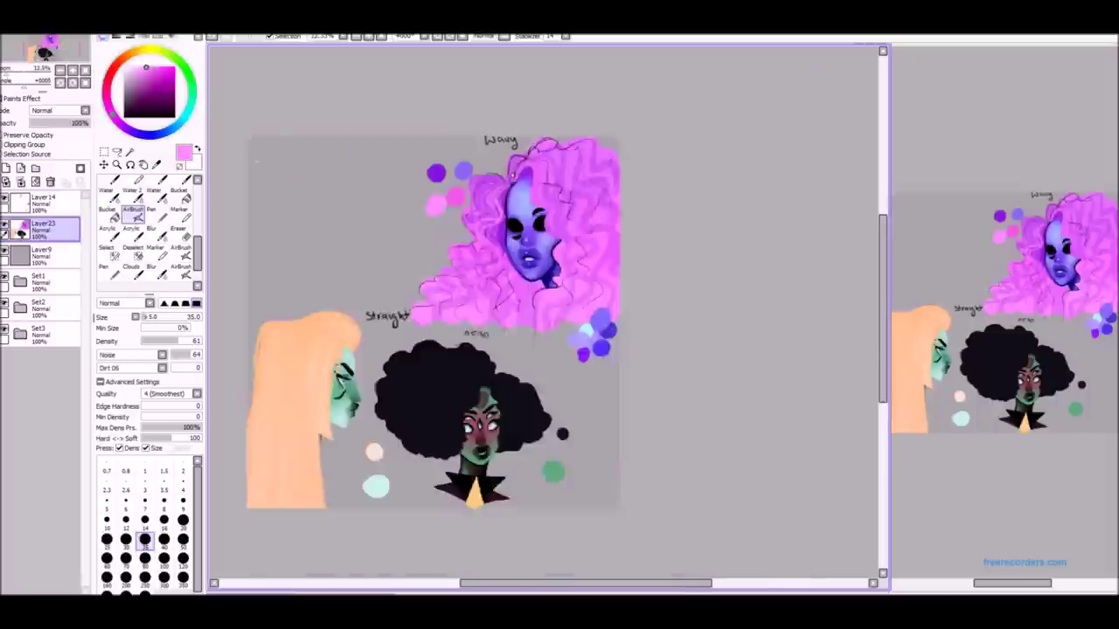
scroll(507, 315, up, 3)
scroll(542, 314, down, 2)
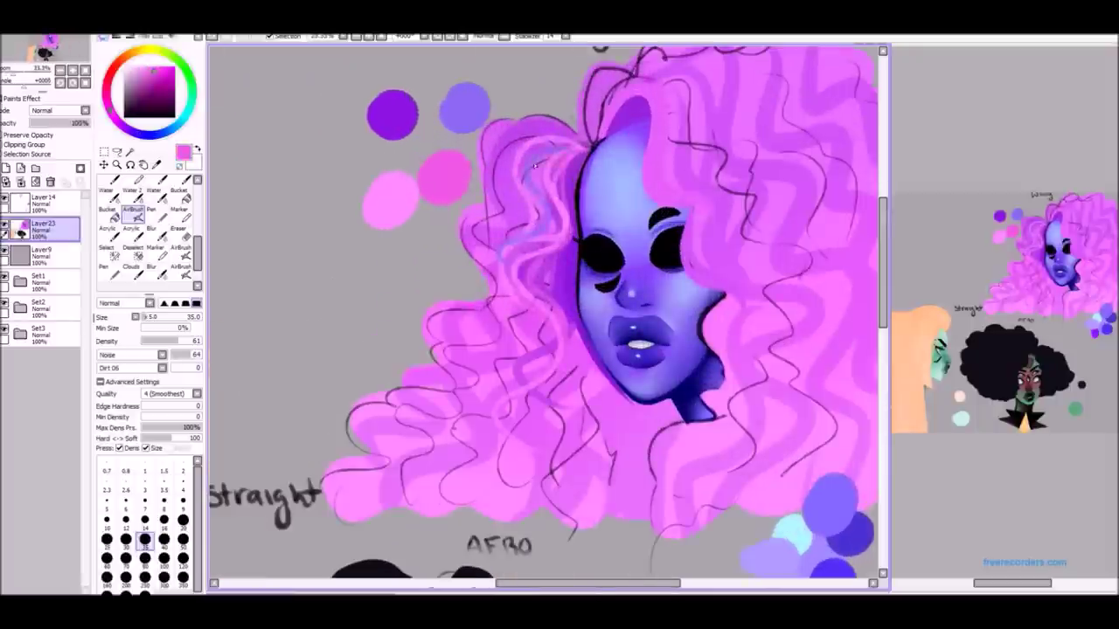
scroll(542, 314, down, 2)
scroll(564, 228, up, 3)
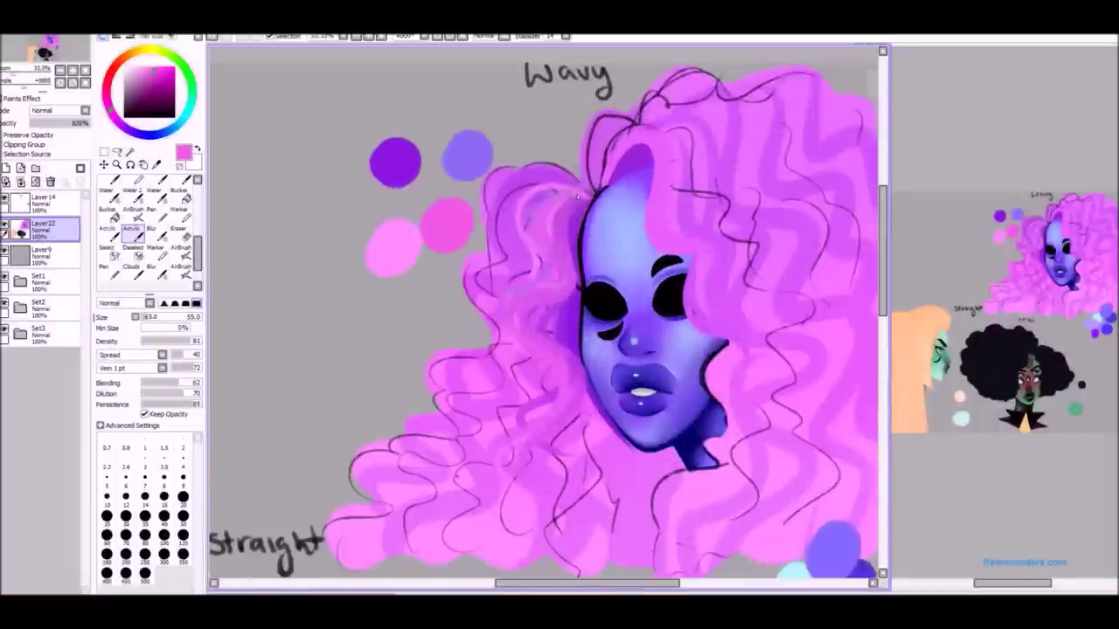
Paint purple wavy contours down the outer side of the wavy hair with the Pen.
key(n)
alt+click(395, 162)
drag(529, 193, 490, 350)
scroll(542, 315, down, 2)
scroll(483, 280, up, 1)
Trim the outer edge of the wavy hair into clean curves with a size 50 Eraser.
key(e)
scroll(542, 227, up, 2)
drag(551, 223, 450, 289)
drag(481, 244, 450, 315)
mouse_move(514, 224)
mouse_down()
mouse_move(446, 289)
mouse_move(463, 359)
mouse_up()
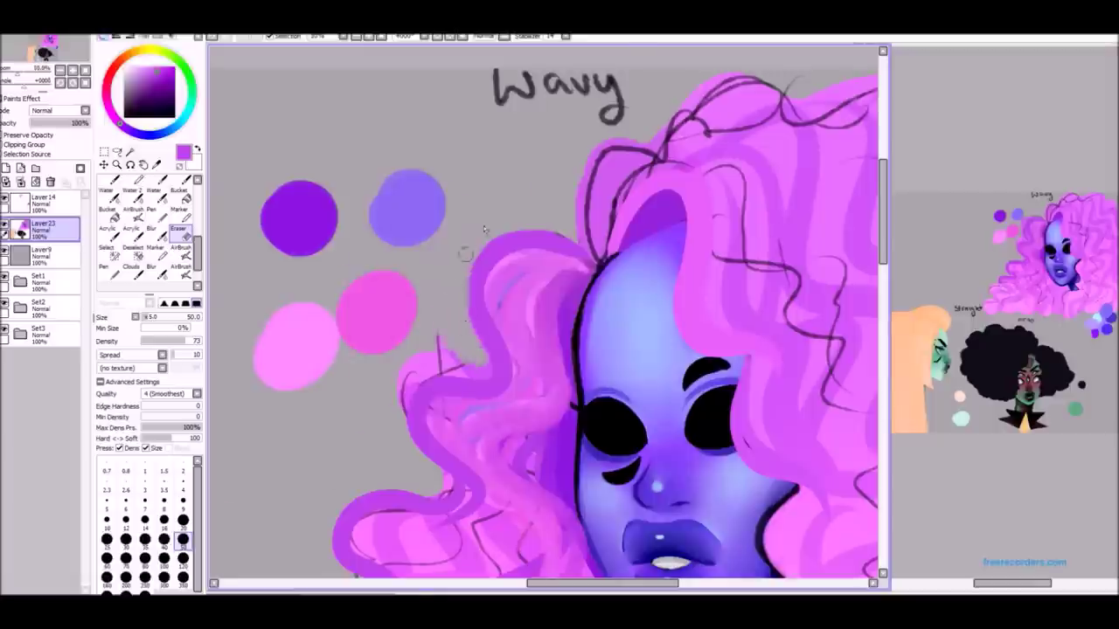
scroll(463, 349, down, 2)
drag(437, 289, 418, 353)
scroll(456, 308, down, 2)
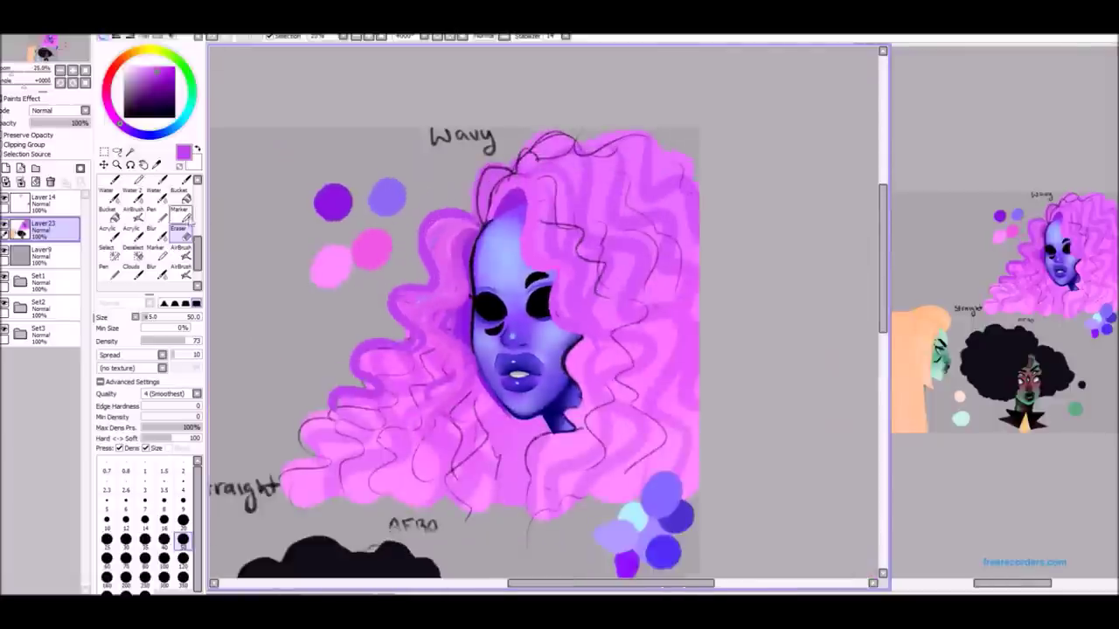
Blend the pink and purple tones of the wavy lock beside the face with Acrylic at size 55.
key(a)
scroll(471, 209, up, 3)
scroll(471, 210, down, 2)
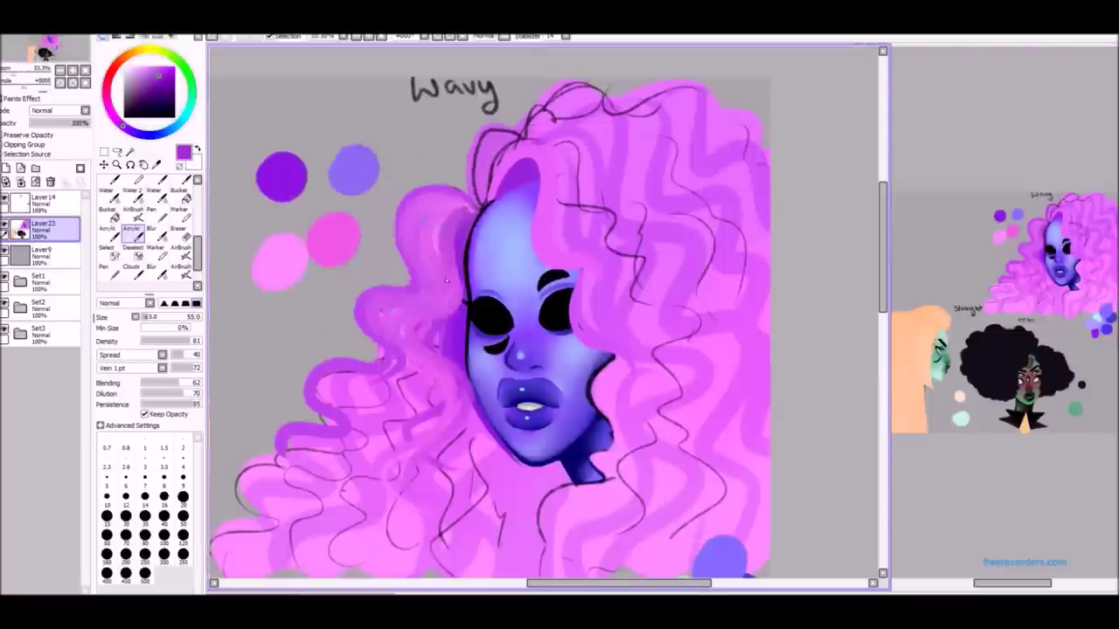
alt+click(280, 253)
scroll(409, 411, up, 2)
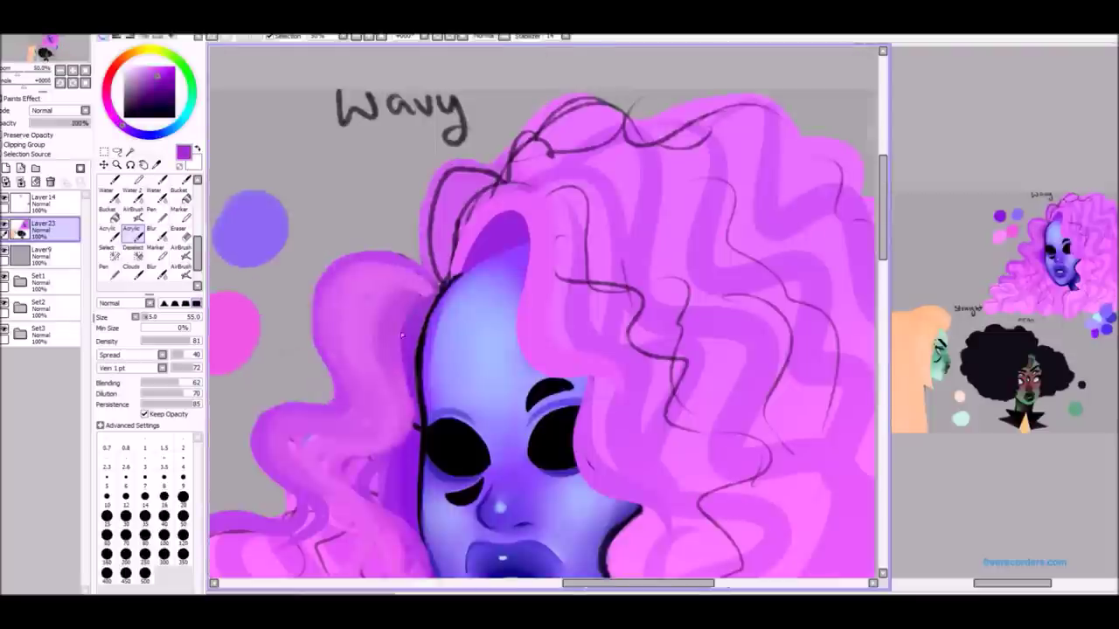
scroll(376, 368, down, 4)
scroll(376, 369, up, 3)
Draw purple wavy strands through the side locks and hairline of the wavy hair with a size 35 Marker.
key(m)
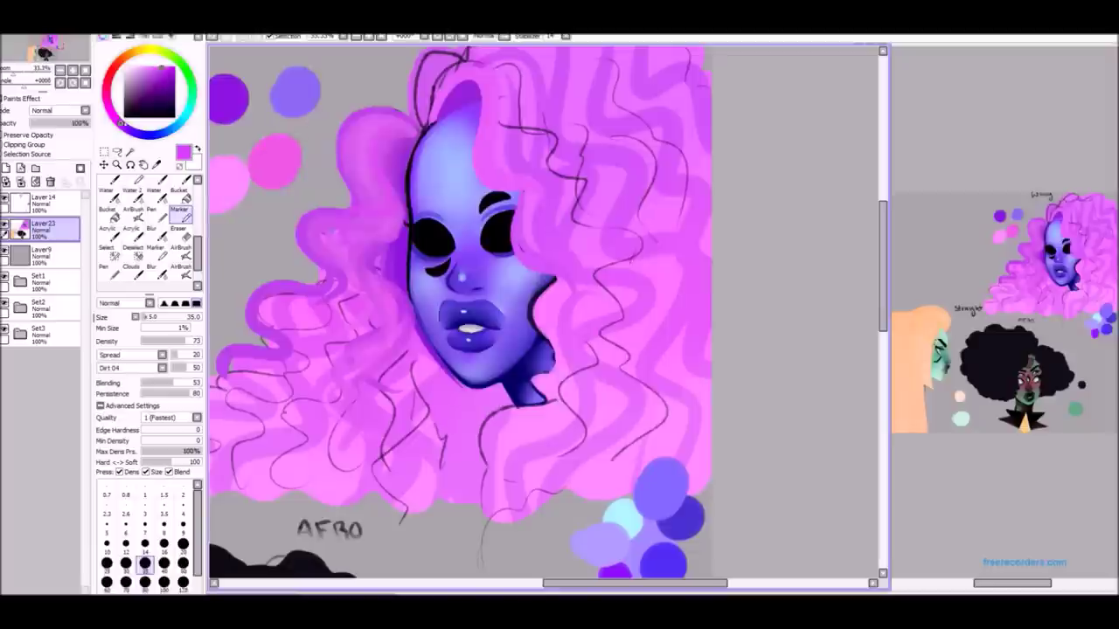
drag(376, 139, 350, 315)
scroll(376, 219, up, 1)
mouse_move(358, 218)
mouse_down()
mouse_move(437, 96)
mouse_move(390, 131)
mouse_up()
drag(391, 209, 472, 131)
scroll(438, 263, down, 4)
scroll(437, 262, up, 3)
drag(472, 245, 411, 420)
scroll(481, 203, down, 2)
scroll(482, 203, up, 3)
Shade the wavy hair beside the cheek and beneath the chin in purple with Acrylic, enlarging it to size 190.
click(131, 229)
mouse_move(459, 270)
mouse_down()
mouse_move(452, 342)
mouse_move(481, 297)
mouse_up()
scroll(466, 238, down, 2)
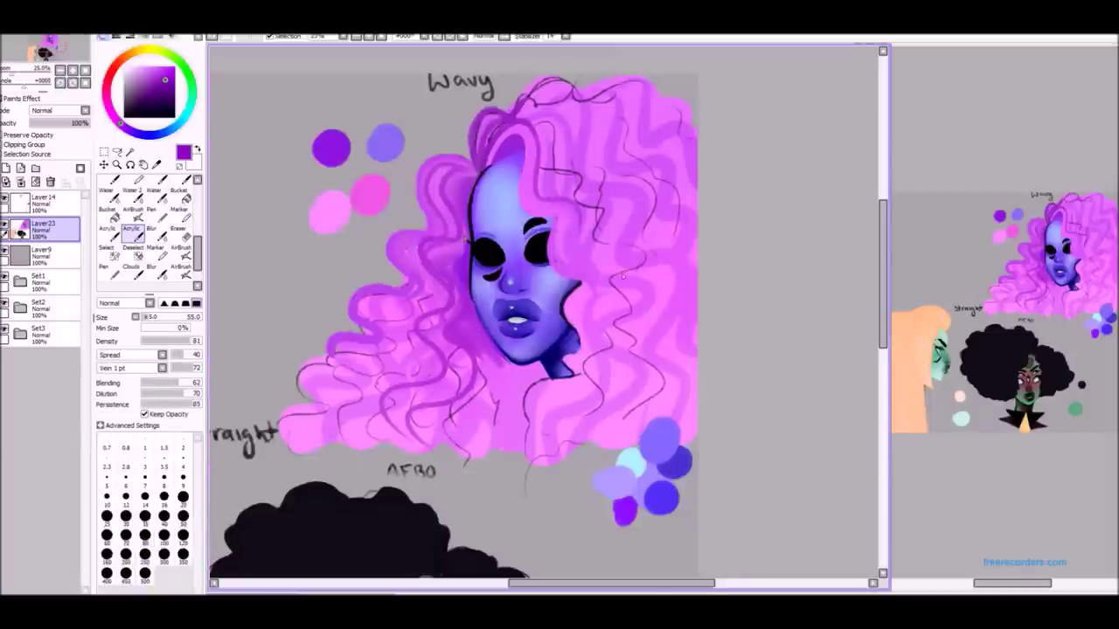
scroll(493, 371, up, 1)
mouse_move(455, 329)
mouse_down()
mouse_move(520, 397)
mouse_move(507, 380)
mouse_up()
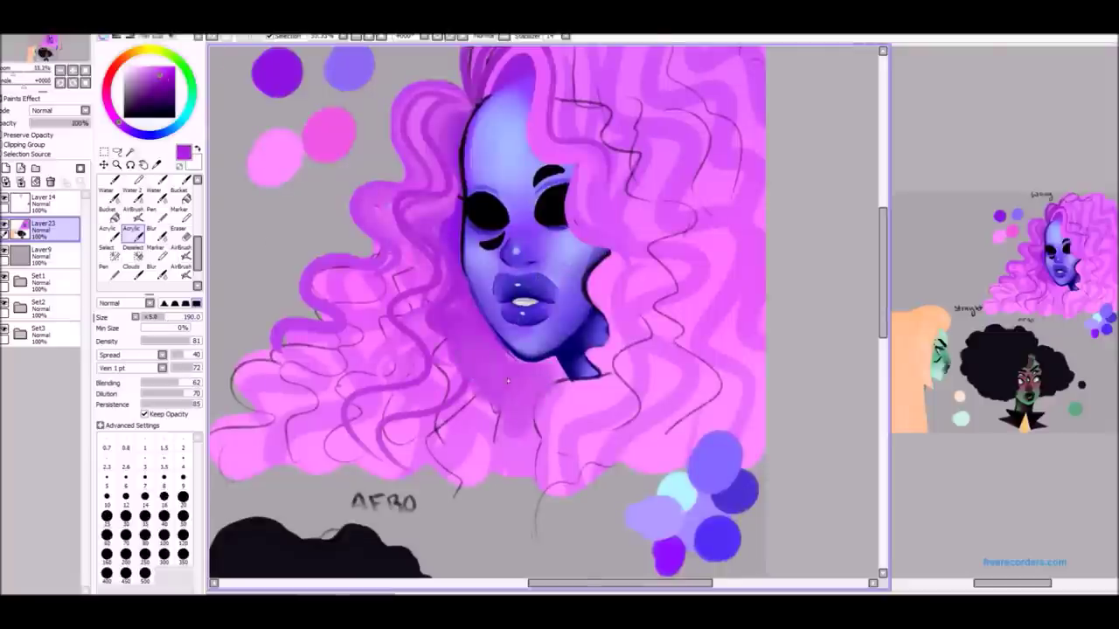
scroll(514, 408, down, 1)
Paint over the black jaw outline with blues picked from the face and soften it with Blur at size 60.
key(n)
scroll(417, 295, up, 2)
alt+click(417, 296)
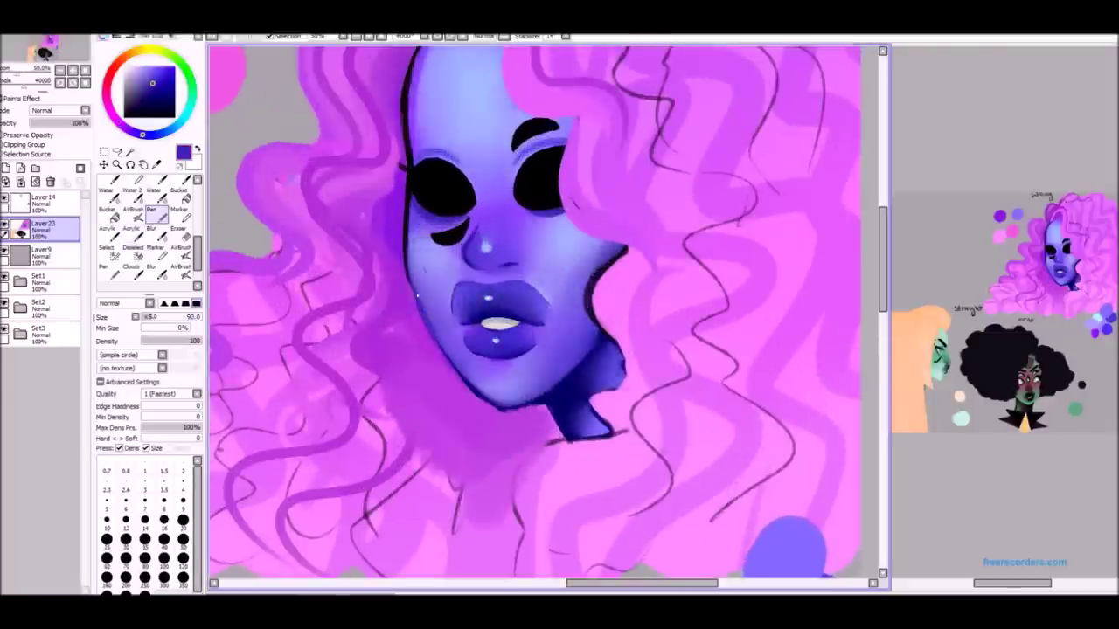
scroll(453, 361, down, 1)
alt+click(444, 258)
scroll(463, 354, down, 1)
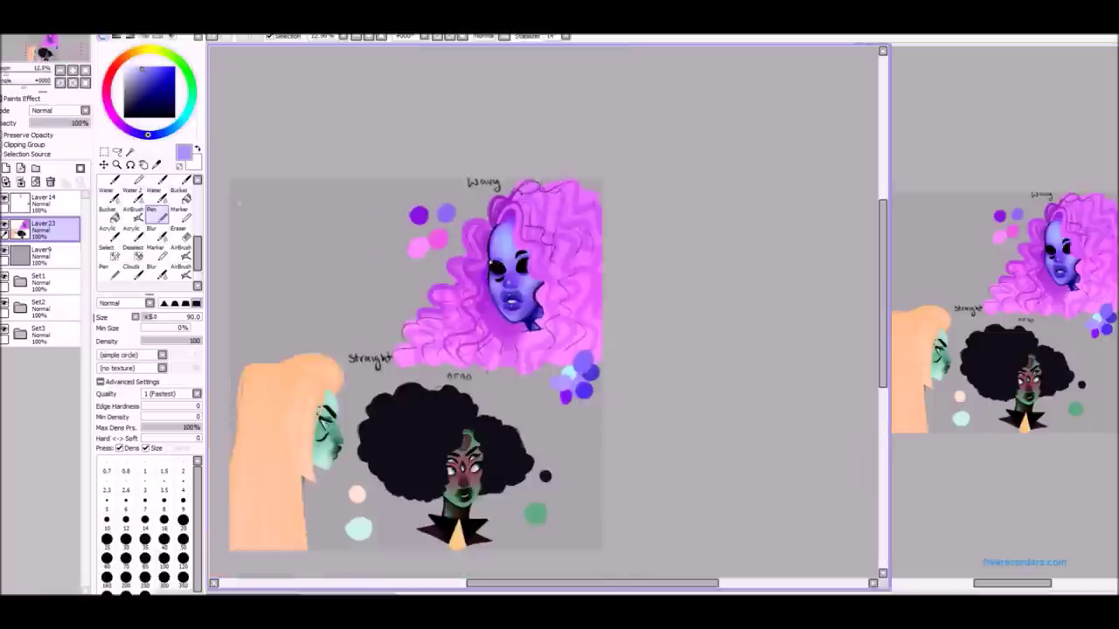
scroll(495, 260, up, 1)
scroll(449, 313, up, 1)
key(b)
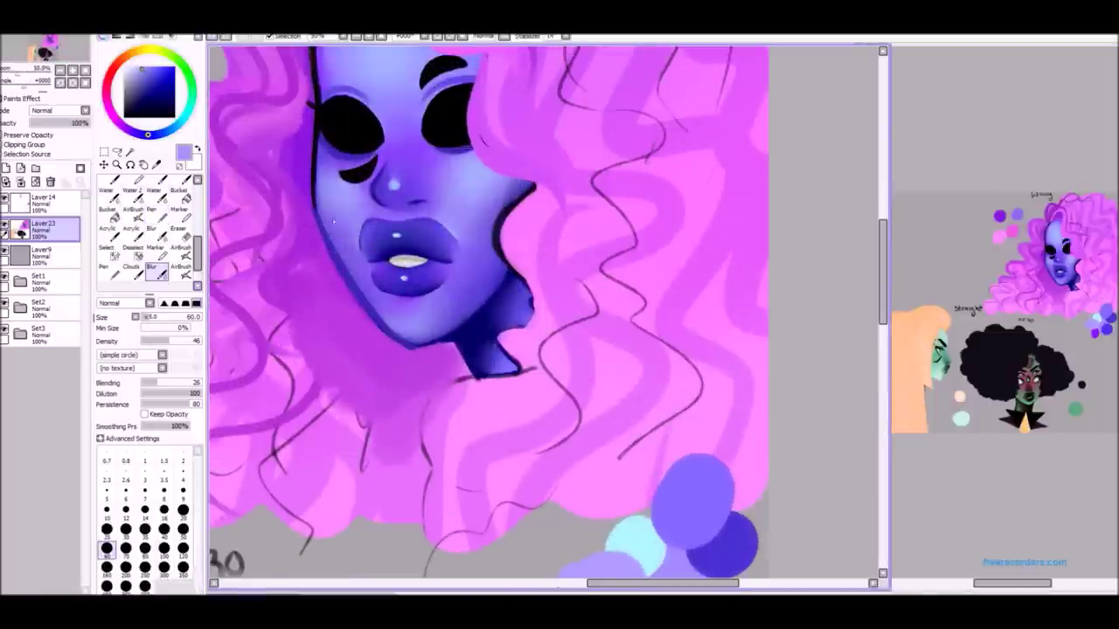
scroll(351, 214, up, 2)
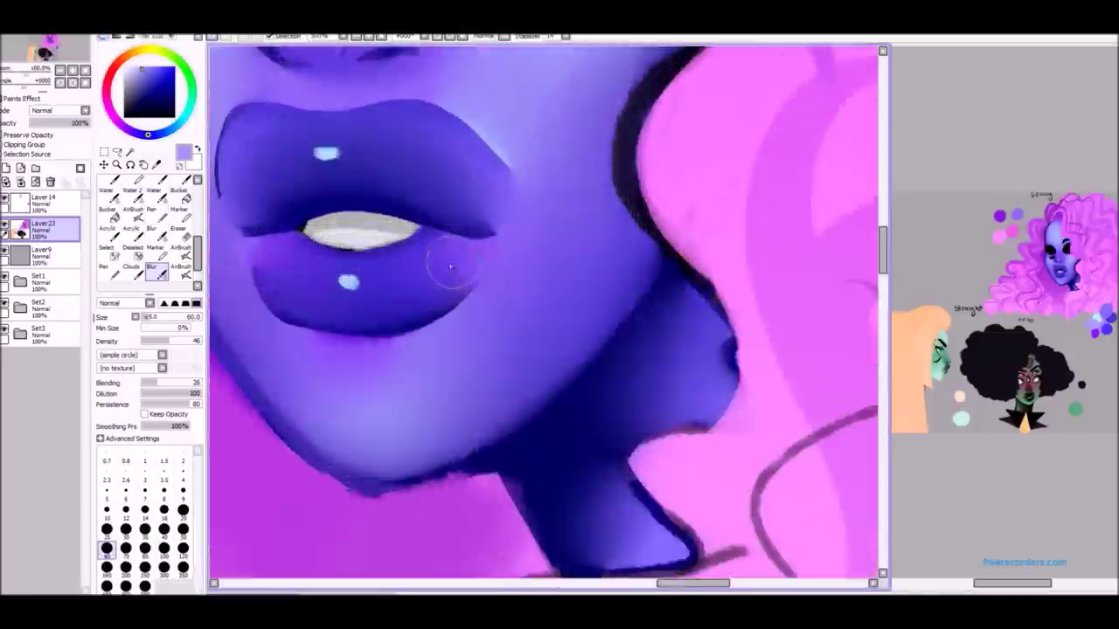
Repaint the jaw and neck of the wavy-haired head with the Pen in blue tones picked from the skin.
scroll(450, 257, down, 2)
key(n)
alt+click(385, 298)
alt+click(398, 330)
mouse_move(340, 263)
mouse_down()
mouse_move(398, 328)
mouse_move(446, 299)
mouse_move(512, 350)
mouse_up()
alt+click(384, 297)
alt+click(418, 321)
alt+click(469, 303)
alt+click(507, 293)
scroll(505, 242, down, 3)
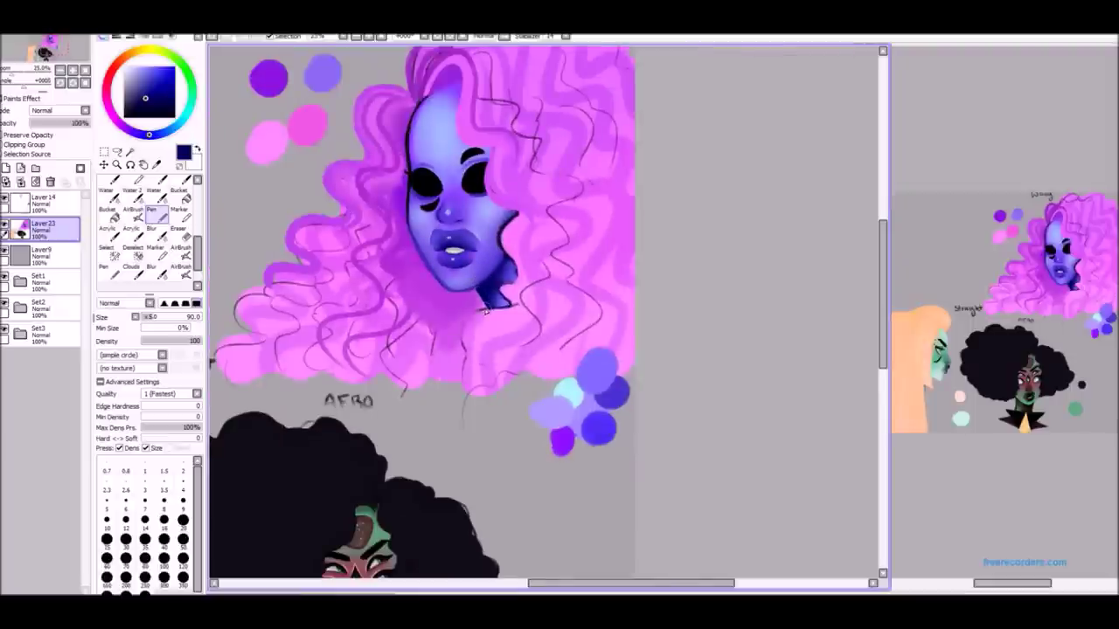
Draw wavy light and dark purple strands with the size 90 Pen along the wavy hair's hairline, picking the colours from the hair.
scroll(487, 317, up, 1)
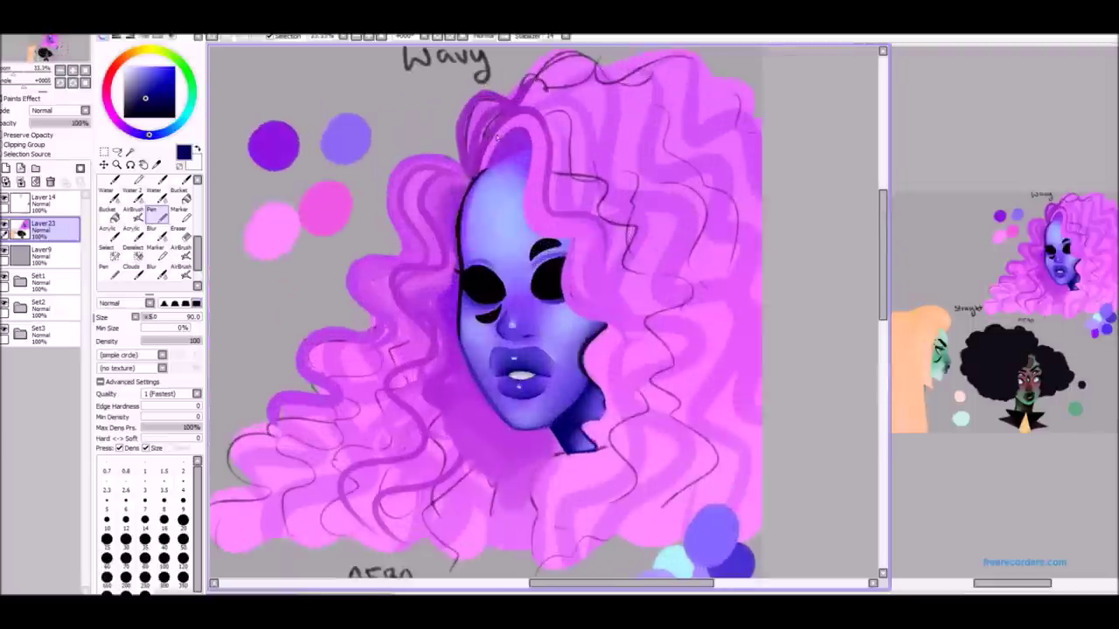
alt+click(487, 155)
scroll(613, 399, up, 2)
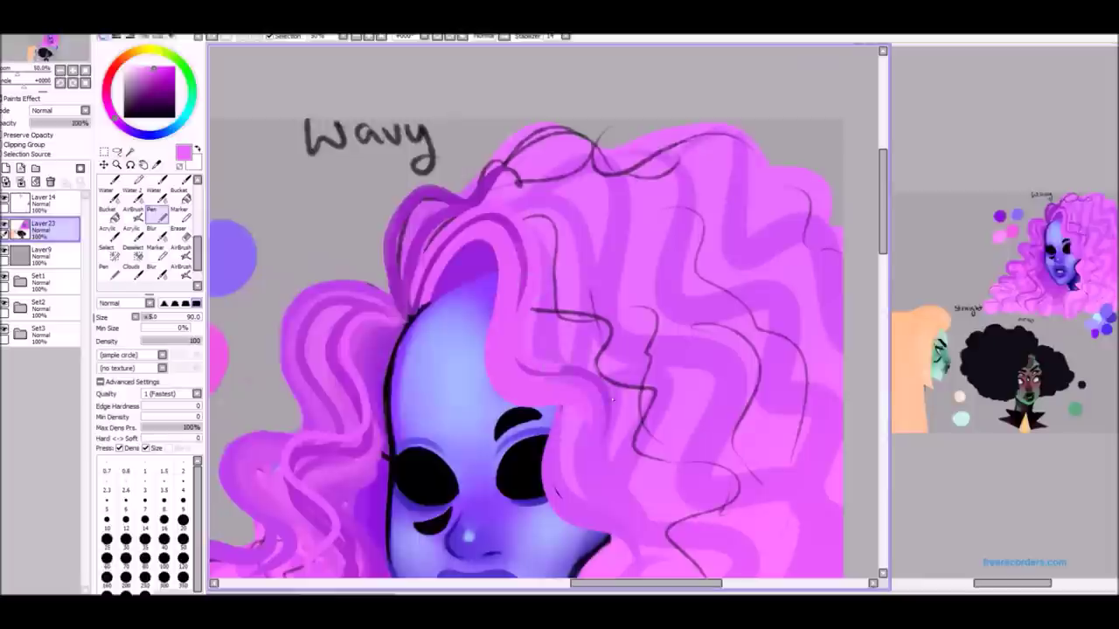
drag(420, 309, 586, 397)
scroll(586, 398, down, 3)
scroll(554, 408, up, 3)
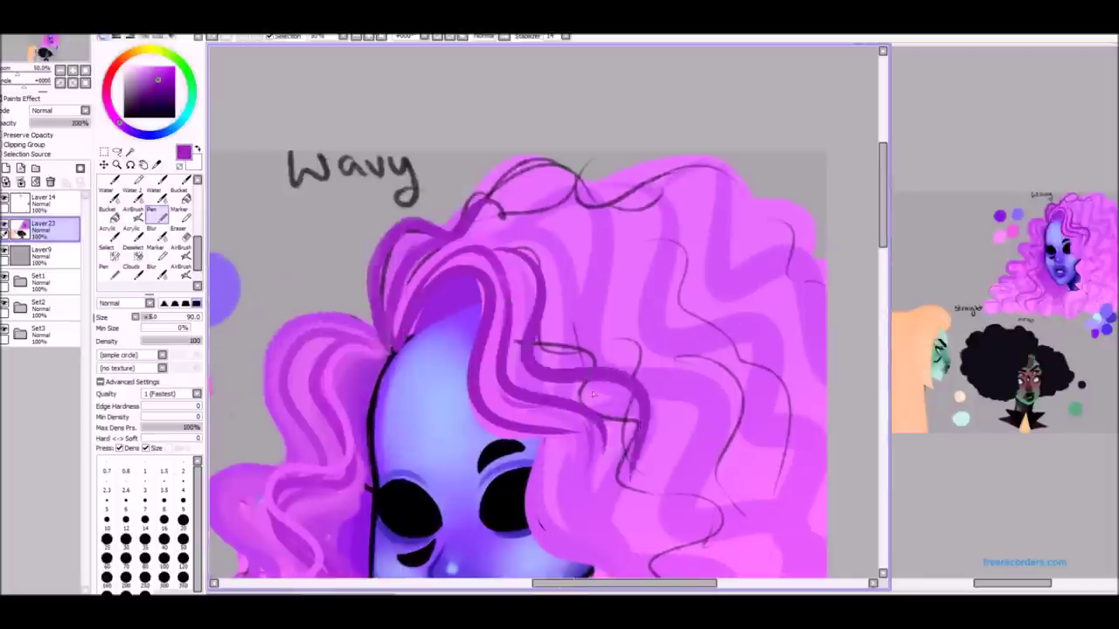
scroll(554, 408, up, 2)
scroll(554, 407, down, 3)
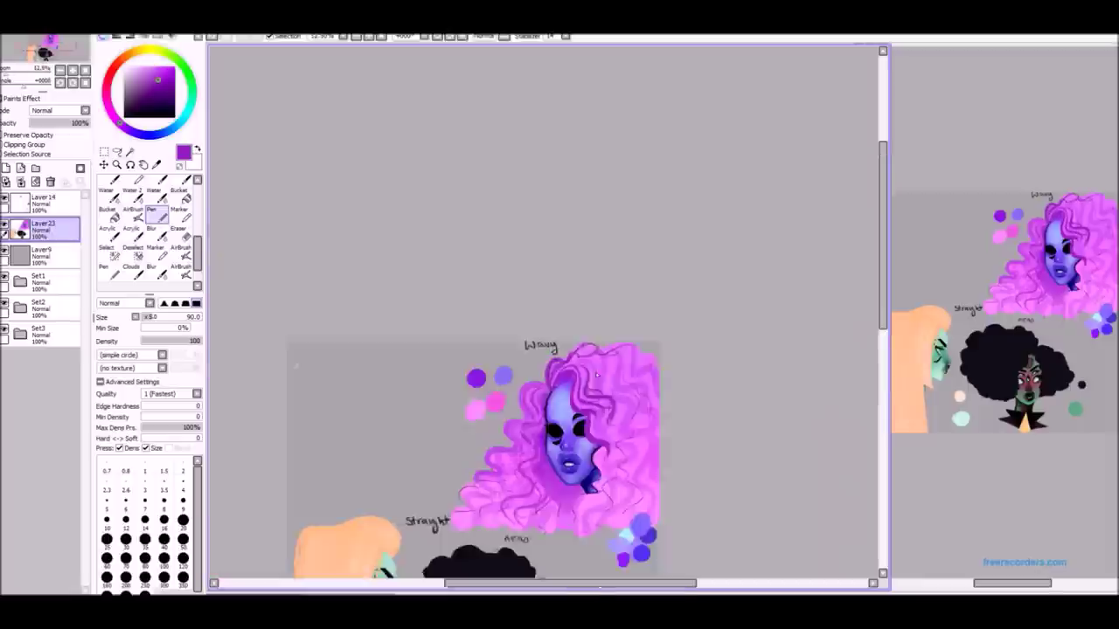
Outline the scalloped crown of the wavy hair and its edge beside the face in dark purple with the Pen.
scroll(594, 407, up, 1)
scroll(594, 408, down, 1)
scroll(593, 407, up, 2)
mouse_move(488, 263)
mouse_down()
mouse_move(569, 202)
mouse_move(777, 258)
mouse_up()
scroll(778, 283, down, 1)
scroll(838, 391, up, 1)
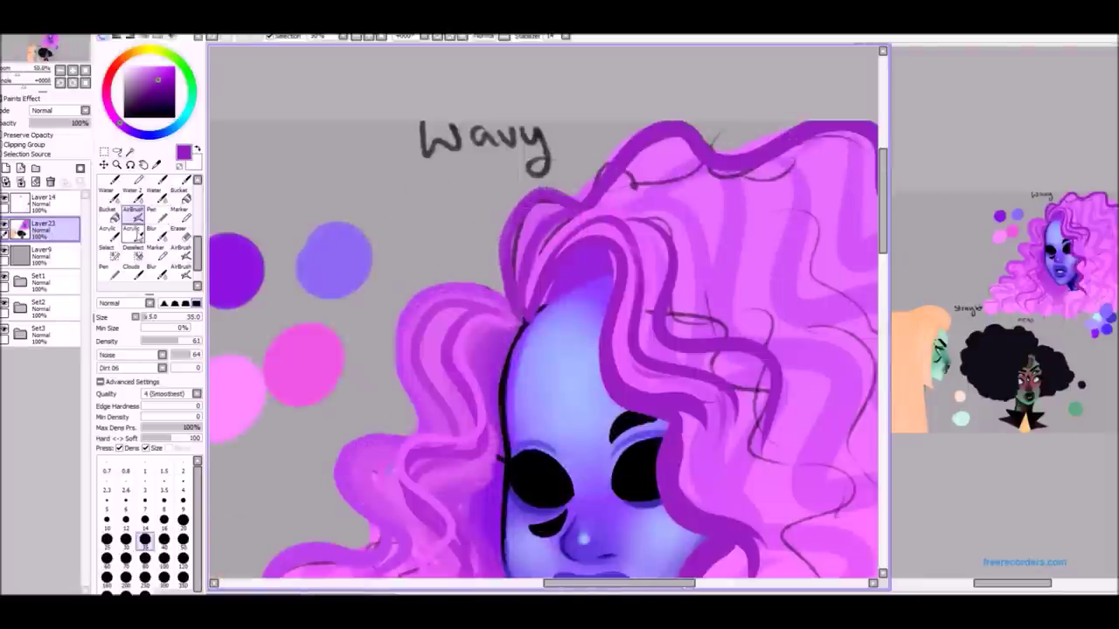
Blend the strands around the hairline and front of the wavy hair with Acrylic, enlarging the brush from size 45 to 95.
click(131, 229)
mouse_move(537, 207)
mouse_down()
mouse_move(599, 206)
mouse_move(639, 288)
mouse_up()
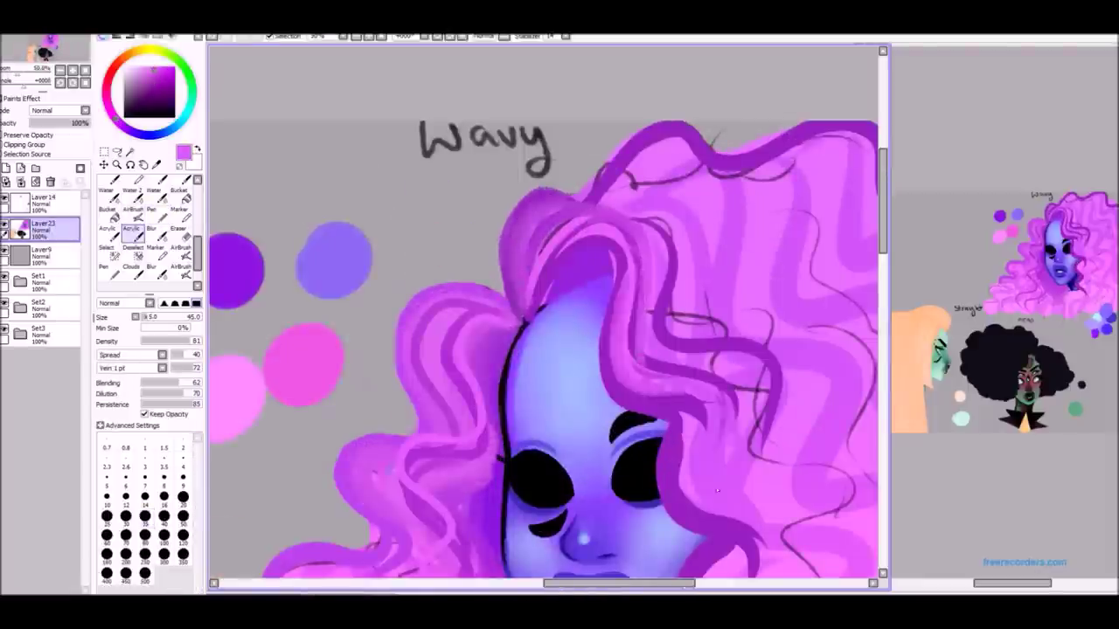
scroll(605, 208, down, 2)
scroll(682, 170, up, 1)
drag(568, 253, 643, 432)
mouse_move(581, 271)
mouse_down()
mouse_move(603, 428)
mouse_move(660, 515)
mouse_up()
drag(633, 425, 598, 262)
mouse_move(612, 358)
mouse_down()
mouse_move(569, 271)
mouse_move(507, 285)
mouse_up()
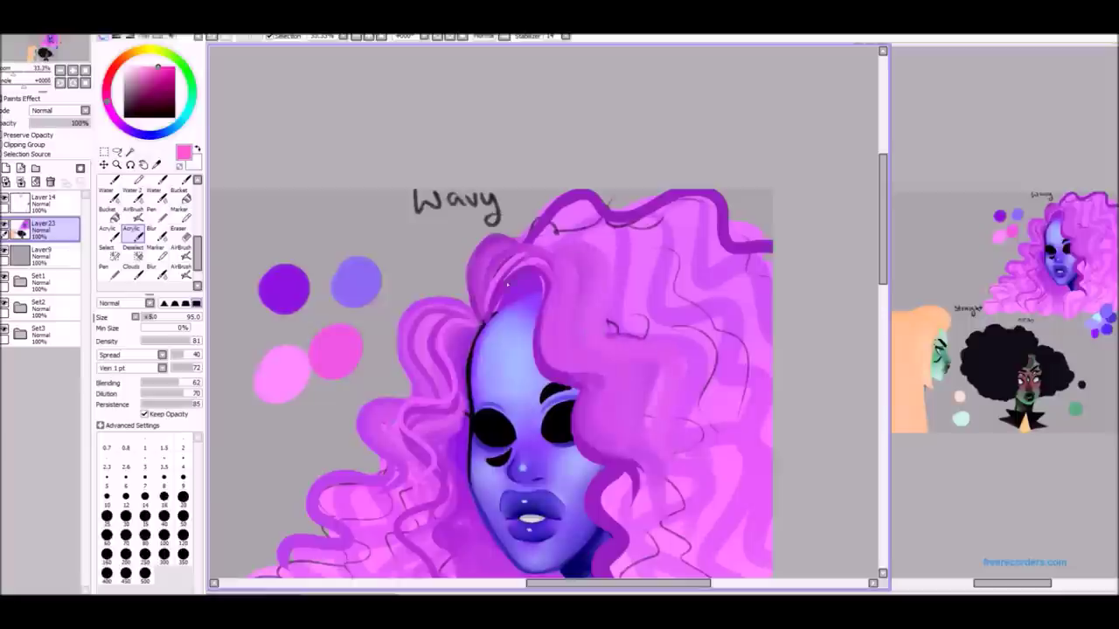
Mirror the canvas view and blend the wavy strands beside the cheek and jaw with Acrylic at size 95.
scroll(494, 254, down, 2)
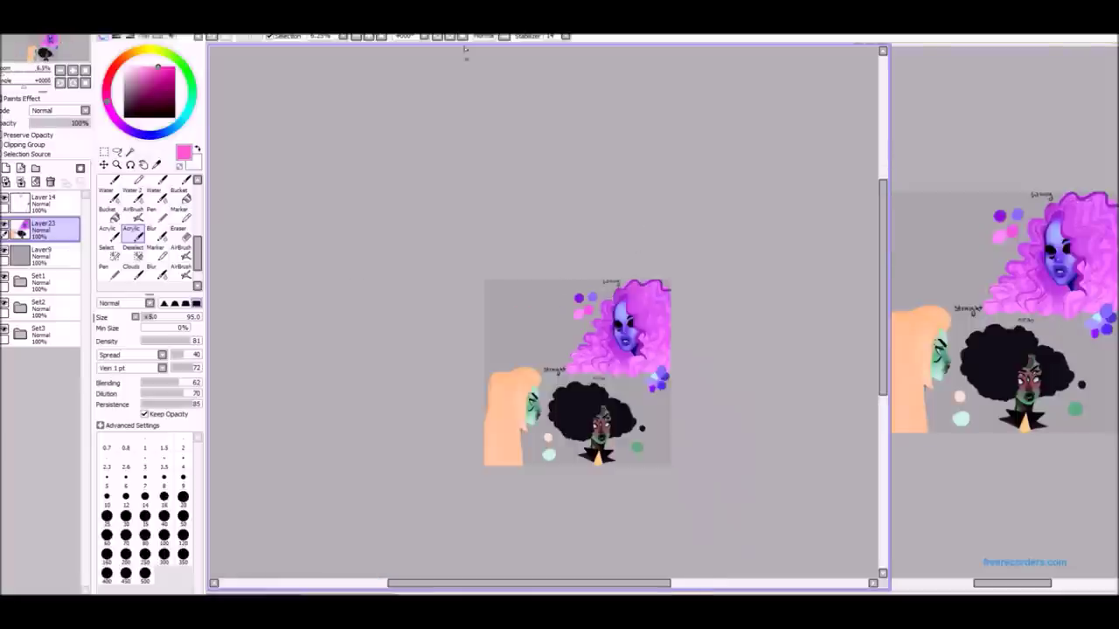
scroll(494, 254, up, 1)
scroll(494, 255, up, 1)
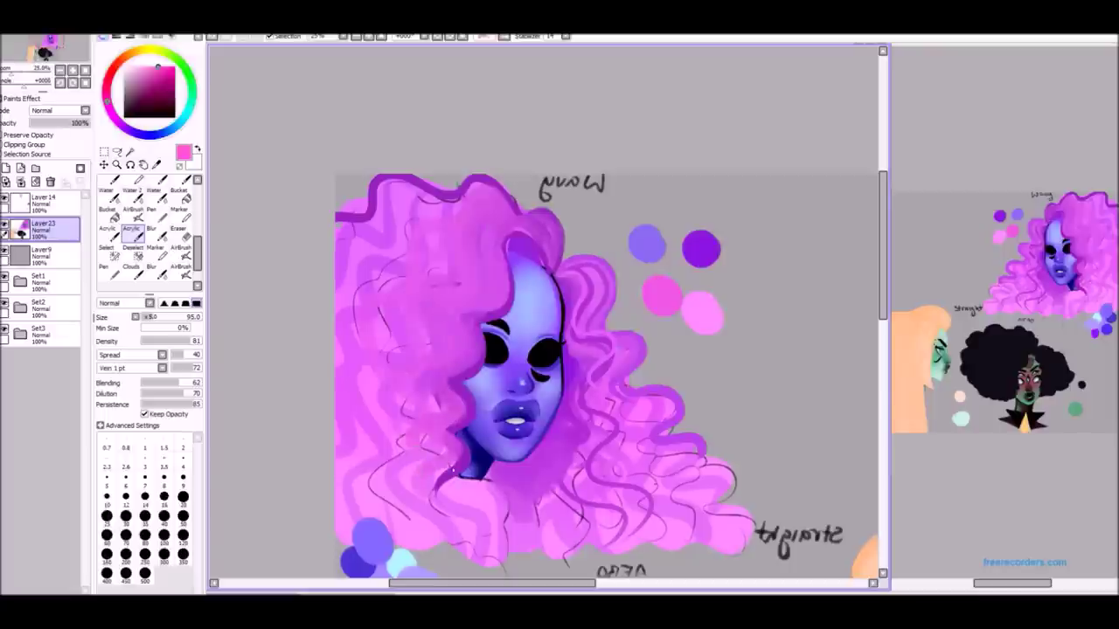
scroll(435, 506, down, 1)
scroll(435, 505, up, 2)
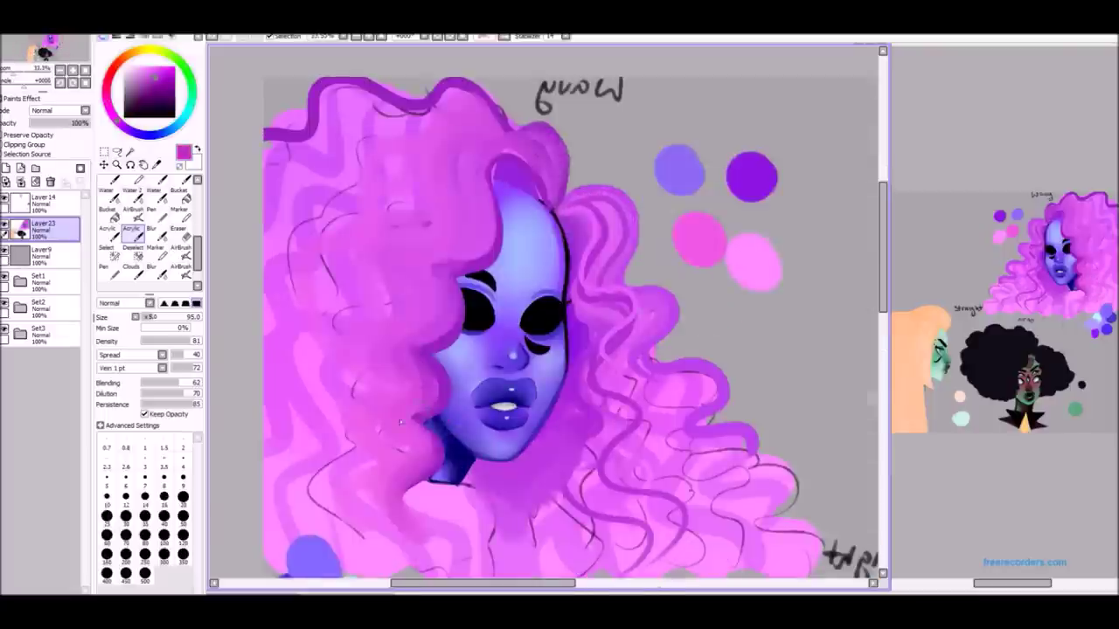
Draw a purple wavy lock with the Pen from the neck to the hair's lower edge and blend it with Acrylic.
key(n)
mouse_move(392, 428)
mouse_down()
mouse_move(450, 463)
mouse_move(472, 532)
mouse_up()
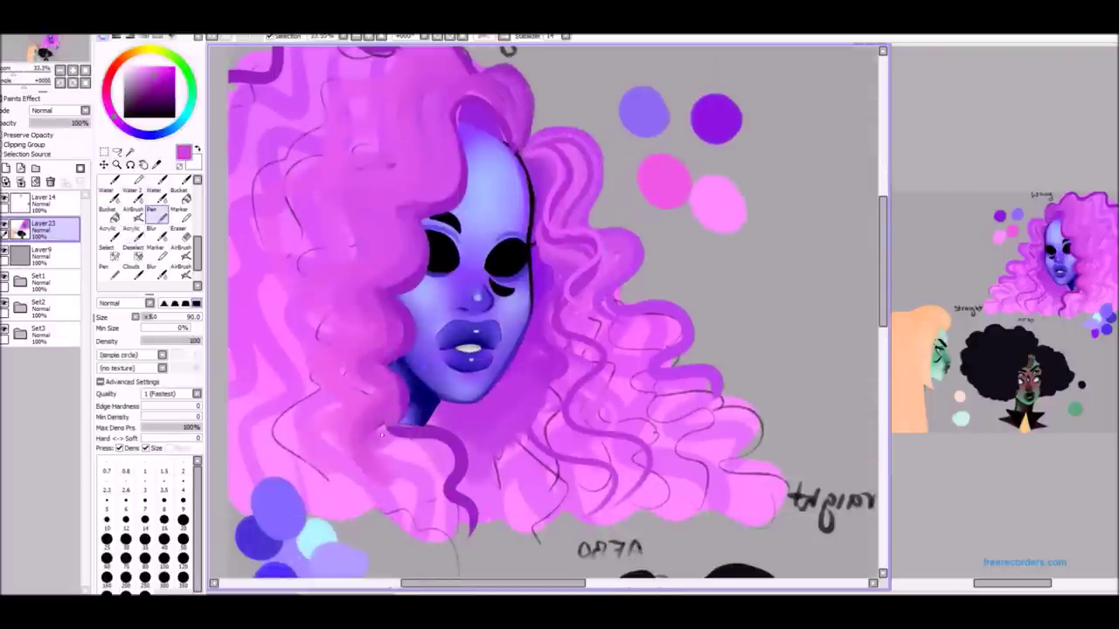
key(b)
scroll(375, 443, down, 2)
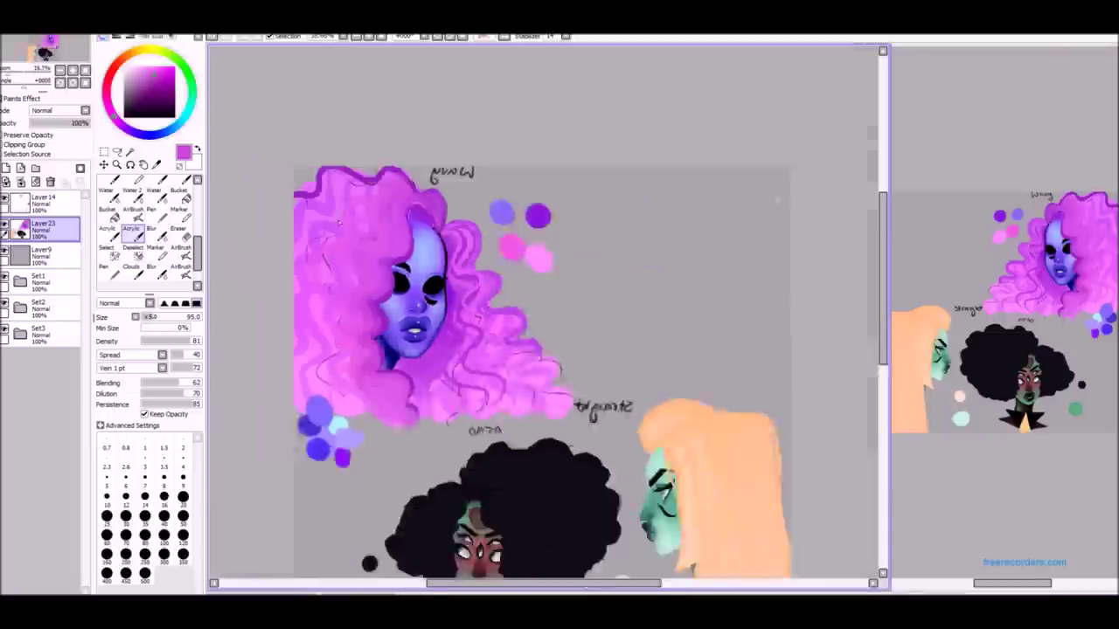
scroll(375, 443, up, 1)
Draw light pink-purple wavy strands with the size 90 Pen along the hair beside the forehead and eye.
key(n)
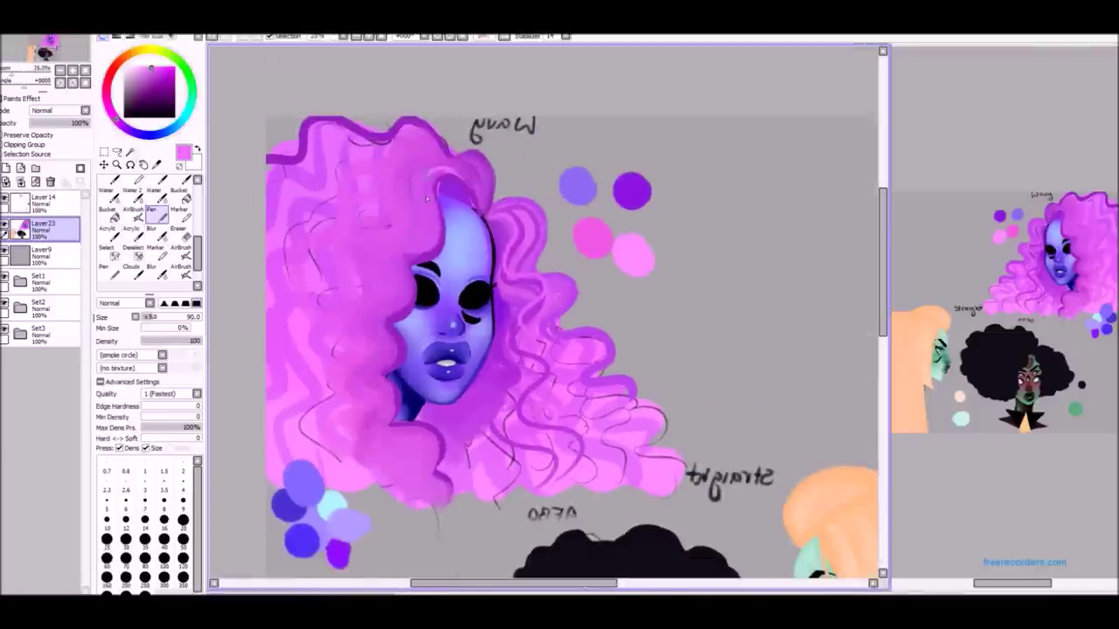
scroll(548, 310, up, 3)
scroll(585, 344, down, 3)
scroll(393, 290, up, 1)
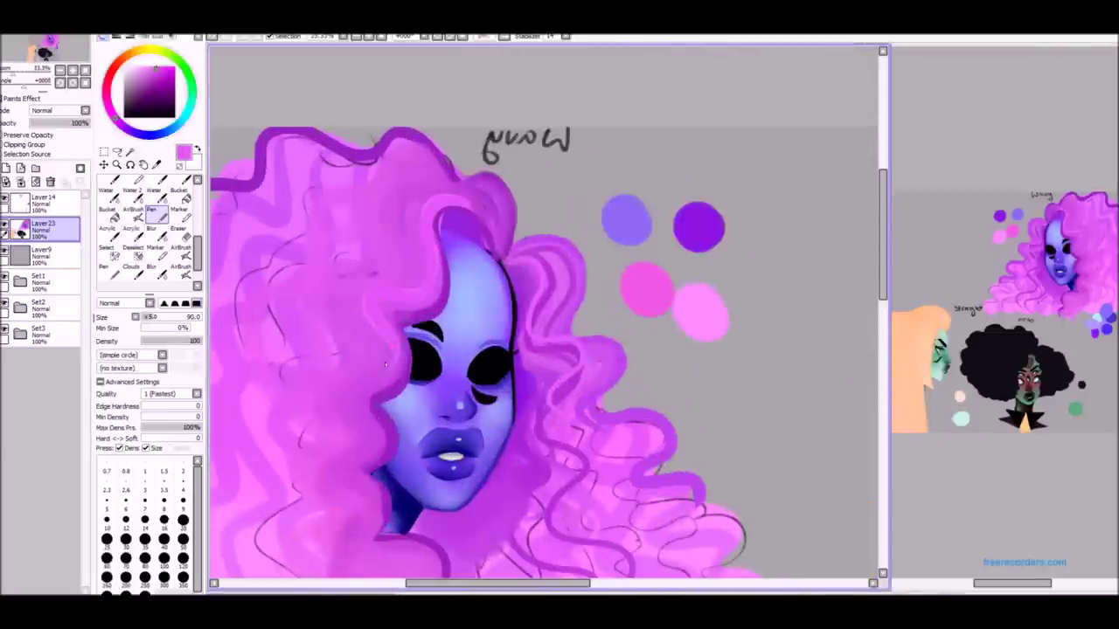
scroll(428, 218, down, 1)
Smooth the large mass of wavy hair into an even pink-purple with Acrylic at size 400.
click(134, 232)
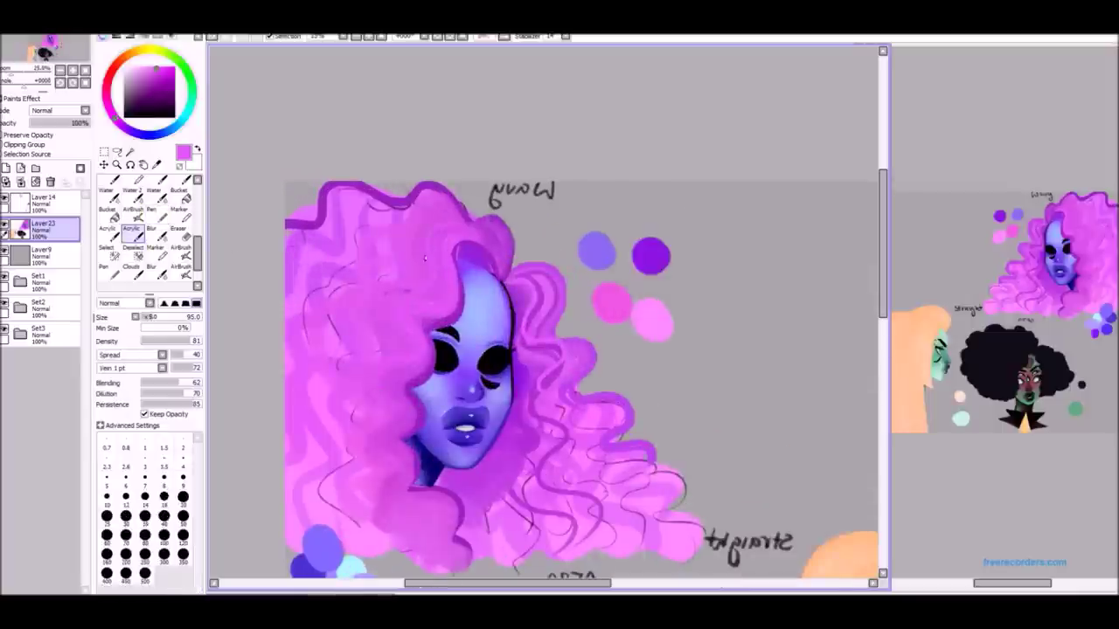
click(106, 232)
click(106, 573)
mouse_move(298, 297)
mouse_down()
mouse_move(333, 411)
mouse_move(267, 457)
mouse_move(382, 212)
mouse_up()
scroll(382, 212, down, 1)
Paint light wavy highlight strands over the smoothed hair beside the face with the size 90 Pen.
click(152, 210)
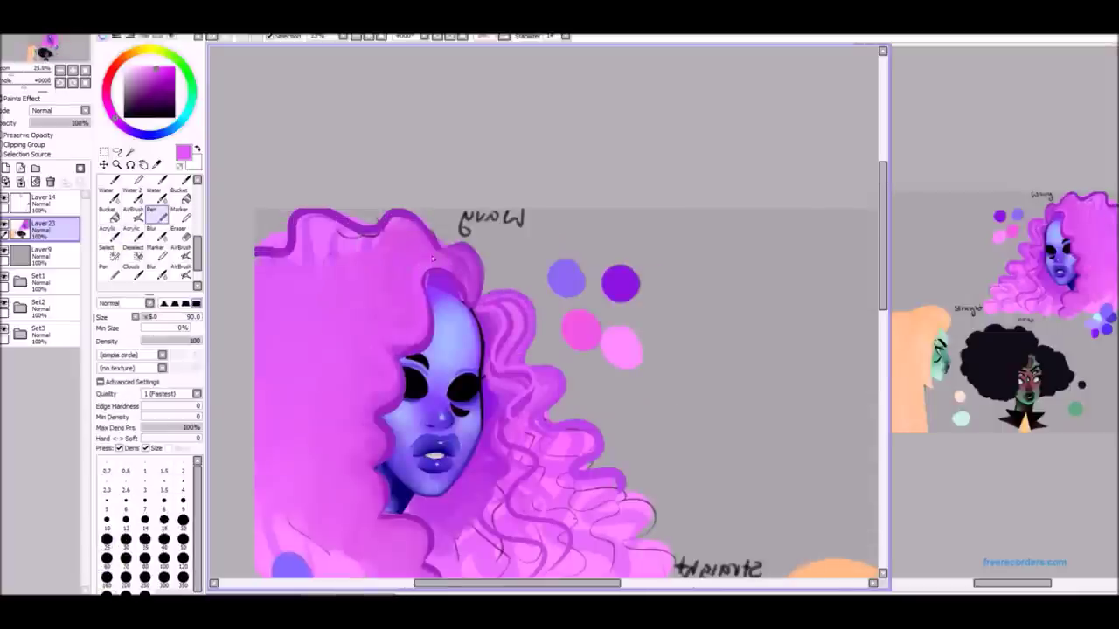
scroll(433, 258, up, 2)
scroll(358, 363, down, 1)
scroll(358, 364, down, 2)
scroll(324, 402, up, 1)
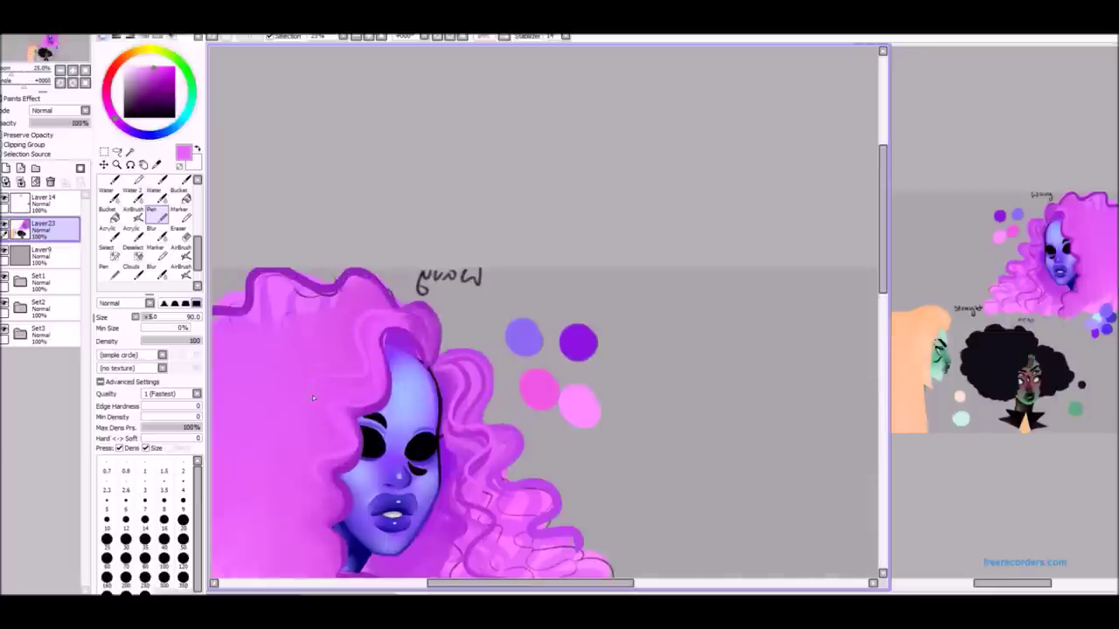
scroll(312, 399, up, 1)
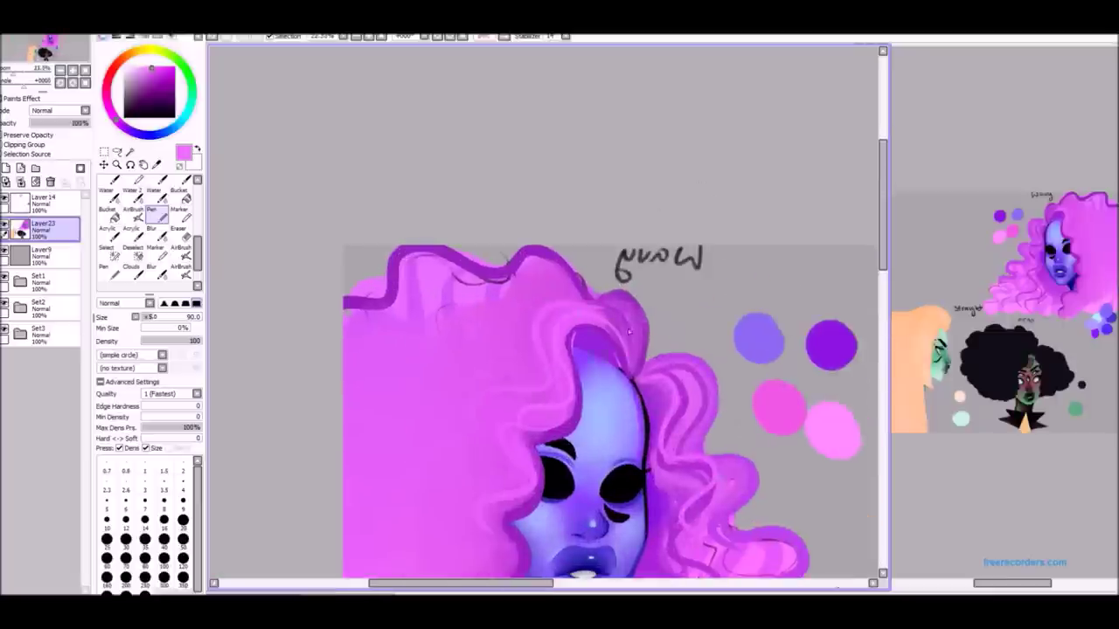
Paint a dark purple band along the hair edge framing the forehead with the Pen, using a purple picked from the hair.
scroll(627, 330, up, 1)
alt+click(616, 359)
scroll(516, 444, down, 4)
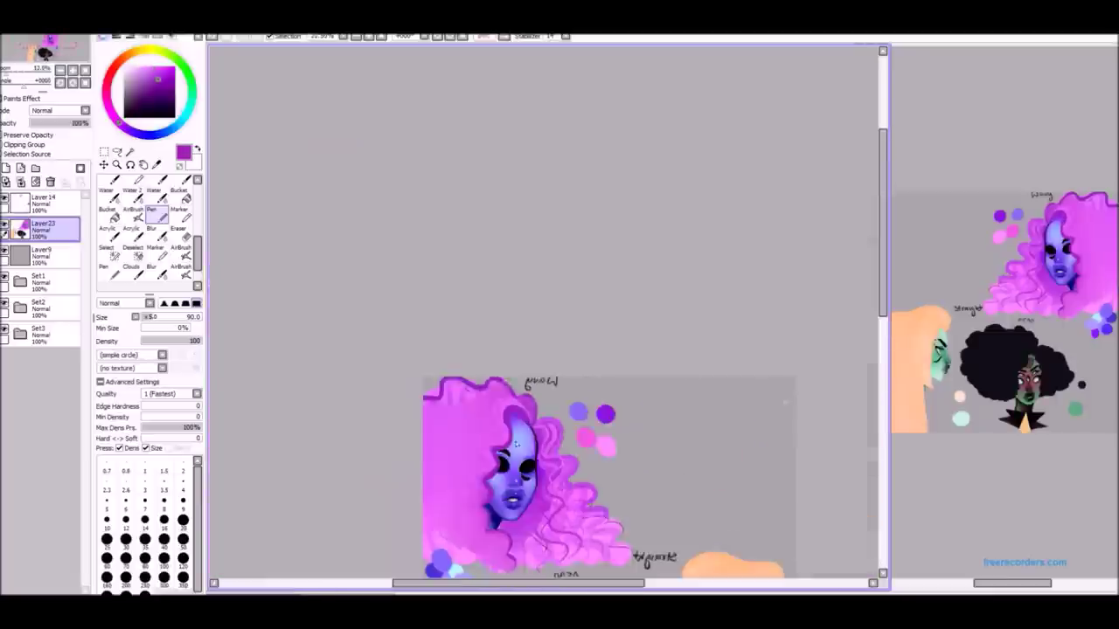
scroll(516, 444, up, 4)
scroll(811, 231, up, 2)
Shade the hair's inner edge above the forehead in deep violet with the AirBrush at size 35.
click(133, 211)
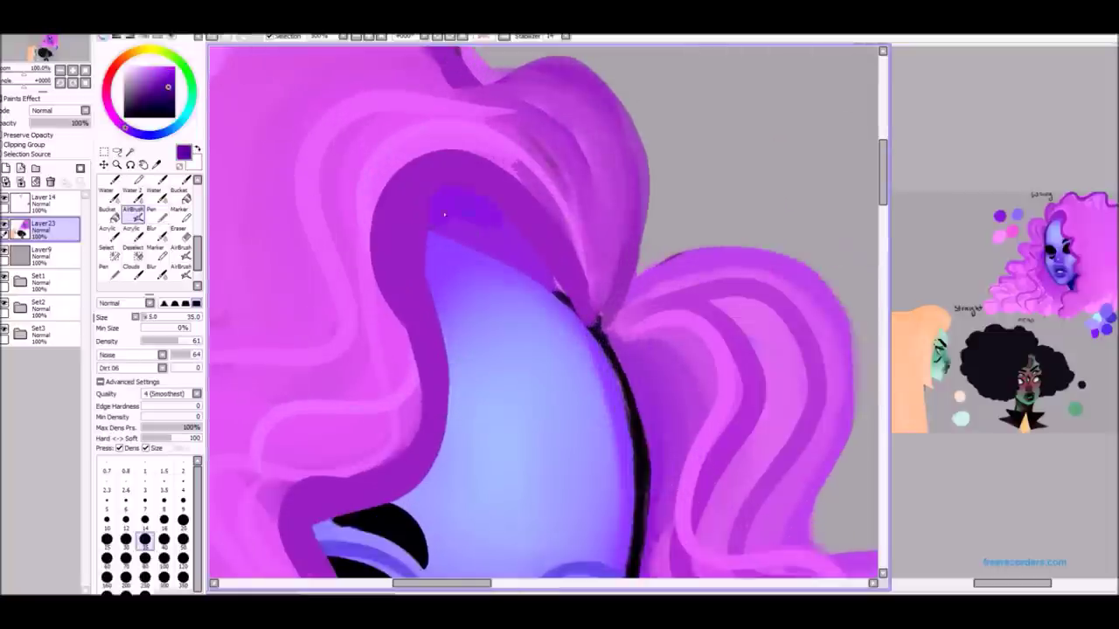
drag(455, 219, 577, 306)
drag(437, 188, 437, 216)
scroll(561, 339, down, 4)
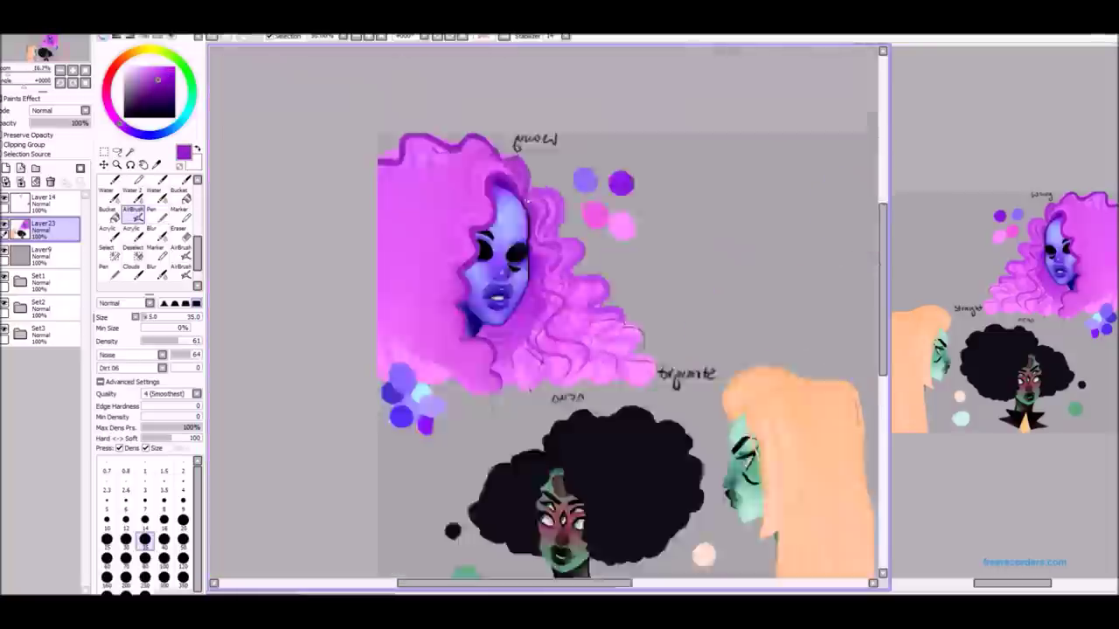
Shade the side locks next to the forehead with the AirBrush in purples picked from the hair, and restore the unmirrored view.
scroll(560, 338, up, 2)
alt+click(561, 338)
alt+click(561, 324)
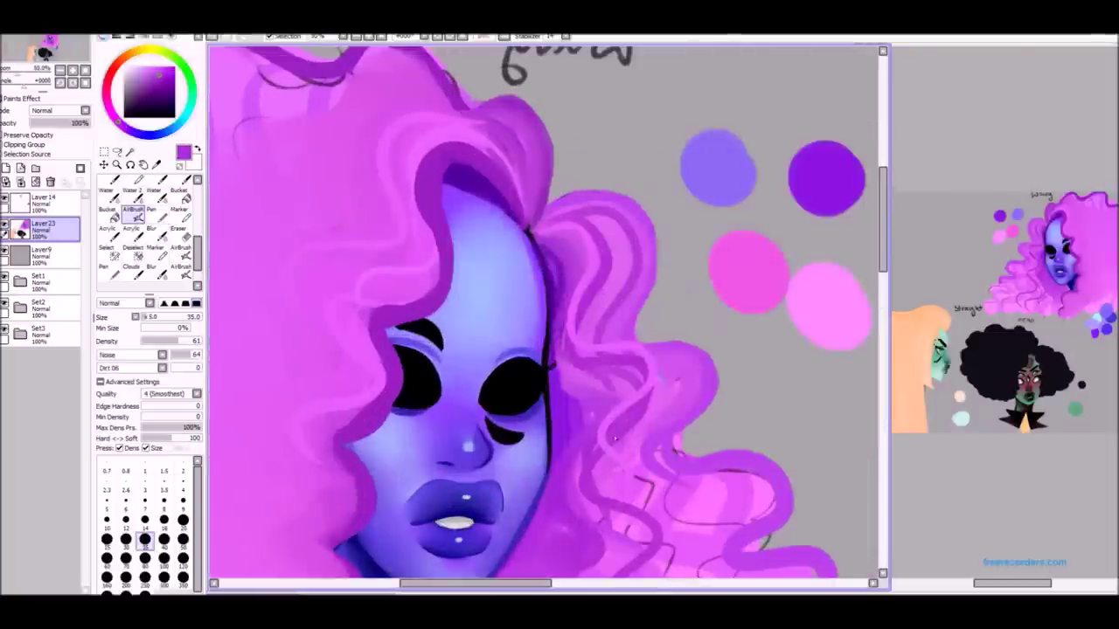
scroll(603, 394, down, 1)
scroll(617, 275, up, 1)
scroll(616, 274, down, 2)
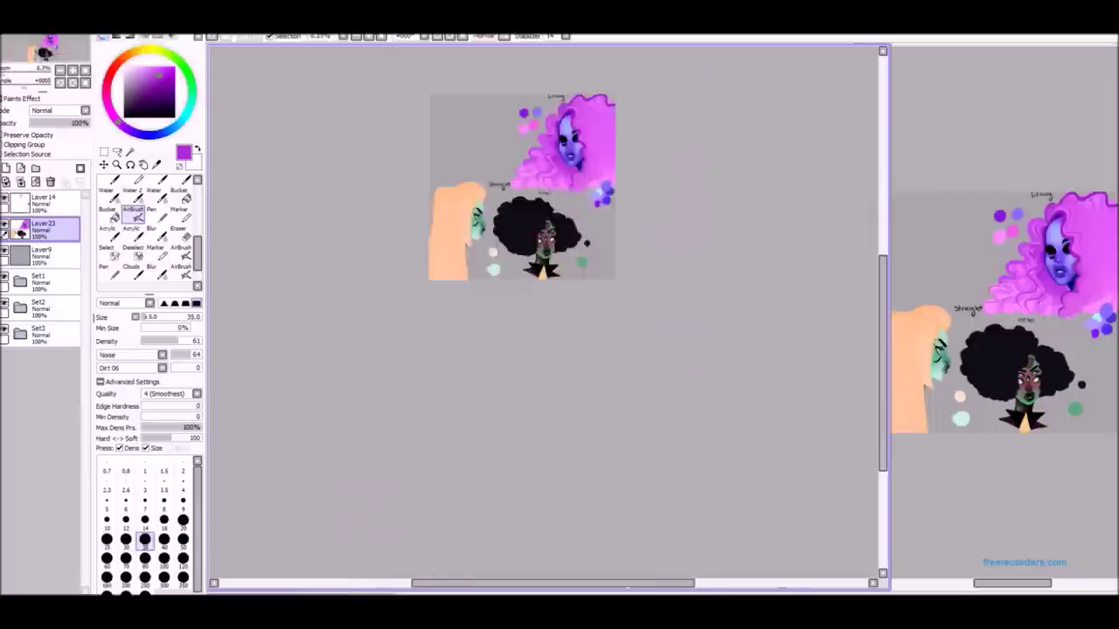
Clean the crown's edge with the Eraser at size 50 and redraw its scalloped outline in dark purple with the Pen.
key(e)
scroll(600, 118, up, 3)
drag(640, 147, 697, 161)
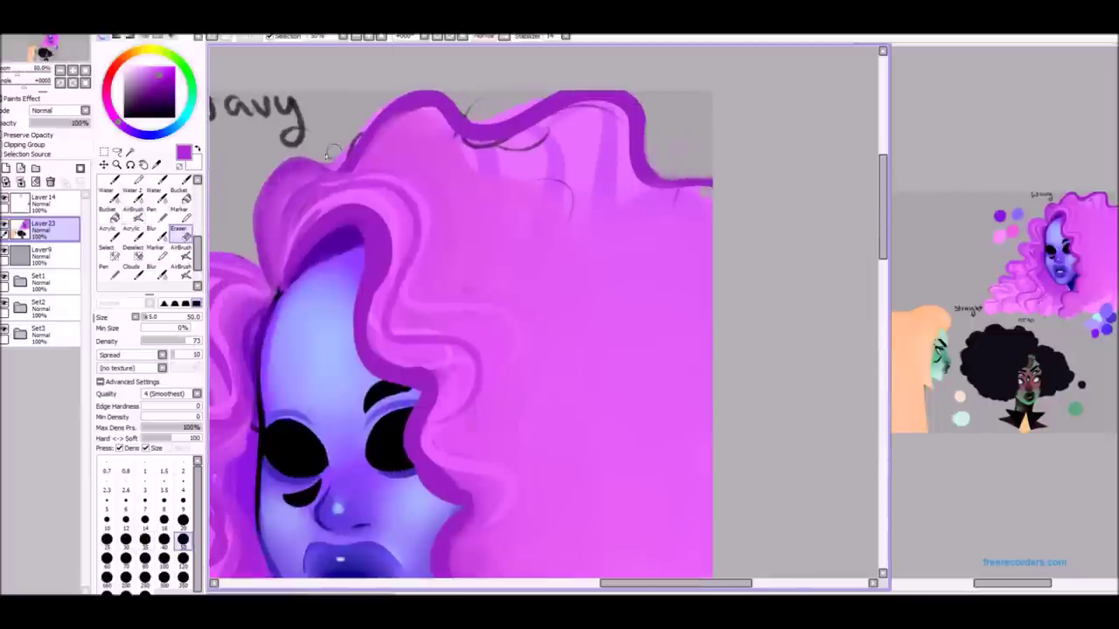
key(n)
mouse_move(350, 150)
mouse_down()
mouse_move(252, 236)
mouse_move(245, 228)
mouse_up()
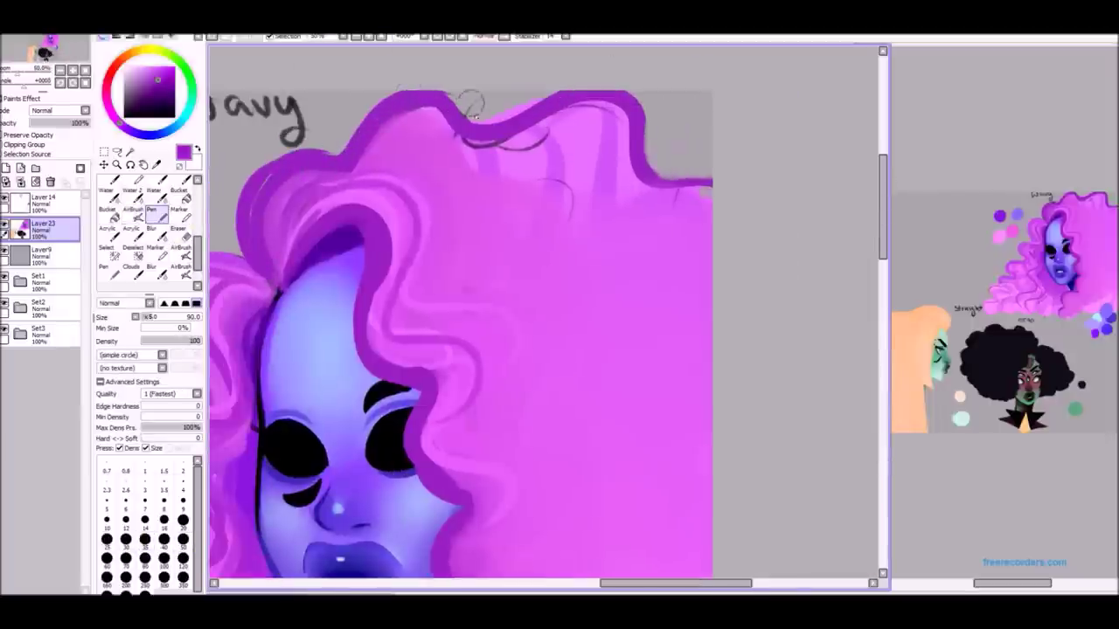
drag(456, 96, 350, 149)
key(ctrl+z)
mouse_move(411, 112)
mouse_down()
mouse_move(606, 106)
mouse_move(719, 167)
mouse_up()
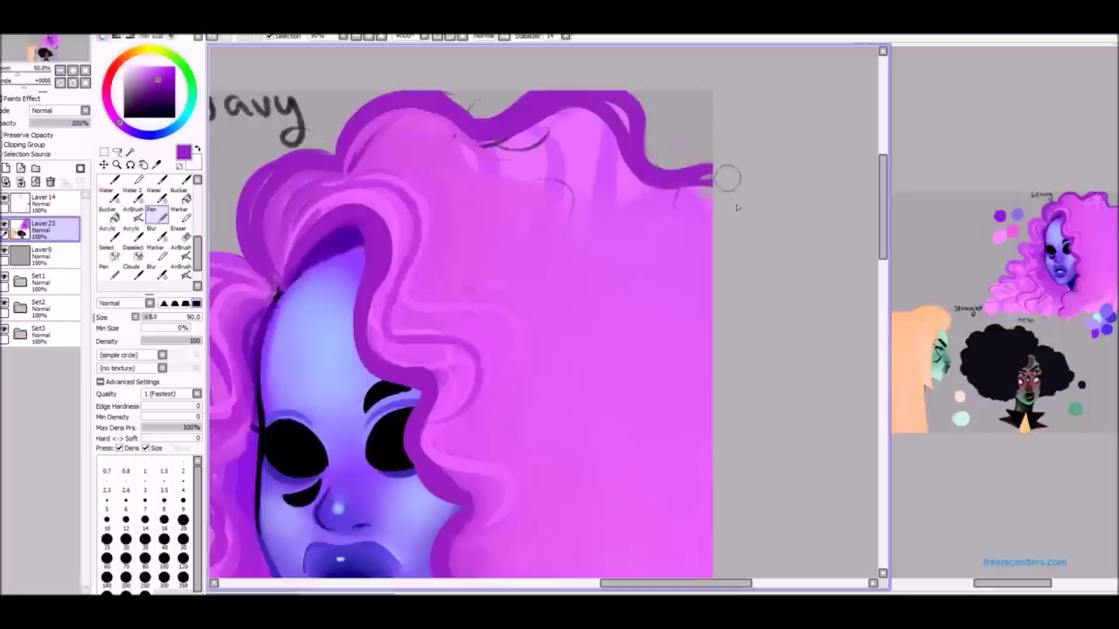
Outline the lock beneath the neck in dark purple with the Pen down to the hair's lower edge.
scroll(731, 205, down, 2)
scroll(524, 350, up, 2)
drag(514, 293, 472, 383)
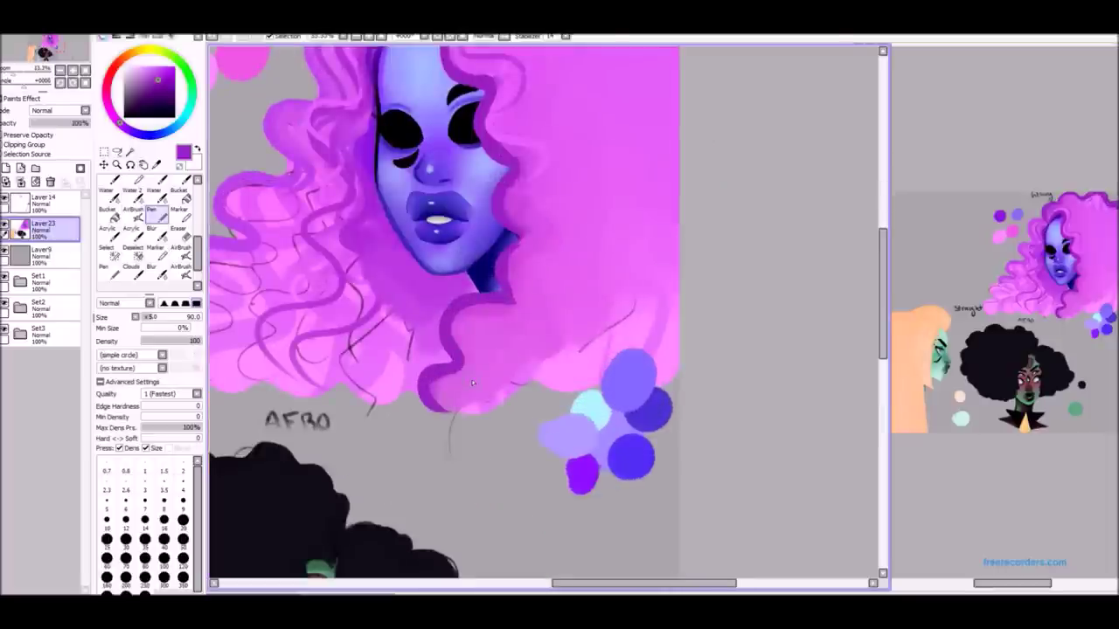
Blend the strands of the side and lower locks with Acrylic at size 115 in a pink-purple picked from the hair.
scroll(472, 383, down, 2)
click(131, 229)
scroll(393, 335, up, 2)
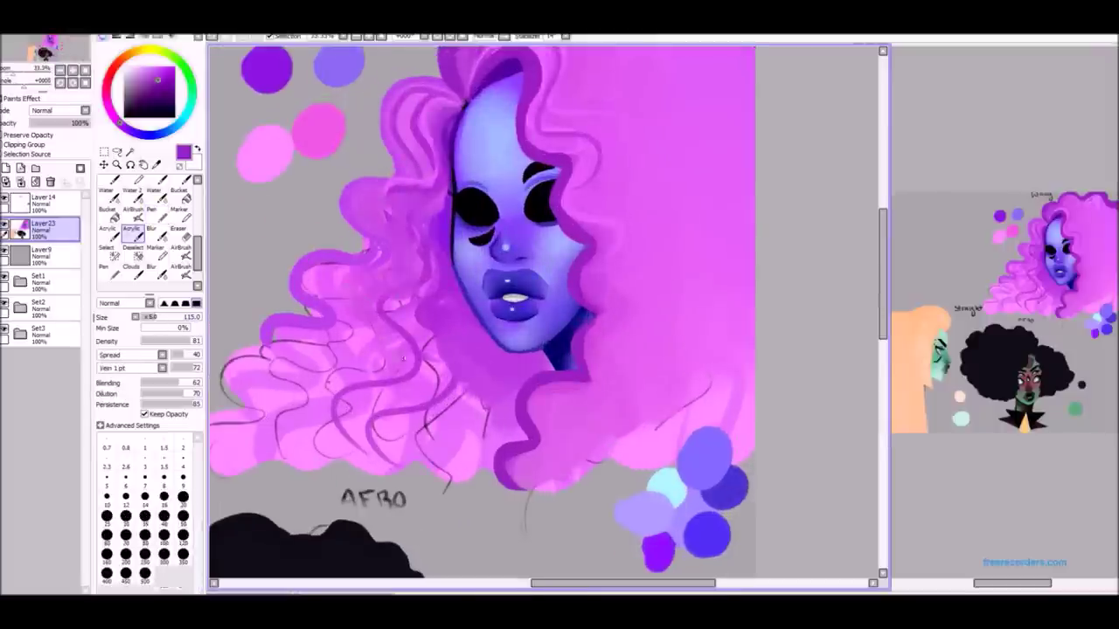
alt+click(392, 335)
drag(404, 194, 358, 345)
drag(424, 254, 393, 429)
drag(429, 315, 410, 454)
scroll(411, 455, down, 1)
drag(483, 211, 514, 289)
drag(479, 186, 464, 124)
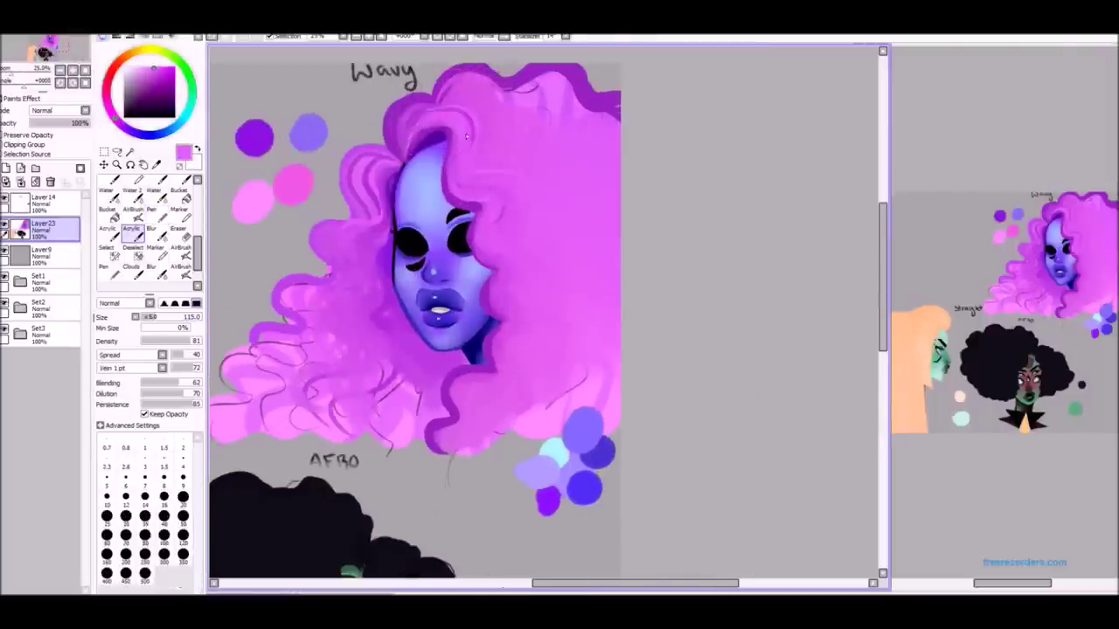
Smooth the remaining stripes and sketch marks in the crown of the wavy hair with Acrylic at size 235.
scroll(530, 271, down, 1)
scroll(513, 90, up, 2)
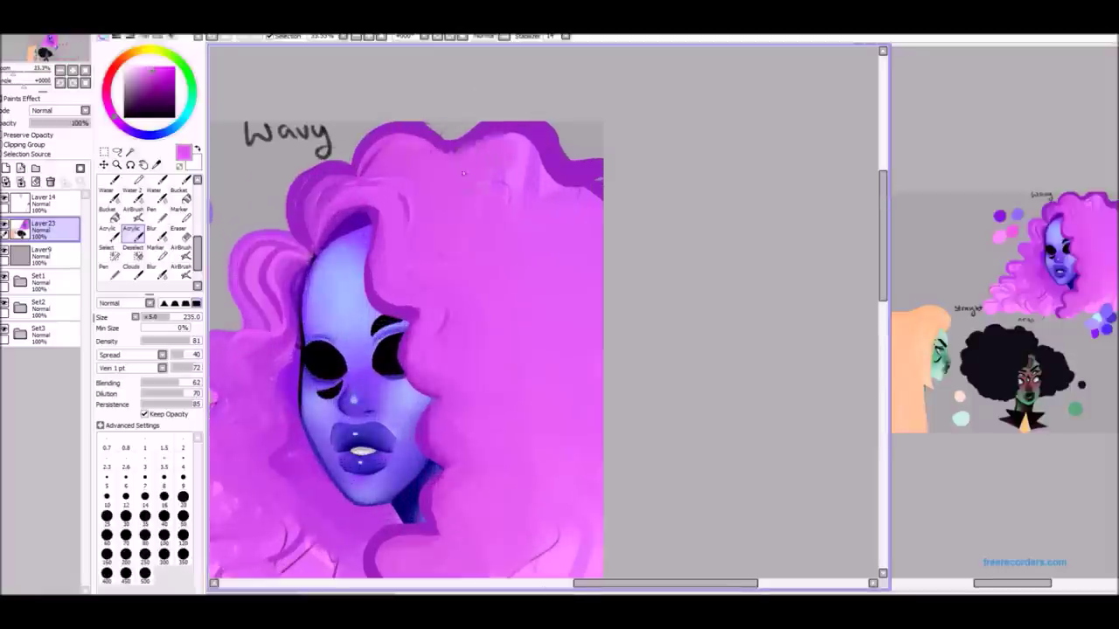
scroll(618, 297, down, 1)
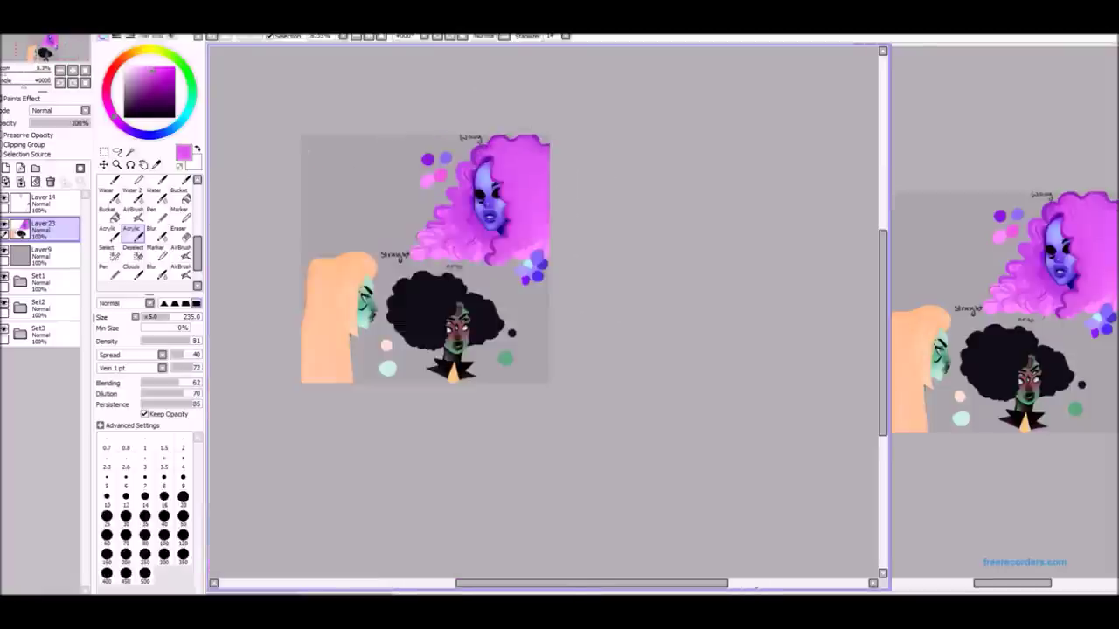
Mirror the canvas view and draw dark purple wavy strands beside the forehead and eye with the size 90 Pen.
scroll(327, 192, up, 1)
key(h)
click(106, 229)
click(125, 535)
click(157, 79)
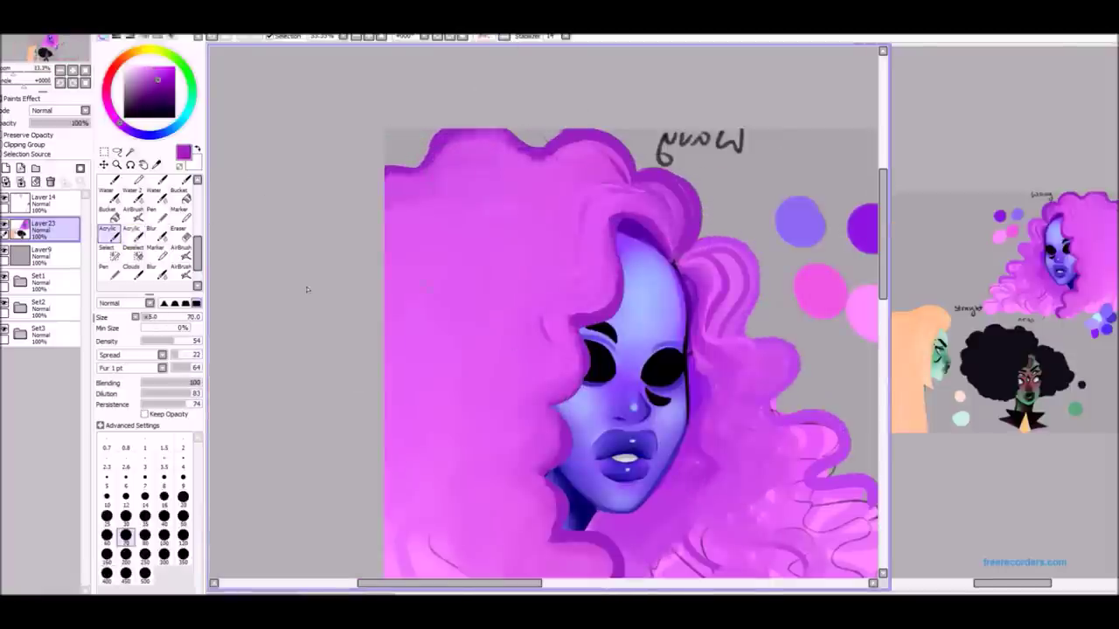
click(150, 213)
mouse_move(674, 190)
mouse_down()
mouse_move(577, 228)
mouse_move(524, 349)
mouse_up()
Draw dark purple wavy strands across the crown and beside the face of the wavy hair with the size 90 Pen.
scroll(525, 350, down, 1)
scroll(557, 216, up, 1)
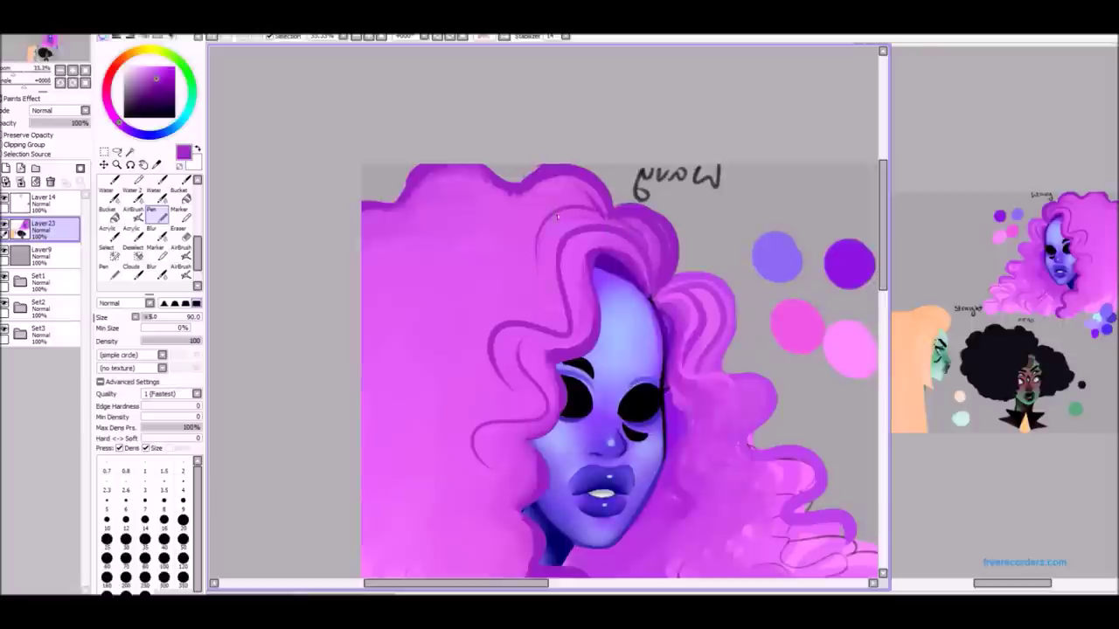
scroll(557, 216, down, 1)
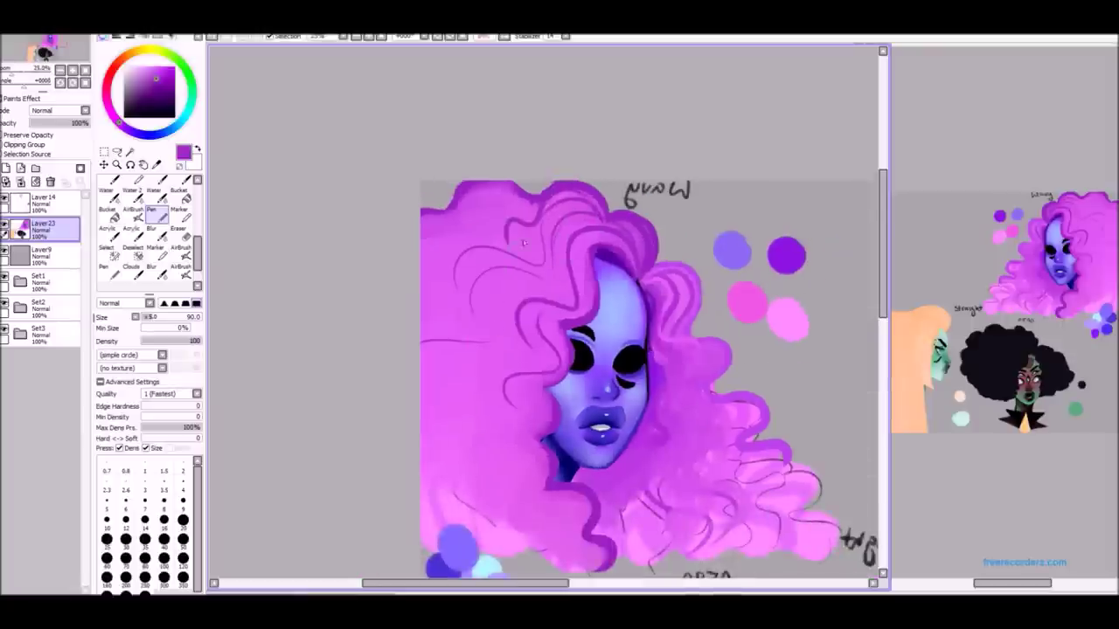
scroll(442, 224, down, 1)
scroll(494, 358, up, 1)
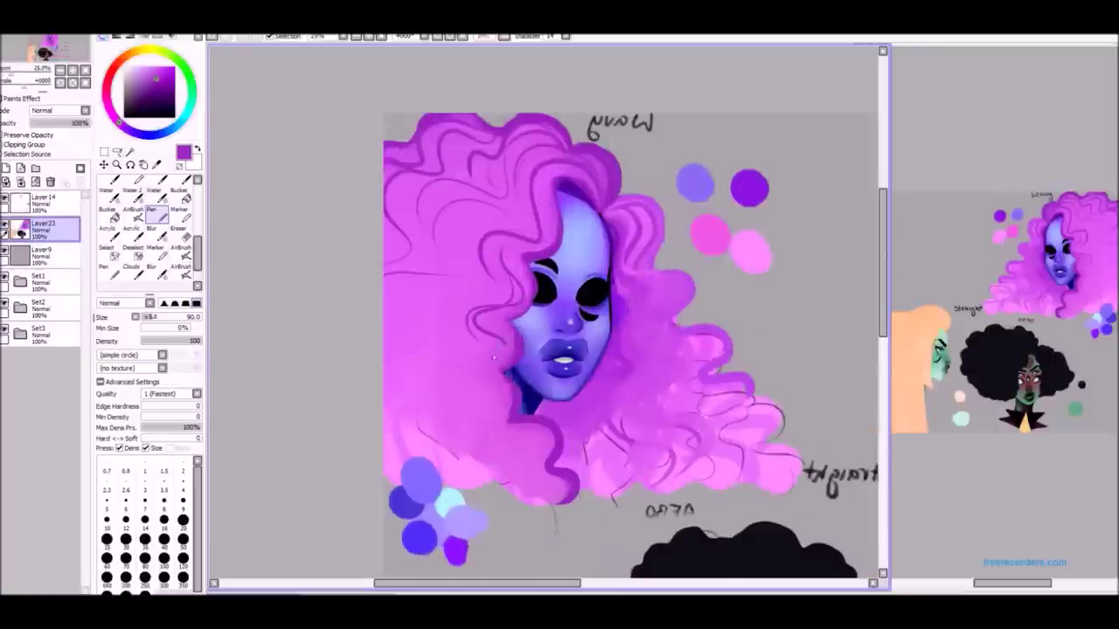
Refine the wavy strands beside the face and in the crown with Acrylic at size 45 in dark purple.
click(131, 230)
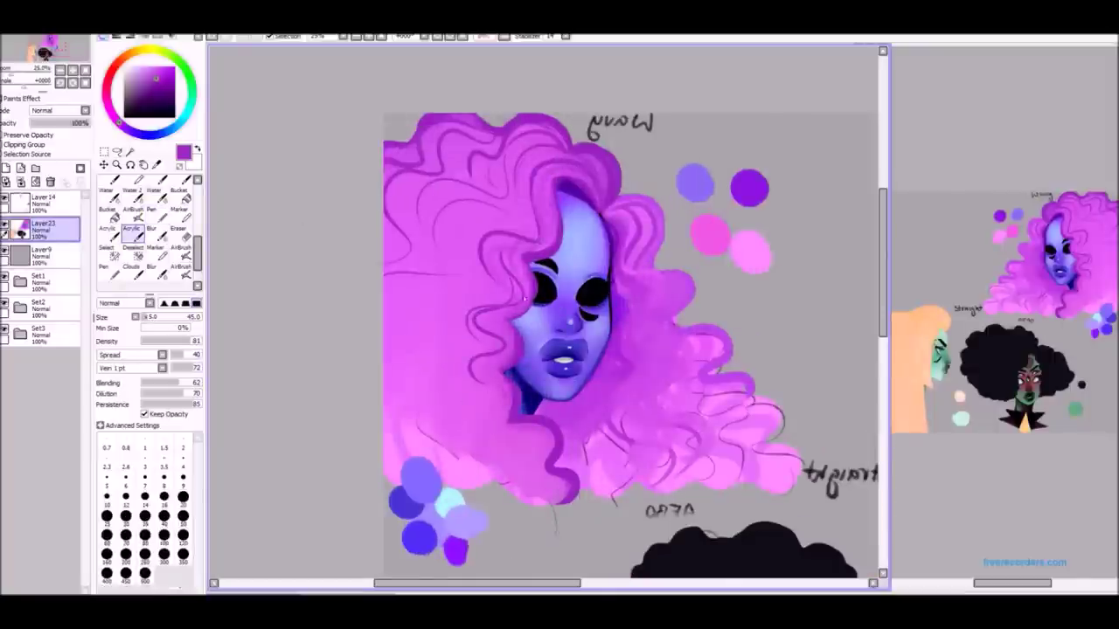
scroll(486, 306, down, 2)
scroll(479, 258, up, 1)
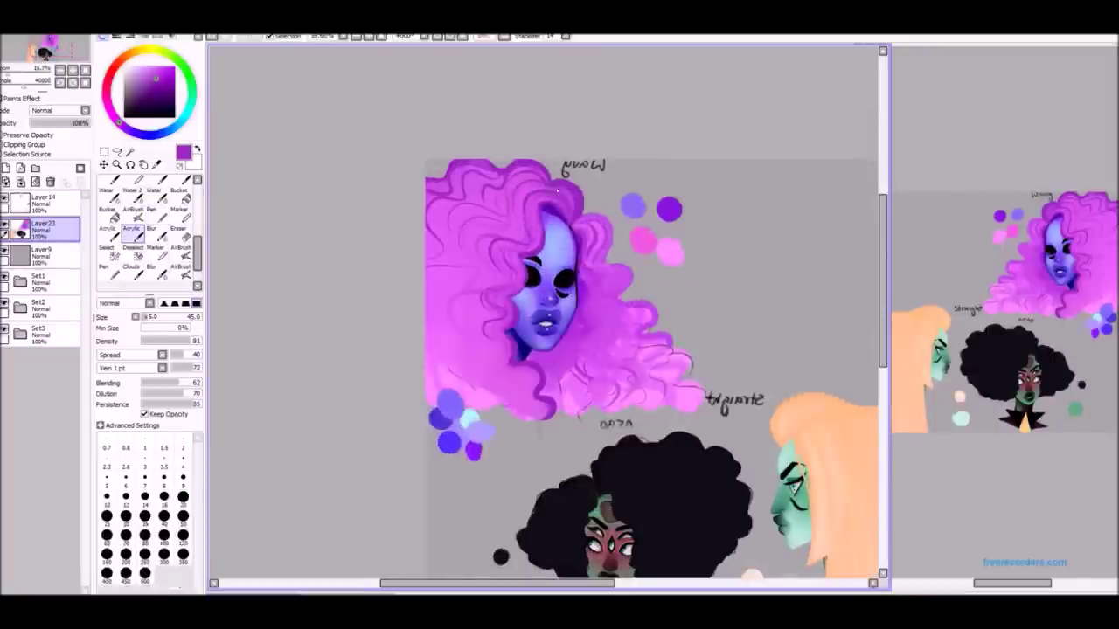
scroll(538, 182, up, 1)
Smooth the stripes and sketch marks in the hair beneath the chin with Acrylic at size 270.
click(107, 230)
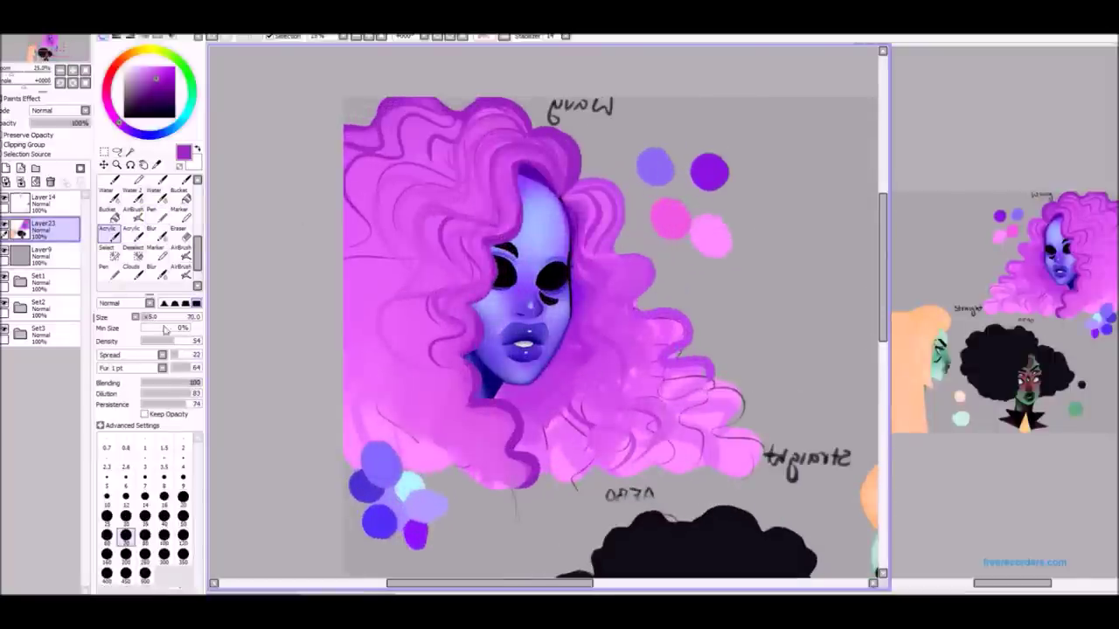
mouse_move(533, 442)
mouse_down()
mouse_move(557, 401)
mouse_move(593, 418)
mouse_up()
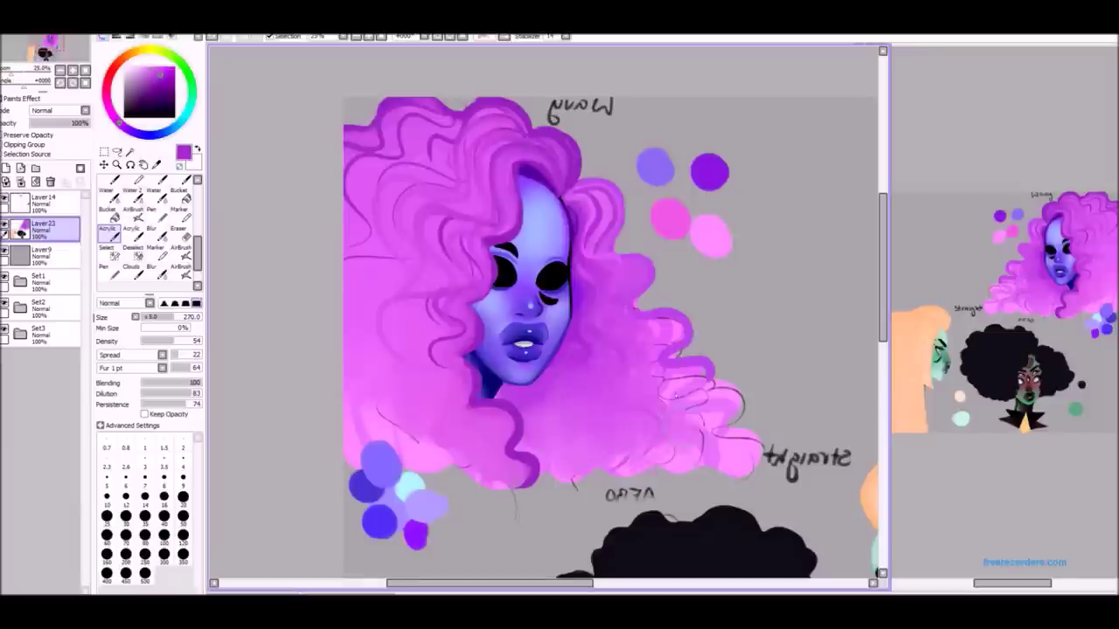
scroll(500, 311, down, 1)
scroll(524, 166, up, 3)
Paint light pink-purple waves between the dark strands of the crown and side hair with the size 90 Pen.
key(n)
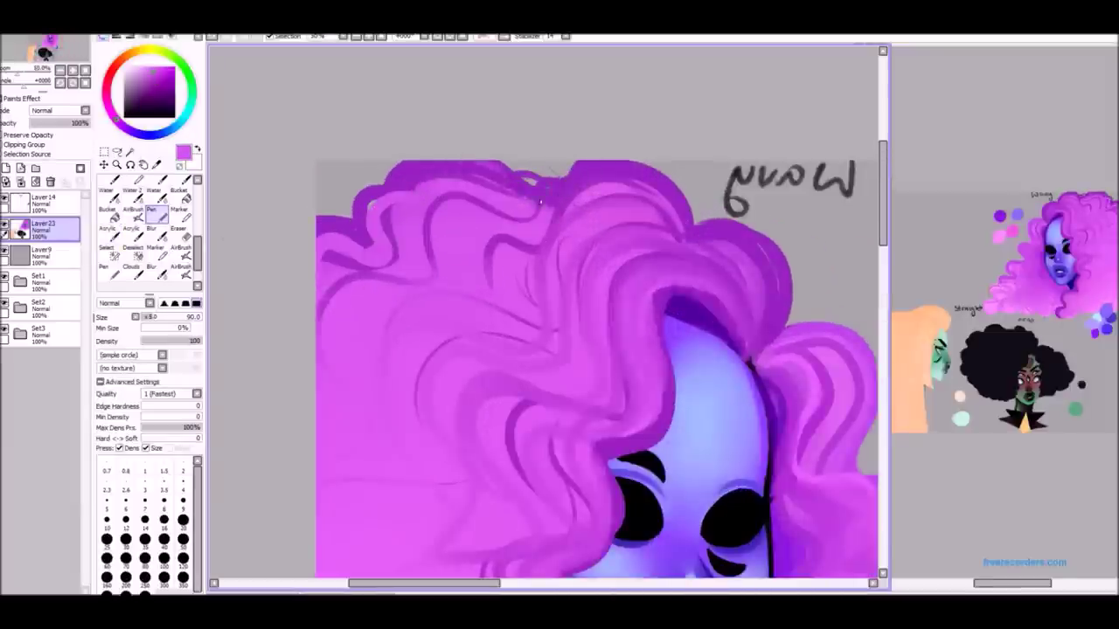
scroll(420, 174, down, 3)
scroll(396, 198, up, 3)
scroll(396, 199, down, 3)
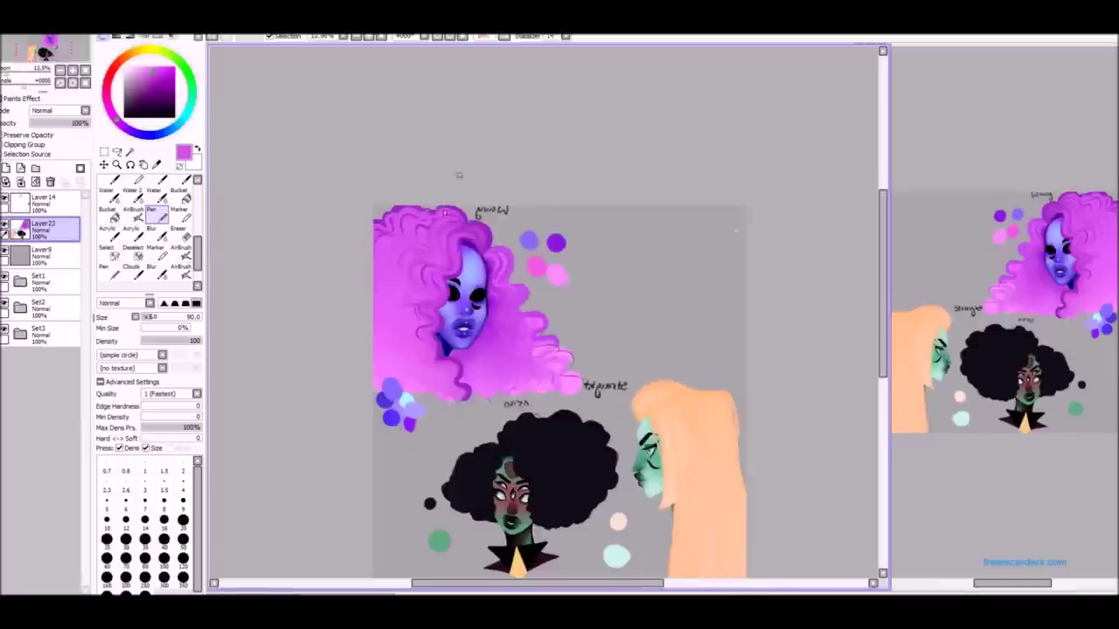
scroll(380, 350, up, 2)
drag(380, 350, 368, 382)
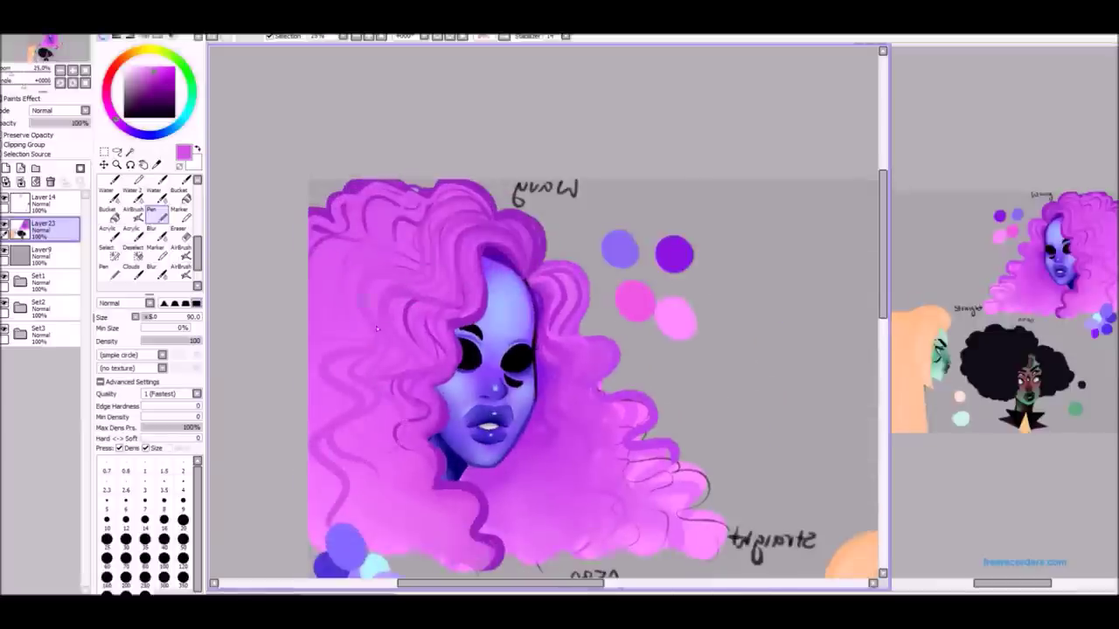
drag(415, 217, 398, 192)
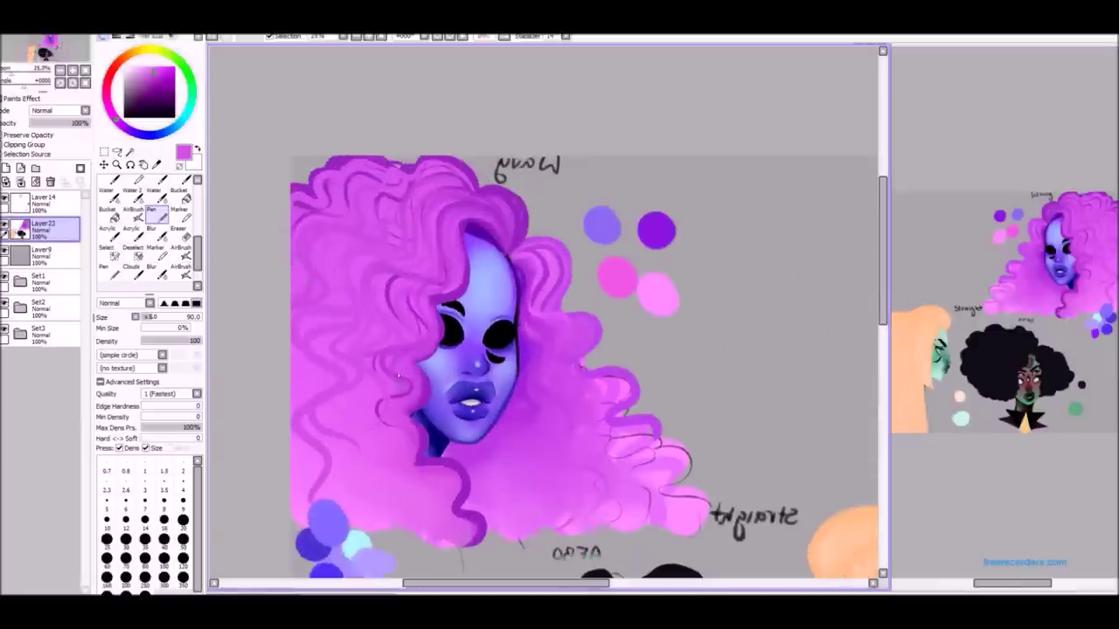
Pick the dark purple from the hair and draw wavy strands from beside the cheek into the lower lock.
alt+click(428, 390)
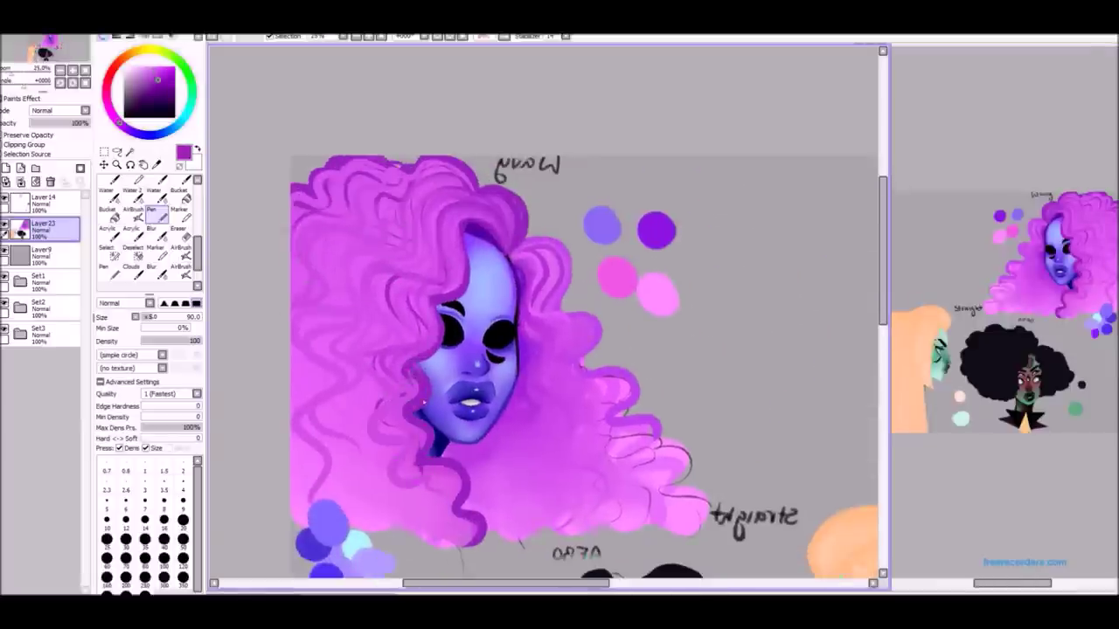
mouse_move(389, 404)
mouse_down()
mouse_move(419, 404)
mouse_move(428, 490)
mouse_move(472, 525)
mouse_up()
scroll(500, 280, down, 3)
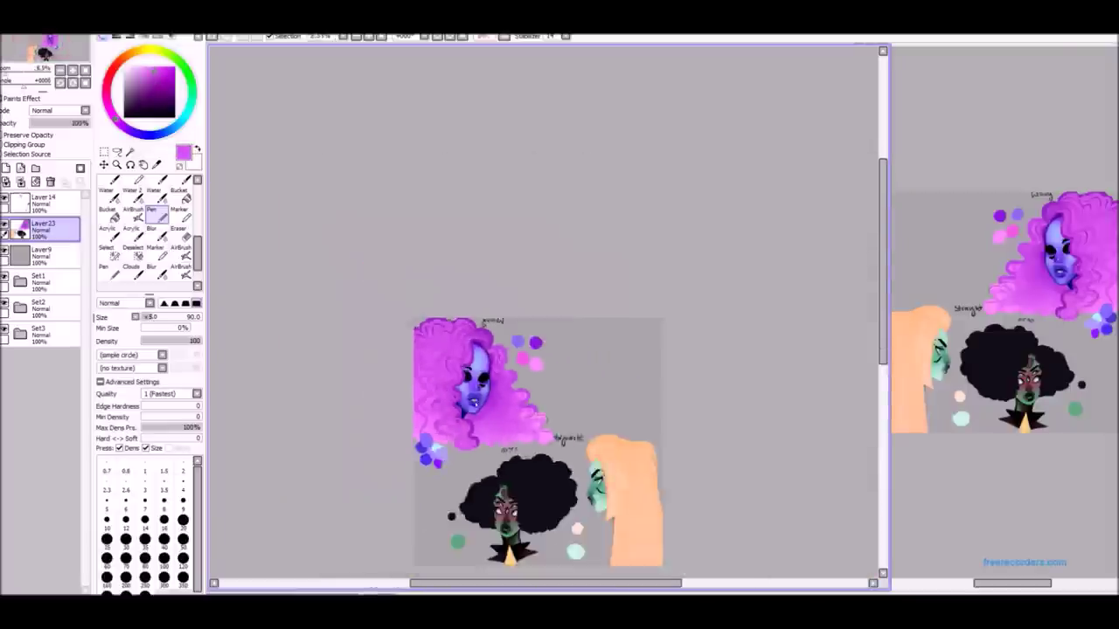
Add dark and lighter purple waves to the lower hair on both sides of the neck with the size 90 Pen.
scroll(500, 280, up, 4)
scroll(517, 439, down, 3)
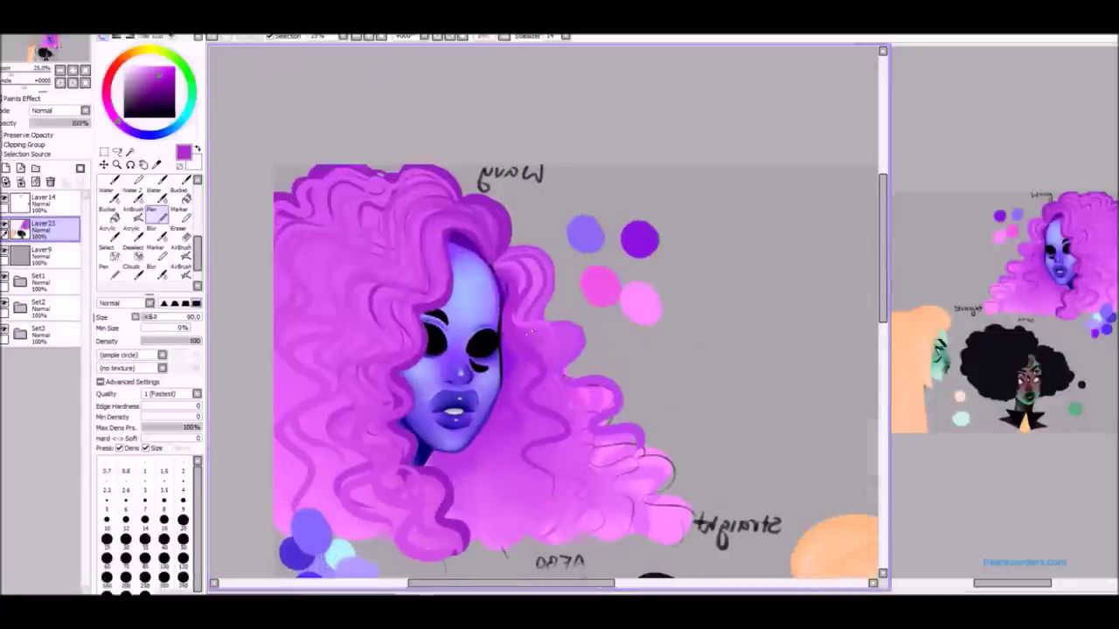
scroll(456, 458, up, 4)
scroll(456, 457, down, 3)
scroll(456, 457, up, 2)
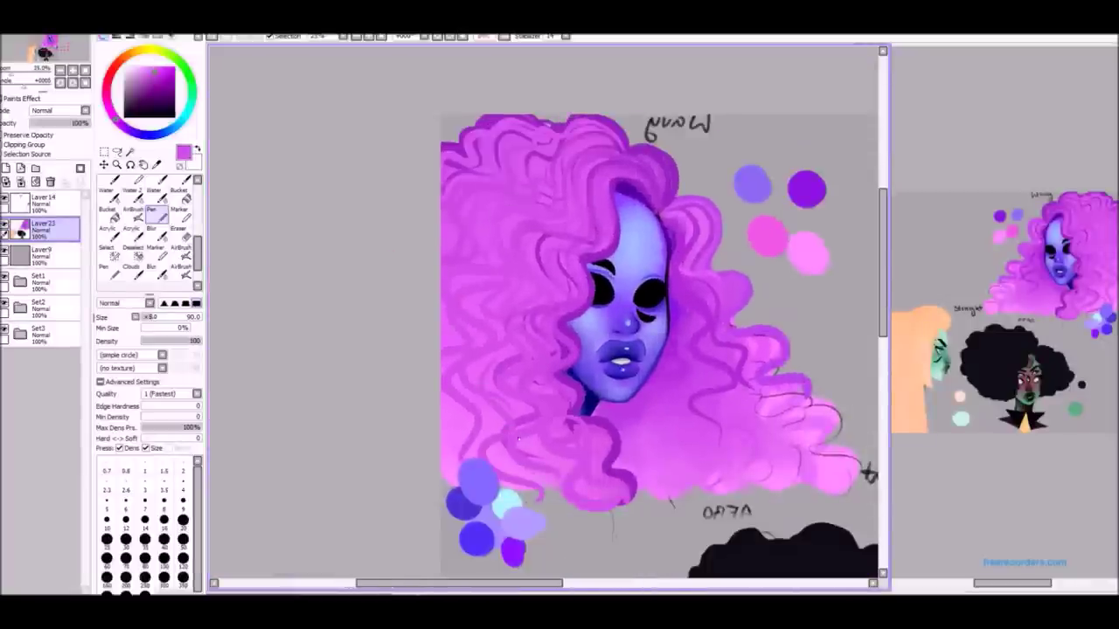
Restore the unmirrored canvas view and paint light pink highlights along the side lock's strands with the size 35 Marker.
scroll(465, 153, down, 4)
click(382, 39)
click(180, 213)
scroll(589, 276, up, 2)
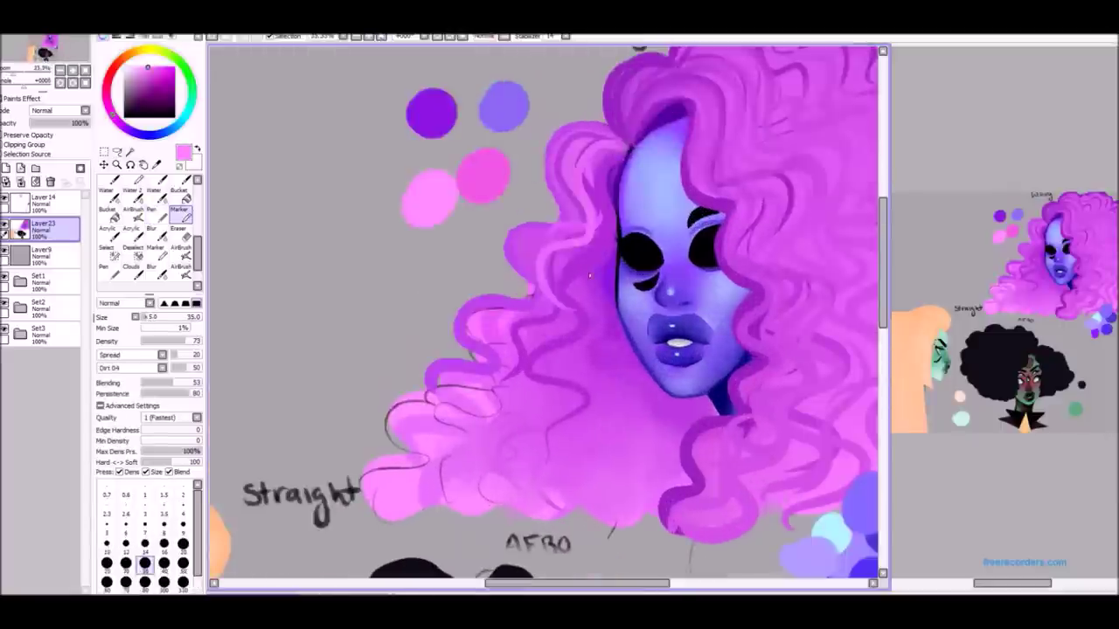
scroll(589, 275, down, 1)
scroll(542, 350, down, 2)
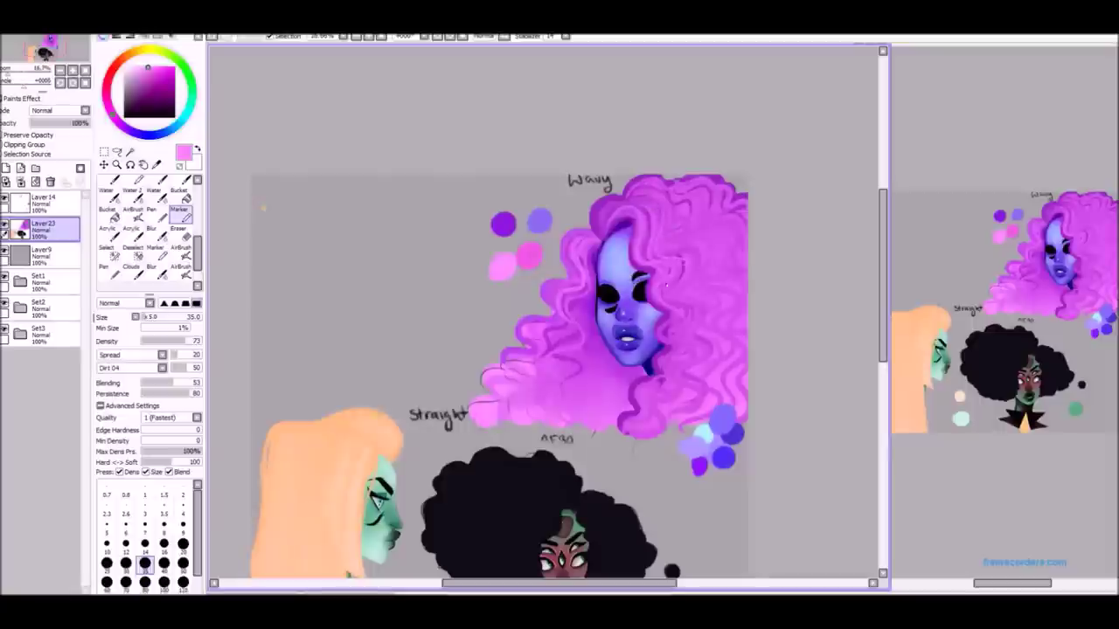
Shade the strands around the face with Acrylic at size 65 in a dark purple picked from the hair.
scroll(542, 350, up, 2)
click(131, 229)
alt+click(615, 342)
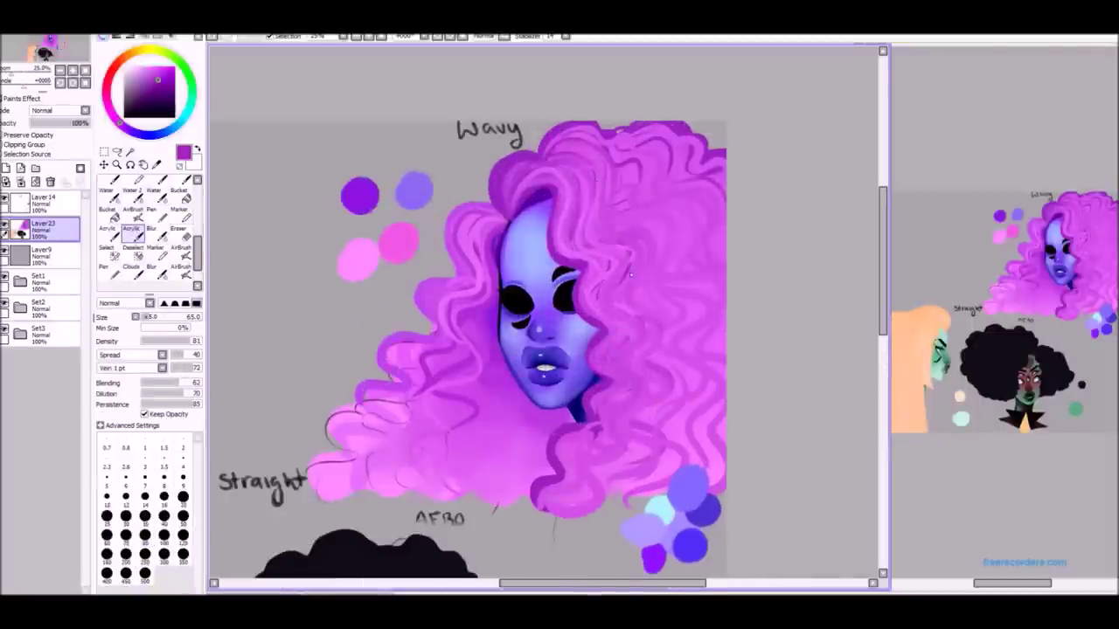
scroll(492, 244, down, 2)
scroll(480, 195, up, 1)
Draw dark purple wavy strands through the hair beneath the chin with the AirBrush at size 35.
click(131, 210)
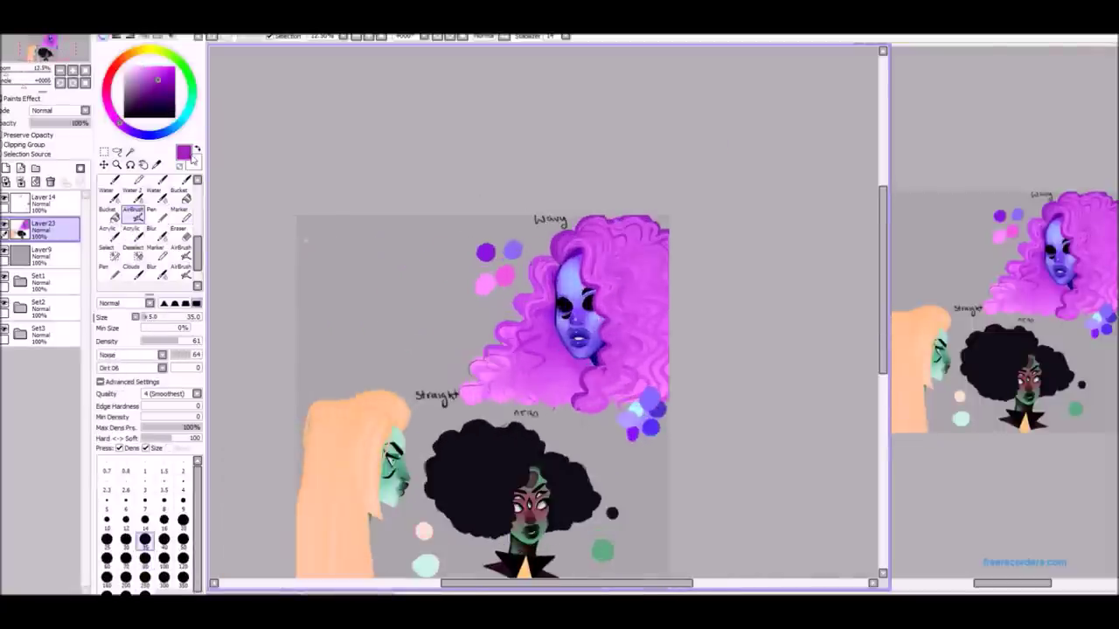
key(ctrl+plus)
key(ctrl+plus)
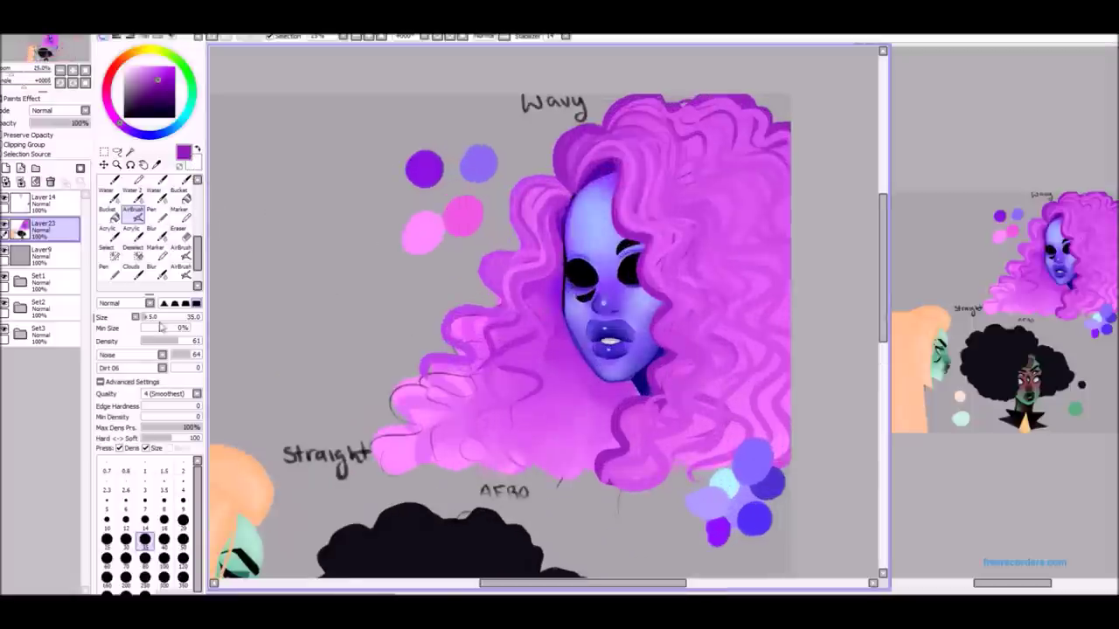
key(ctrl+plus)
key(ctrl+minus)
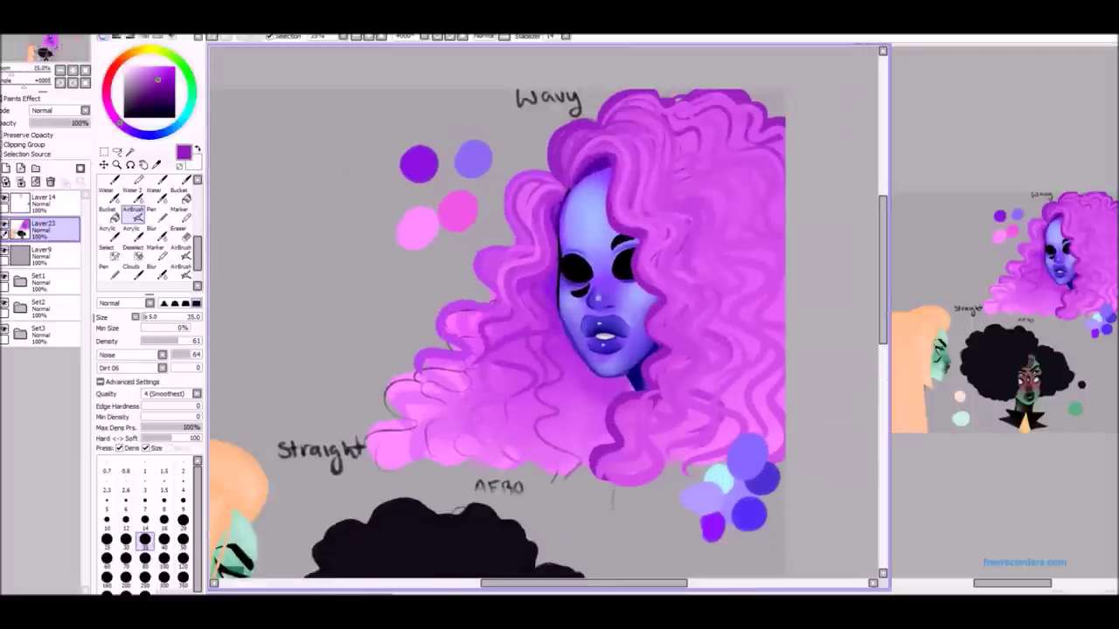
key(ctrl+minus)
key(ctrl+minus)
key(ctrl+plus)
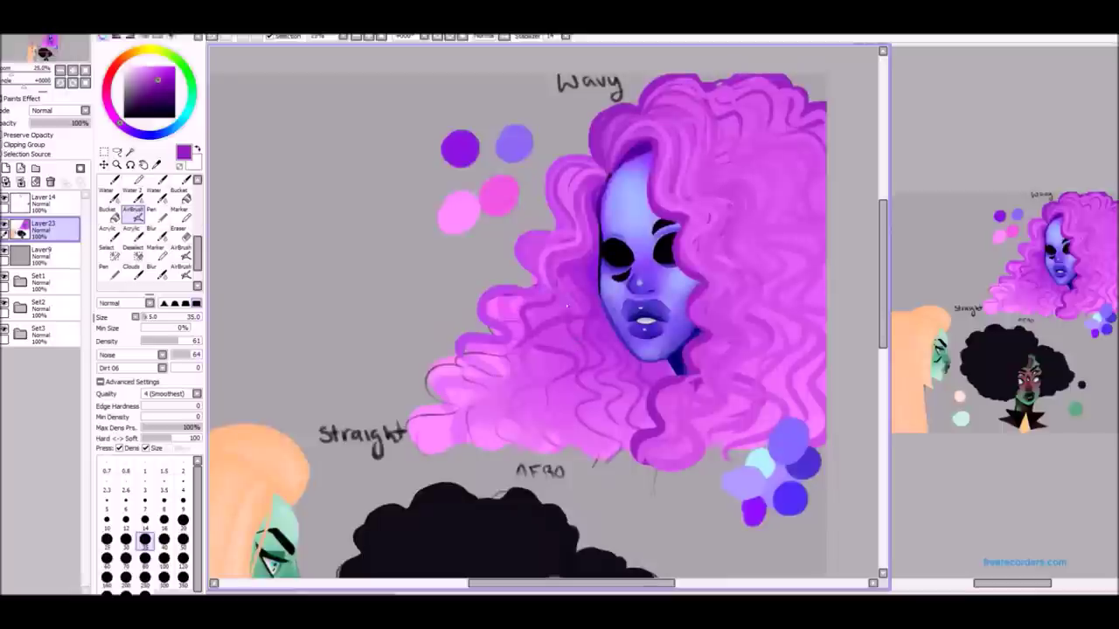
Deepen the shadow beside the cheek and the strands beneath the chin in darker purple with the size 35 Marker.
click(179, 212)
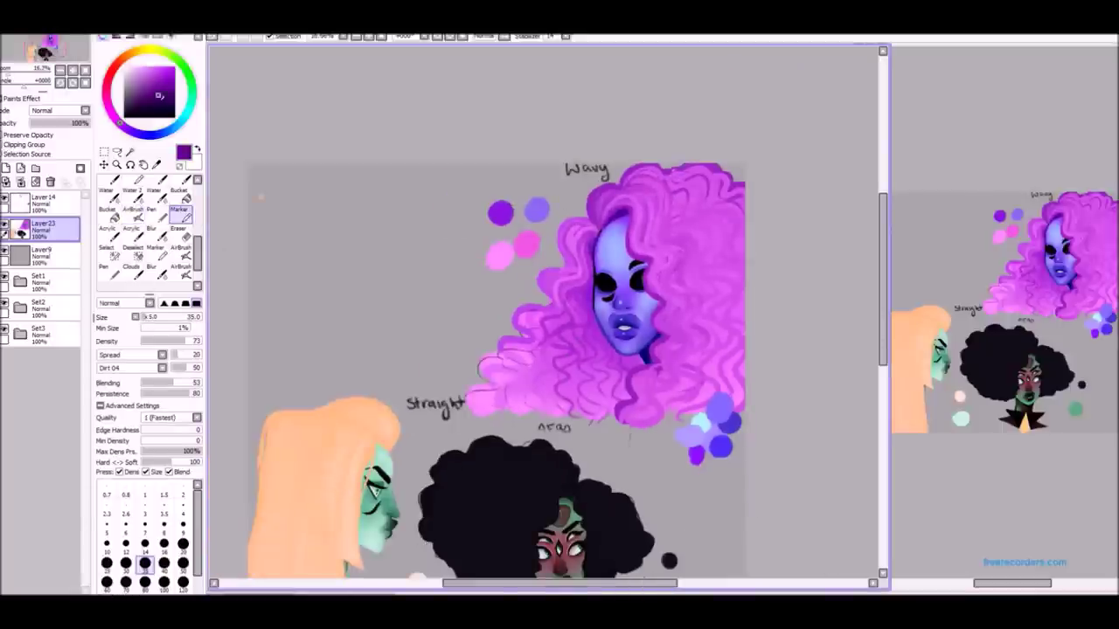
key(ctrl+plus)
key(ctrl+plus)
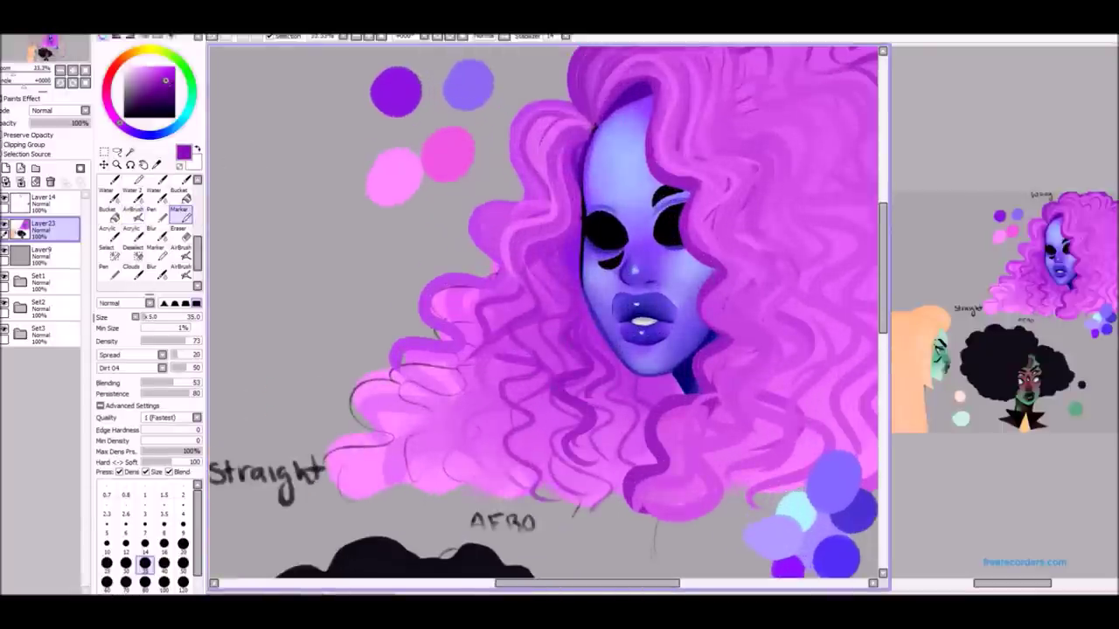
Paint lighter pink-purple strands beside the cheek and around the forehead with the size 35 Marker.
key(ctrl+plus)
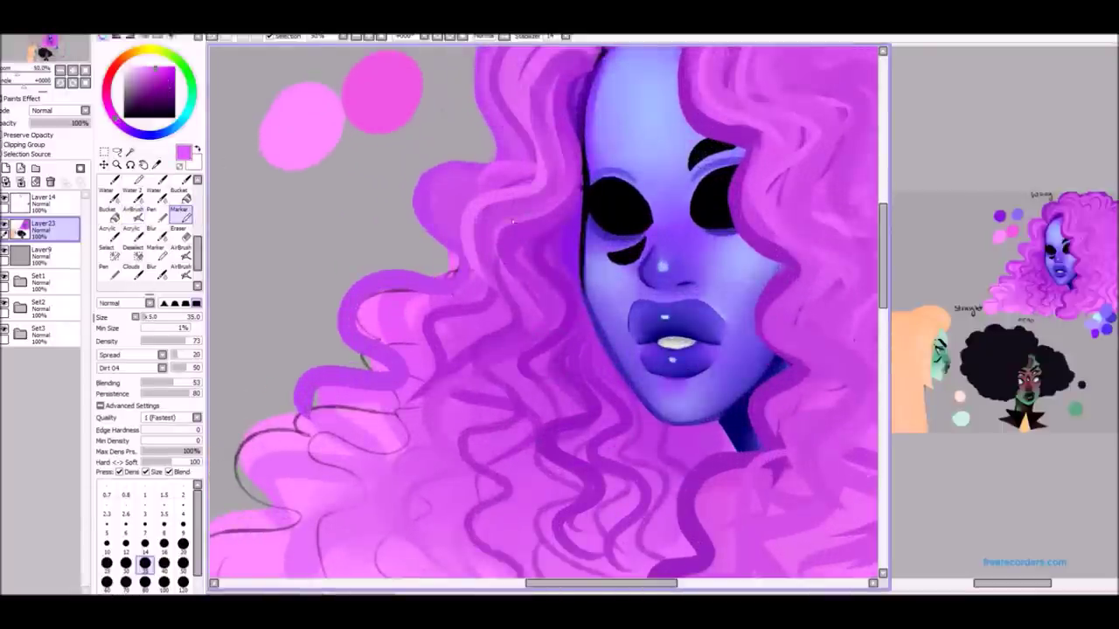
key(ctrl+minus)
key(ctrl+minus)
key(ctrl+minus)
key(ctrl+plus)
key(ctrl+plus)
key(ctrl+plus)
key(ctrl+minus)
key(ctrl+minus)
key(ctrl+plus)
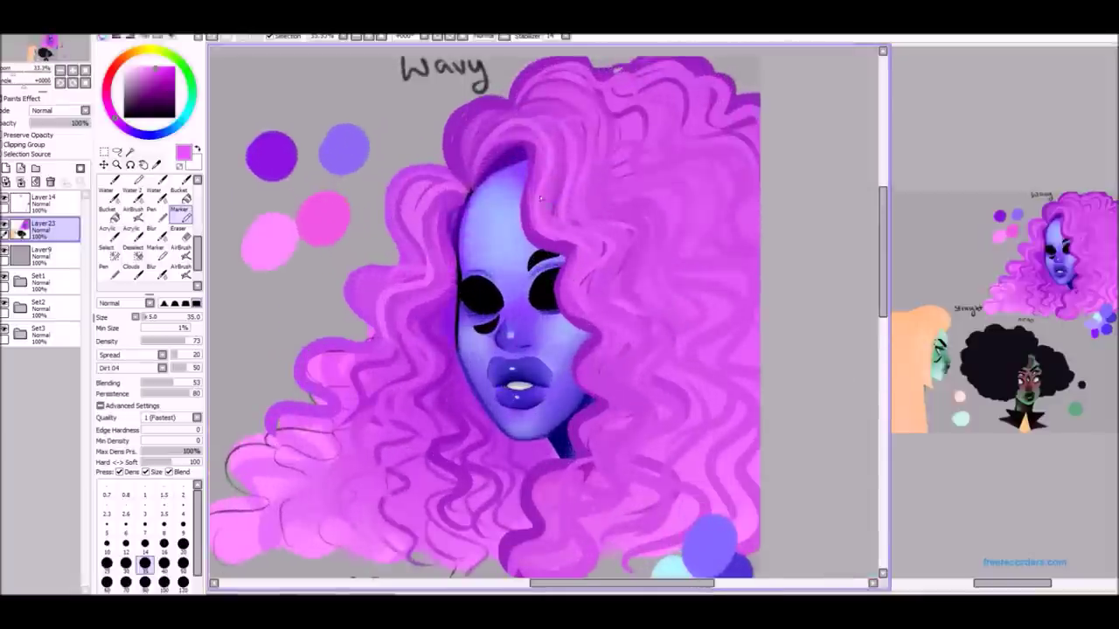
key(ctrl+minus)
key(ctrl+plus)
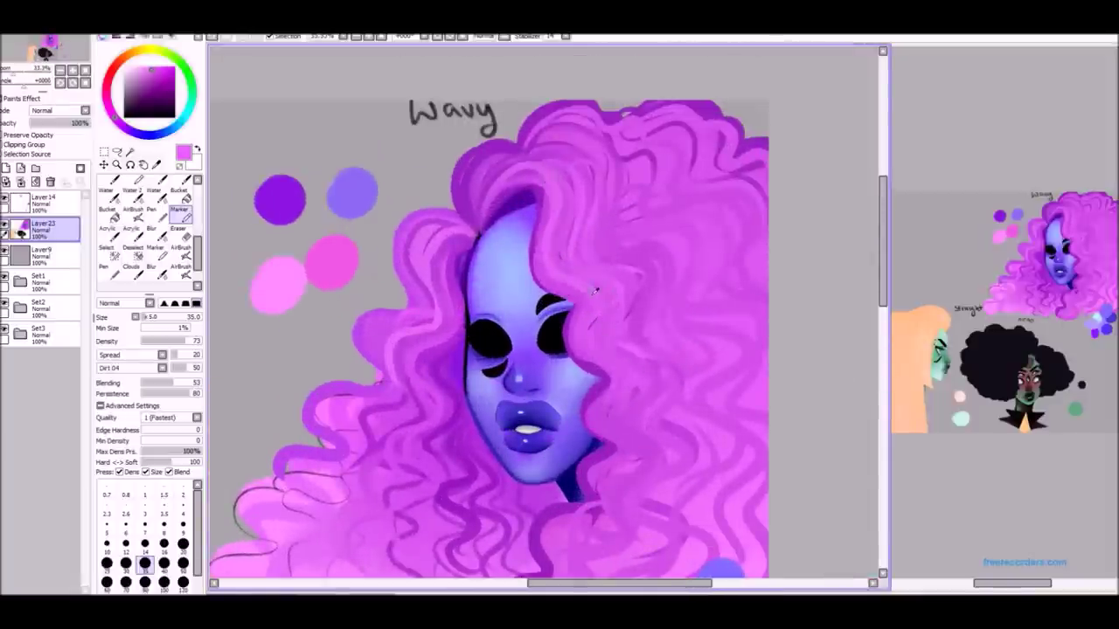
key(ctrl+minus)
key(ctrl+minus)
Draw thin dark purple strands along the outer side curls with the AirBrush at size 30, using purples picked from the canvas.
click(133, 211)
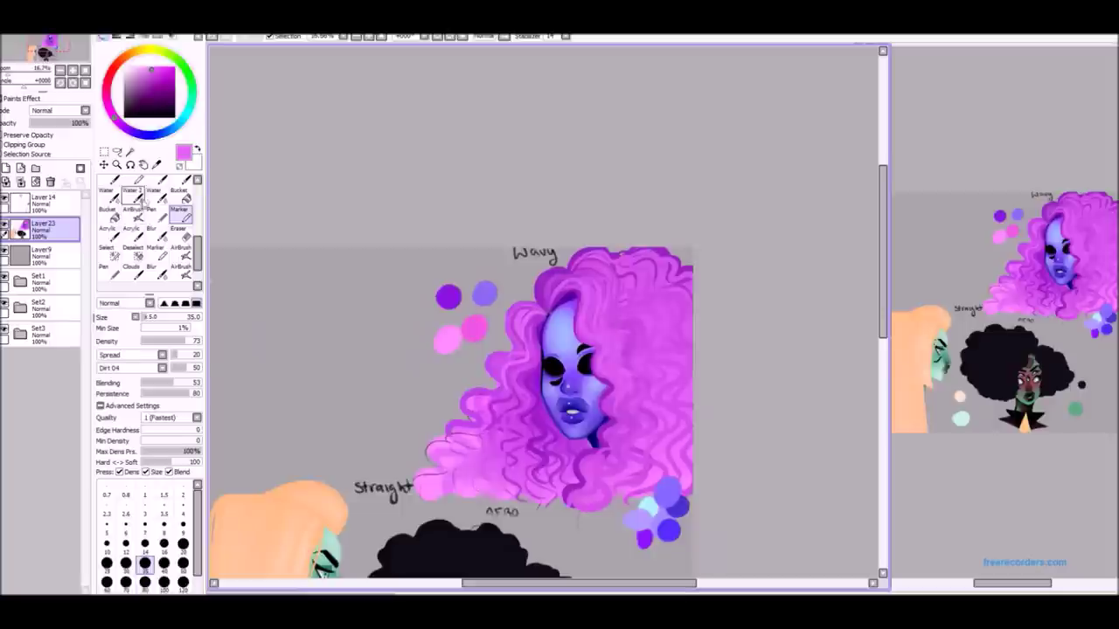
key(ctrl+plus)
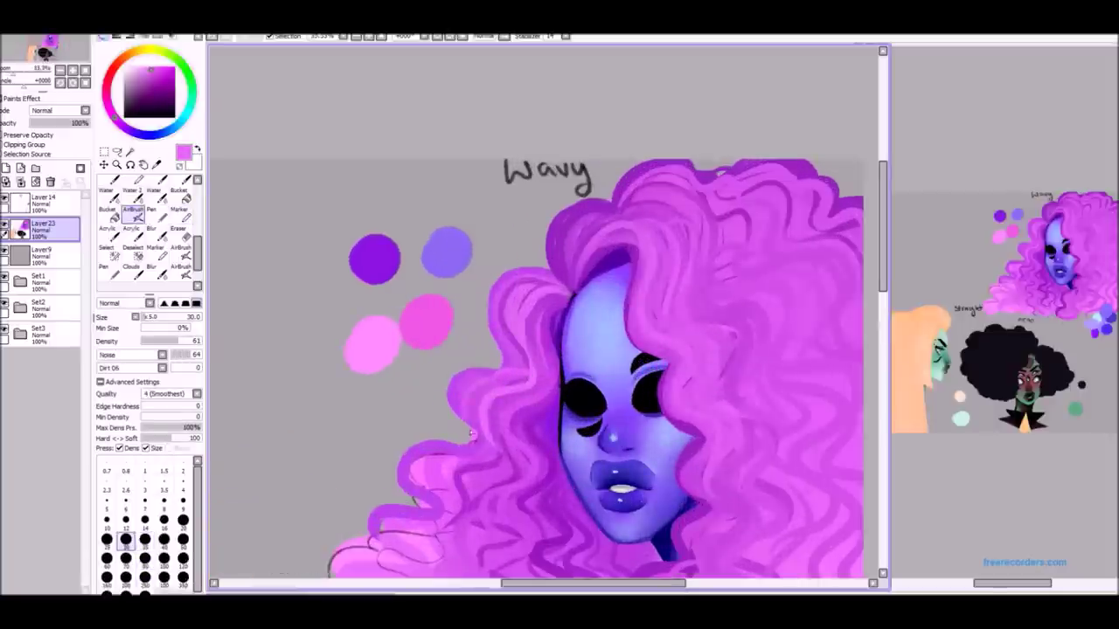
alt+click(375, 258)
drag(494, 376, 456, 429)
mouse_move(457, 367)
mouse_down()
mouse_move(509, 390)
mouse_move(389, 502)
mouse_up()
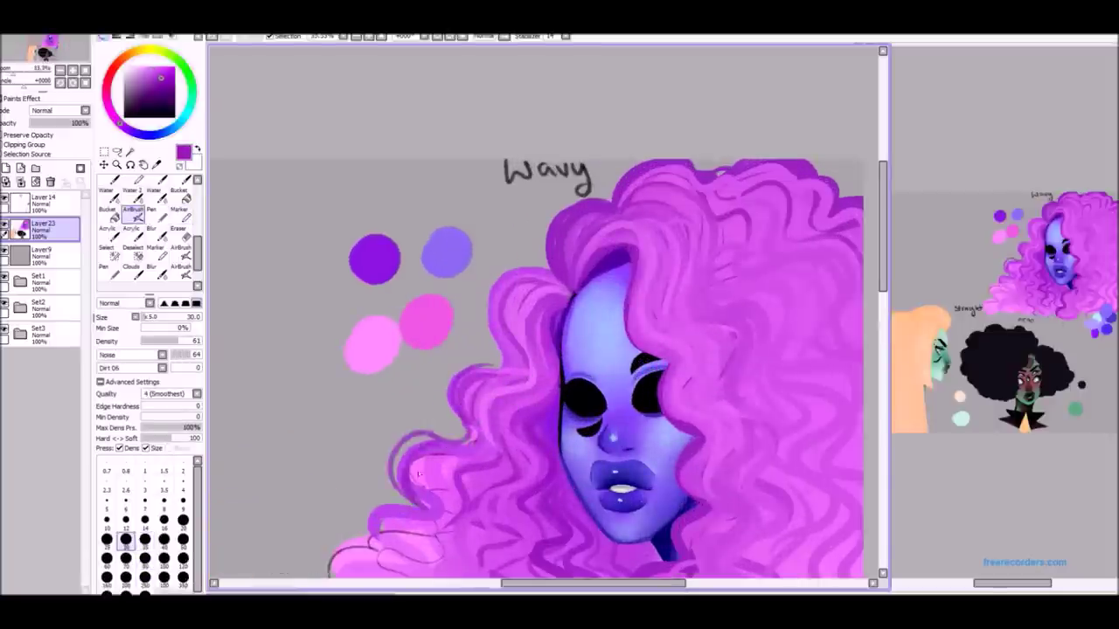
drag(524, 393, 482, 433)
drag(500, 316, 450, 385)
alt+click(507, 324)
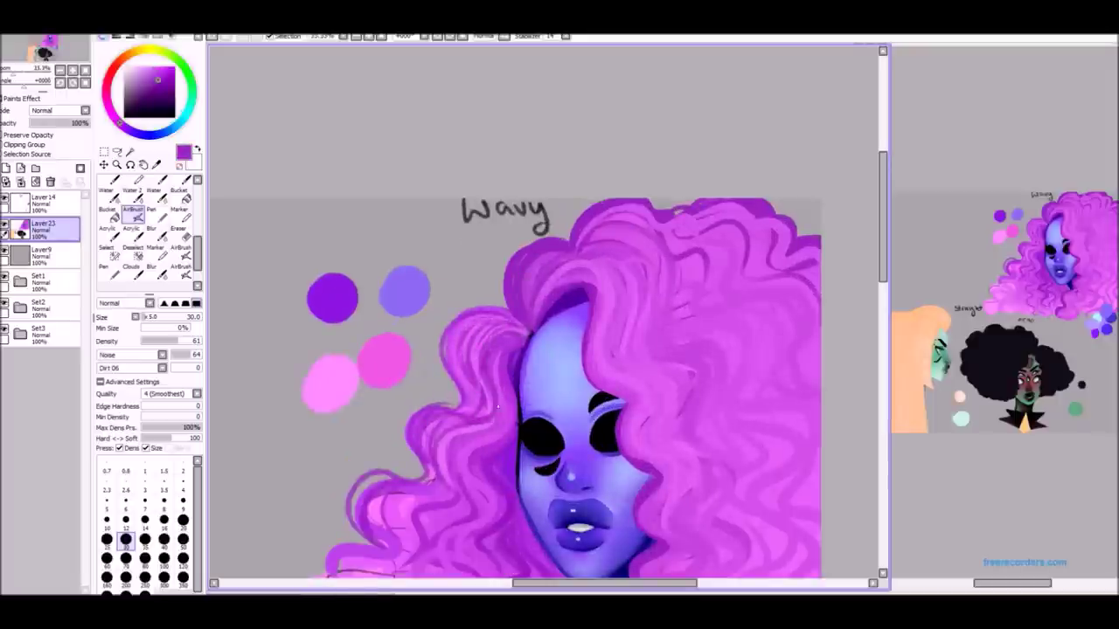
key(ctrl+minus)
key(ctrl+minus)
key(ctrl+minus)
key(ctrl+minus)
key(ctrl+minus)
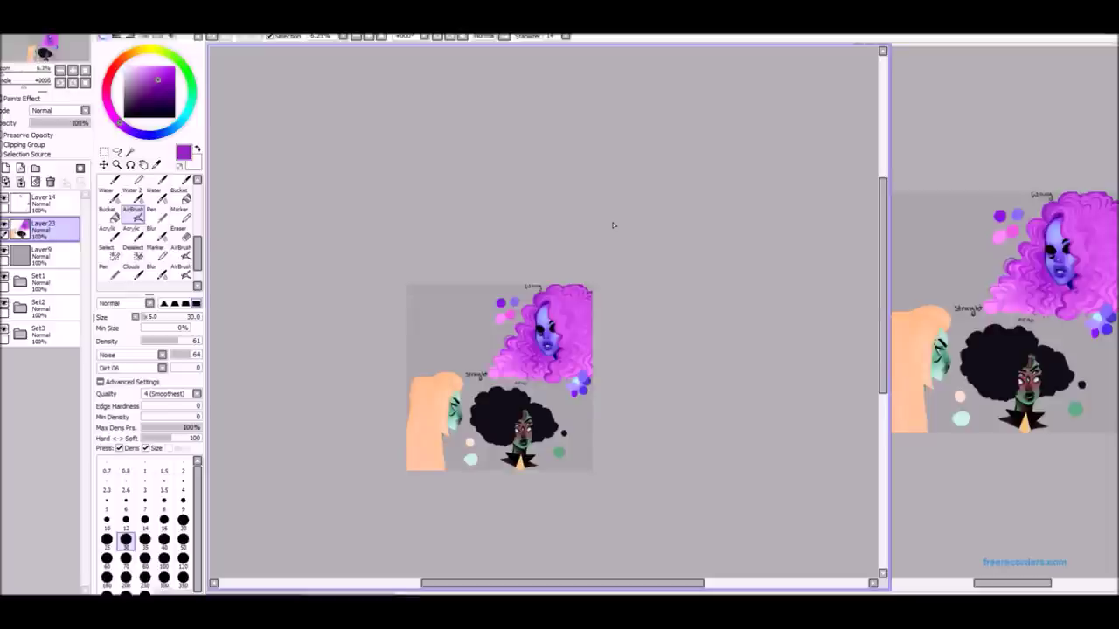
Soften the lower outer curls of the wavy hair with Acrylic at size 120 in light pink.
key(ctrl+plus)
key(ctrl+plus)
key(ctrl+plus)
click(131, 229)
key(ctrl+plus)
key(ctrl+plus)
key(ctrl+plus)
key(ctrl+minus)
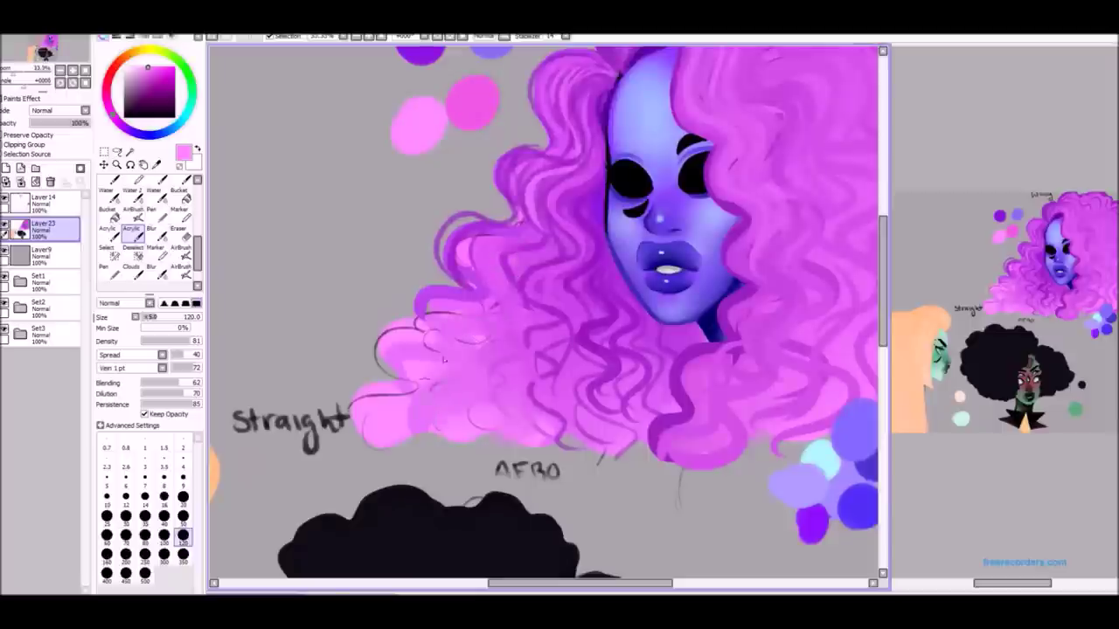
Paint over the sketch lines of the lower outer curls with pink and purple waves using the size 155 Pen.
key(n)
alt+click(395, 331)
mouse_move(395, 331)
mouse_down()
mouse_move(376, 394)
mouse_move(438, 350)
mouse_move(490, 289)
mouse_move(560, 246)
mouse_up()
mouse_move(486, 238)
mouse_down()
mouse_move(437, 402)
mouse_move(459, 280)
mouse_up()
drag(505, 234, 420, 328)
alt+click(420, 328)
drag(437, 254, 411, 337)
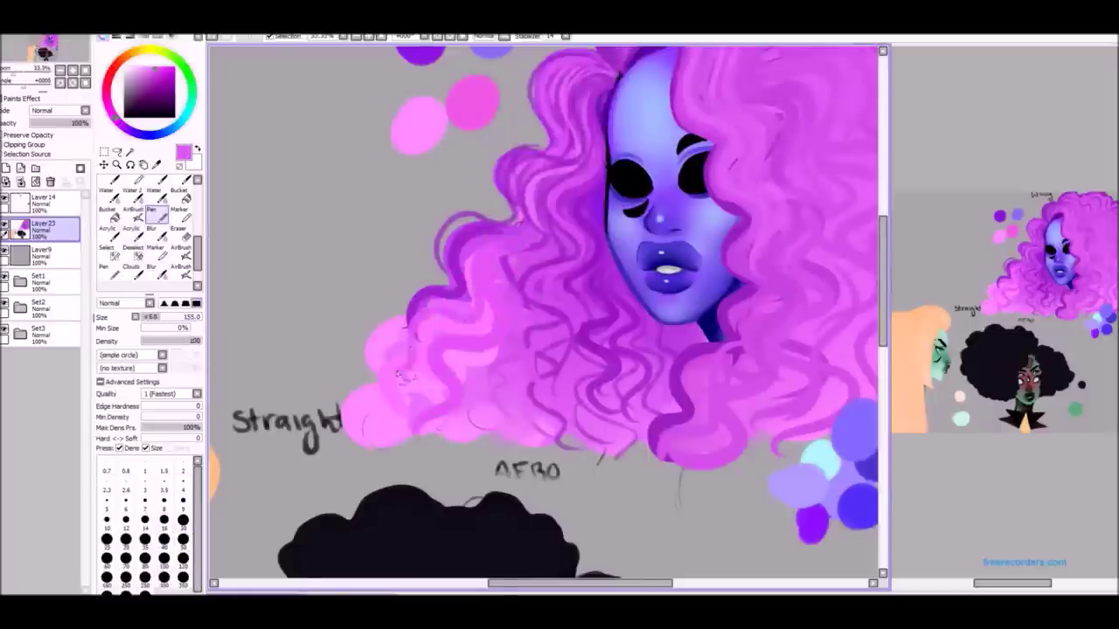
scroll(431, 359, down, 1)
scroll(431, 358, up, 1)
drag(505, 253, 476, 280)
scroll(476, 266, down, 4)
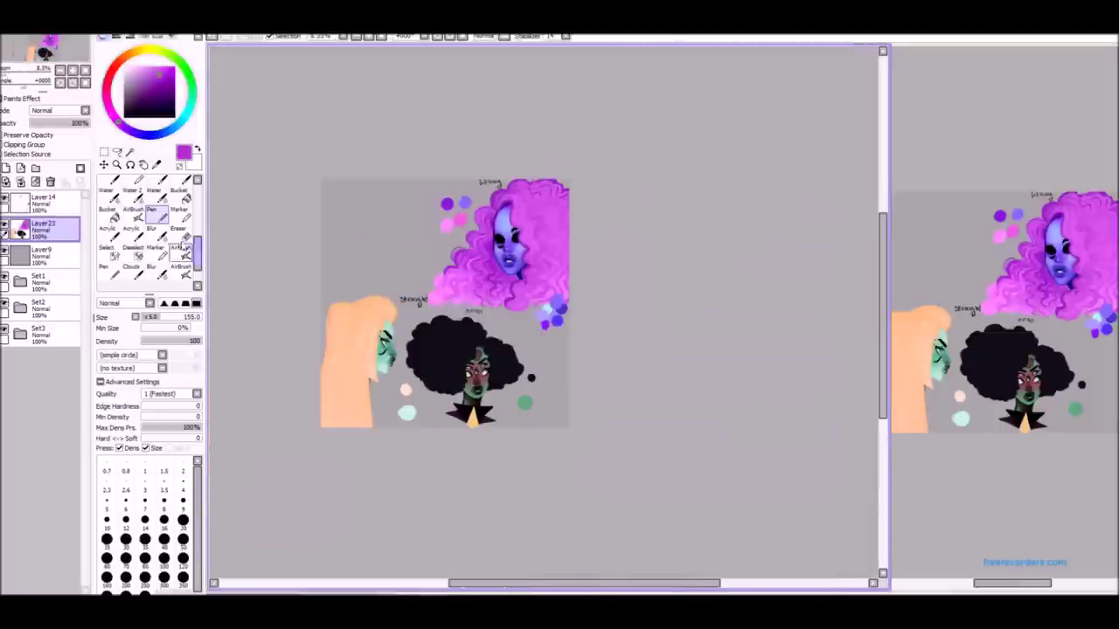
Paint darker purple waves through the lower side curls of the wavy hair with Acrylic at size 75.
click(132, 229)
scroll(453, 299, up, 5)
drag(454, 299, 477, 376)
alt+click(490, 288)
drag(525, 258, 542, 420)
drag(507, 306, 559, 393)
mouse_move(533, 472)
mouse_down()
mouse_move(577, 296)
mouse_move(612, 385)
mouse_up()
drag(568, 463, 603, 533)
scroll(629, 201, down, 4)
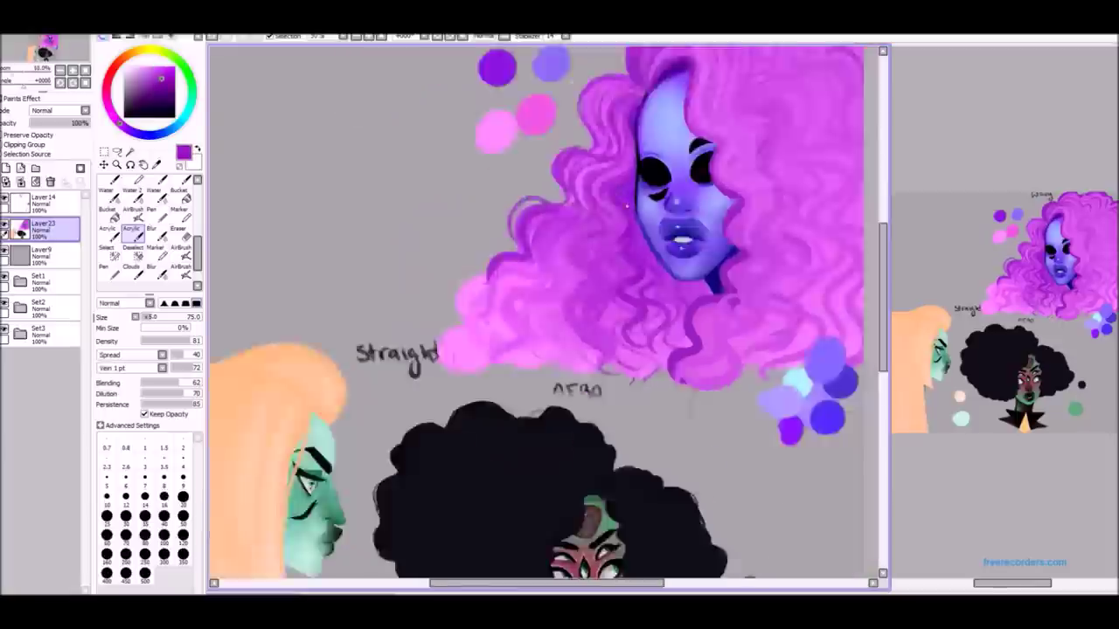
scroll(630, 201, up, 4)
scroll(630, 199, down, 3)
scroll(630, 199, up, 3)
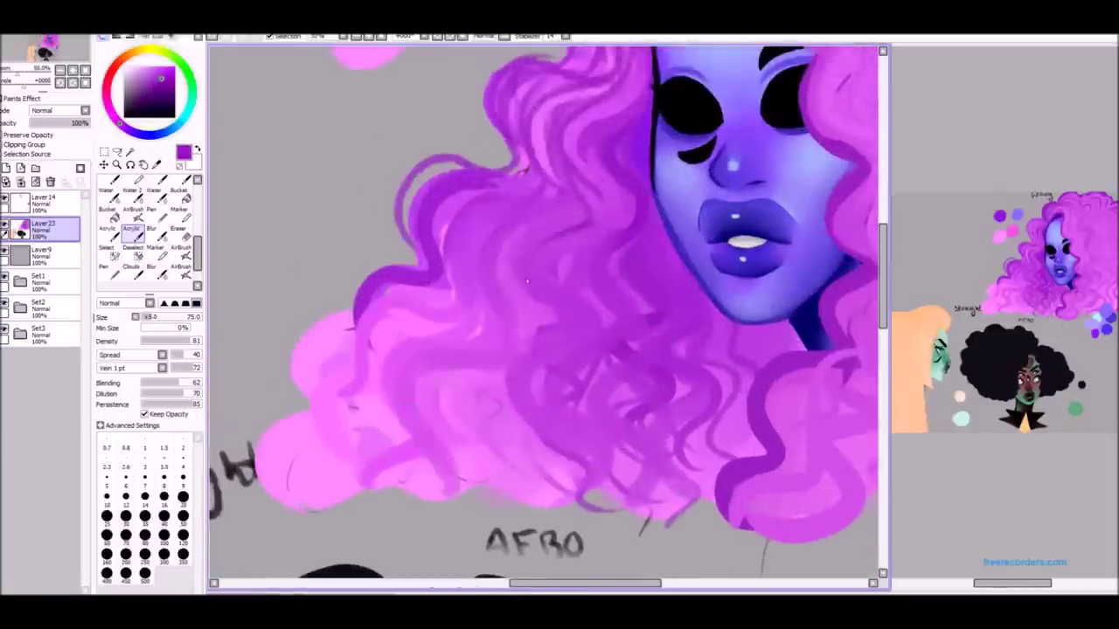
Draw thin light pink strands along the side curls with the AirBrush at size 35, using pink picked from the canvas.
scroll(524, 262, down, 4)
alt+click(449, 175)
scroll(449, 175, up, 4)
click(132, 210)
click(145, 539)
scroll(542, 306, down, 2)
drag(472, 271, 455, 393)
drag(525, 236, 542, 305)
scroll(542, 305, down, 2)
scroll(524, 310, up, 1)
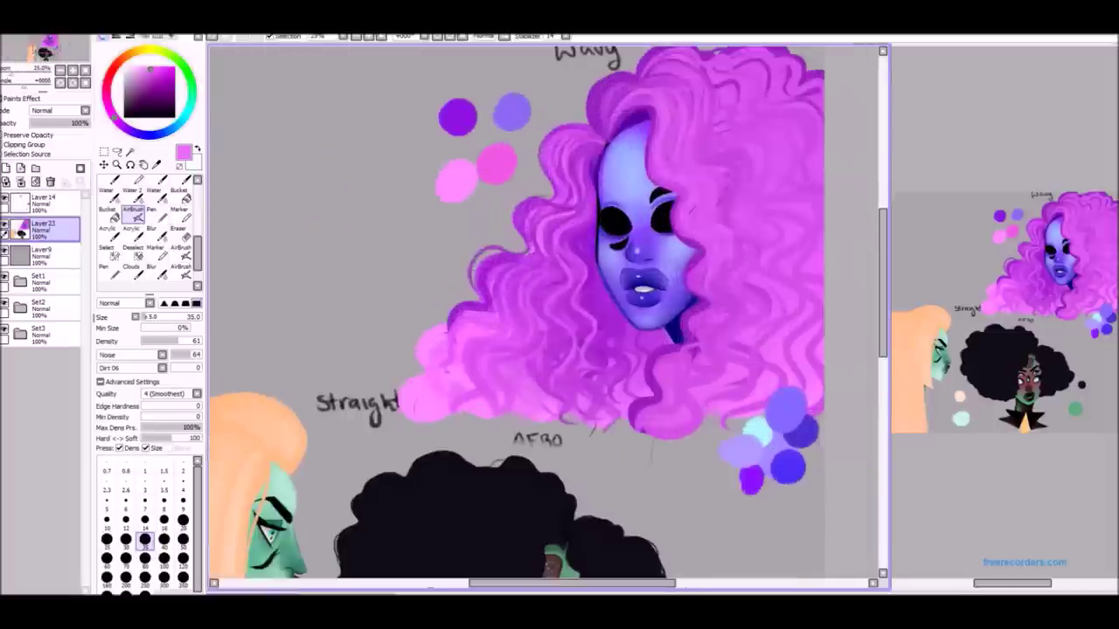
Soften and shade the strands of the side curls beside the face with Acrylic at size 45.
scroll(490, 320, down, 1)
click(131, 228)
scroll(462, 328, up, 3)
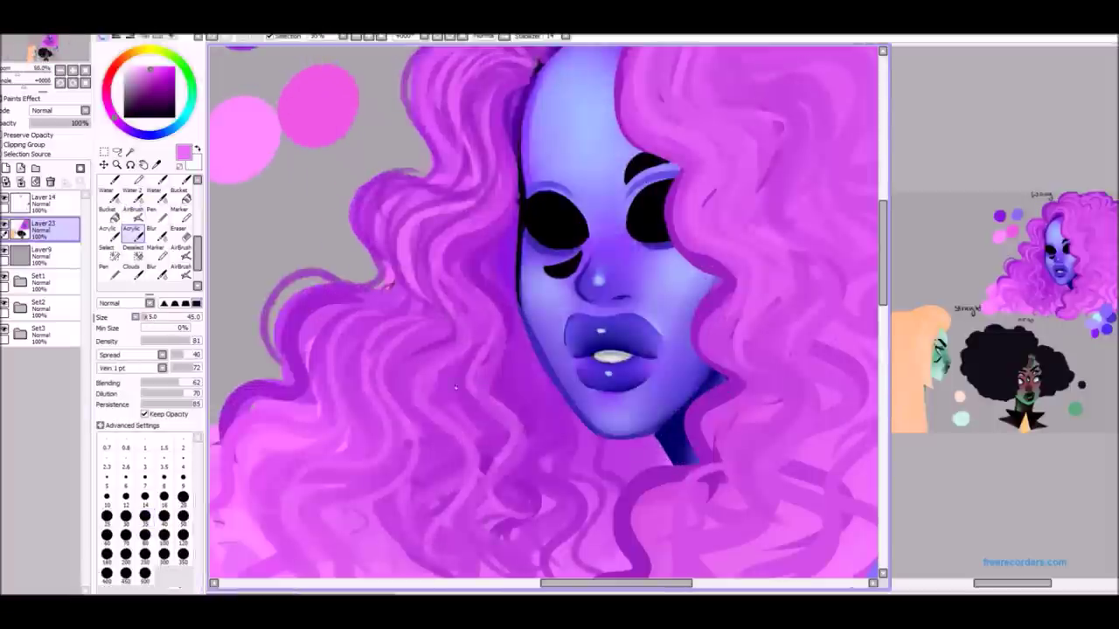
scroll(353, 419, down, 2)
scroll(346, 411, up, 2)
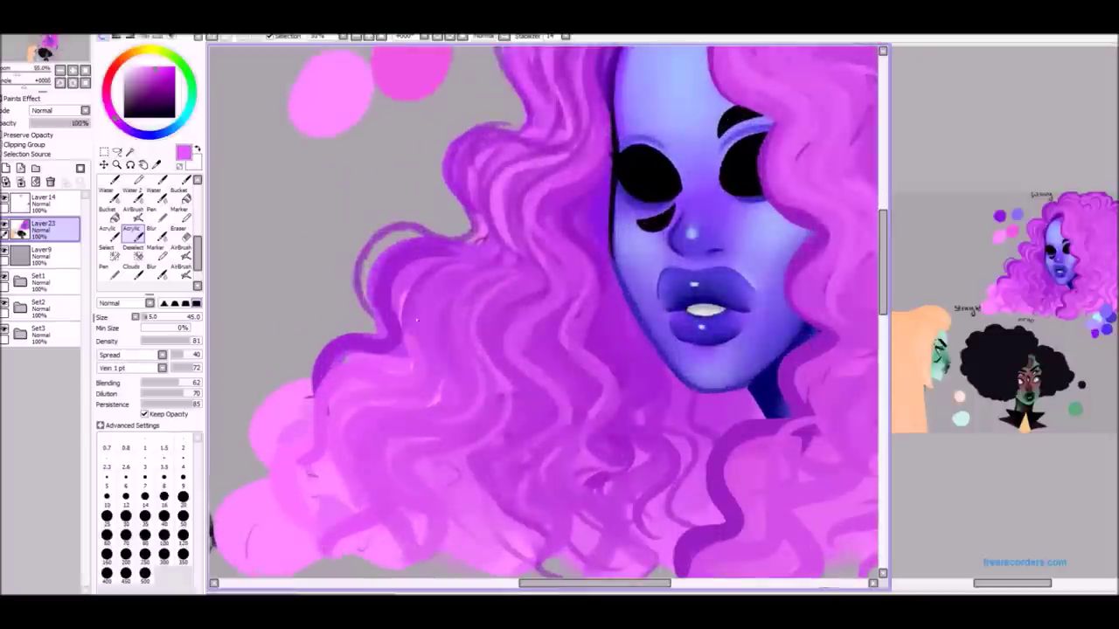
scroll(403, 411, down, 2)
scroll(413, 428, up, 1)
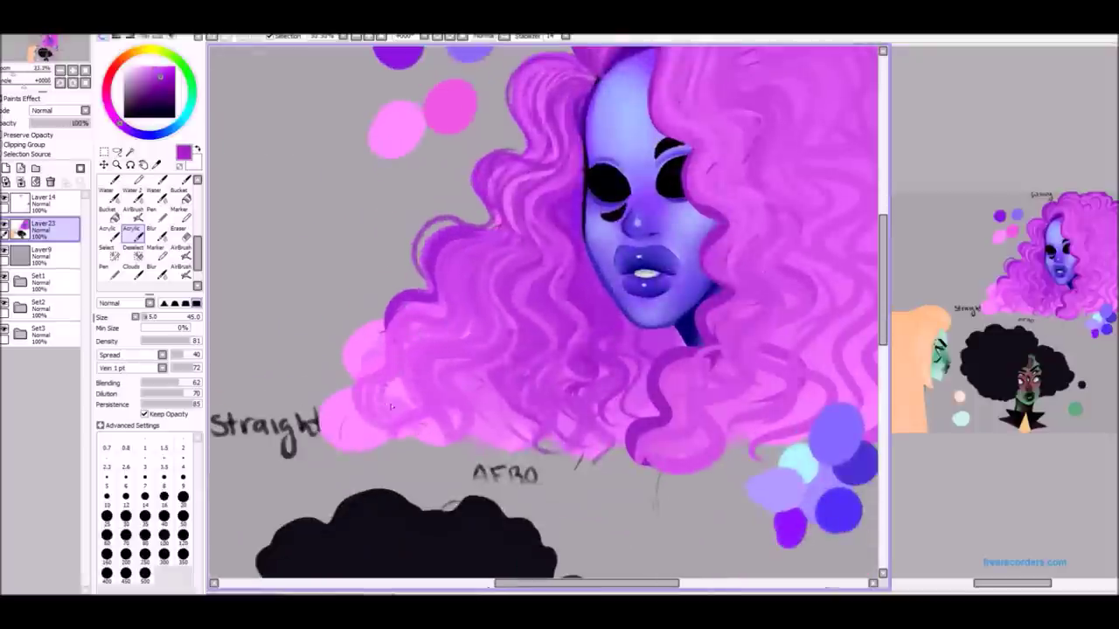
Cover the flat pink outer curls near the "Straight" label with purple and pink waves using the size 155 Pen.
click(151, 211)
drag(376, 330, 350, 380)
drag(407, 306, 345, 368)
drag(391, 445, 465, 295)
drag(480, 188, 430, 267)
drag(507, 197, 442, 280)
drag(450, 201, 462, 221)
scroll(461, 222, down, 3)
scroll(442, 286, up, 2)
scroll(487, 262, up, 2)
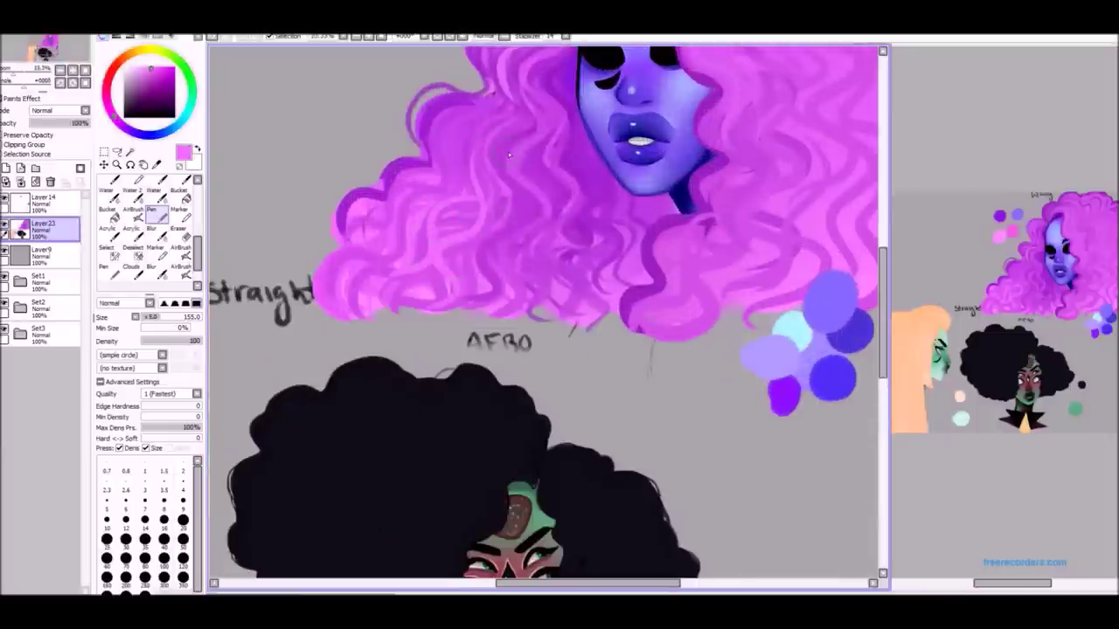
Add light pink strands across the side curls with the AirBrush at size 65.
click(379, 41)
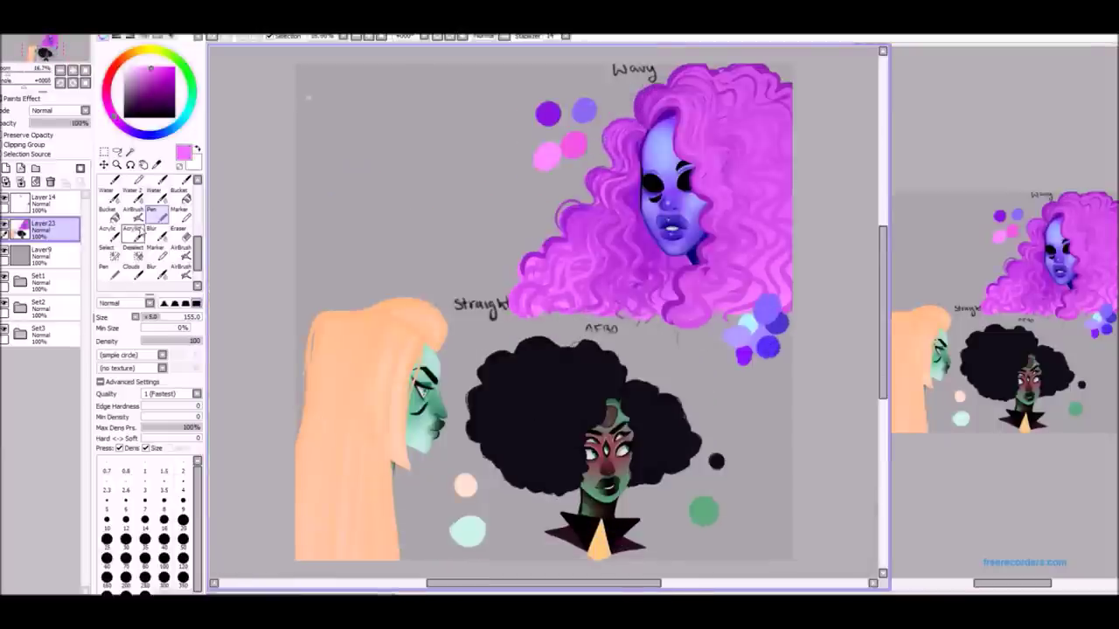
click(131, 229)
scroll(618, 196, up, 2)
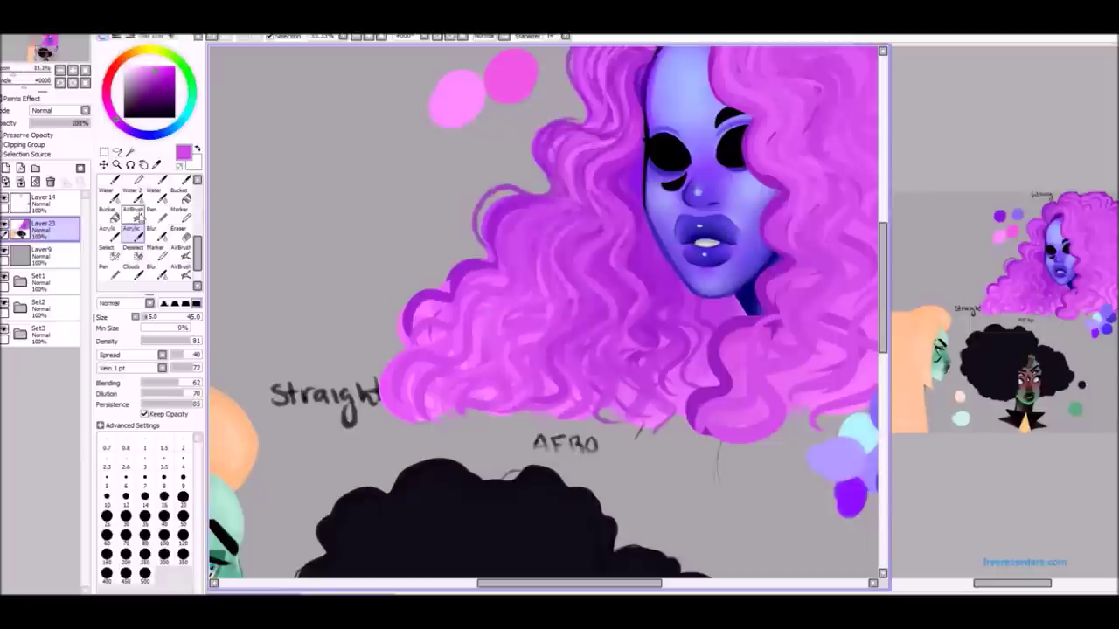
click(133, 215)
mouse_move(590, 185)
mouse_down()
mouse_move(617, 131)
mouse_move(603, 332)
mouse_move(535, 211)
mouse_up()
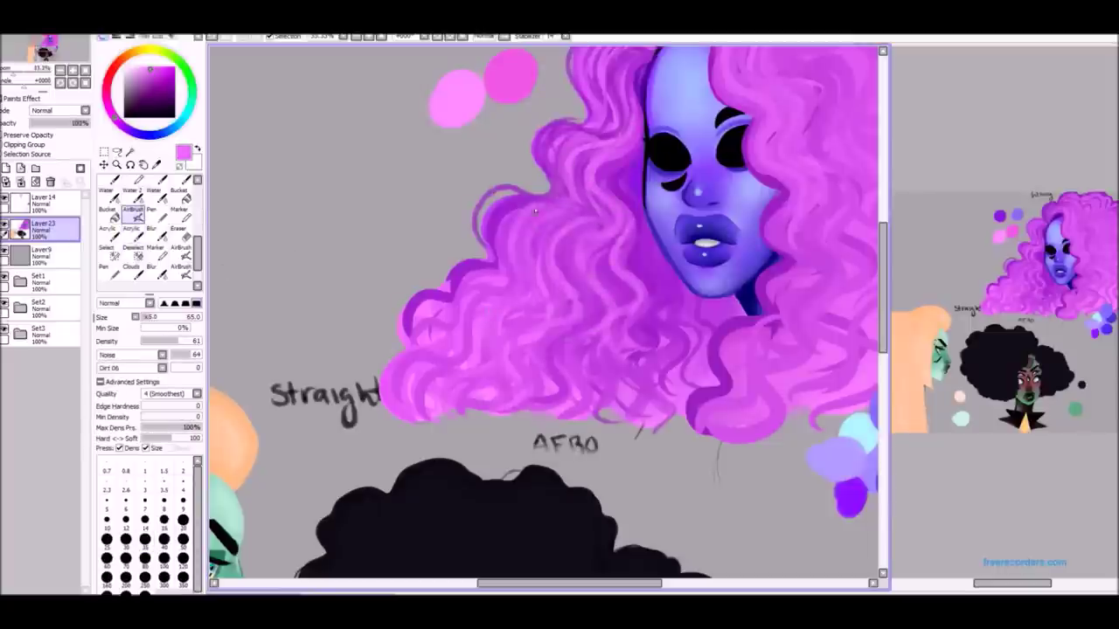
Deepen the shadows beside the cheek and in the lower curls with the size 65 AirBrush, using purples picked from the canvas.
alt+click(636, 214)
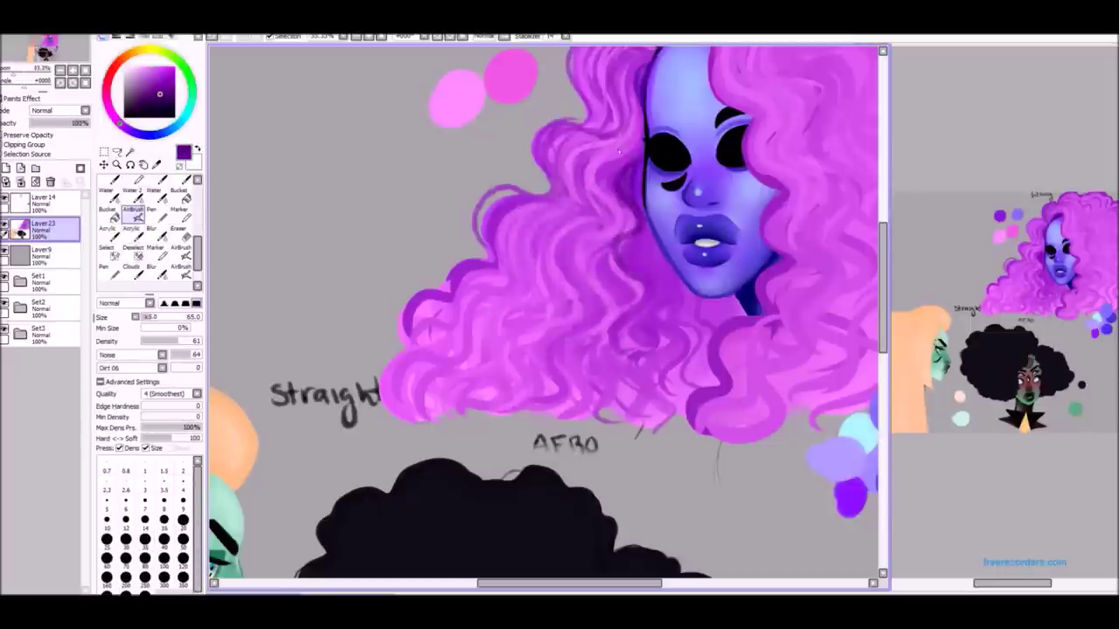
scroll(707, 214, up, 1)
scroll(715, 275, down, 1)
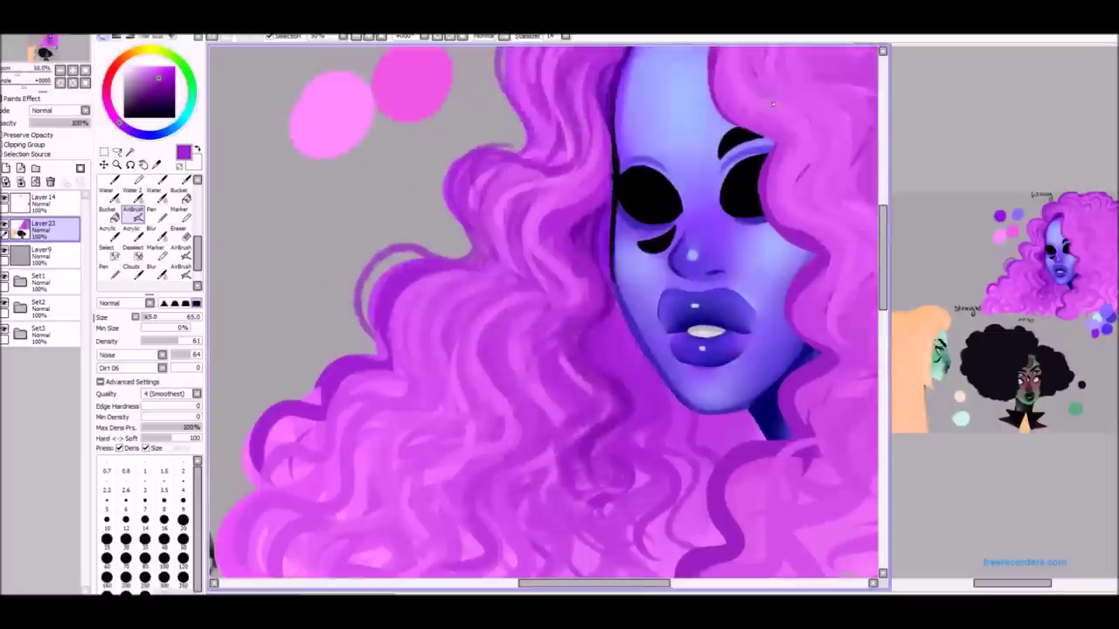
drag(610, 409, 599, 387)
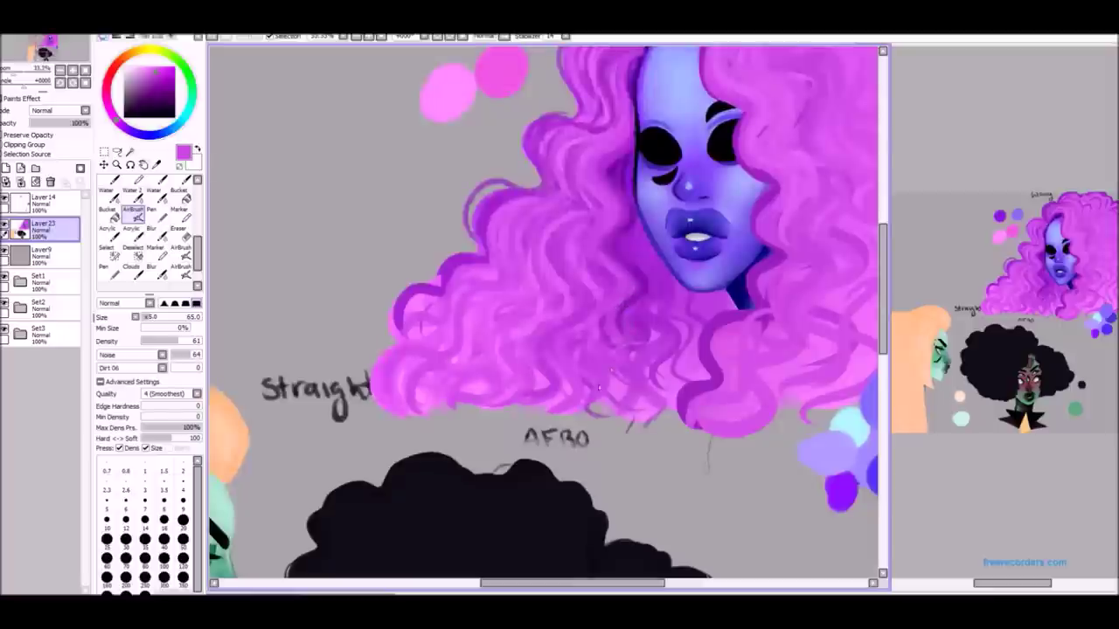
scroll(679, 302, down, 2)
scroll(679, 302, up, 2)
scroll(679, 262, down, 2)
scroll(679, 191, up, 3)
scroll(679, 192, down, 3)
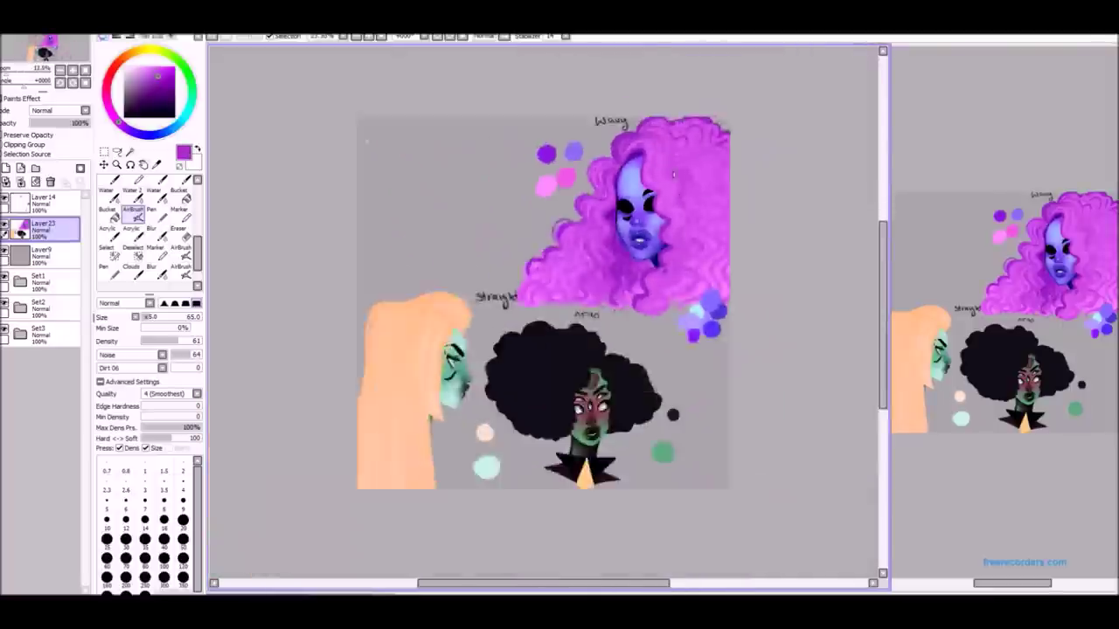
Add a layer above the hair, tint the crown curls with the Pen, and set the layer to Shade mode at 21% opacity.
click(382, 39)
click(6, 168)
click(84, 110)
click(53, 142)
click(175, 67)
click(152, 211)
drag(638, 88, 652, 123)
click(85, 110)
click(53, 162)
drag(87, 122, 44, 123)
Tint the upper curls of the wavy hair with the size 500 Pen in cyan picked from the palette dabs.
alt+click(583, 231)
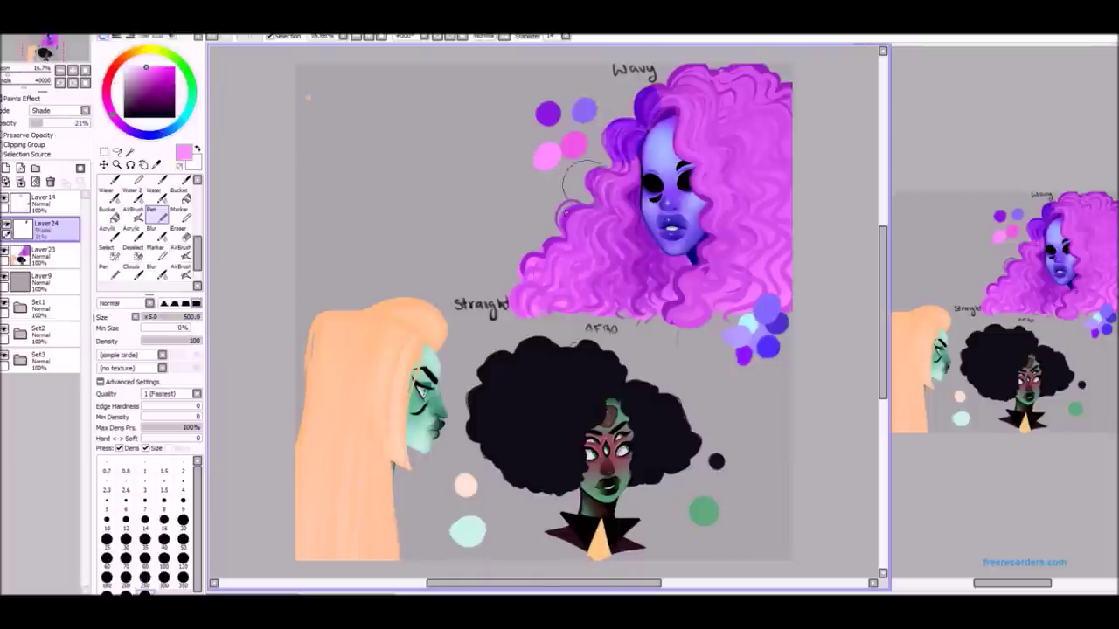
key(x)
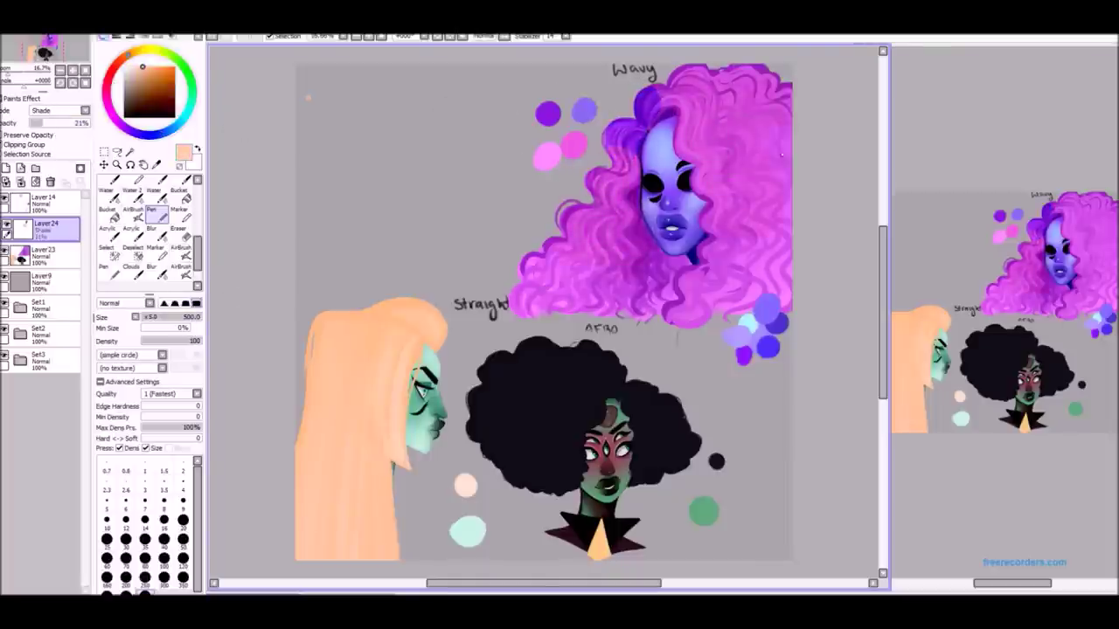
alt+click(747, 325)
drag(646, 92, 594, 166)
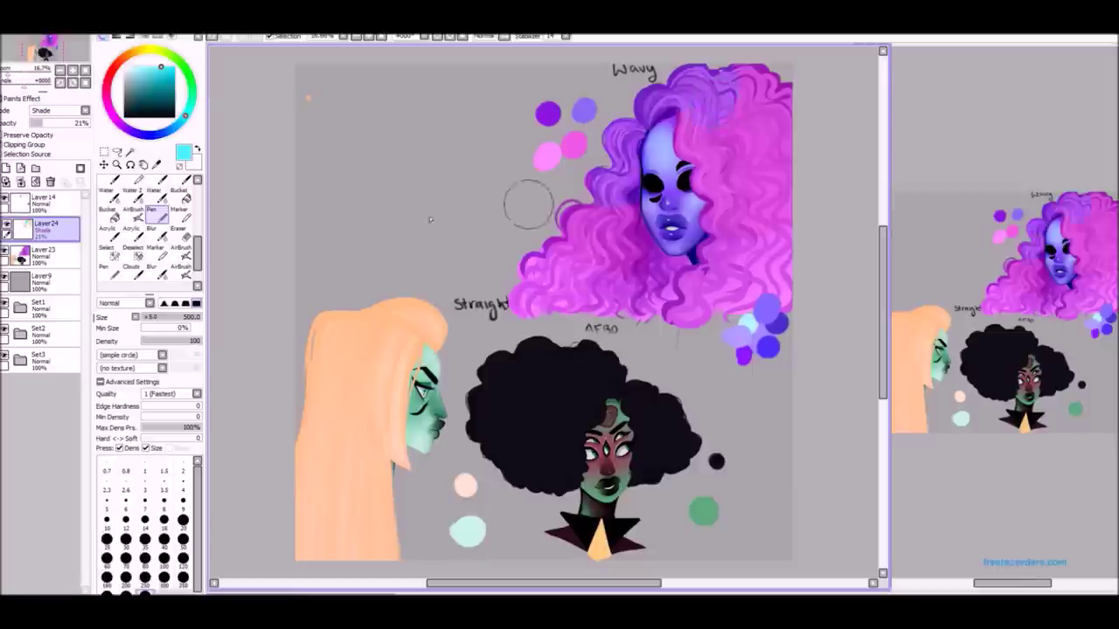
Tint the lower curls with purple picked from the swatch and soften the colour transitions with Blur at size 500.
alt+click(548, 113)
mouse_move(516, 288)
mouse_down()
mouse_move(734, 288)
mouse_move(769, 183)
mouse_up()
scroll(720, 229, down, 1)
drag(721, 229, 693, 260)
key(b)
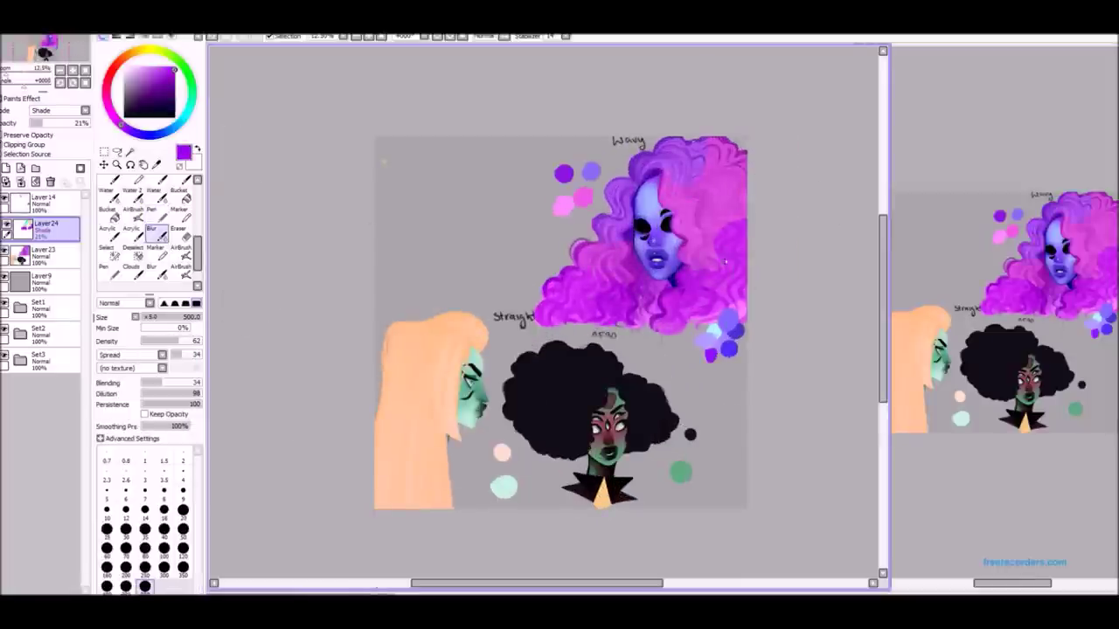
Add a Luminosity layer and paint light purple highlights over the front and side curls with the size 305 Marker.
click(7, 168)
click(179, 210)
mouse_move(577, 218)
mouse_down()
mouse_move(612, 289)
mouse_move(587, 294)
mouse_move(612, 219)
mouse_move(699, 209)
mouse_move(725, 228)
mouse_move(730, 162)
mouse_up()
alt+click(595, 262)
key(ctrl+z)
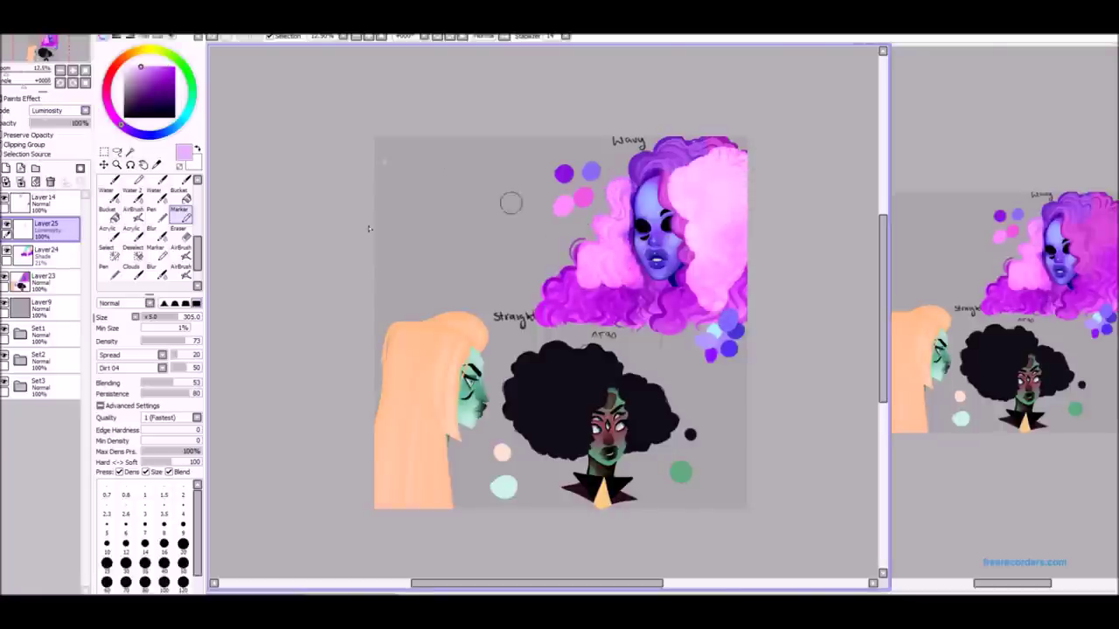
Set the Luminosity layer to 55% opacity and blend the hair highlights and tints with Blur at size 500.
click(44, 253)
click(44, 228)
click(151, 229)
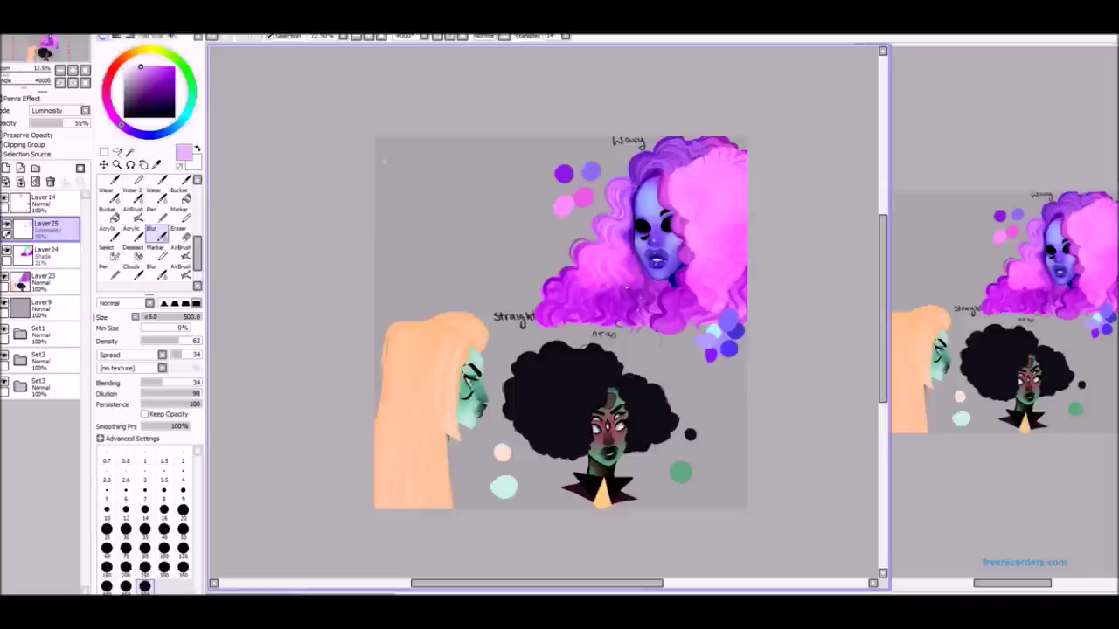
mouse_move(612, 253)
mouse_down()
mouse_move(717, 297)
mouse_move(691, 236)
mouse_move(700, 166)
mouse_move(674, 199)
mouse_up()
scroll(674, 199, down, 2)
scroll(532, 174, up, 4)
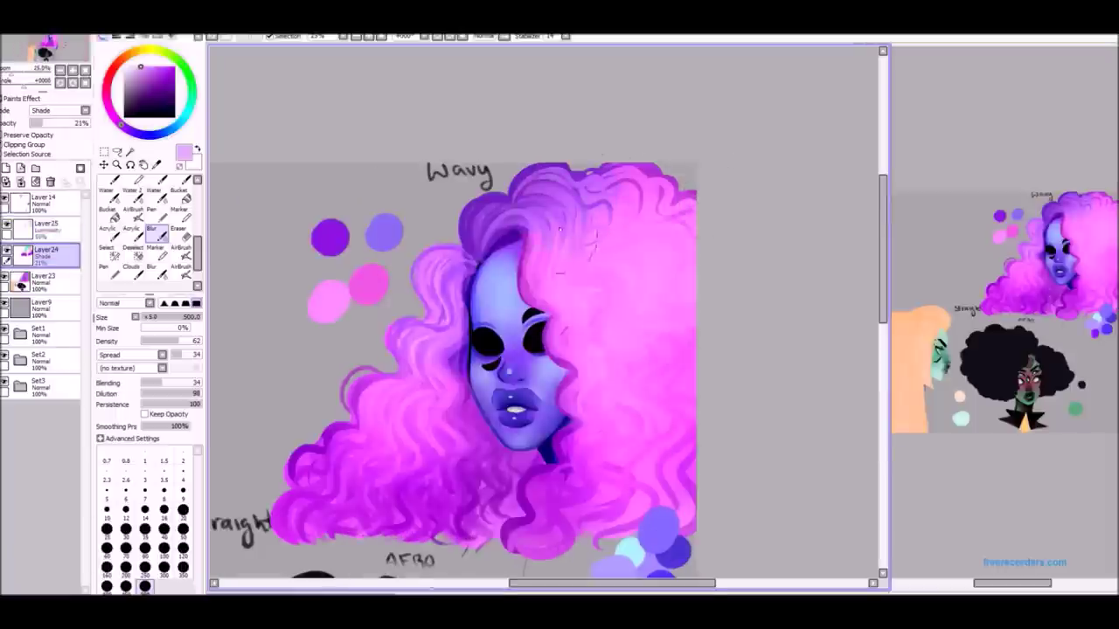
click(44, 226)
scroll(483, 202, down, 4)
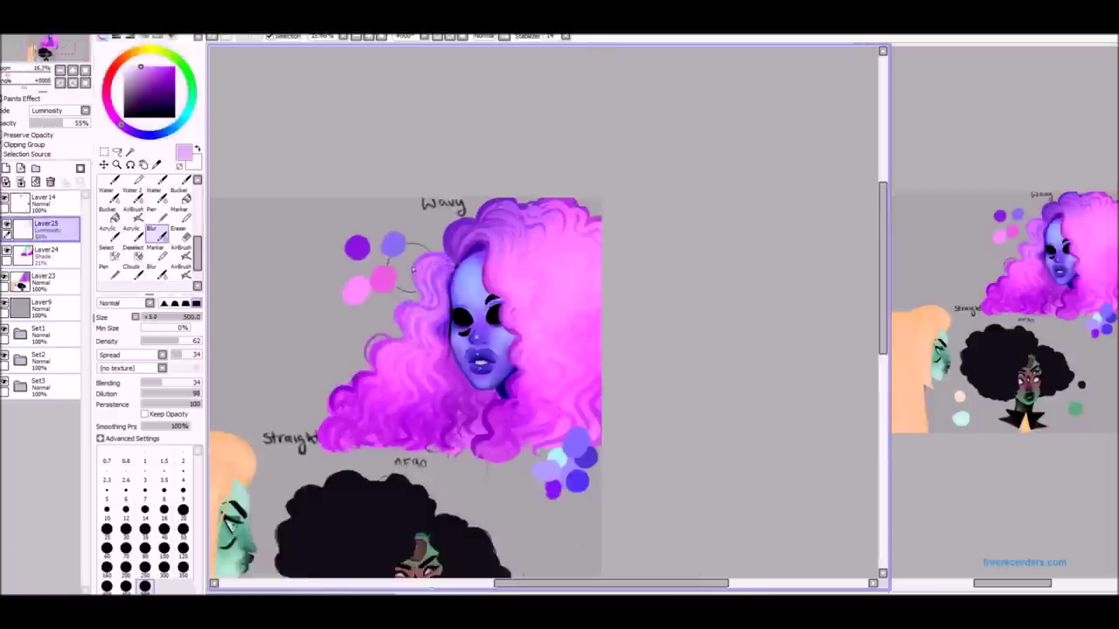
scroll(483, 202, up, 2)
Clean the overlay colours off the face on the Luminosity and Shade layers with the size 50 Eraser.
click(179, 229)
scroll(432, 207, up, 3)
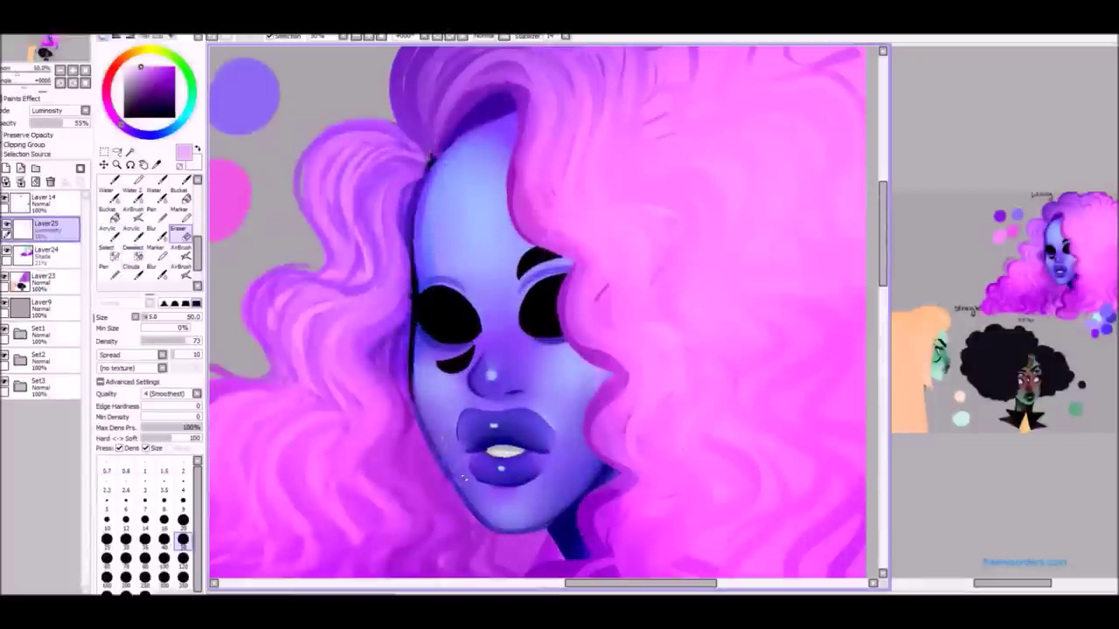
click(44, 251)
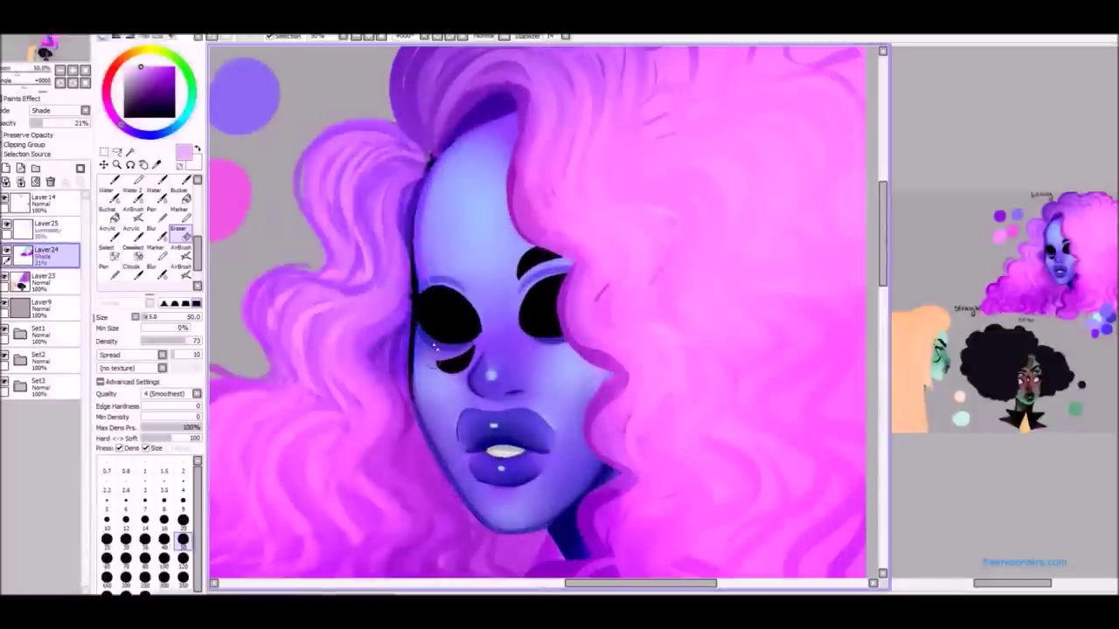
scroll(438, 246, down, 3)
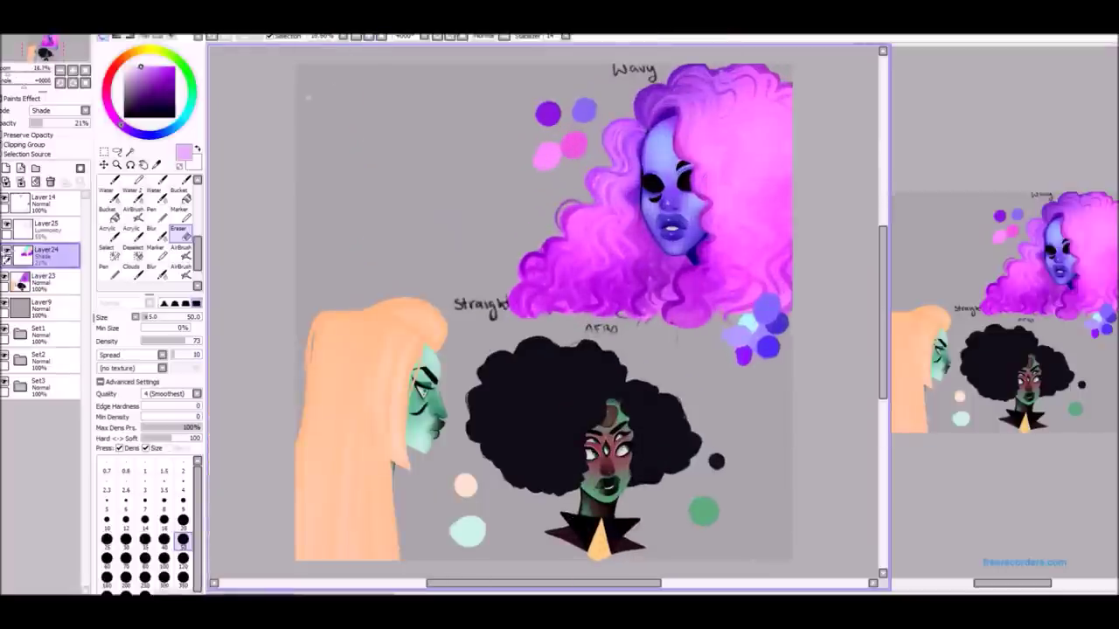
click(6, 252)
click(6, 251)
Add more violet tint to the side curls on the Shade layer with the size 500 Pen.
click(151, 213)
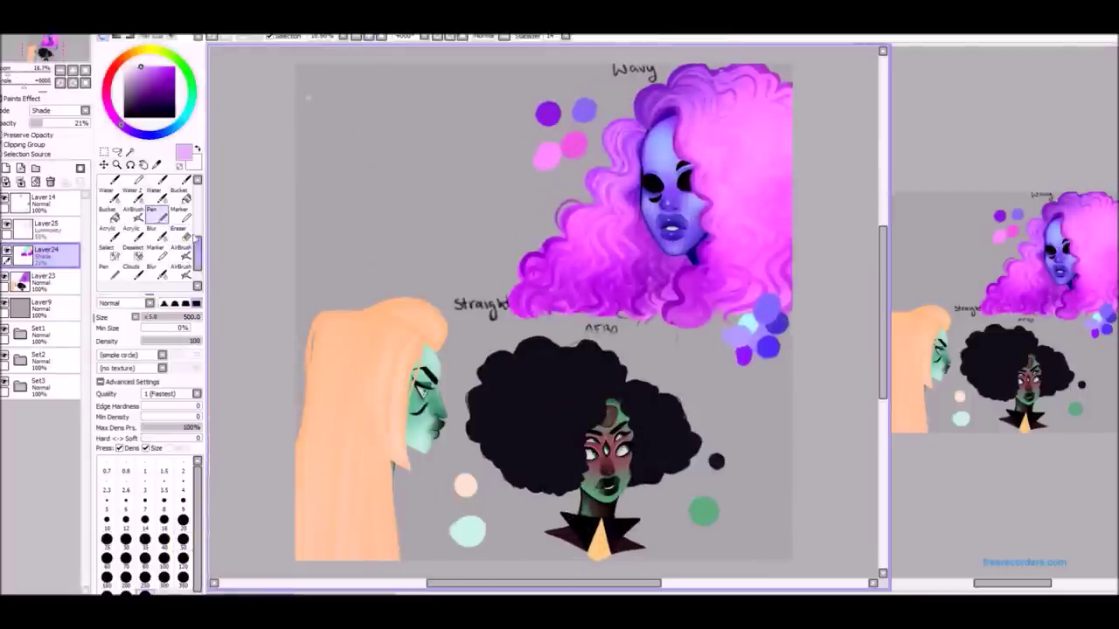
click(151, 231)
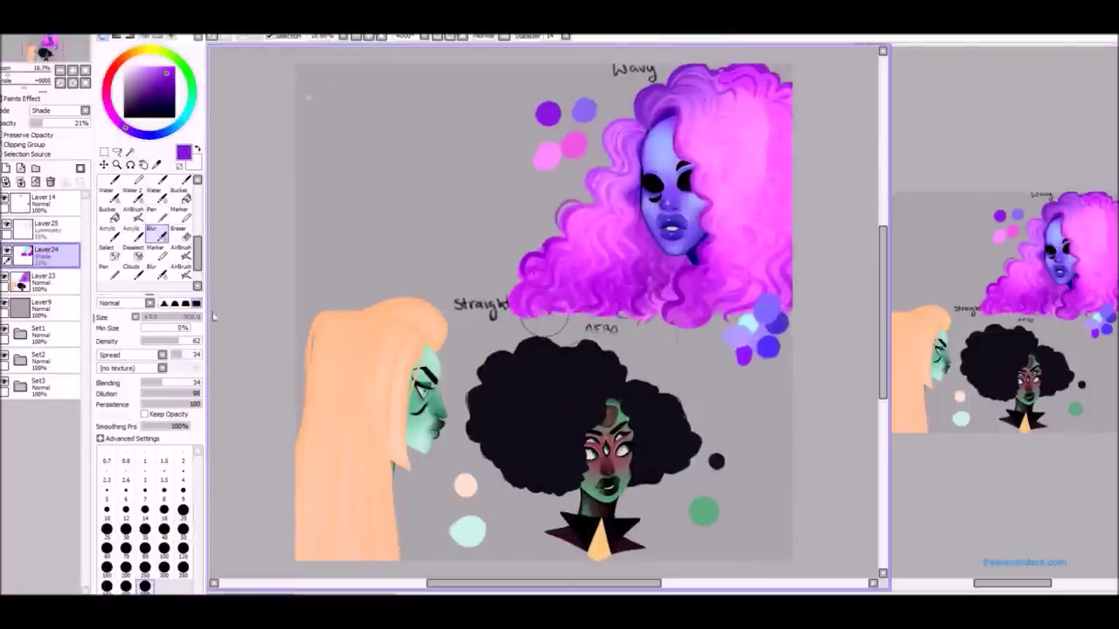
key(n)
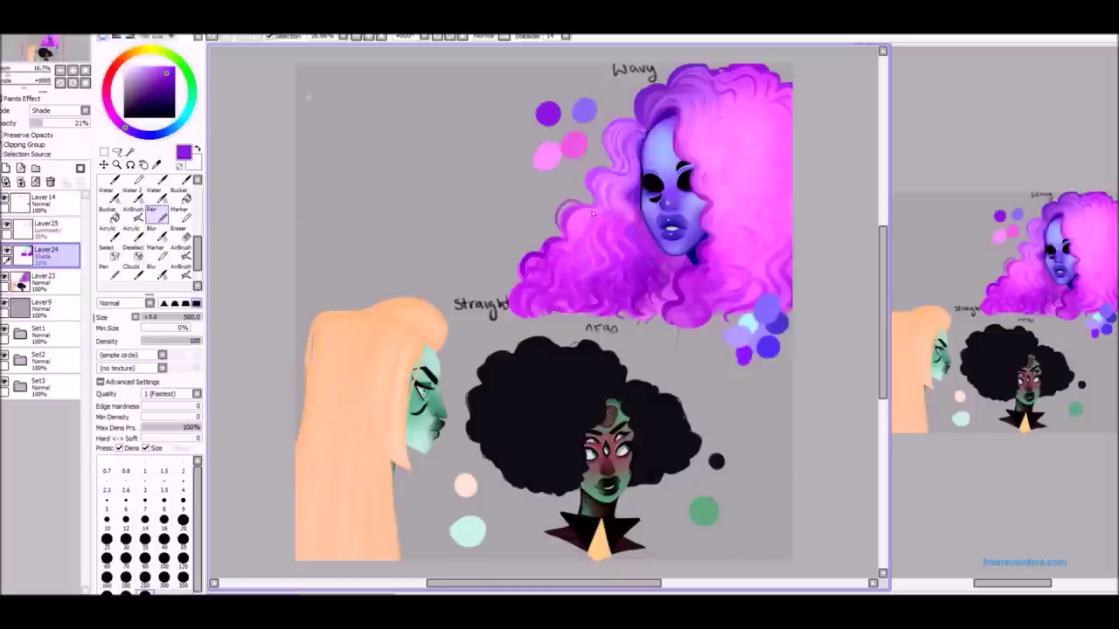
Merge the Shade and Luminosity layers down into the painted hair layer.
scroll(697, 103, down, 3)
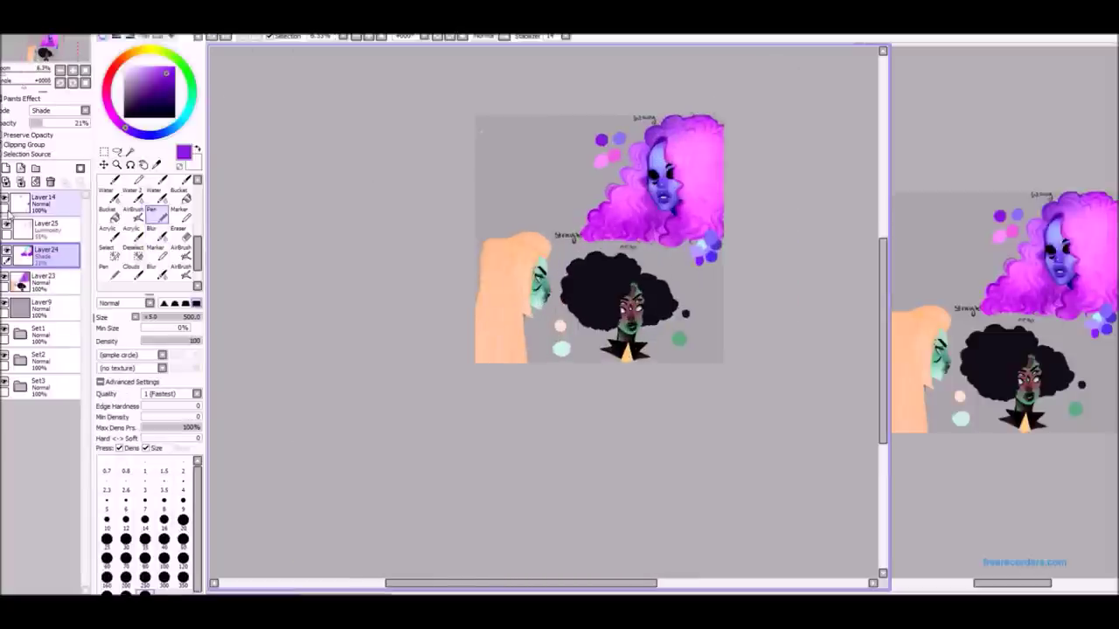
click(21, 180)
click(21, 181)
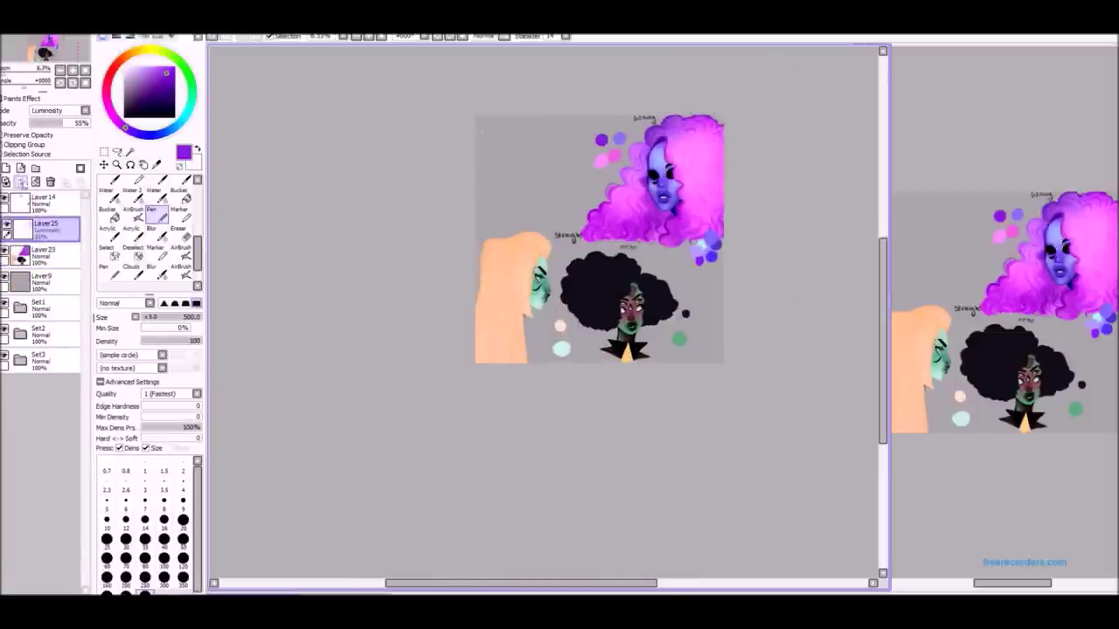
Draw looping purple strands over the large front section of the wavy hair with the AirBrush at size 65.
click(131, 229)
scroll(662, 210, up, 5)
click(133, 210)
scroll(542, 262, down, 3)
mouse_move(468, 175)
mouse_down()
mouse_move(465, 315)
mouse_move(421, 367)
mouse_move(315, 433)
mouse_up()
scroll(497, 196, down, 1)
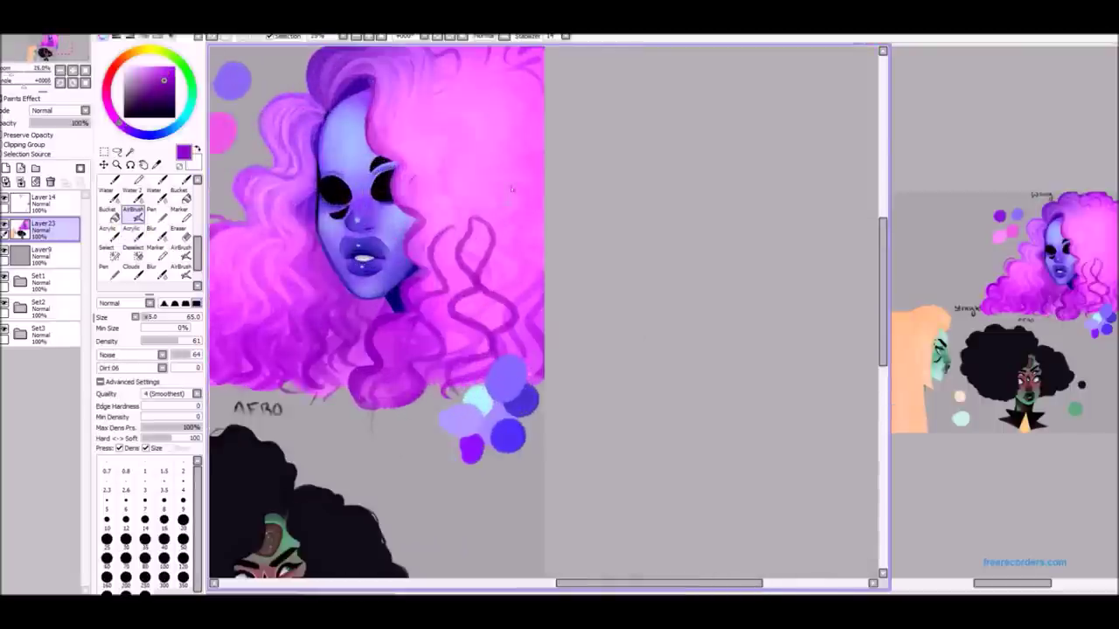
scroll(474, 145, down, 1)
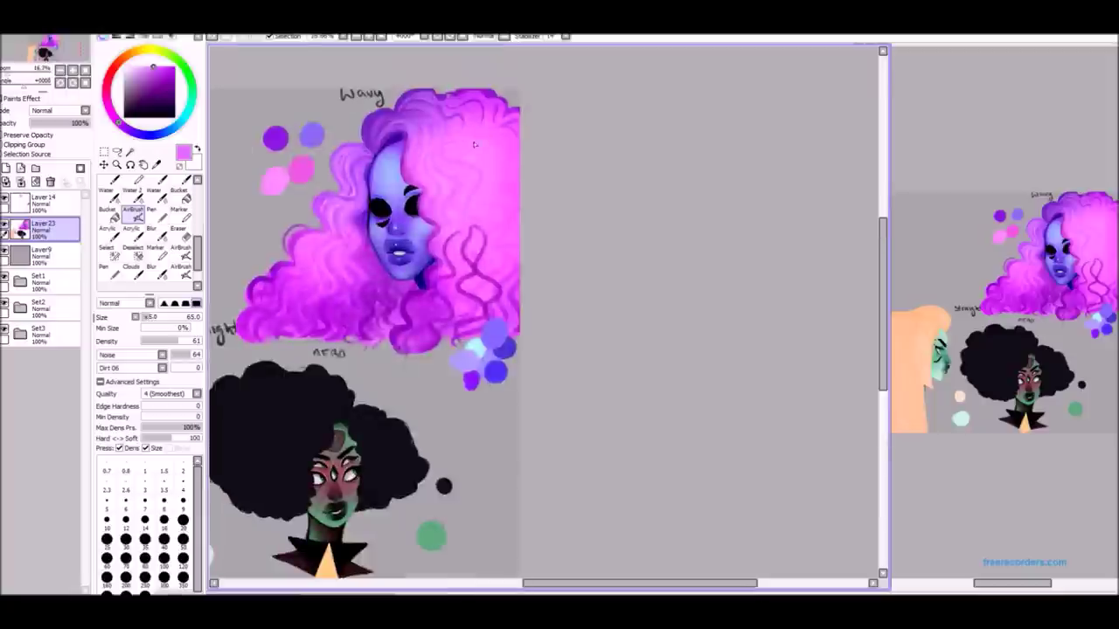
Flip the canvas view horizontally and blend the purple strands into the front hair with Acrylic at size 60.
key(h)
scroll(508, 154, down, 2)
key(a)
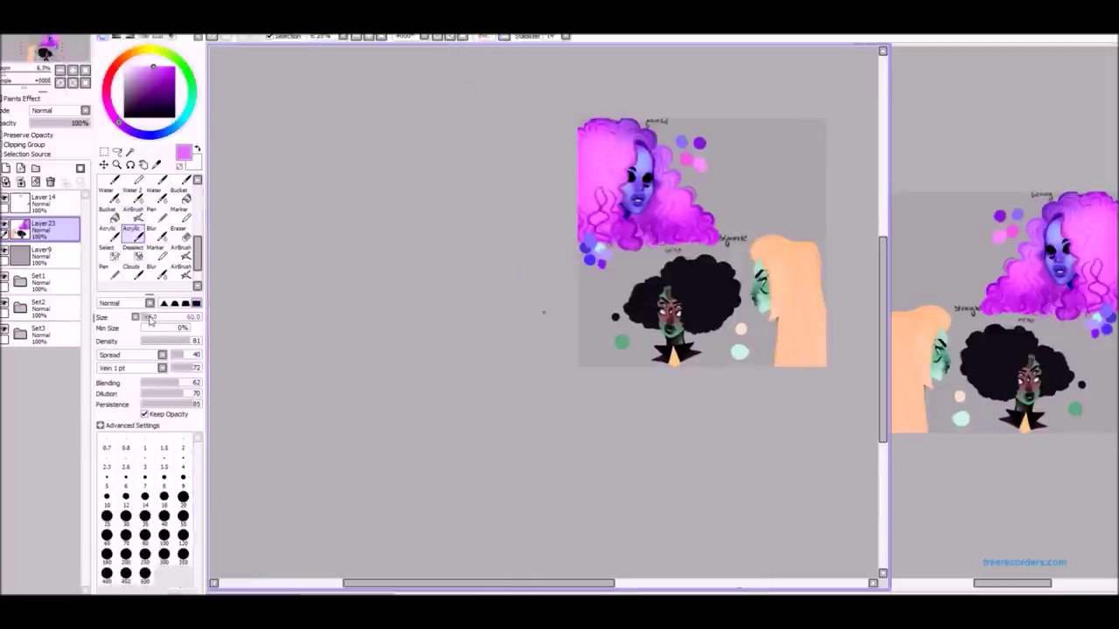
scroll(556, 140, up, 3)
mouse_move(556, 341)
mouse_down()
mouse_move(511, 236)
mouse_move(524, 341)
mouse_move(569, 271)
mouse_move(497, 266)
mouse_move(464, 350)
mouse_move(531, 254)
mouse_up()
Paint sampled pink and violet strokes over the wavy hair's front section with the Marker at size 115.
key(m)
alt+click(515, 222)
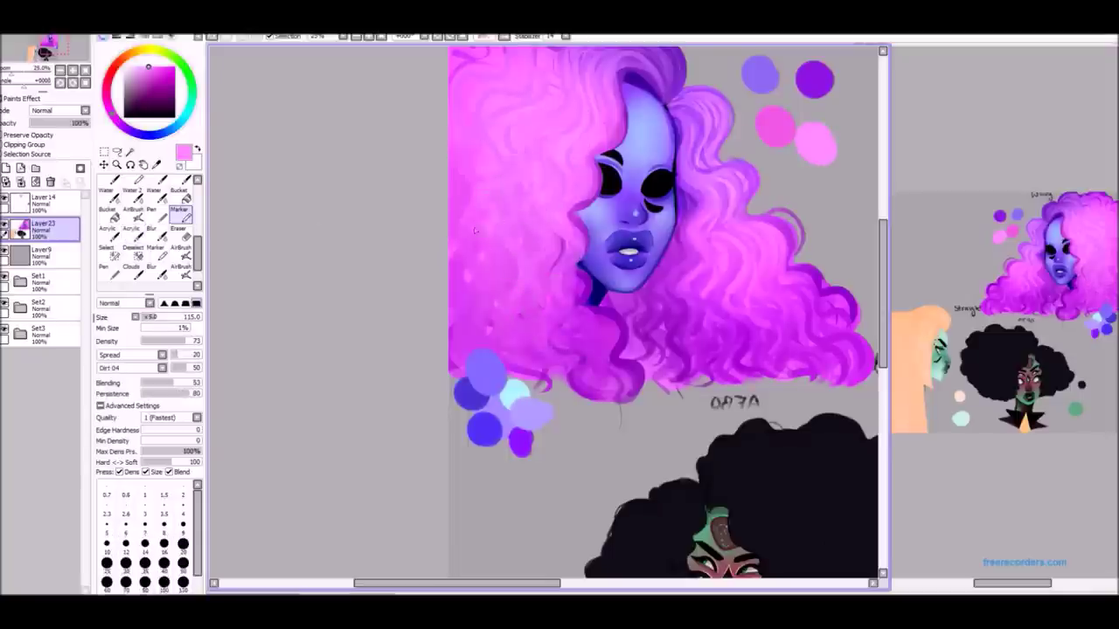
scroll(514, 109, up, 2)
alt+click(521, 143)
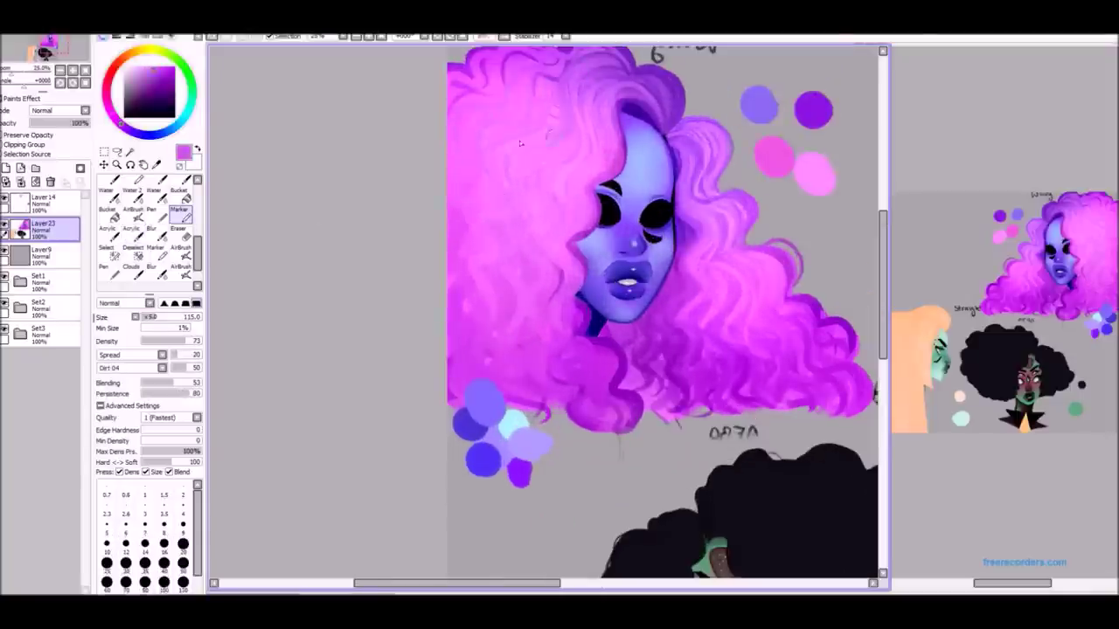
alt+click(575, 126)
scroll(505, 229, down, 3)
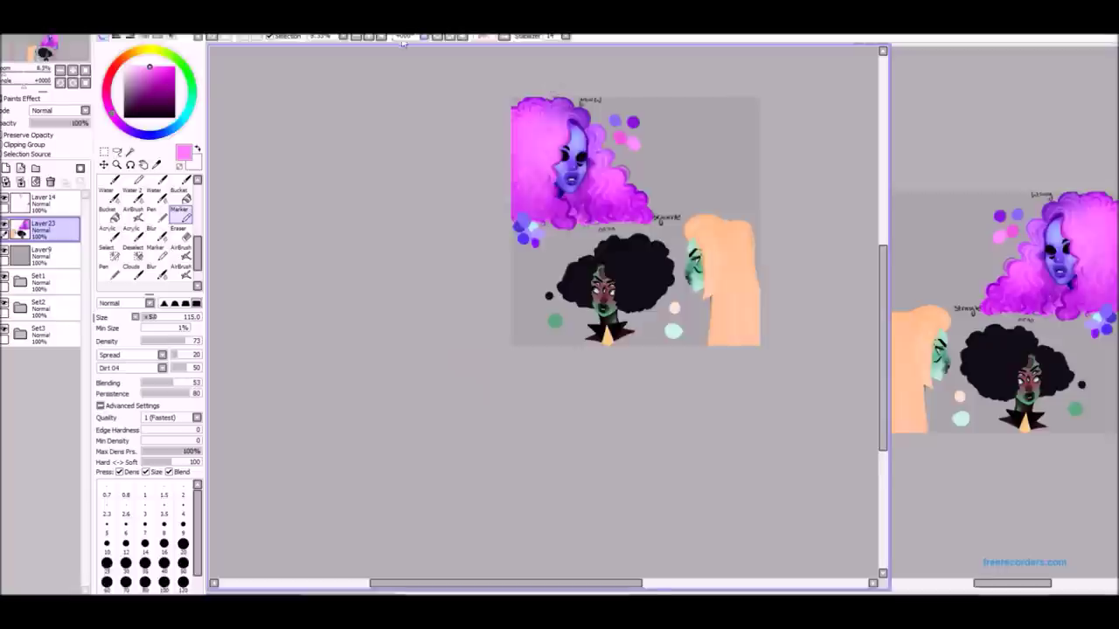
Flip the canvas view back and paint violet and pink strands around the parting and forehead hairline with the AirBrush at size 65.
key(h)
scroll(505, 229, up, 5)
click(133, 213)
scroll(715, 124, down, 2)
alt+click(715, 125)
scroll(715, 125, up, 1)
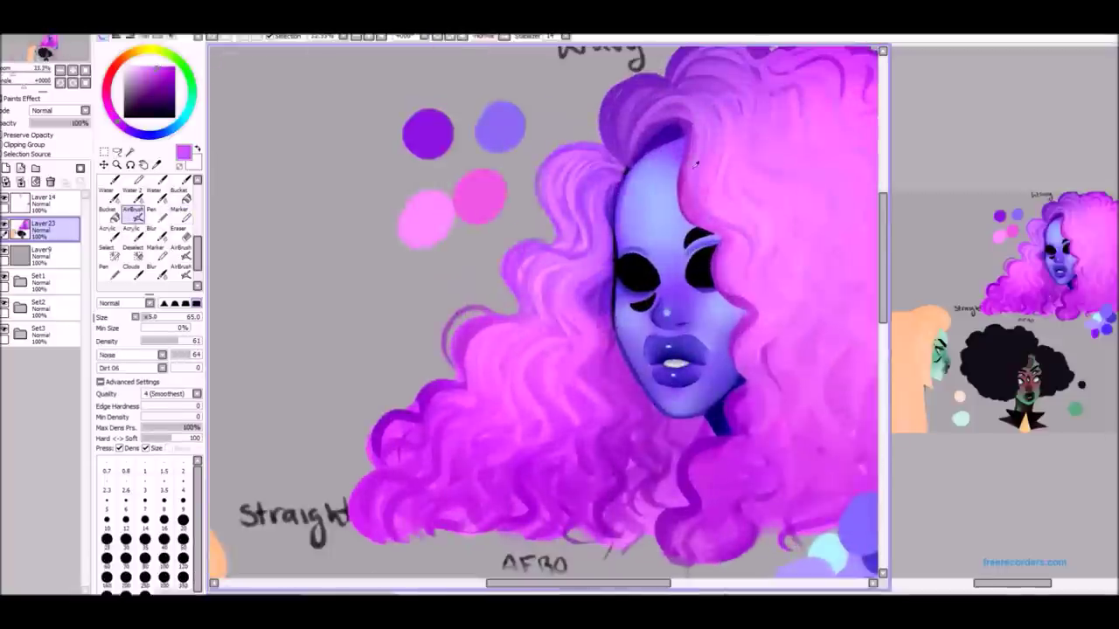
alt+click(736, 208)
drag(691, 110, 675, 123)
alt+click(675, 122)
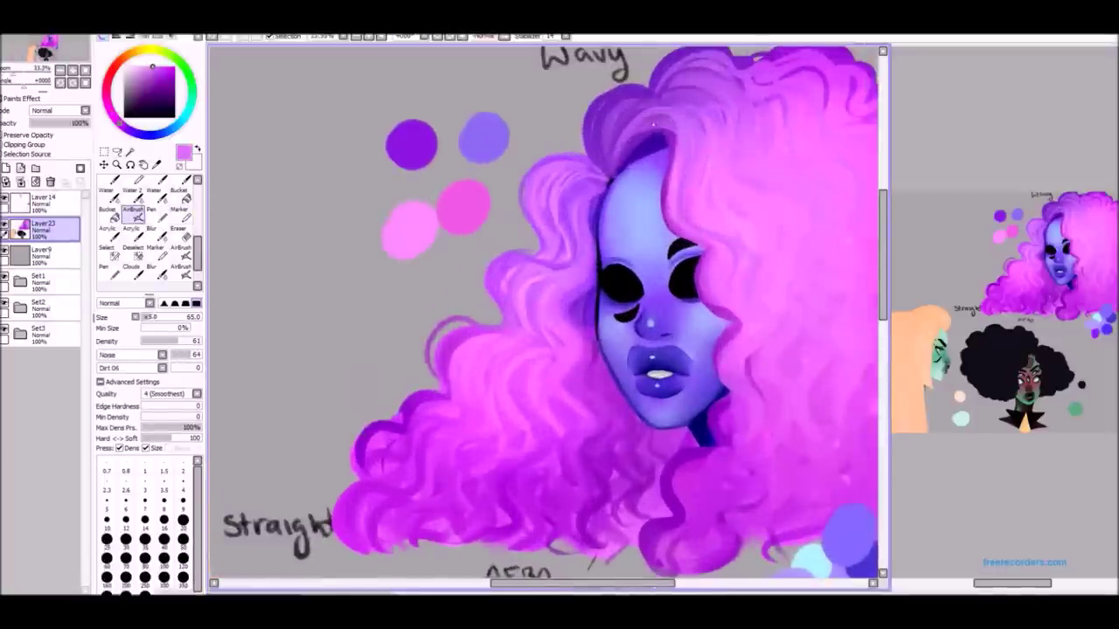
Extend alternating violet and pink strands from the parting down the front hair beside the face with the size 65 AirBrush.
scroll(708, 236, down, 2)
scroll(842, 200, up, 1)
alt+click(841, 199)
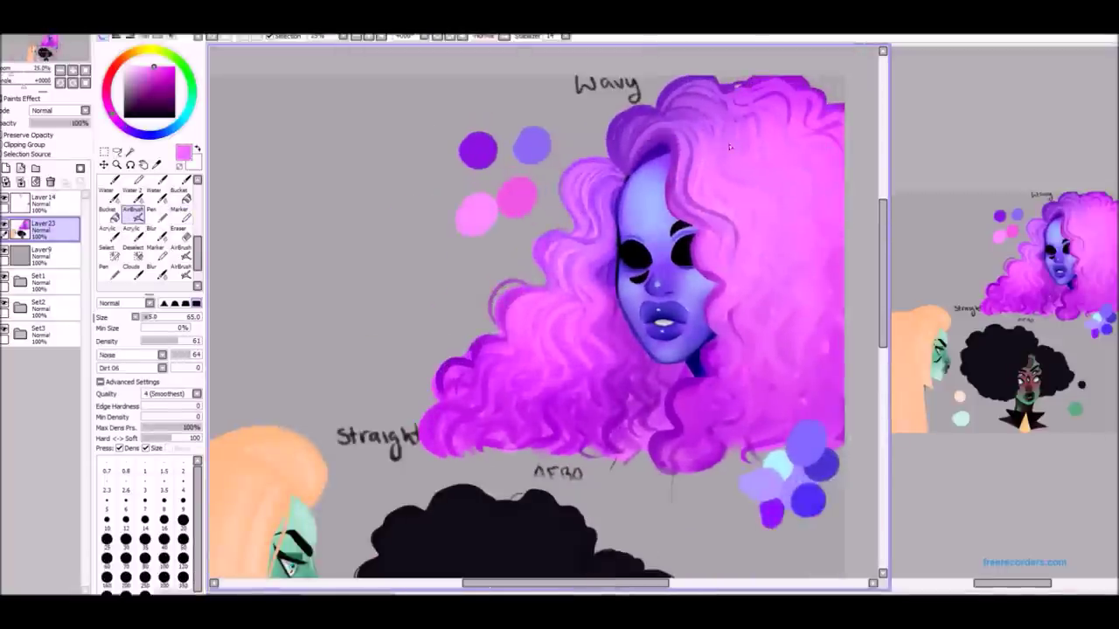
alt+click(692, 128)
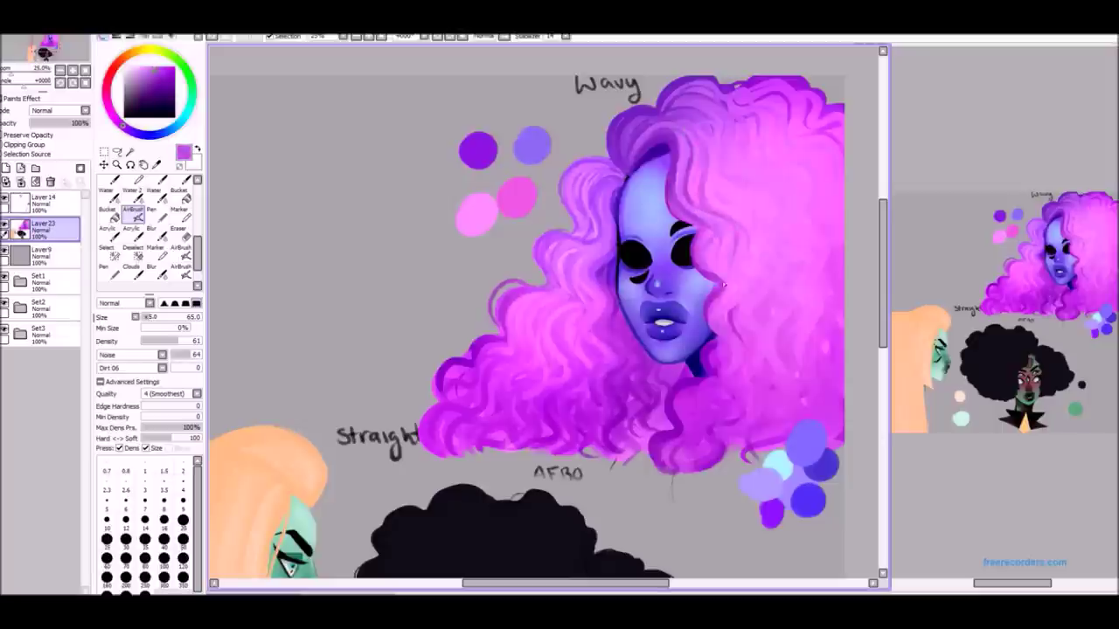
scroll(754, 290, down, 1)
alt+click(754, 290)
scroll(715, 188, up, 1)
alt+click(725, 223)
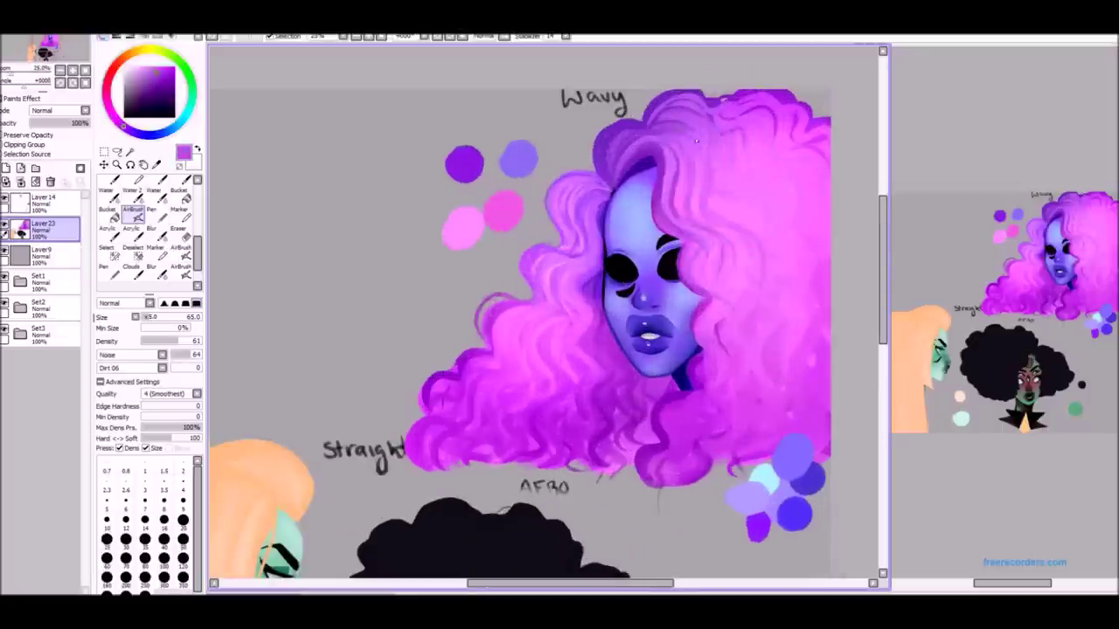
scroll(671, 132, up, 1)
alt+click(726, 184)
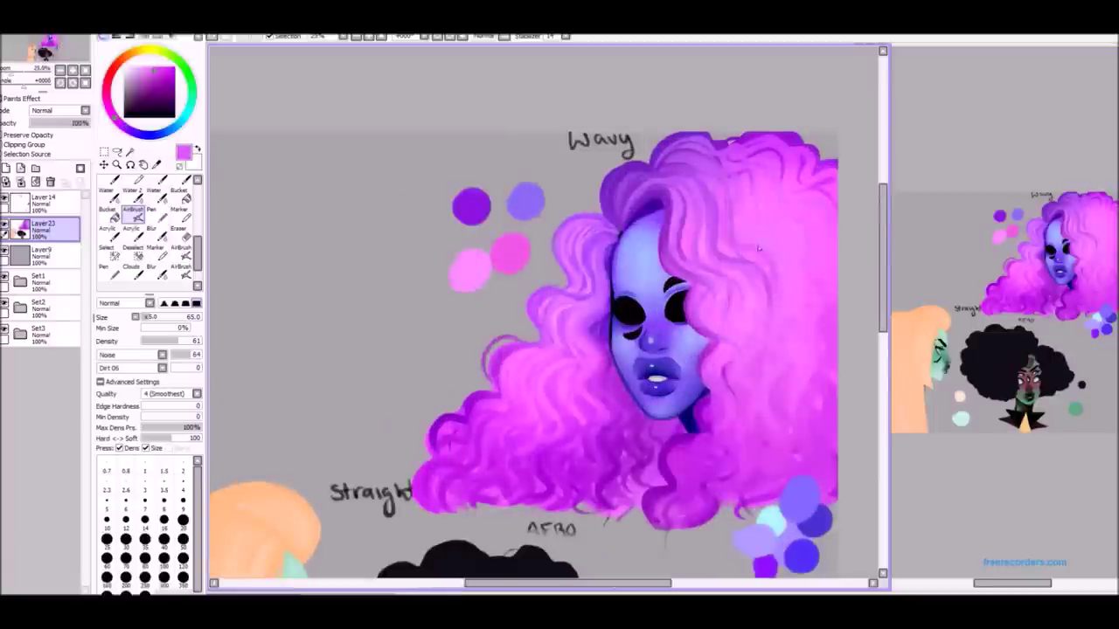
Sample a dark purple, flip the canvas view horizontally and draw long wavy strands down the front hair with the AirBrush.
alt+click(706, 428)
scroll(615, 172, down, 2)
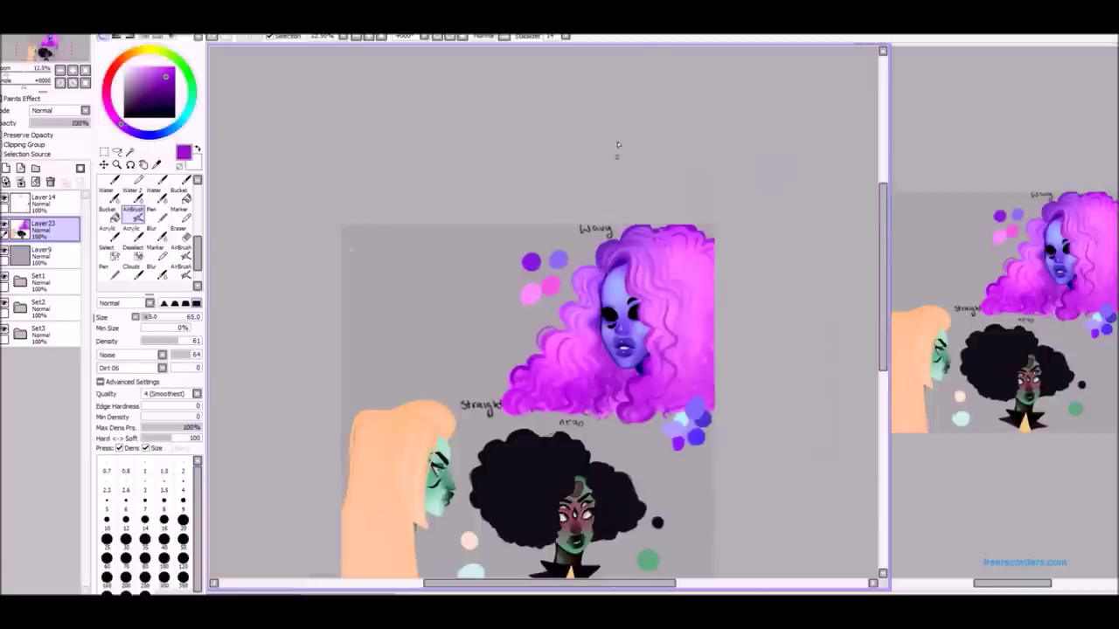
key(h)
scroll(616, 172, up, 2)
drag(426, 327, 393, 433)
mouse_move(441, 179)
mouse_down()
mouse_move(367, 385)
mouse_move(363, 306)
mouse_up()
drag(402, 162, 371, 220)
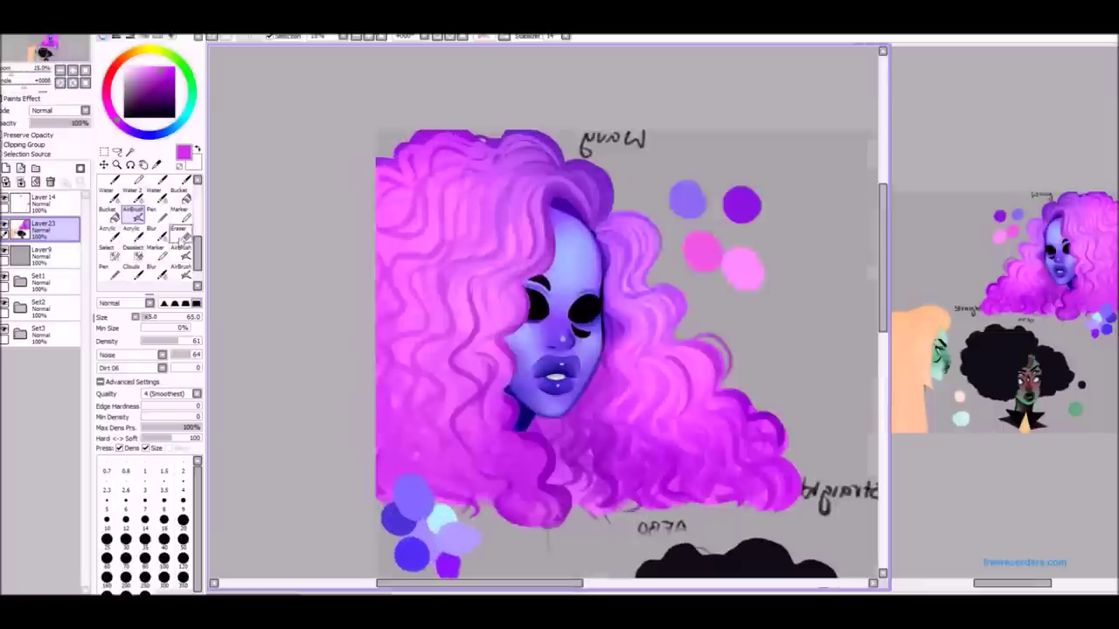
Soften the purple strands into the front hair with Acrylic at size 70.
click(131, 229)
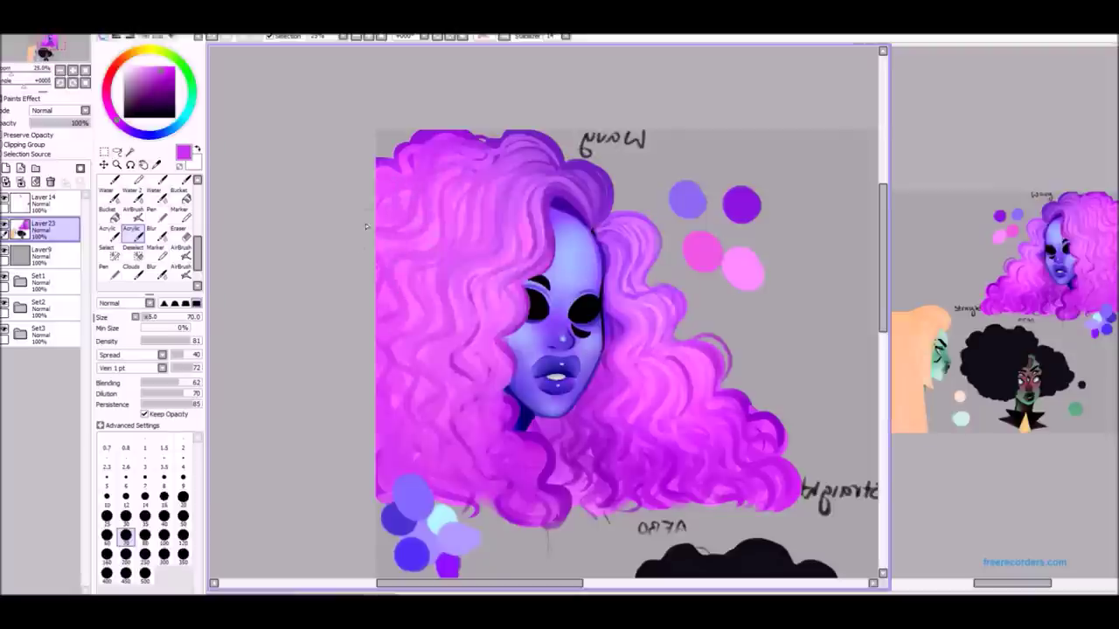
scroll(480, 170, down, 2)
scroll(406, 247, up, 2)
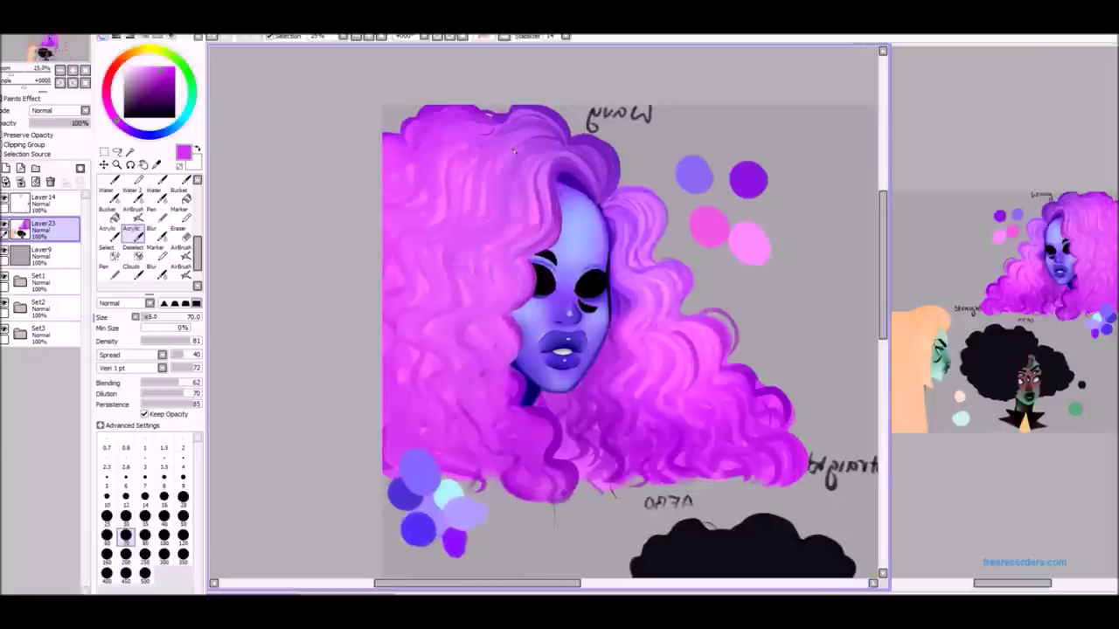
drag(421, 218, 367, 274)
Flip the canvas view back and draw blue-violet wavy strands over the front hair with the Marker at size 55.
click(179, 210)
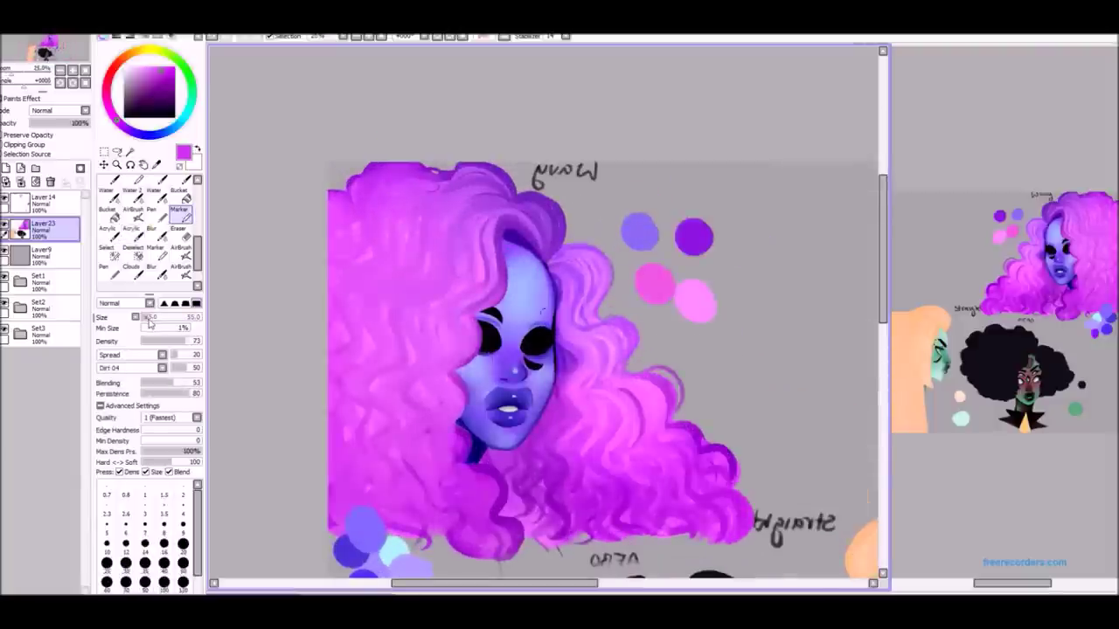
scroll(445, 431, down, 3)
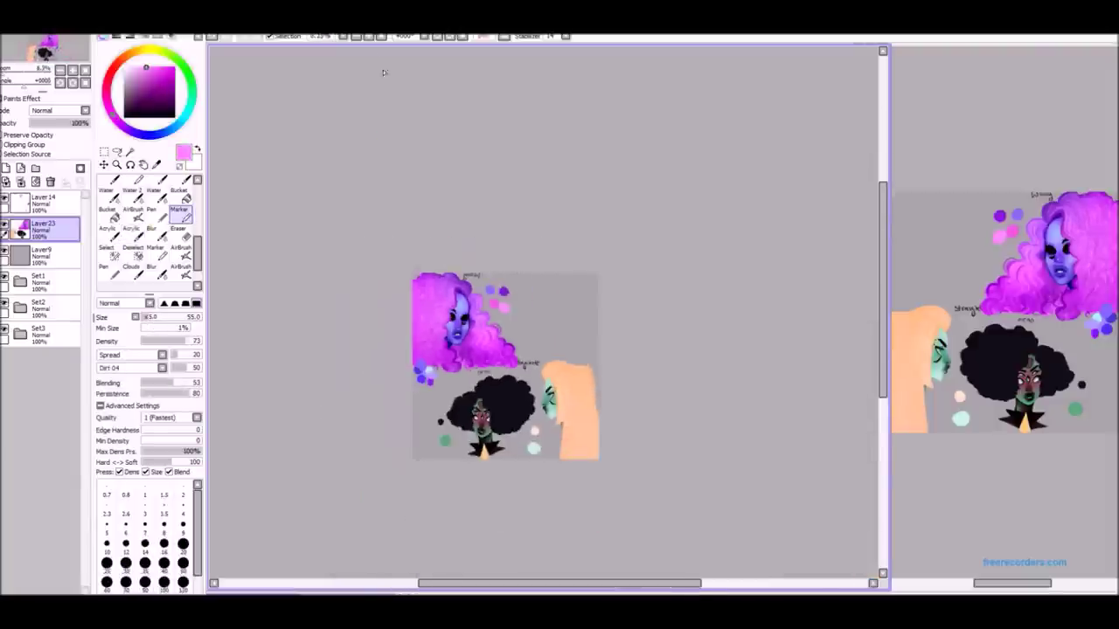
key(h)
scroll(524, 263, up, 3)
scroll(568, 219, down, 2)
scroll(621, 153, up, 3)
right_click(622, 153)
scroll(622, 153, down, 1)
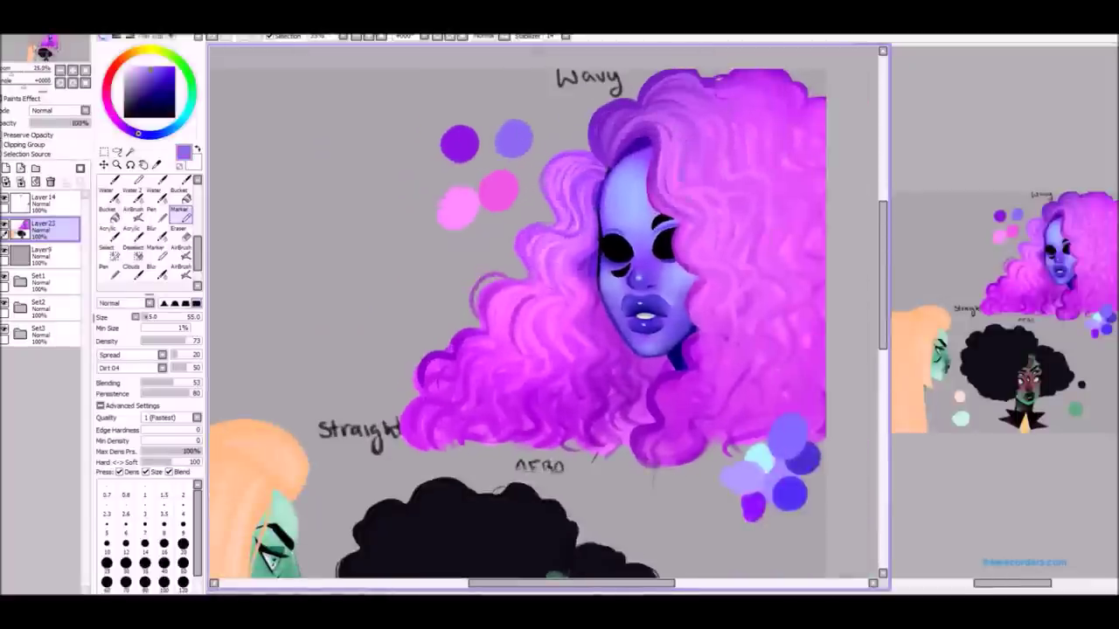
right_click(721, 265)
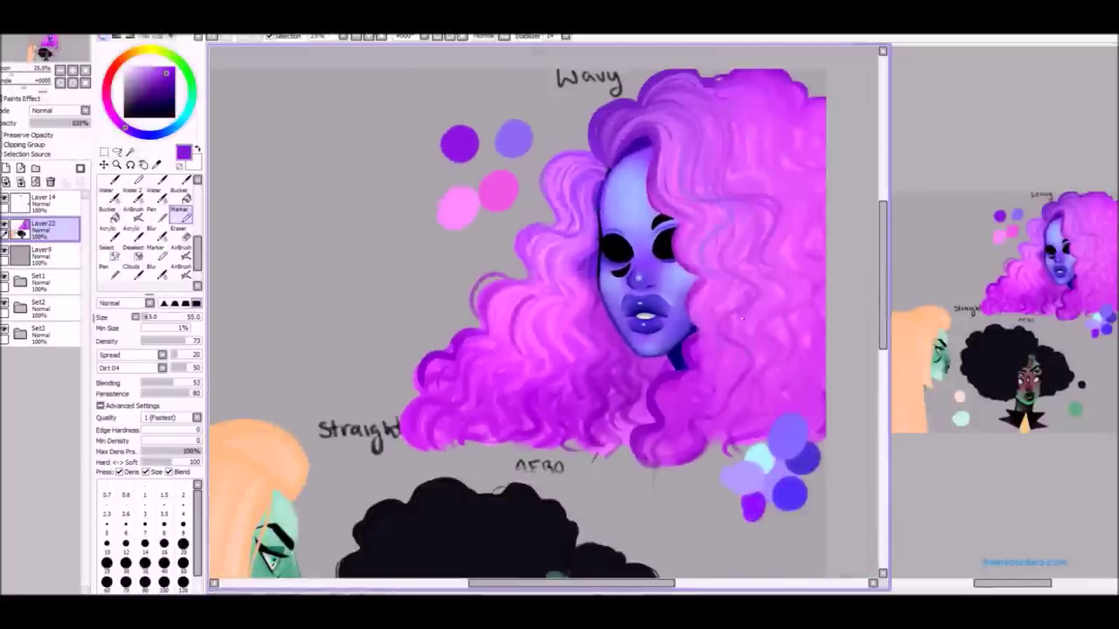
Paint sampled pink strands over the side curls and the front section of the wavy hair with the AirBrush at size 100.
key(v)
right_click(762, 268)
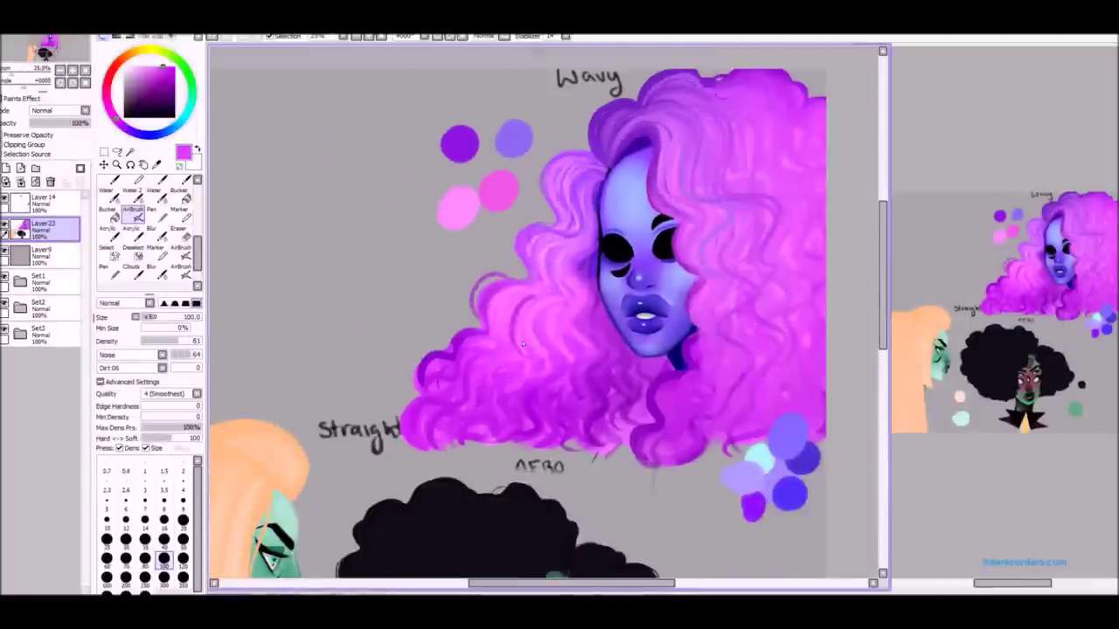
right_click(568, 333)
drag(741, 306, 732, 374)
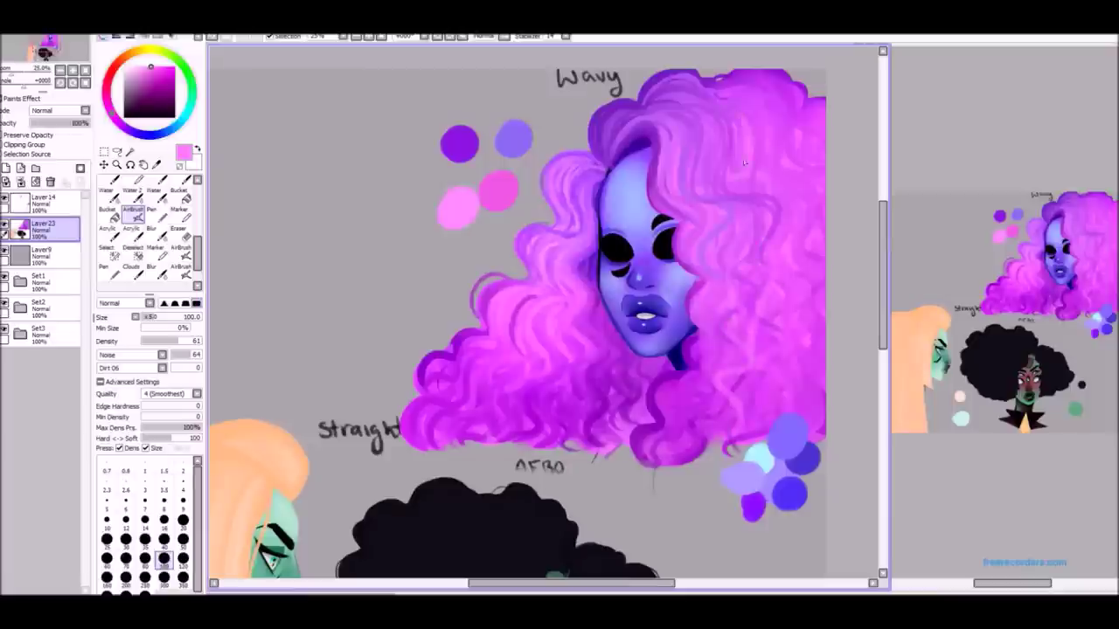
right_click(741, 194)
drag(741, 194, 761, 112)
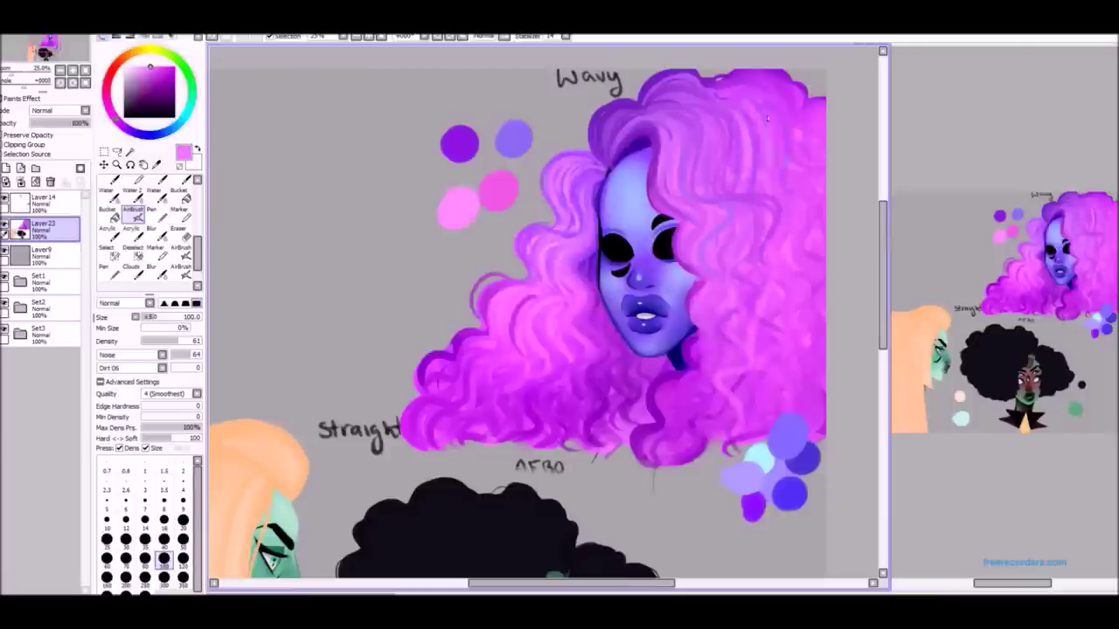
Flip the canvas view, draw dark purple strands on the front hair's outer area and blend them with Acrylic at size 85.
scroll(559, 201, down, 2)
key(h)
scroll(559, 202, up, 2)
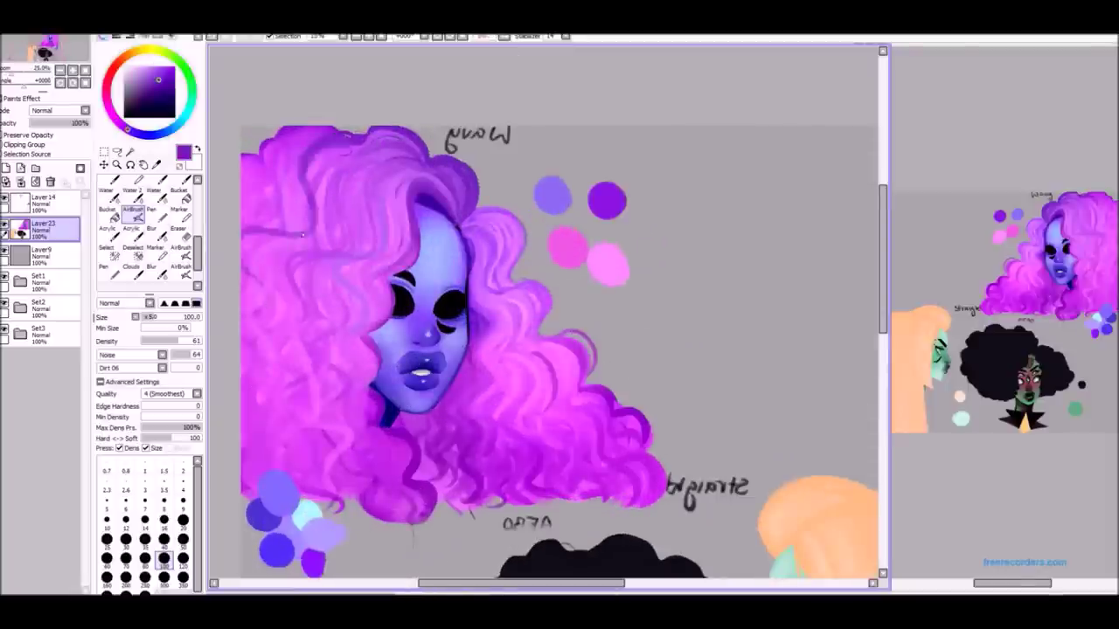
click(132, 229)
drag(301, 173, 262, 218)
right_click(288, 228)
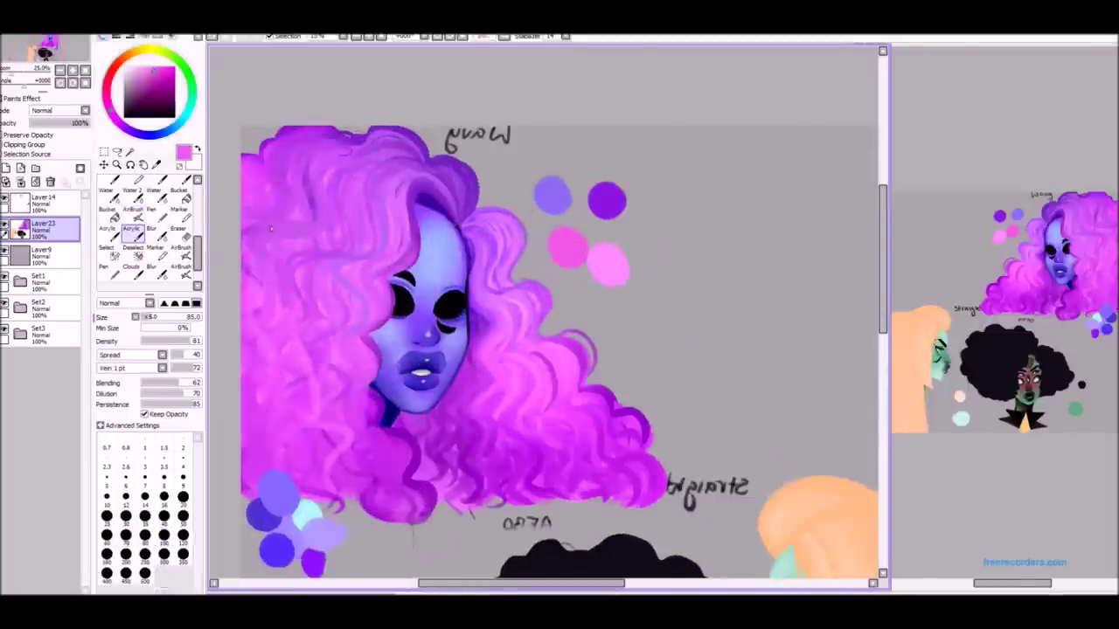
Layer sampled pink wavy strands from the crown down past the face with the AirBrush at size 100.
key(v)
right_click(294, 428)
right_click(357, 321)
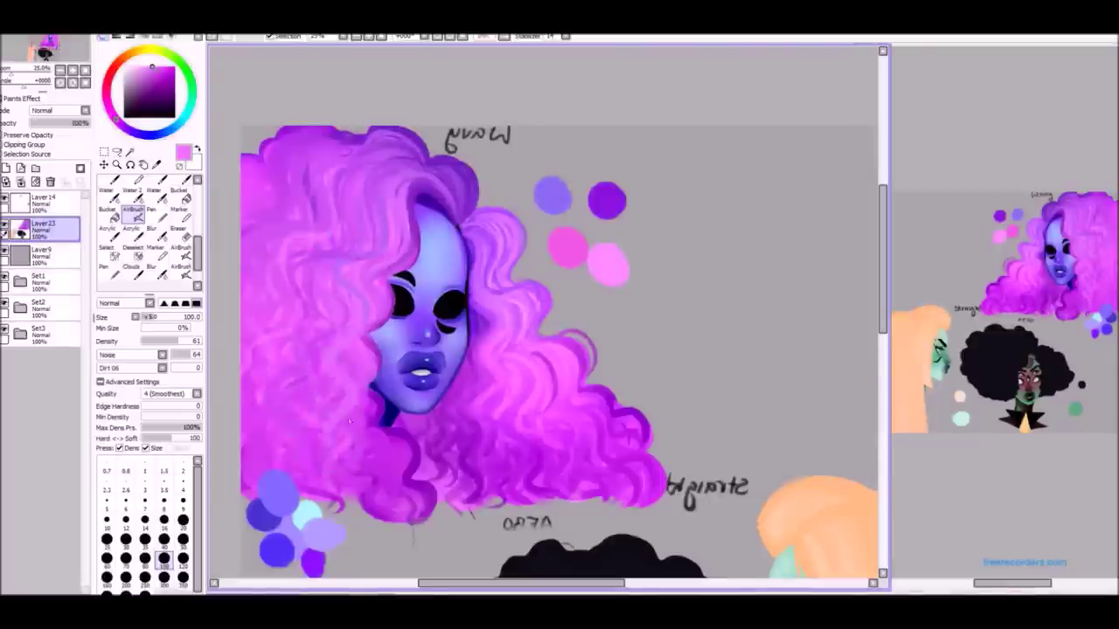
drag(330, 186, 371, 266)
scroll(387, 283, down, 1)
scroll(385, 262, up, 3)
drag(365, 336, 391, 279)
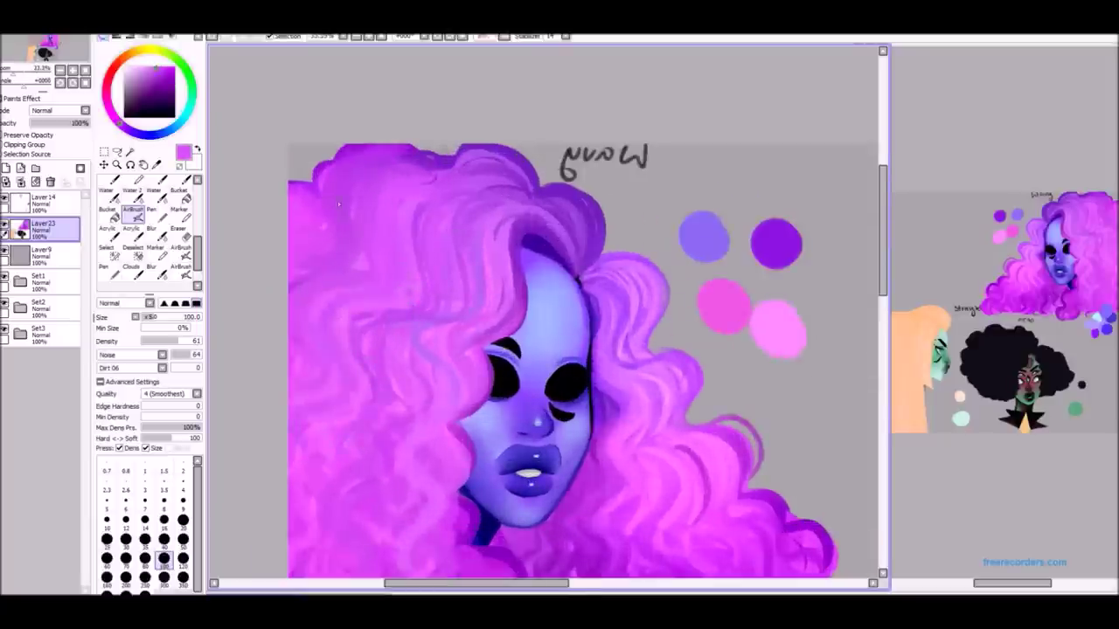
Add light pink wavy highlights from the hairline across the upper front hair with the size 100 AirBrush.
scroll(317, 189, down, 1)
scroll(502, 226, up, 1)
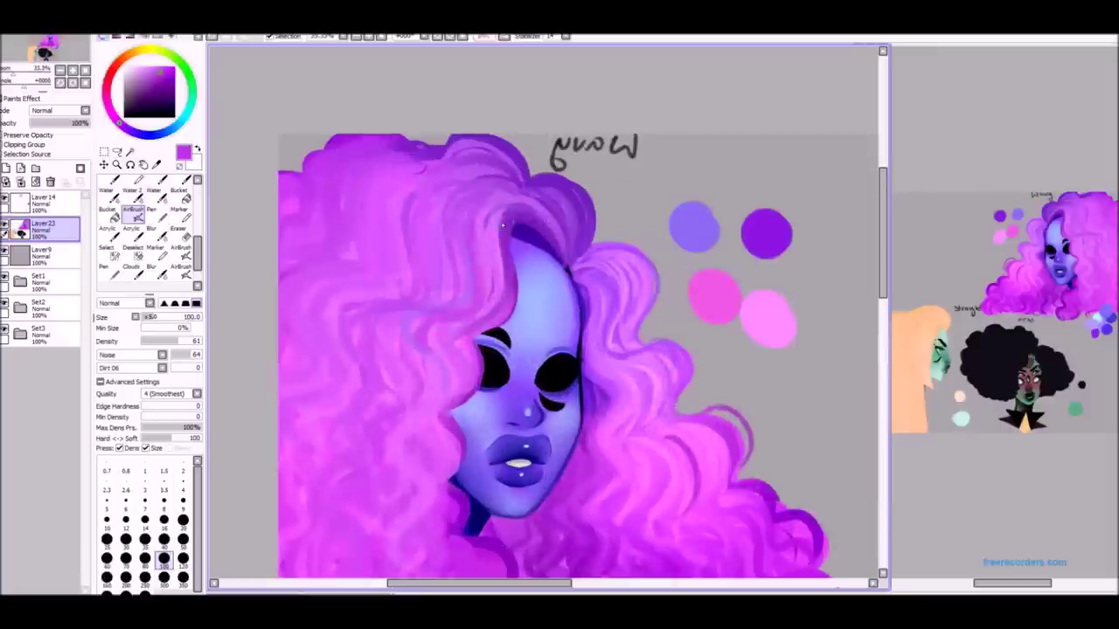
alt+click(713, 447)
drag(476, 223, 456, 309)
drag(423, 260, 350, 297)
scroll(420, 262, down, 3)
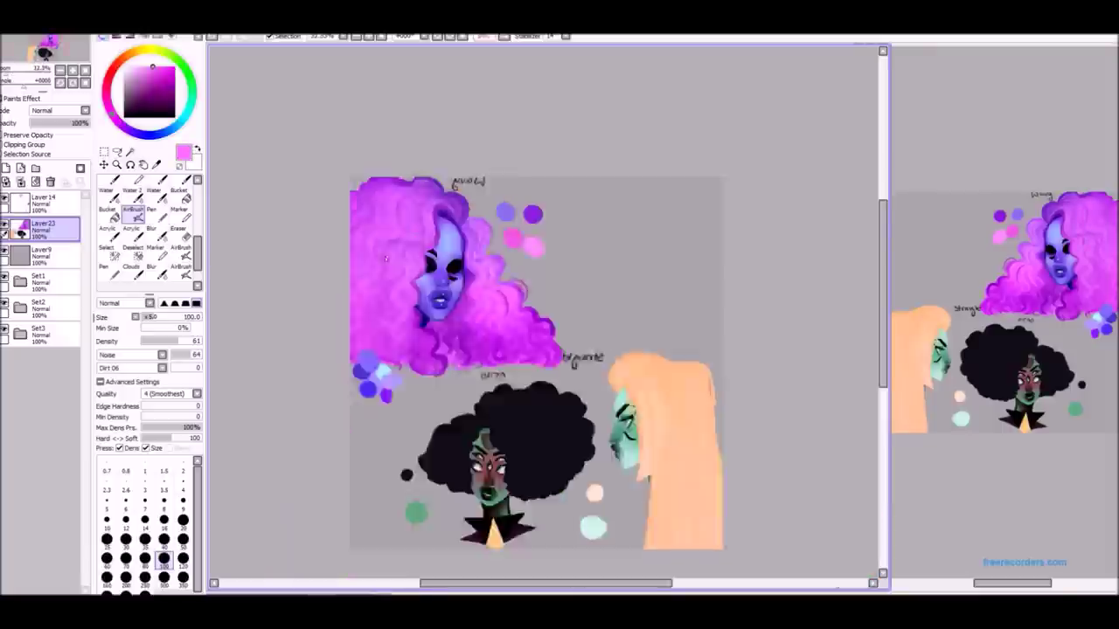
scroll(420, 263, up, 3)
mouse_move(437, 310)
mouse_down()
mouse_move(412, 253)
mouse_move(418, 236)
mouse_up()
alt+click(374, 233)
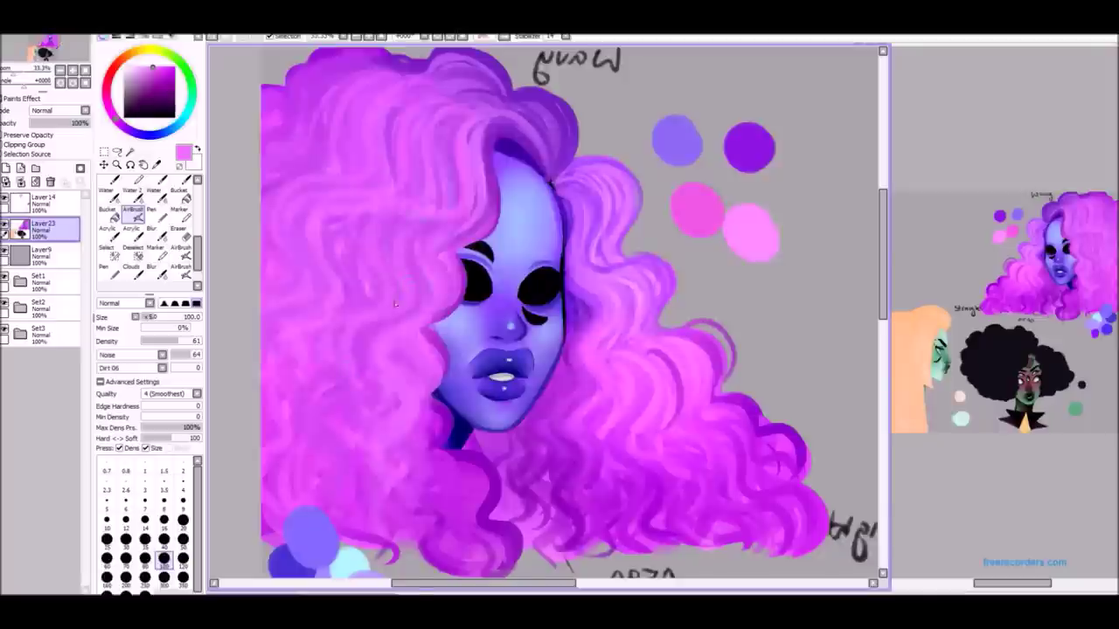
Blend the pink highlights and purple shadows of the front hair with Acrylic at size 60.
scroll(417, 393, down, 1)
click(131, 229)
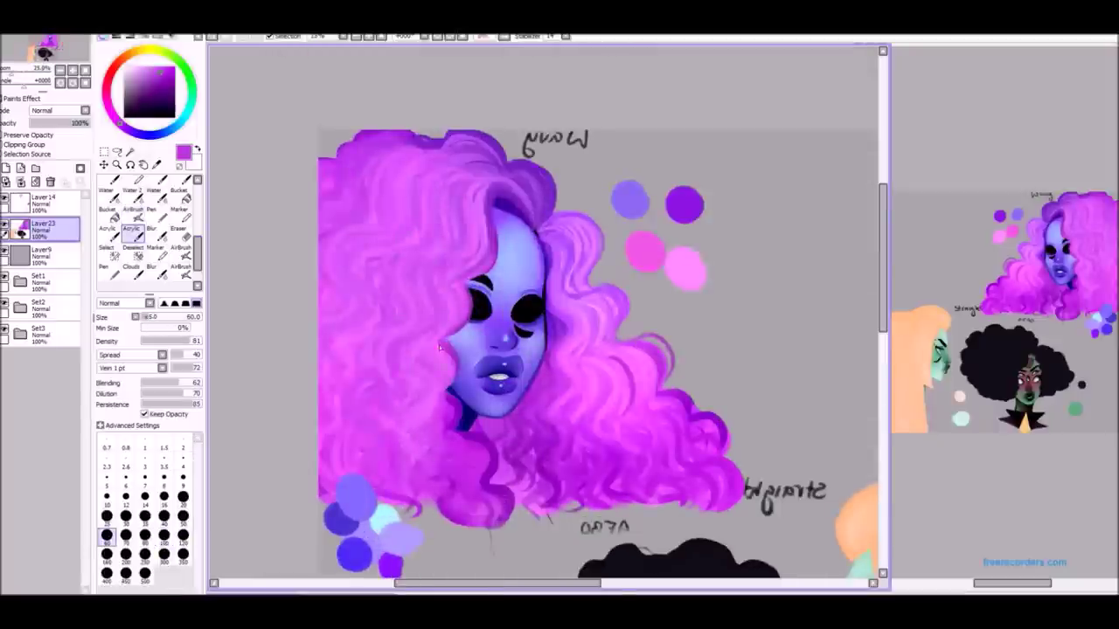
scroll(382, 355, down, 1)
scroll(464, 379, up, 1)
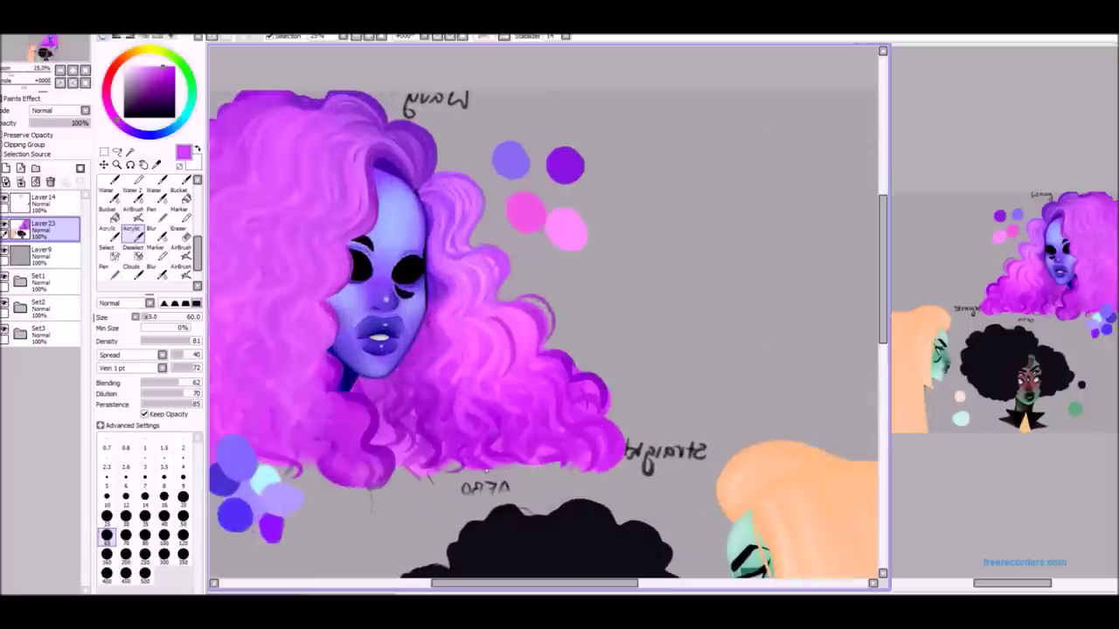
Shade the lower curls around the neck with purple, using the Marker at size 55 and the AirBrush at size 100.
click(132, 210)
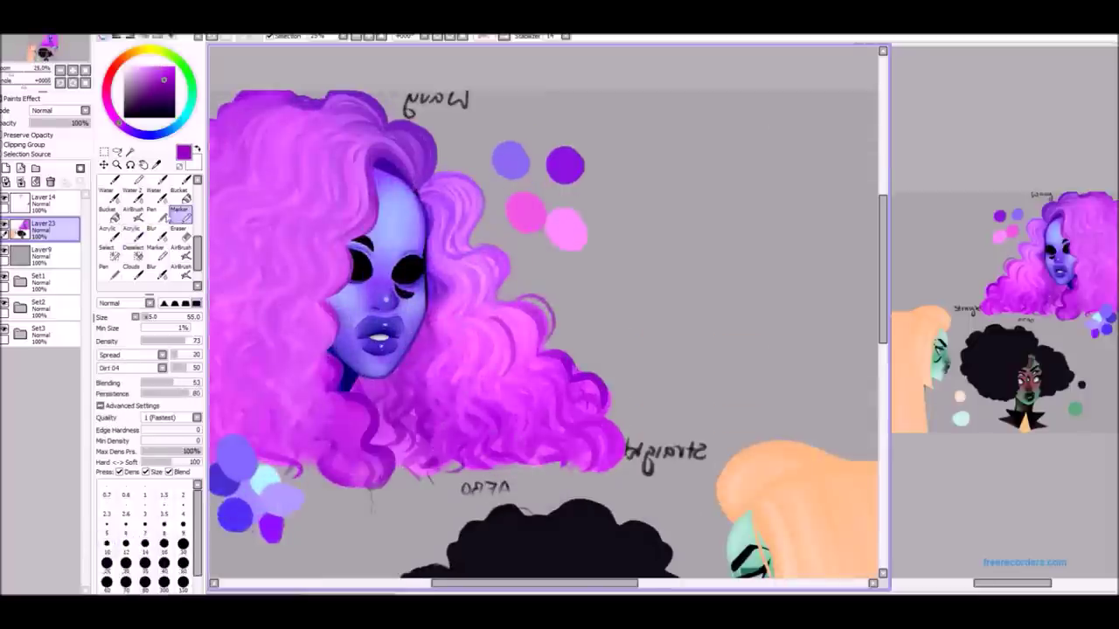
scroll(392, 394, up, 2)
mouse_move(330, 392)
mouse_down()
mouse_move(320, 537)
mouse_move(242, 301)
mouse_move(273, 528)
mouse_move(389, 393)
mouse_move(381, 447)
mouse_move(406, 518)
mouse_move(436, 505)
mouse_up()
scroll(581, 321, down, 2)
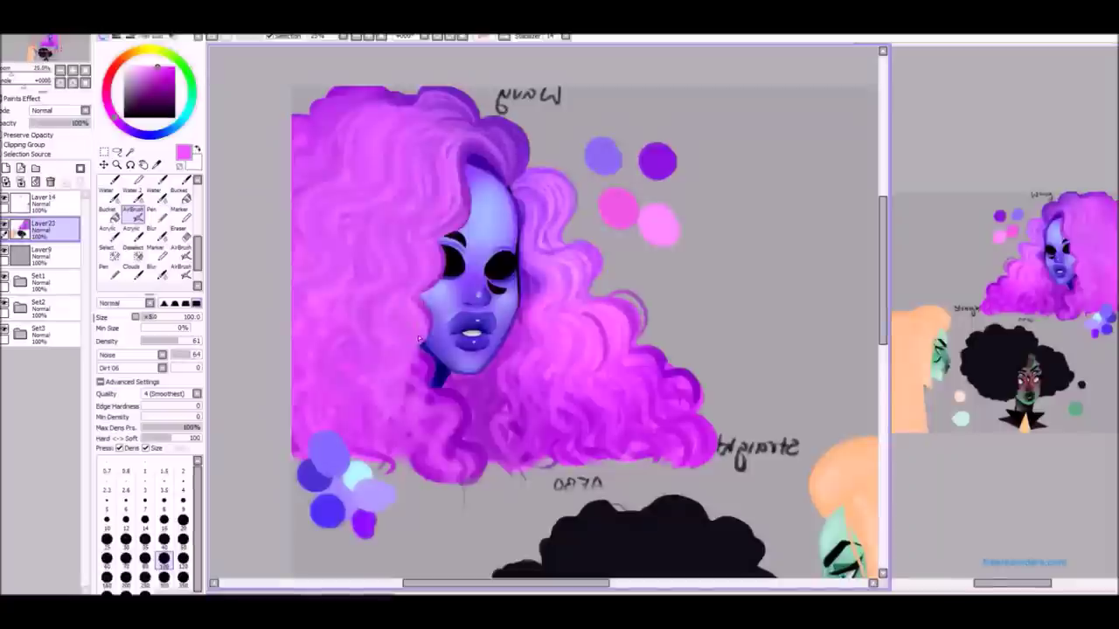
Brighten the front curls beside the jaw with light pink strands using the AirBrush at size 100.
scroll(417, 278, up, 2)
scroll(417, 278, down, 4)
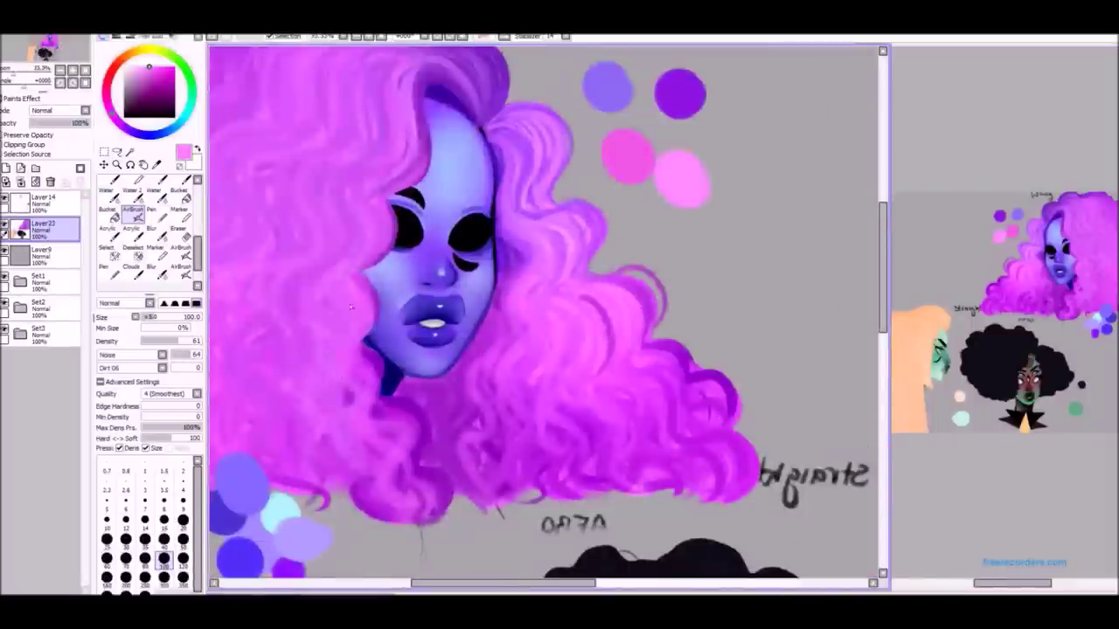
scroll(382, 259, up, 1)
scroll(382, 260, down, 2)
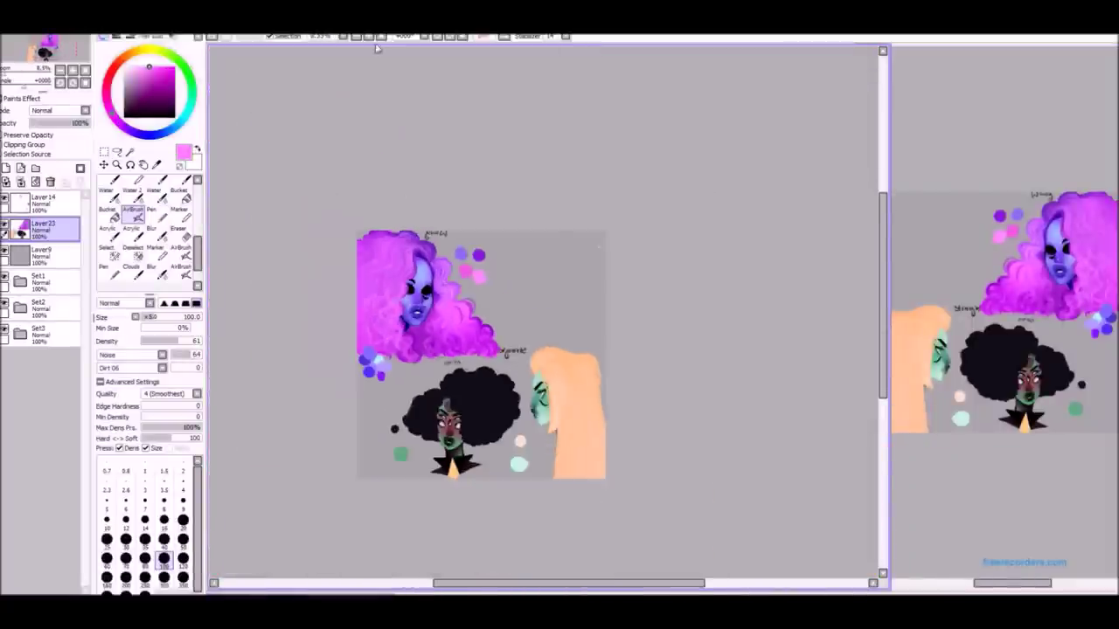
Flip the canvas view back and add violet and pink wavy strands to the lower front hair with the size 100 AirBrush.
key(h)
scroll(525, 245, up, 5)
scroll(776, 251, down, 3)
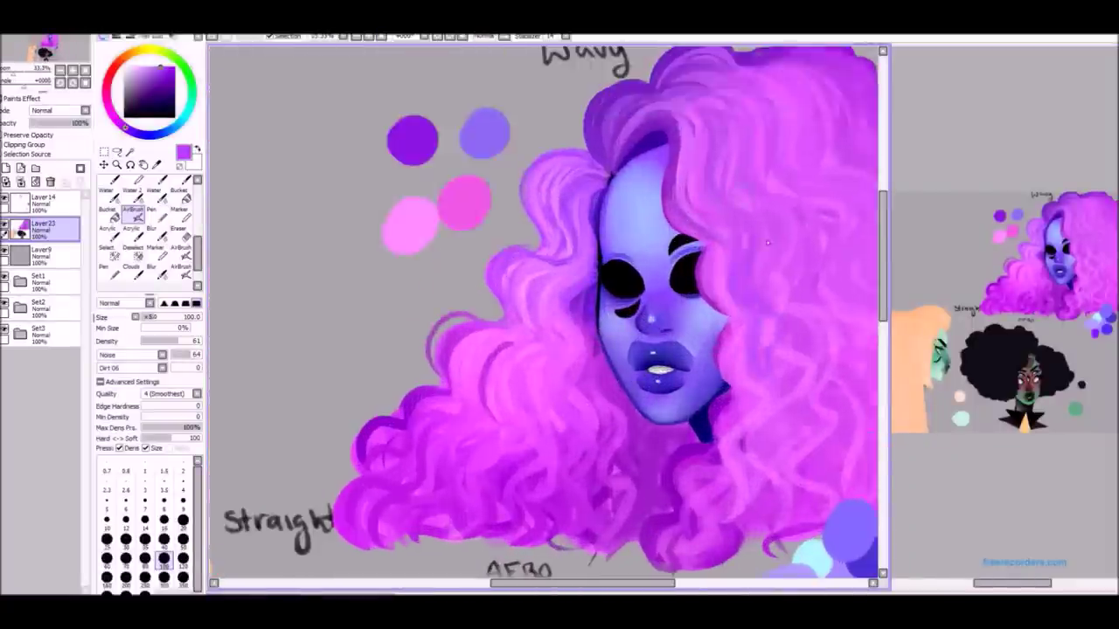
scroll(776, 251, up, 1)
scroll(769, 236, down, 2)
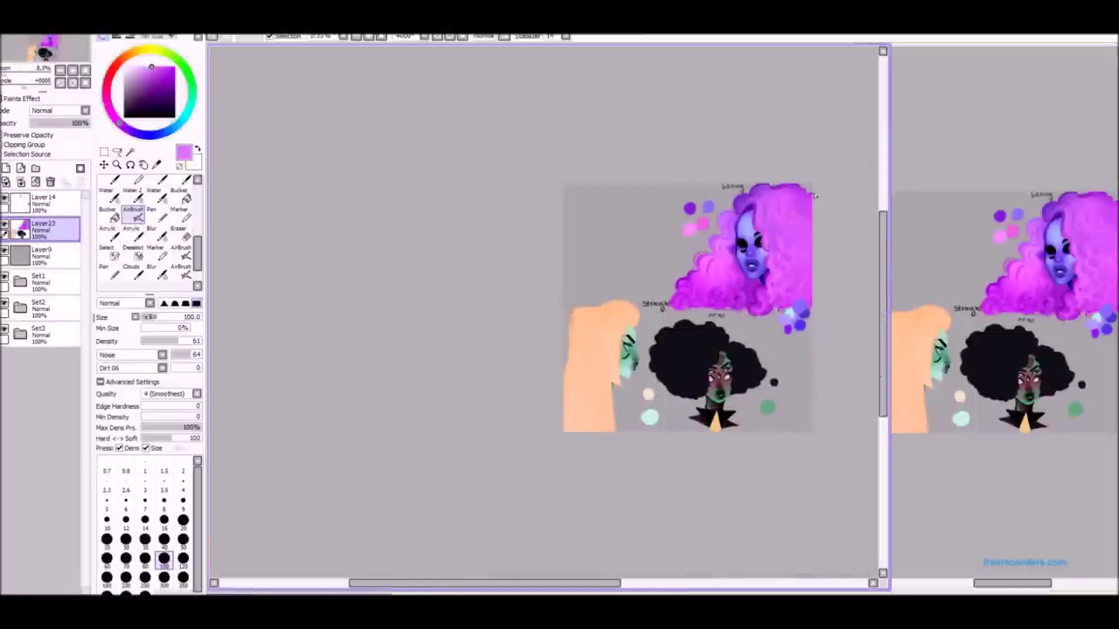
Add pink strands and purple shading through the crown and front of the wavy hair with the AirBrush at size 100.
scroll(760, 219, up, 3)
alt+click(774, 249)
scroll(774, 249, down, 2)
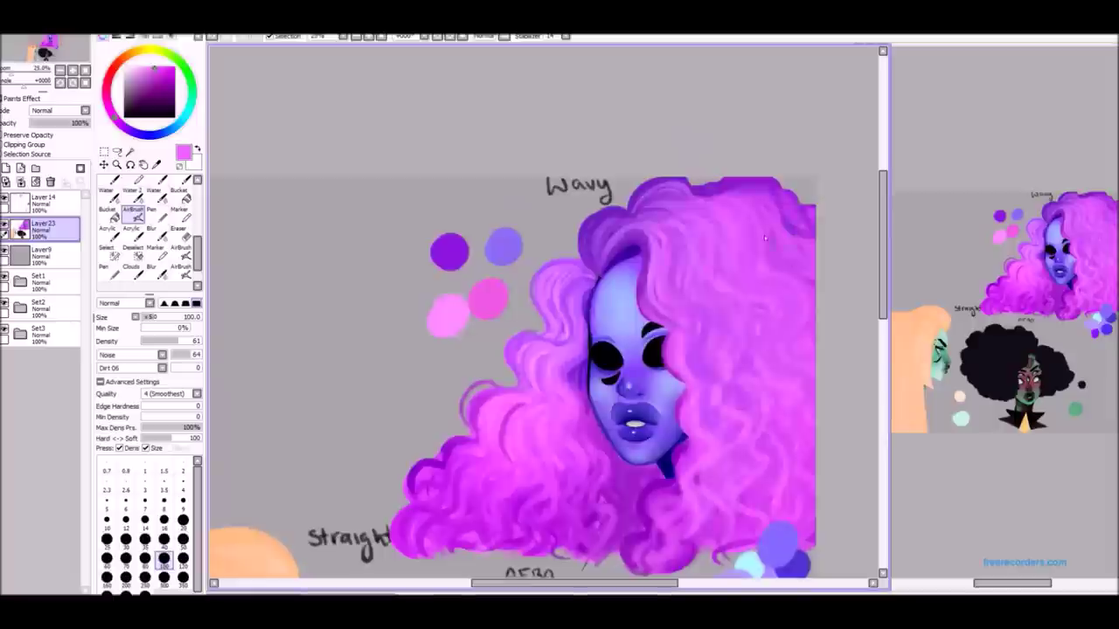
scroll(642, 226, up, 1)
scroll(662, 211, down, 2)
scroll(662, 211, up, 2)
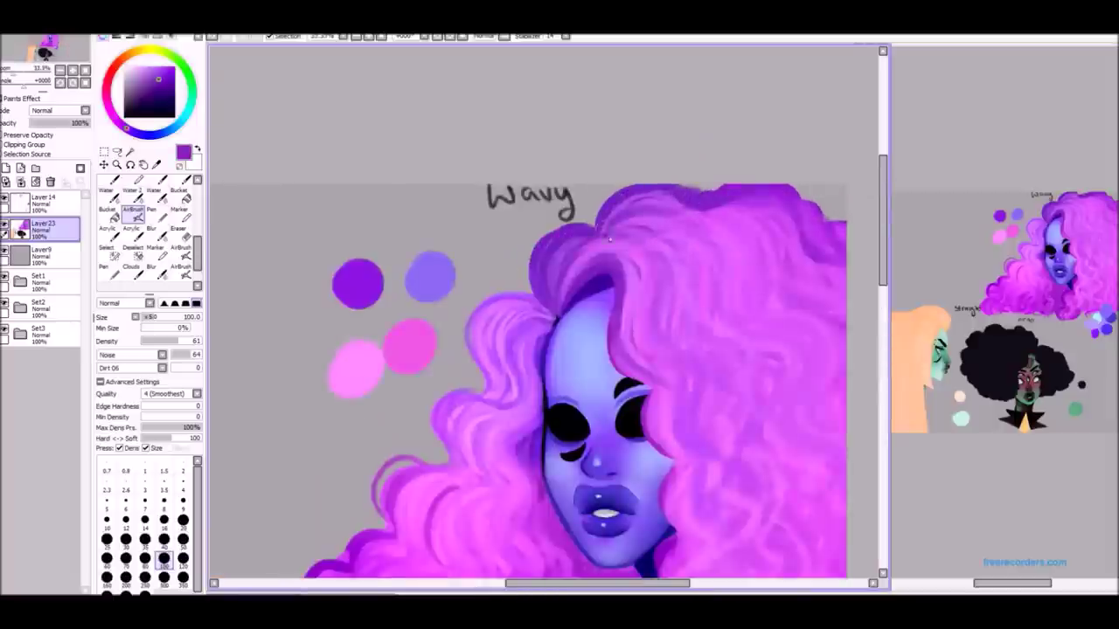
scroll(737, 181, down, 2)
scroll(737, 181, up, 1)
alt+click(737, 181)
scroll(760, 175, up, 2)
Blend pink over the curls beside the cheek and the front hair using Acrylic at size 60.
key(a)
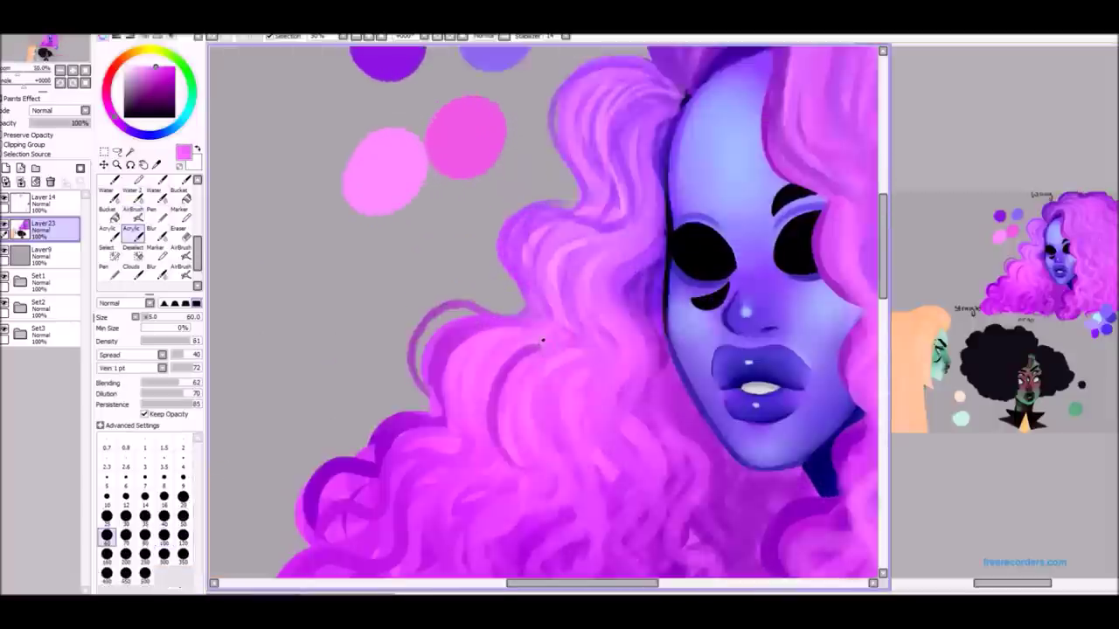
alt+click(520, 374)
scroll(520, 374, down, 1)
scroll(519, 375, up, 1)
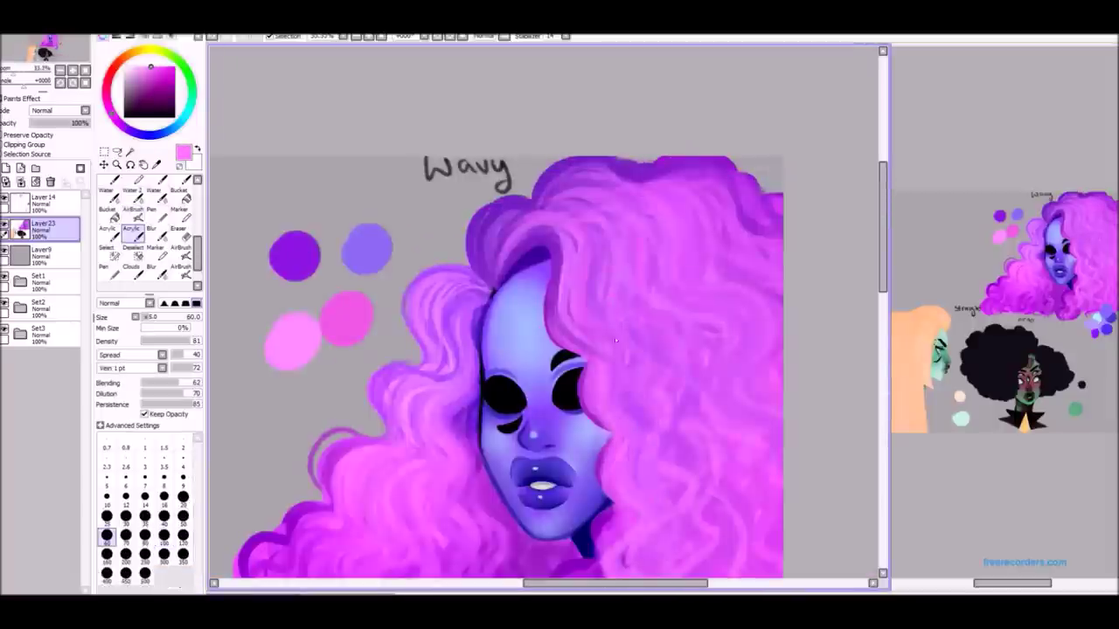
scroll(672, 446, down, 1)
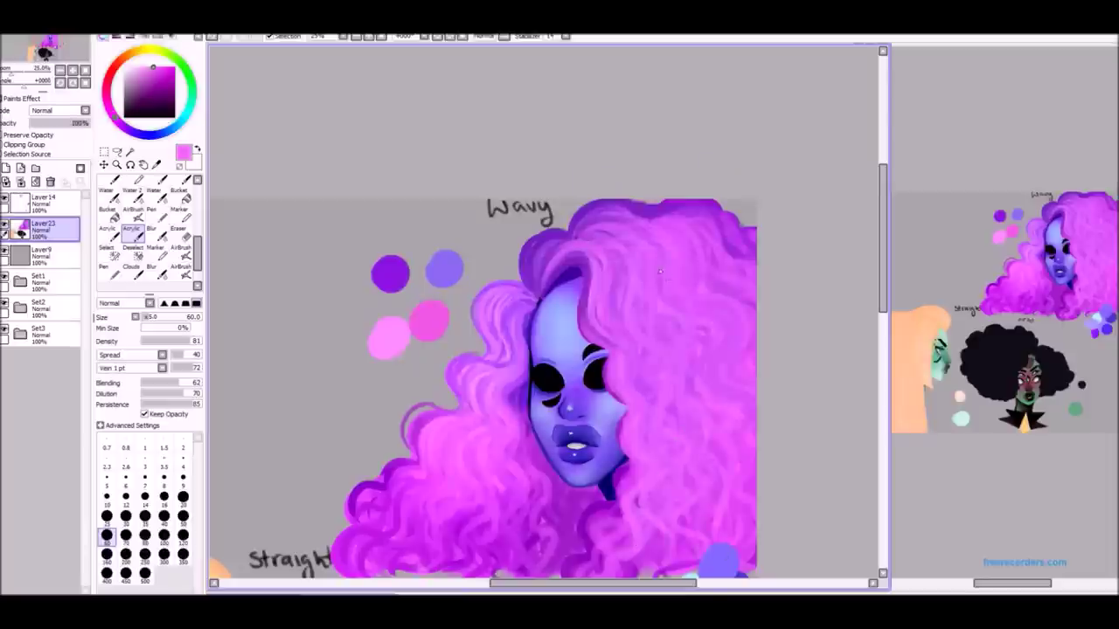
scroll(660, 272, down, 1)
scroll(660, 272, up, 1)
Flip the canvas view and paint light pink wavy highlights on the front hair with the AirBrush at size 100.
key(a)
key(h)
scroll(492, 218, up, 2)
scroll(492, 219, down, 1)
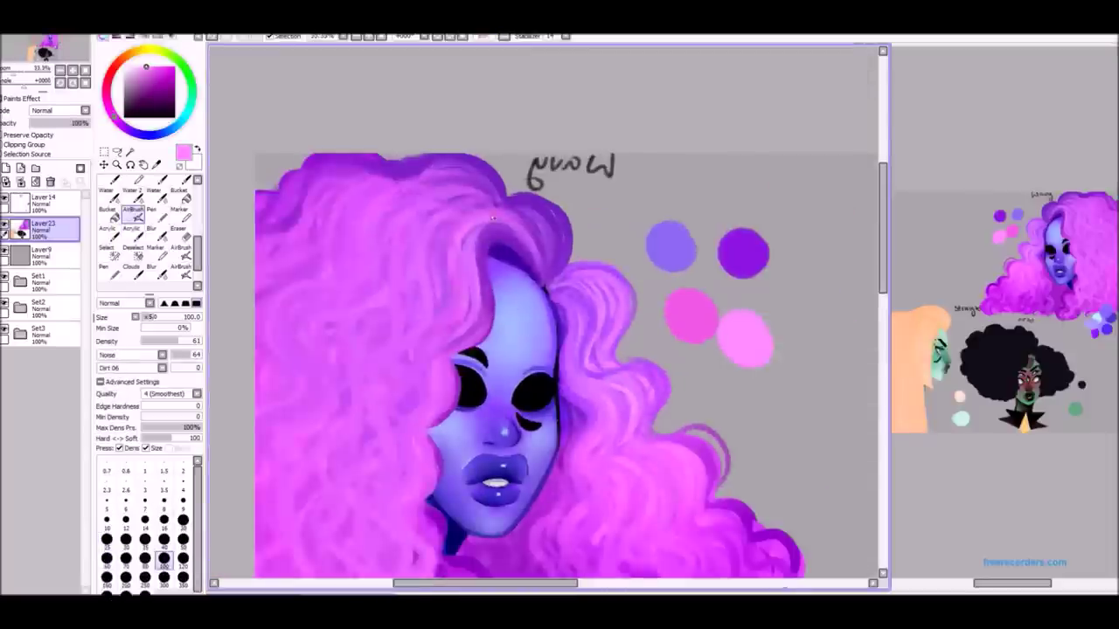
scroll(411, 419, down, 2)
scroll(384, 324, up, 1)
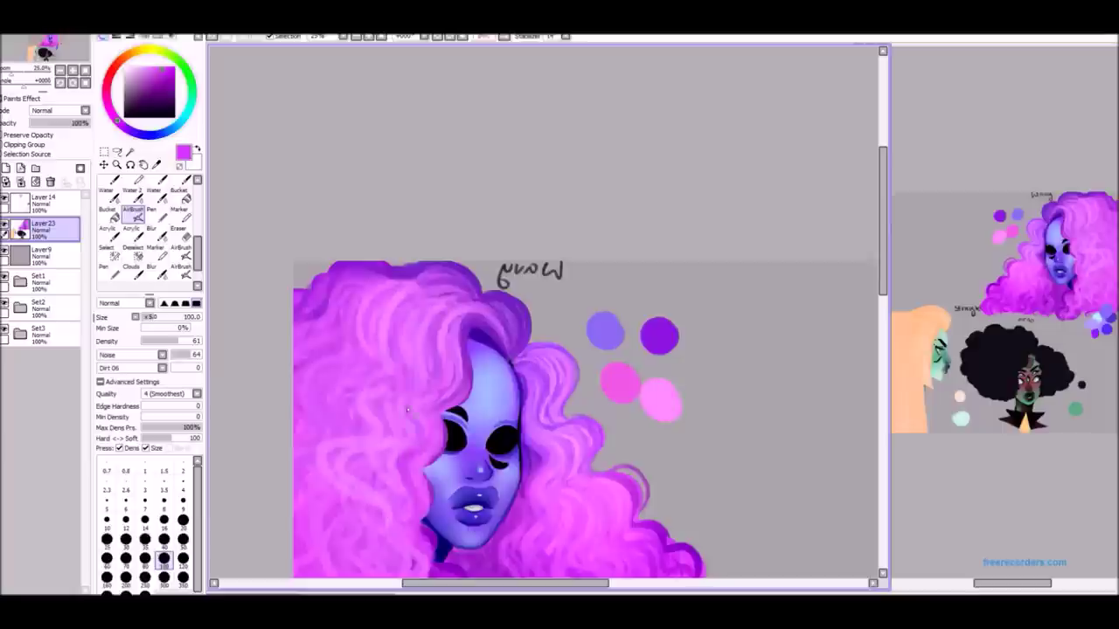
scroll(420, 380, up, 1)
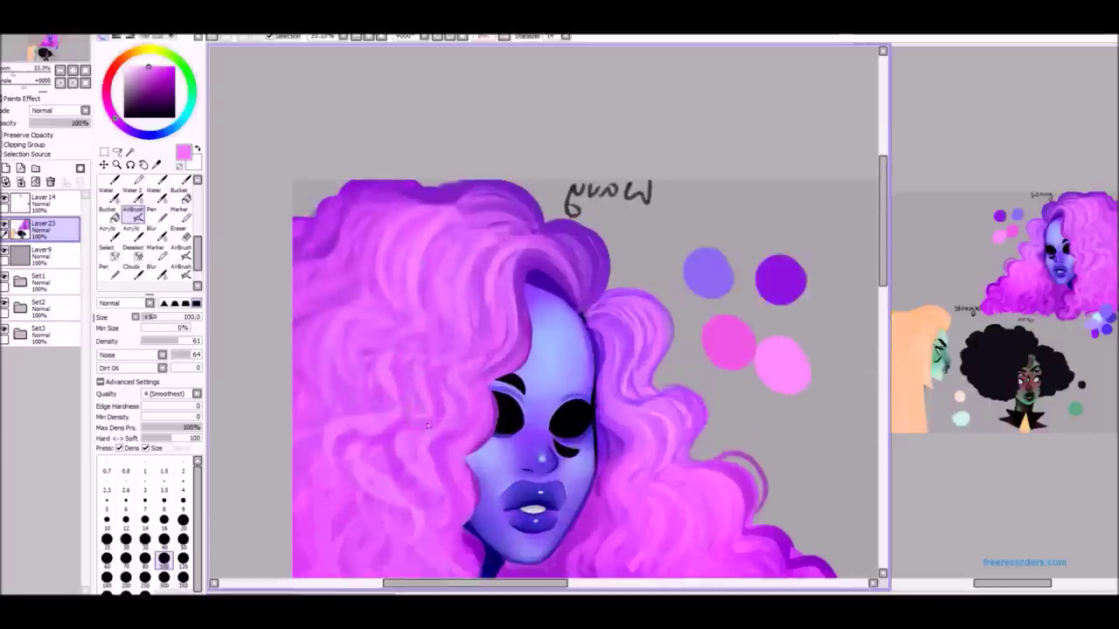
drag(354, 447, 411, 321)
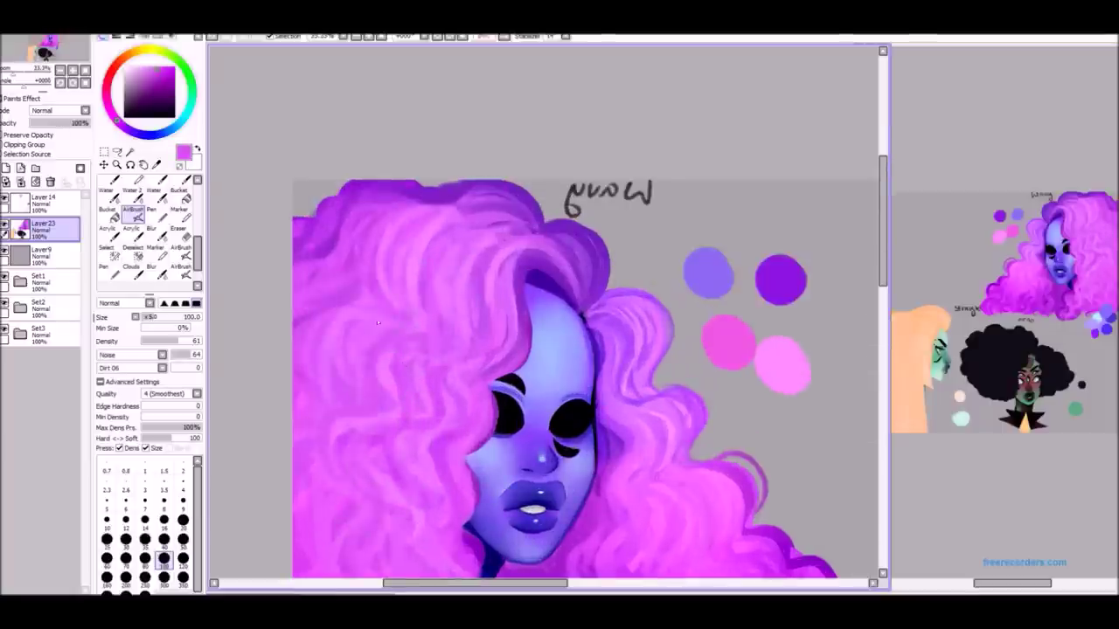
Soften the violet and pink strands on the outer front hair with Acrylic at size 60.
scroll(417, 219, down, 2)
key(a)
scroll(368, 262, up, 1)
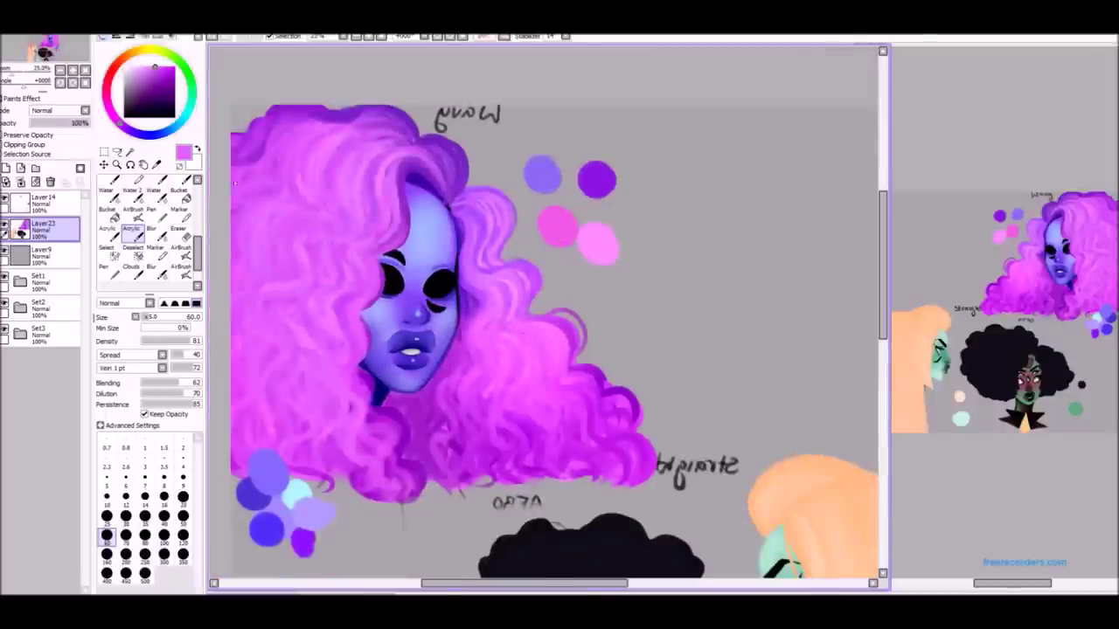
scroll(332, 300, down, 1)
scroll(362, 216, up, 2)
Shade the hair edge beside the face and the crown in dark purple, using Acrylic at size 60.
key(n)
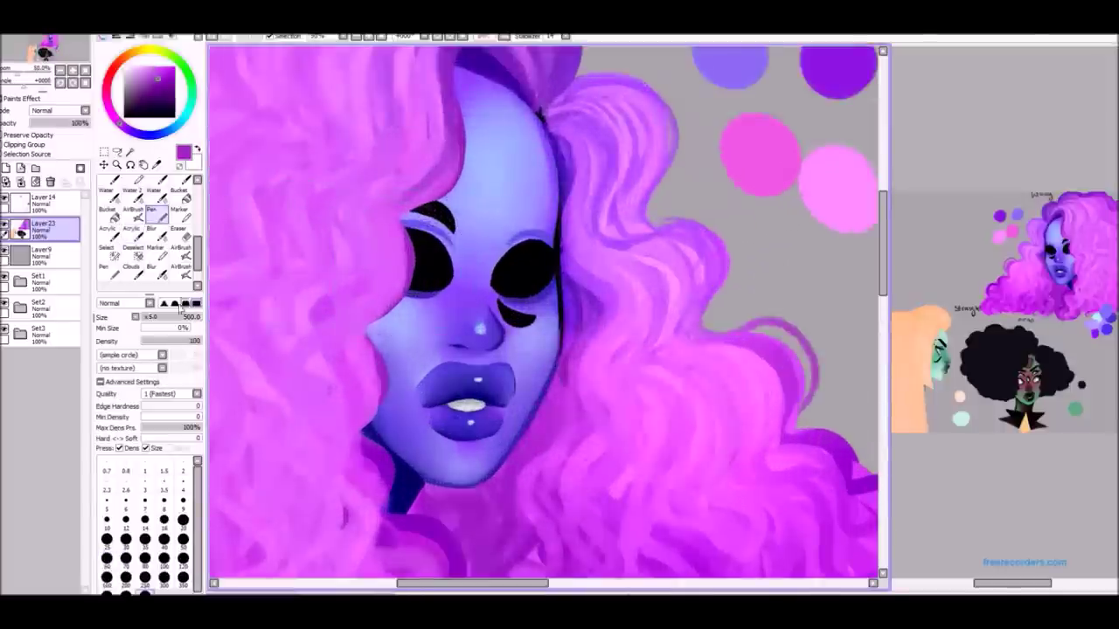
scroll(376, 384, down, 4)
scroll(358, 411, up, 3)
key(a)
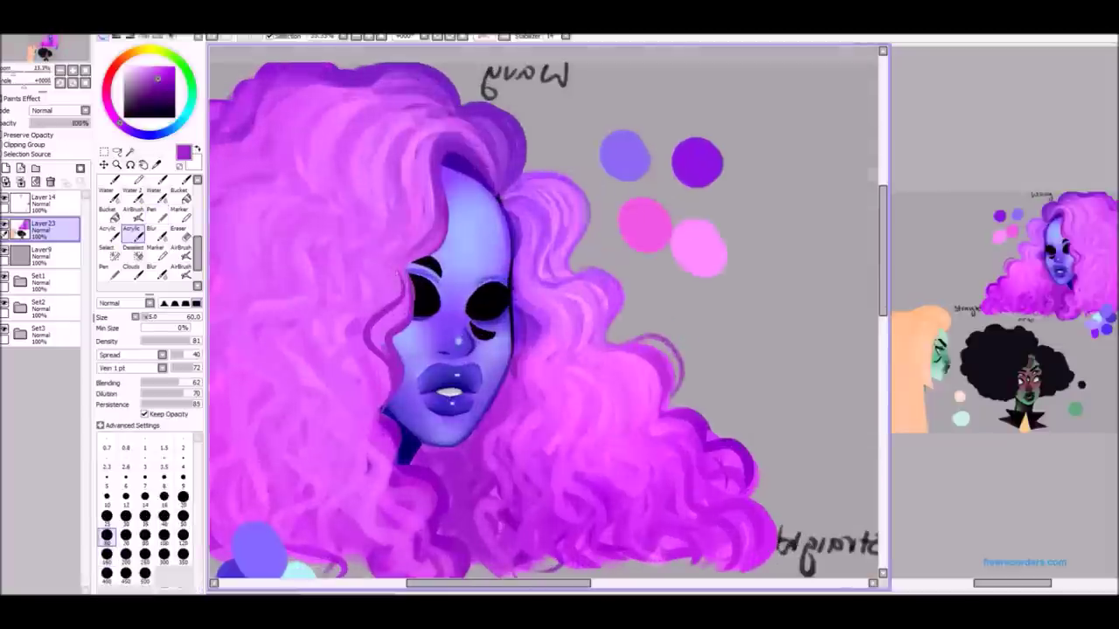
scroll(551, 228, down, 1)
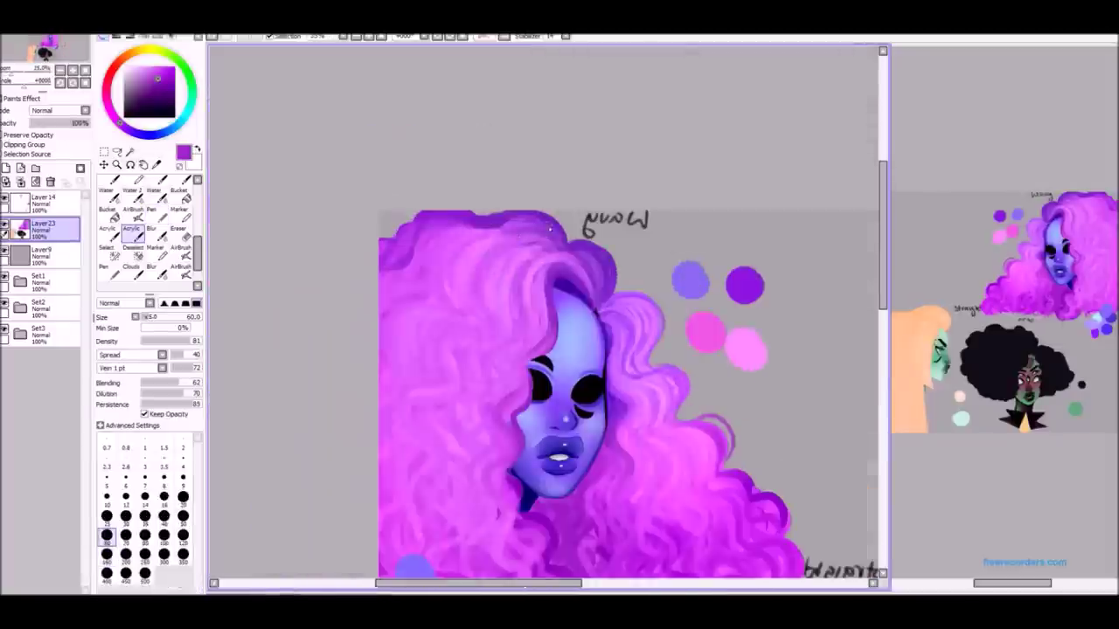
scroll(472, 288, down, 1)
scroll(412, 345, up, 1)
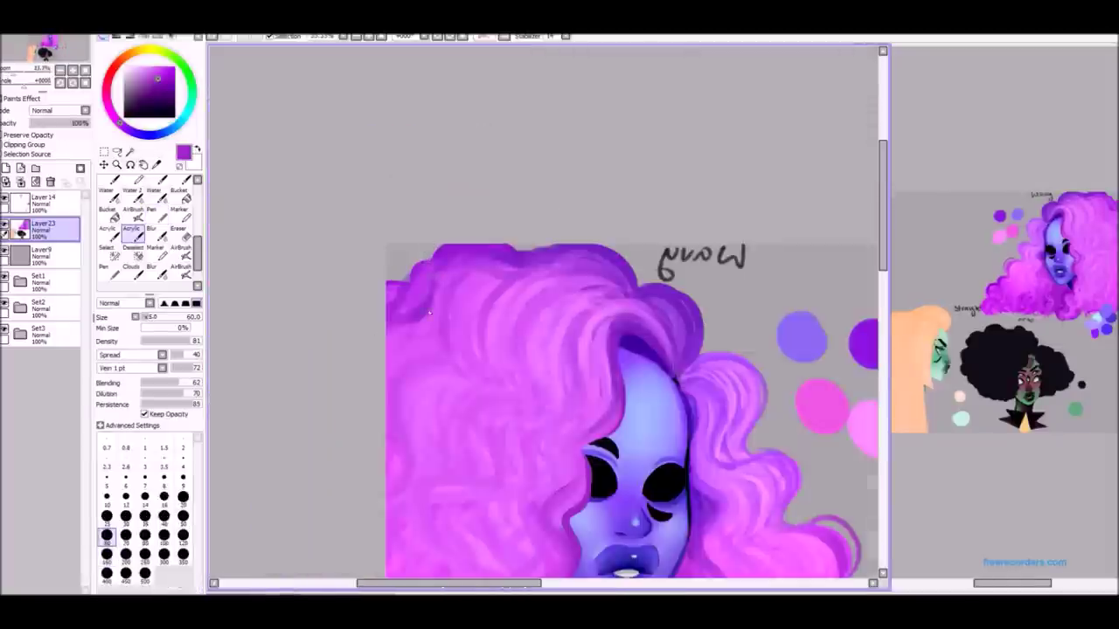
scroll(637, 237, down, 1)
scroll(638, 237, up, 3)
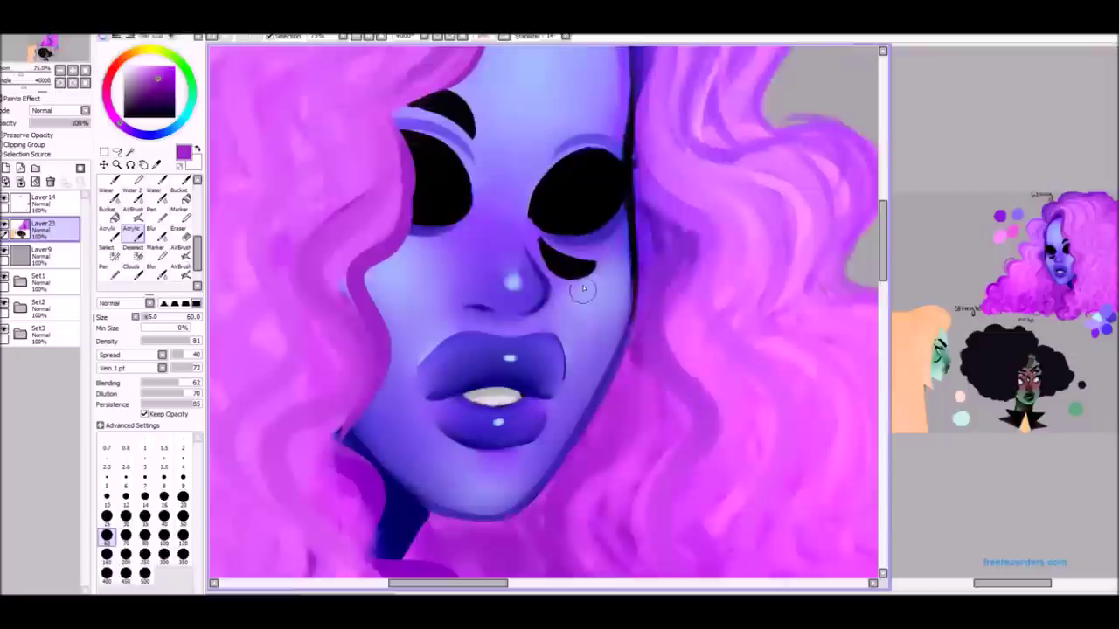
Flip the canvas view back and blend pink into the outer curls and upper edge of the wavy hair with size 60 Acrylic.
scroll(638, 232, down, 2)
scroll(640, 225, up, 1)
scroll(639, 225, down, 2)
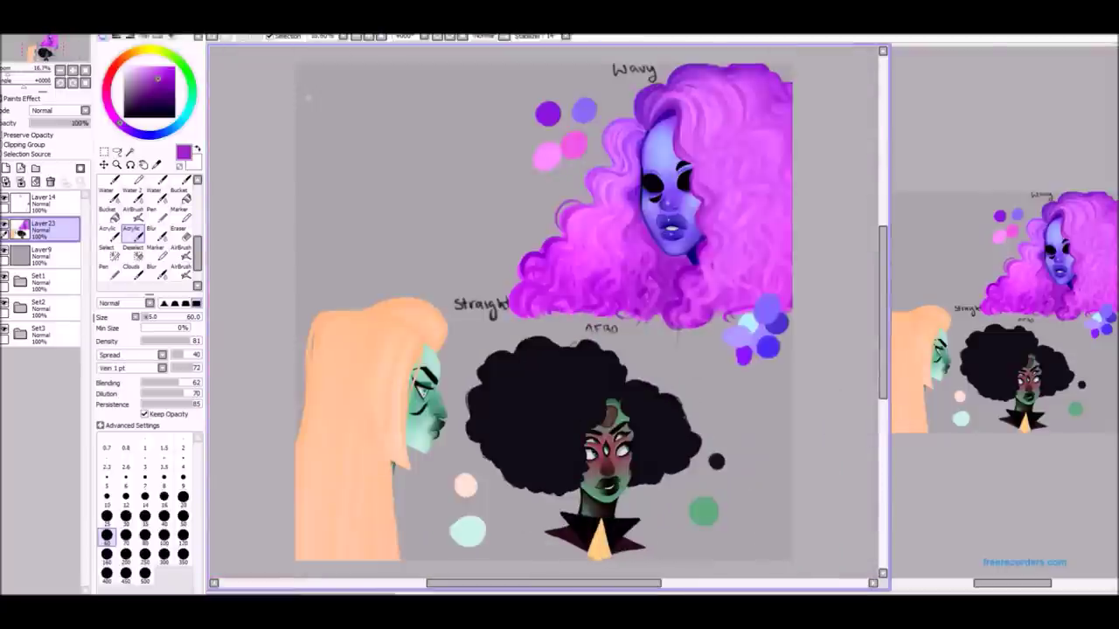
scroll(549, 225, up, 3)
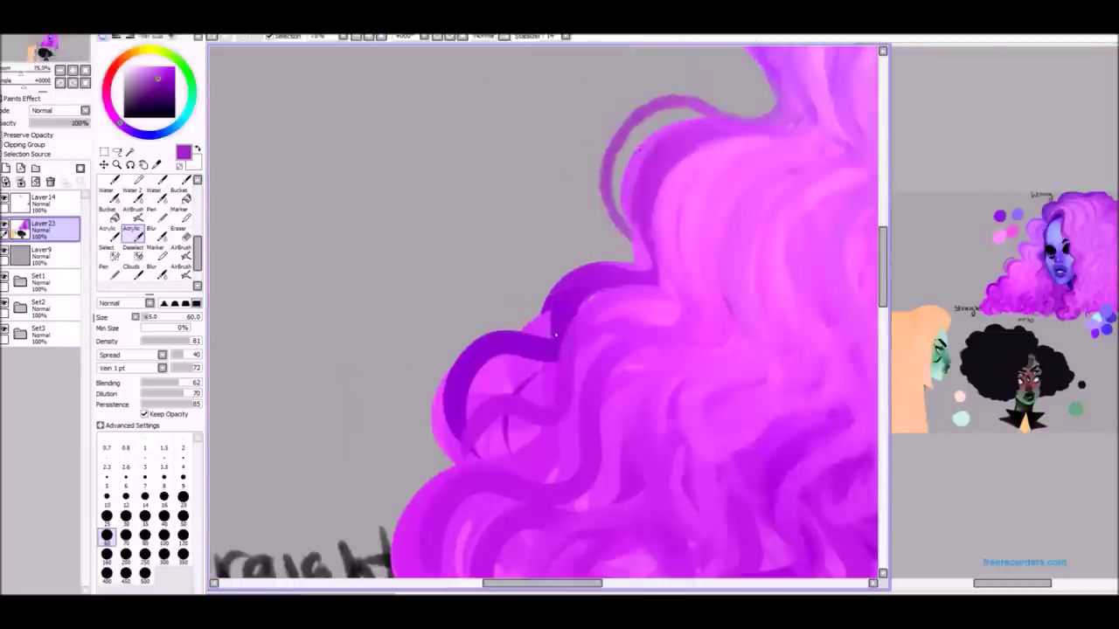
alt+click(655, 312)
scroll(654, 313, down, 1)
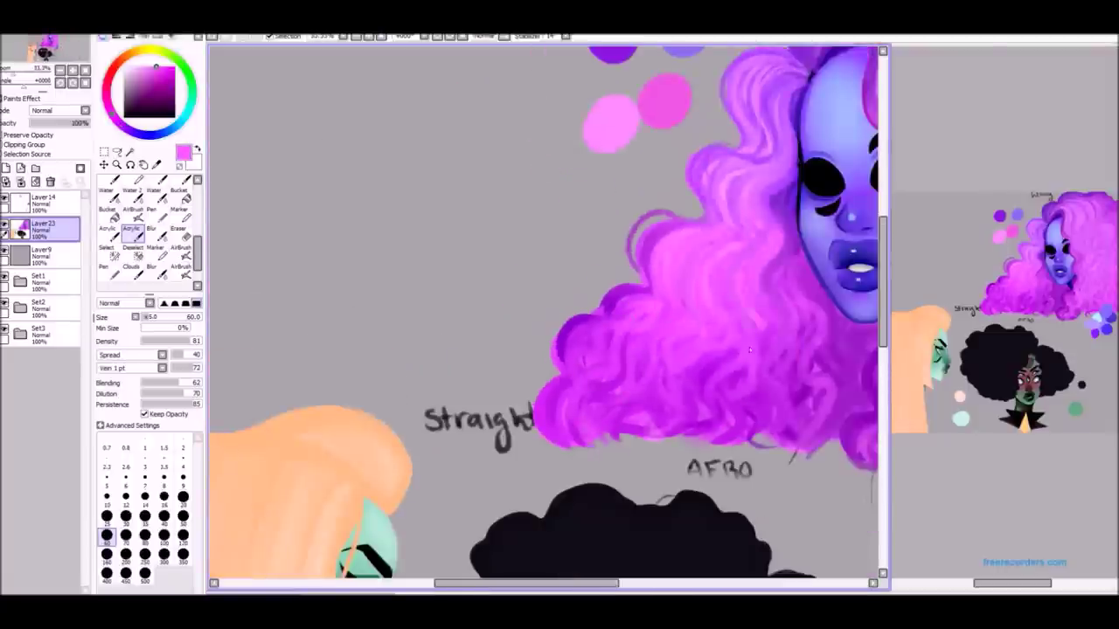
scroll(779, 317, down, 1)
scroll(796, 330, up, 1)
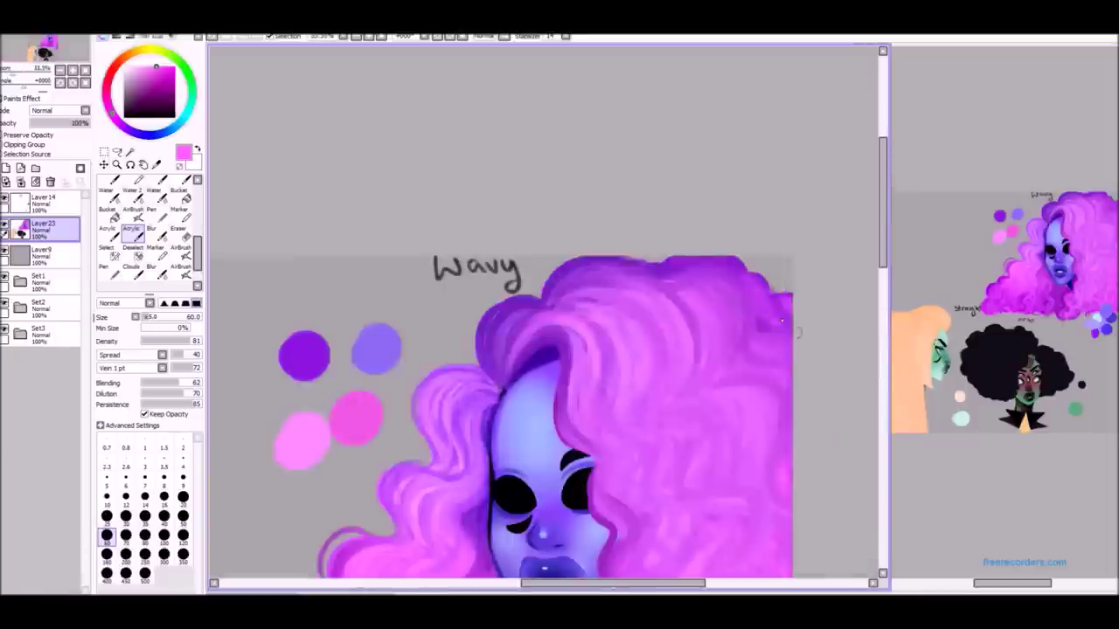
scroll(539, 322, down, 2)
scroll(478, 355, up, 3)
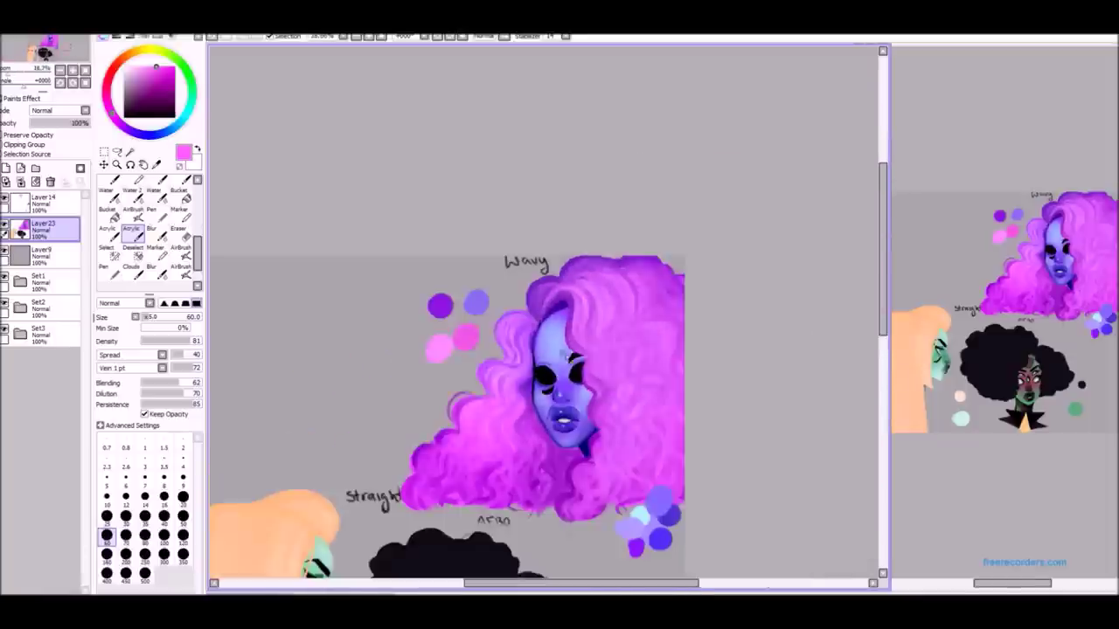
Fill out the afro's silhouette and its edge along the face in near-black with the Pen at size 60.
click(151, 210)
scroll(459, 307, up, 2)
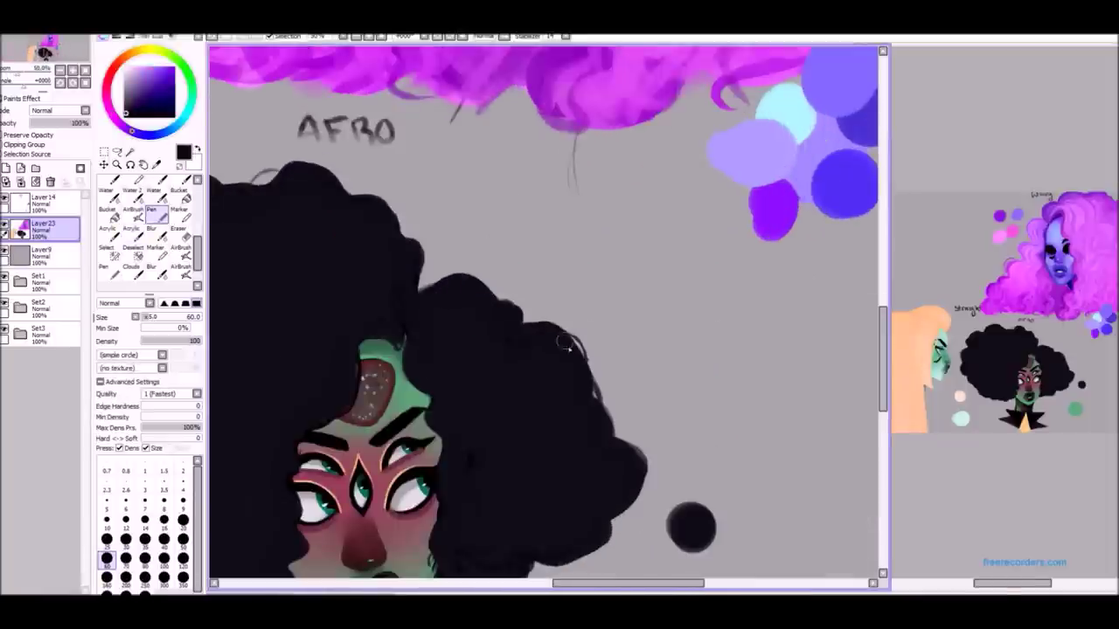
scroll(567, 347, down, 2)
scroll(360, 431, up, 5)
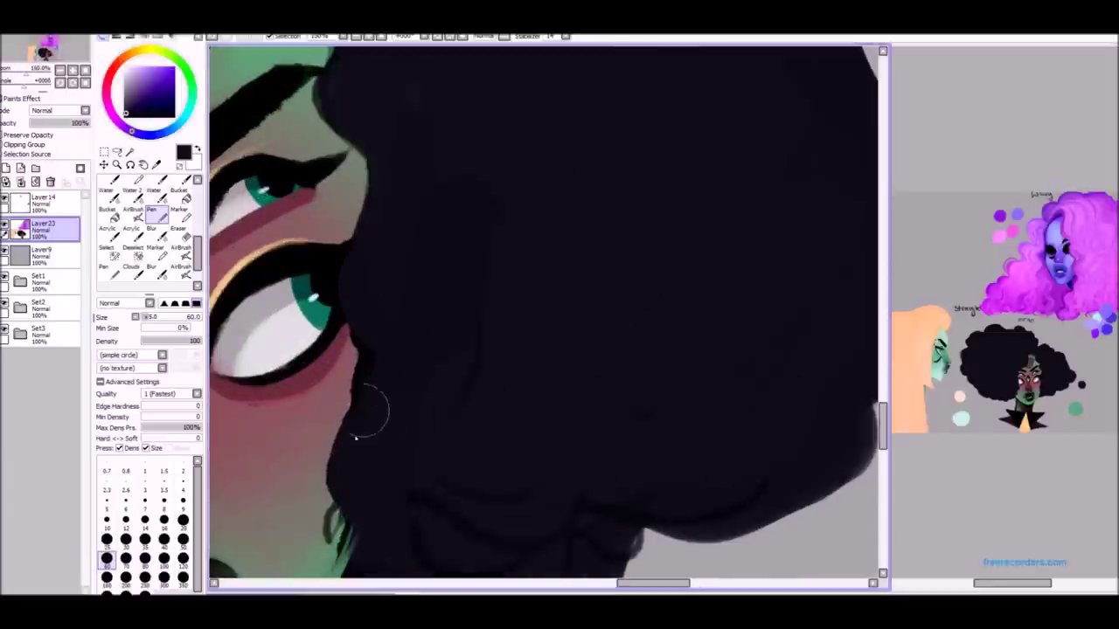
scroll(360, 431, down, 2)
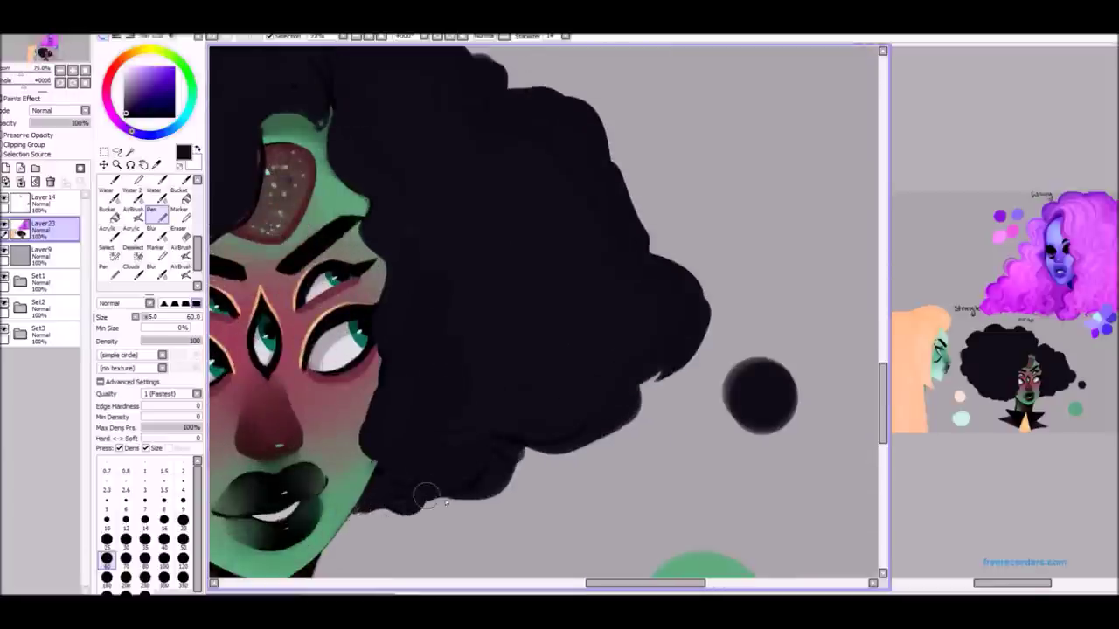
scroll(551, 450, down, 2)
scroll(395, 250, up, 4)
scroll(597, 177, down, 3)
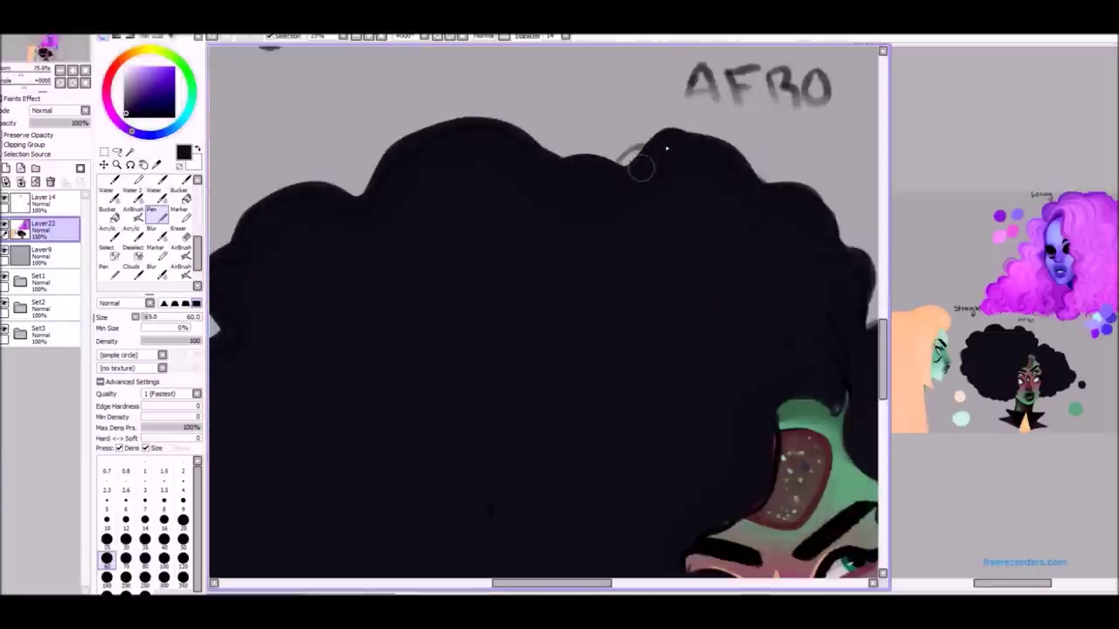
scroll(612, 350, up, 3)
scroll(722, 487, down, 3)
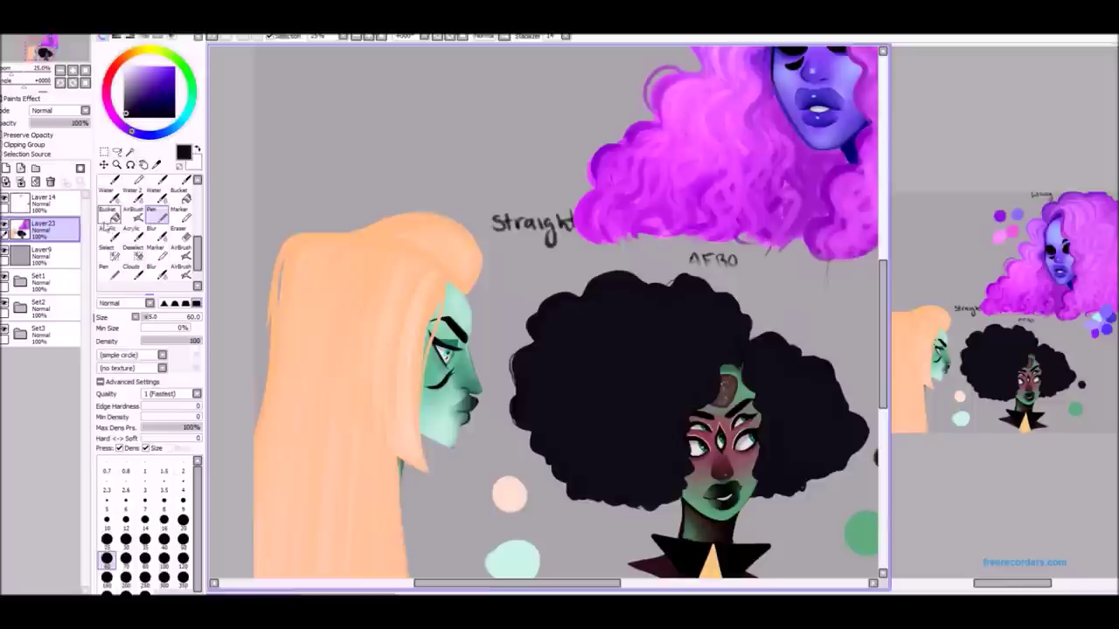
Test Acrylic and textured AirBrush strokes on a new layer beside the afro, and clear them.
click(133, 212)
key(ctrl+shift+n)
click(131, 229)
scroll(560, 350, down, 2)
scroll(673, 332, up, 1)
drag(656, 258, 695, 394)
scroll(612, 332, up, 3)
click(166, 316)
drag(686, 196, 717, 420)
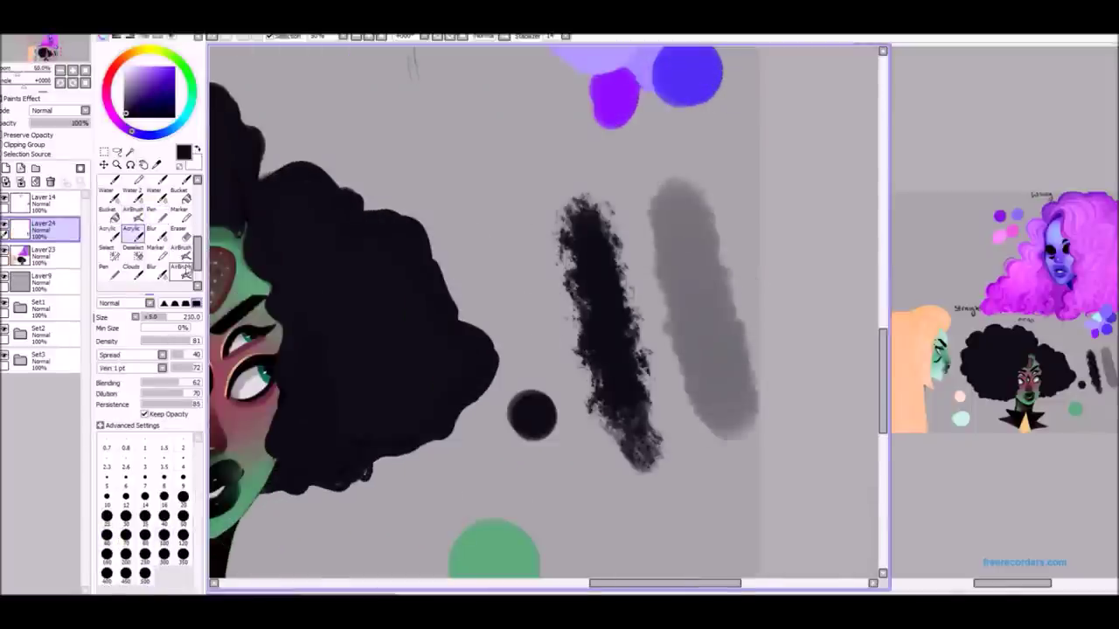
click(187, 274)
drag(503, 223, 534, 311)
scroll(544, 167, down, 1)
click(37, 182)
Add another new layer and start roughening the afro's outline in near-black with a textured AirBrush.
click(6, 168)
scroll(349, 188, up, 2)
mouse_move(350, 190)
mouse_down()
mouse_move(357, 214)
mouse_move(425, 187)
mouse_up()
scroll(425, 187, down, 2)
click(179, 249)
scroll(543, 312, up, 2)
drag(385, 236, 357, 117)
scroll(357, 117, down, 2)
scroll(358, 117, up, 2)
drag(490, 174, 542, 222)
scroll(542, 223, up, 1)
Extend the fuzzy near-black texture around the afro's upper and outer contour with the AirBrush at size 115.
click(181, 251)
scroll(370, 155, down, 1)
scroll(370, 155, up, 1)
mouse_move(415, 149)
mouse_down()
mouse_move(499, 142)
mouse_move(644, 167)
mouse_up()
scroll(405, 130, down, 2)
scroll(411, 129, up, 2)
mouse_move(411, 129)
mouse_down()
mouse_move(437, 117)
mouse_move(315, 165)
mouse_move(270, 200)
mouse_move(312, 300)
mouse_move(311, 358)
mouse_up()
scroll(279, 205, down, 2)
scroll(305, 210, up, 1)
scroll(393, 220, down, 2)
scroll(393, 219, up, 2)
Texture the afro's hairline around the forehead and cheeks with the size 115 AirBrush.
mouse_move(306, 289)
mouse_down()
mouse_move(417, 419)
mouse_move(447, 410)
mouse_move(527, 440)
mouse_move(581, 437)
mouse_up()
scroll(674, 260, up, 1)
mouse_move(673, 260)
mouse_down()
mouse_move(639, 283)
mouse_move(607, 345)
mouse_move(623, 317)
mouse_move(616, 423)
mouse_move(572, 480)
mouse_up()
scroll(585, 440, down, 1)
scroll(644, 229, up, 1)
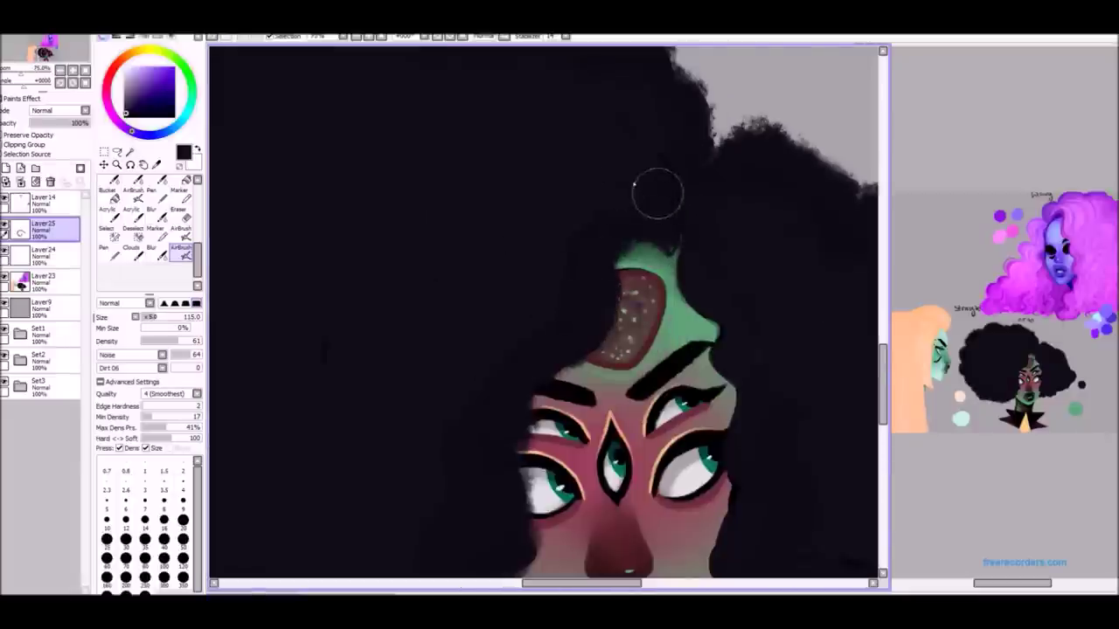
scroll(656, 187, down, 1)
drag(686, 262, 725, 332)
scroll(743, 348, down, 1)
scroll(743, 348, up, 1)
drag(736, 411, 717, 493)
scroll(717, 493, down, 1)
Fluff up the lower edge of the afro beside the jaw and its outer corner with the size 115 AirBrush.
scroll(472, 262, down, 2)
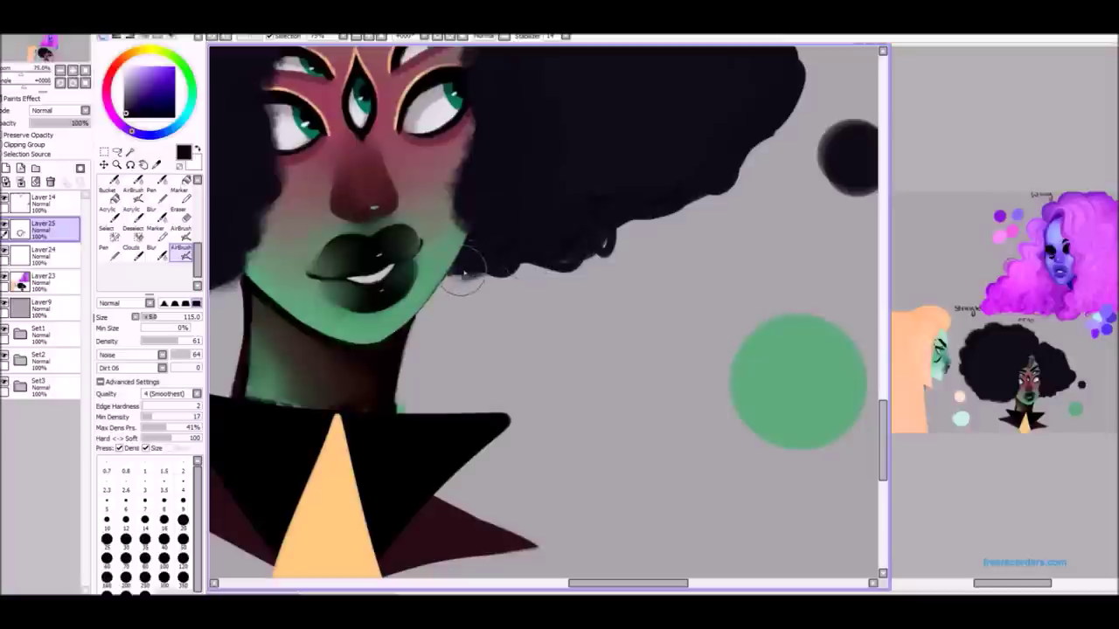
mouse_move(472, 271)
mouse_down()
mouse_move(548, 261)
mouse_move(656, 197)
mouse_up()
scroll(689, 183, down, 1)
scroll(689, 183, up, 1)
drag(656, 250, 699, 212)
scroll(699, 213, up, 1)
mouse_move(642, 113)
mouse_down()
mouse_move(702, 168)
mouse_move(637, 119)
mouse_up()
scroll(638, 120, down, 3)
scroll(452, 369, up, 4)
Clean up the afro texture with the Eraser at size 50, move its layer below Layer24 and merge it into Layer23.
key(e)
scroll(451, 369, down, 3)
scroll(452, 369, up, 1)
drag(42, 227, 42, 259)
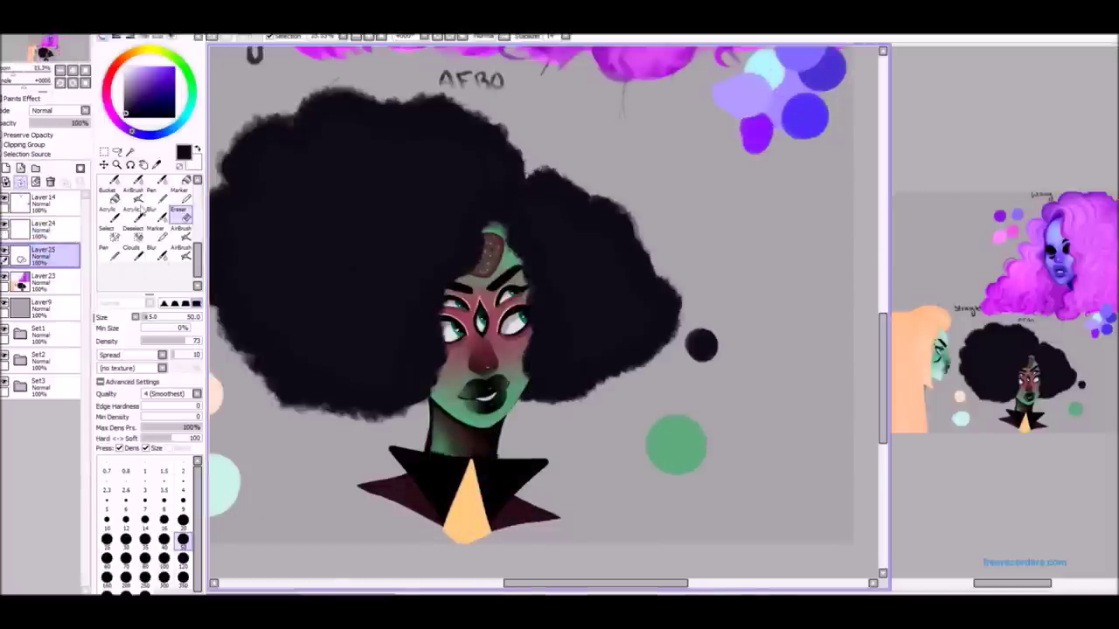
click(21, 181)
Draw small stray curls along the afro's outer edge with the dense textured AirBrush at size 45.
click(182, 231)
scroll(580, 242, up, 3)
scroll(508, 303, down, 3)
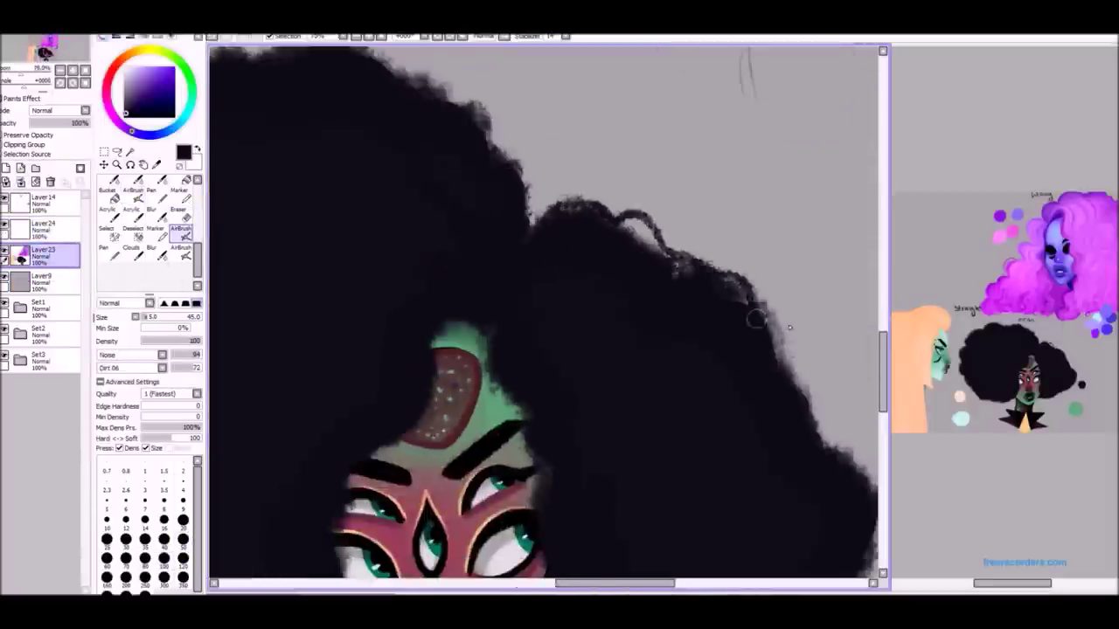
scroll(567, 204, up, 2)
scroll(428, 160, down, 3)
scroll(428, 160, up, 3)
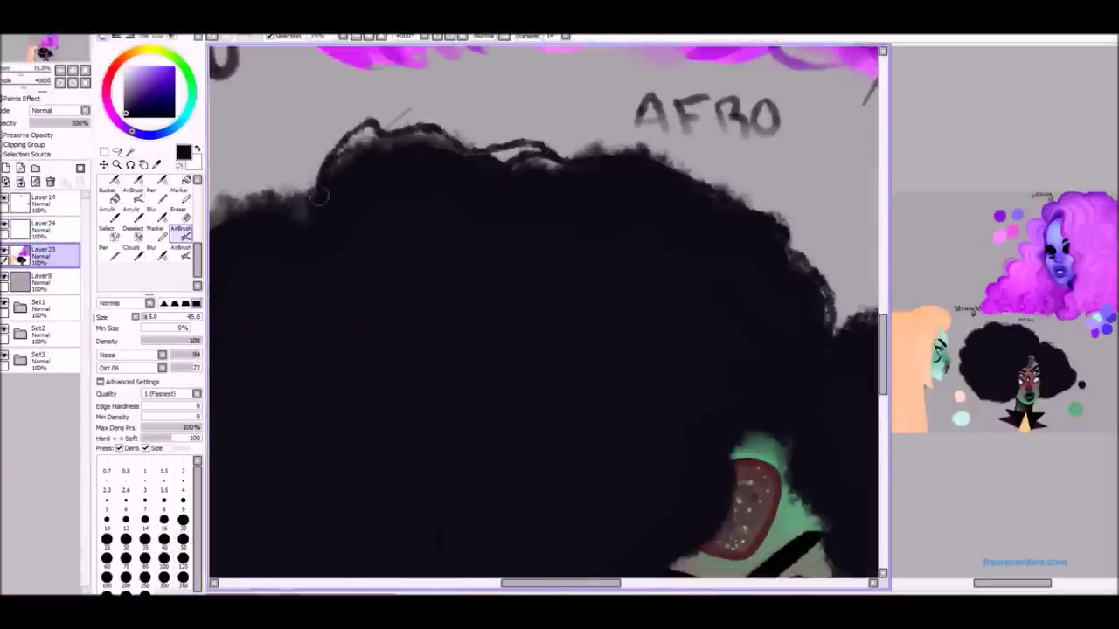
scroll(437, 193, down, 3)
scroll(445, 226, up, 2)
scroll(445, 226, down, 3)
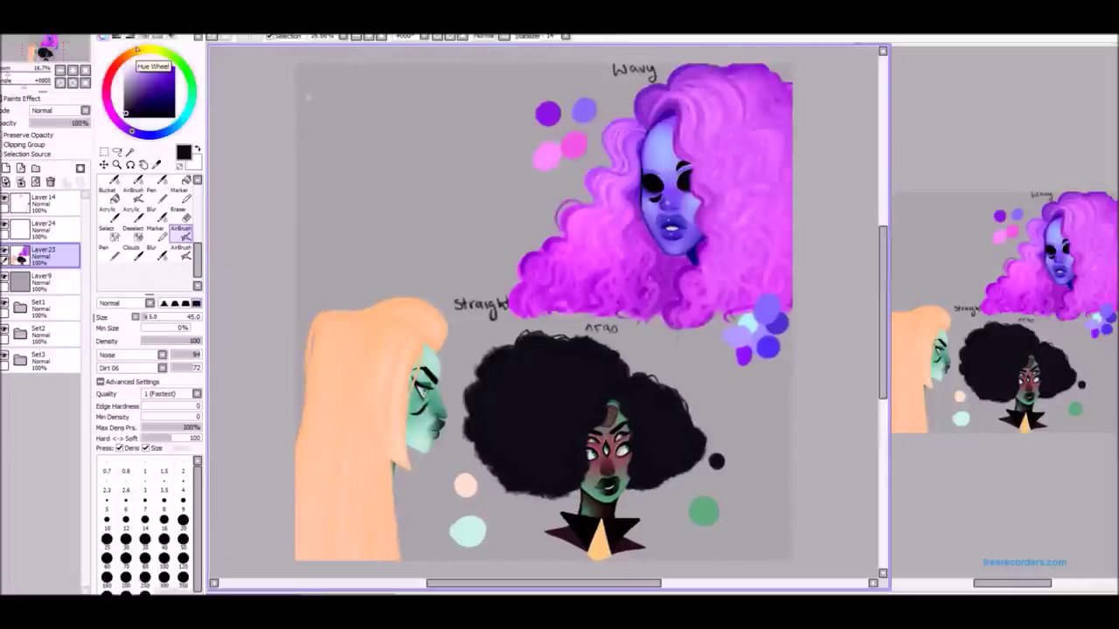
On a new Luminosity layer, airbrush dark magenta over the inner afro and lower the layer opacity to about 34%.
click(182, 261)
click(7, 175)
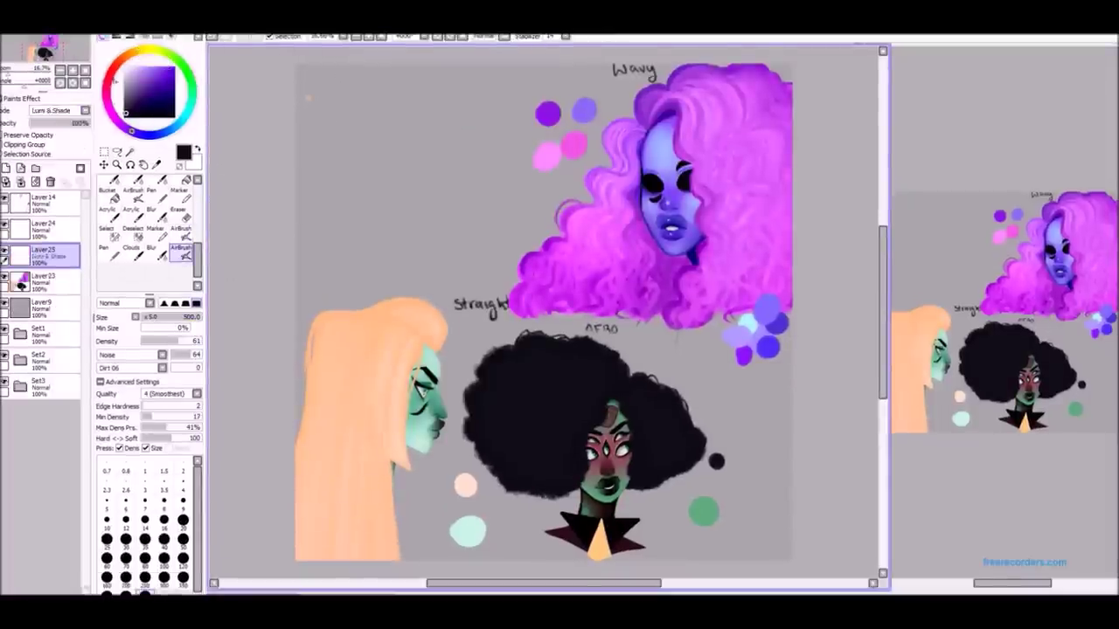
click(145, 96)
scroll(524, 393, up, 2)
mouse_move(569, 400)
mouse_down()
mouse_move(524, 411)
mouse_move(587, 375)
mouse_move(707, 425)
mouse_move(699, 472)
mouse_up()
scroll(60, 110, down, 4)
click(181, 232)
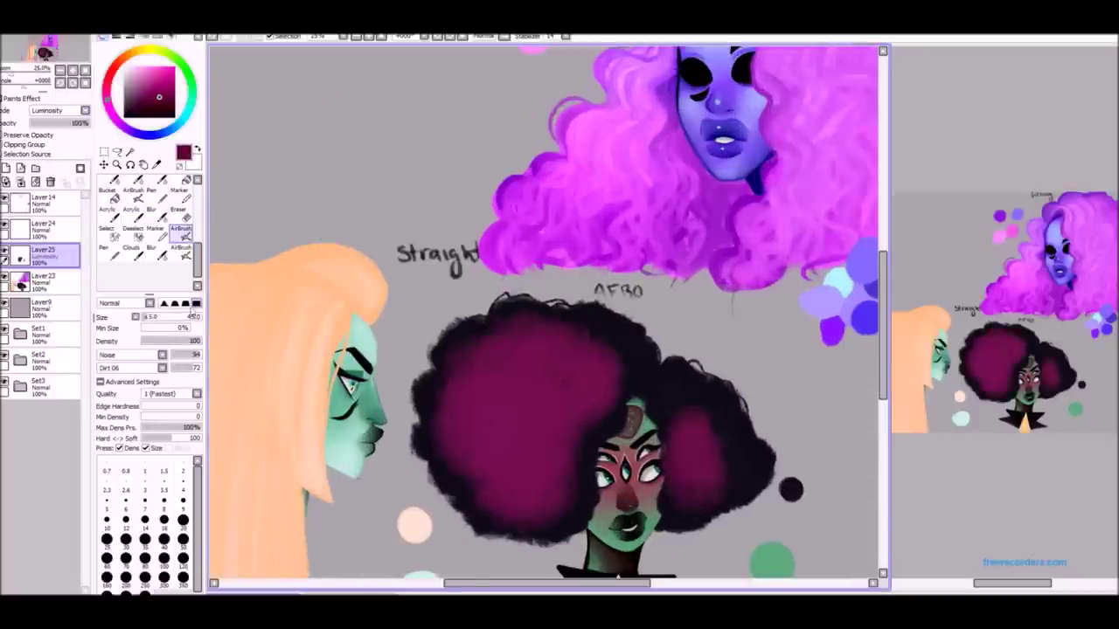
drag(85, 123, 50, 122)
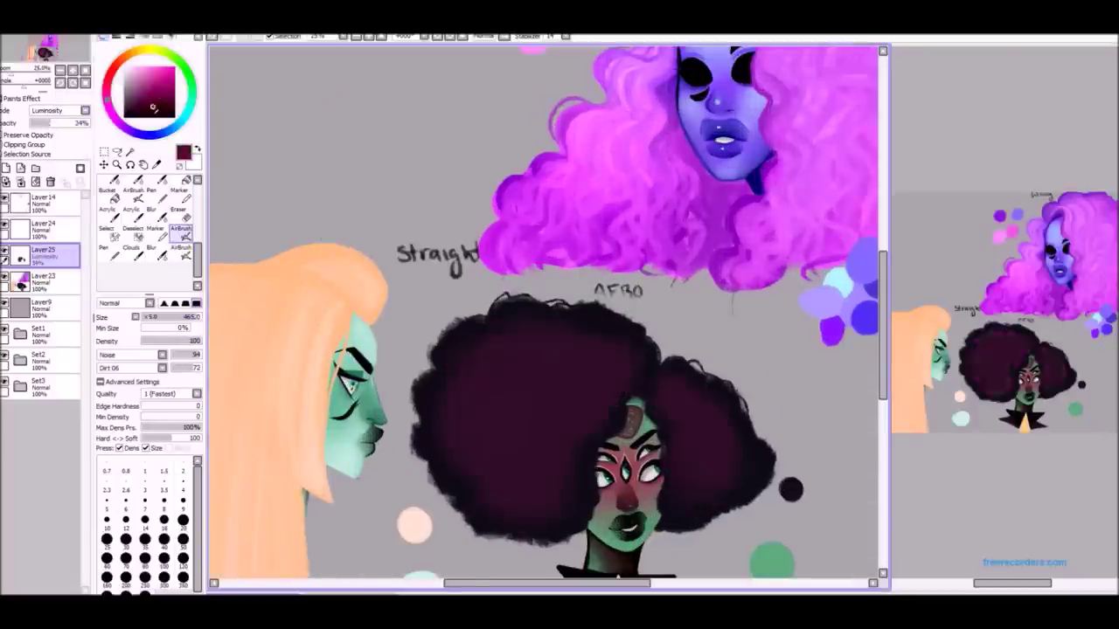
Airbrush very dark purple over the afro at size 400 on the Luminosity layer and lower the layer opacity to 26%.
click(132, 206)
click(131, 194)
scroll(564, 365, up, 2)
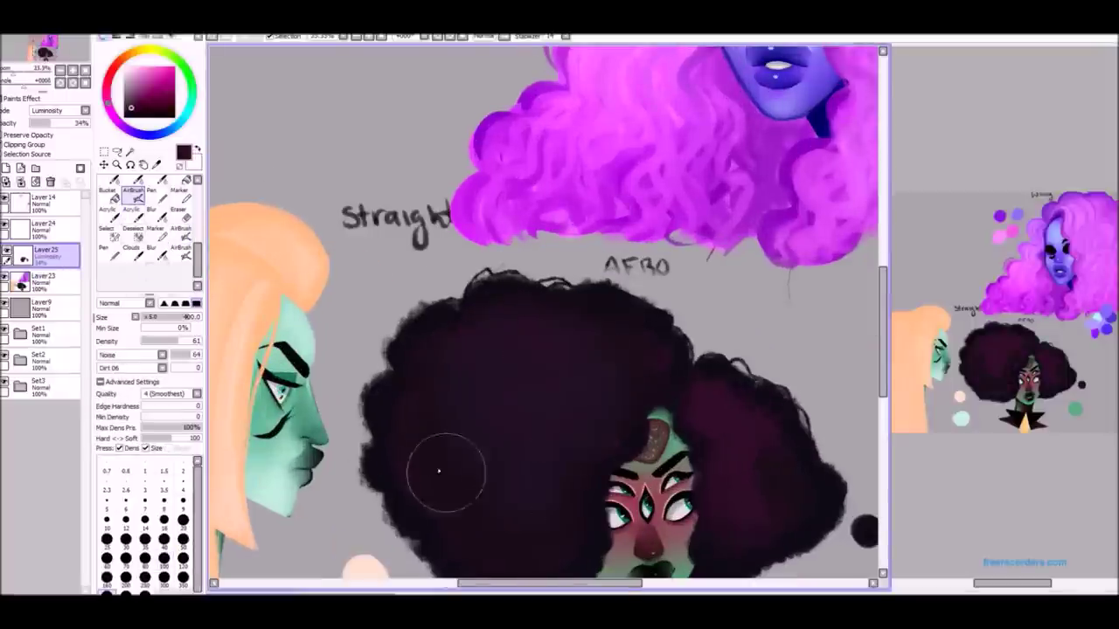
scroll(617, 375, down, 2)
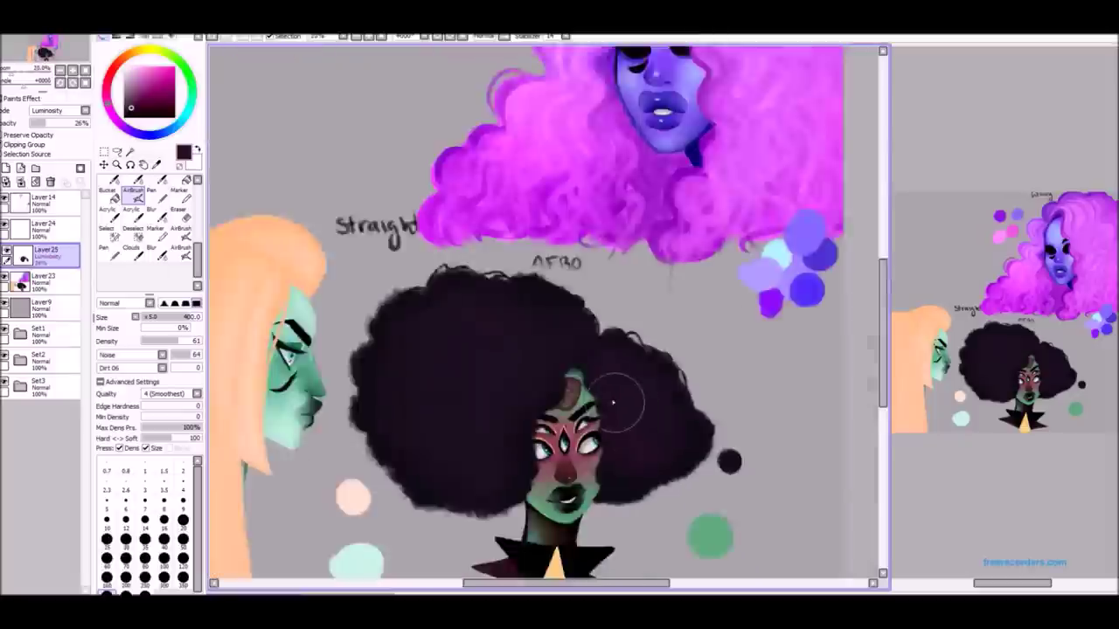
On Layer23, blend the afro character's neck shading with Blur at size 70 and darken the neck's left edge with Acrylic at size 60.
scroll(620, 400, up, 3)
click(44, 278)
click(151, 210)
click(125, 548)
scroll(499, 457, up, 2)
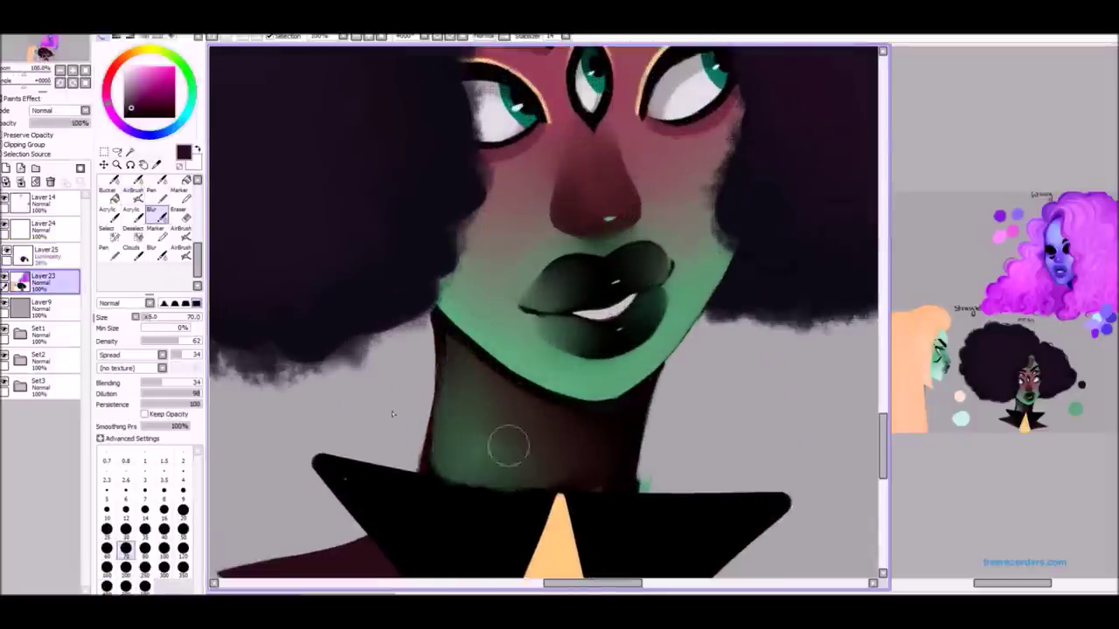
key(b)
drag(416, 359, 449, 365)
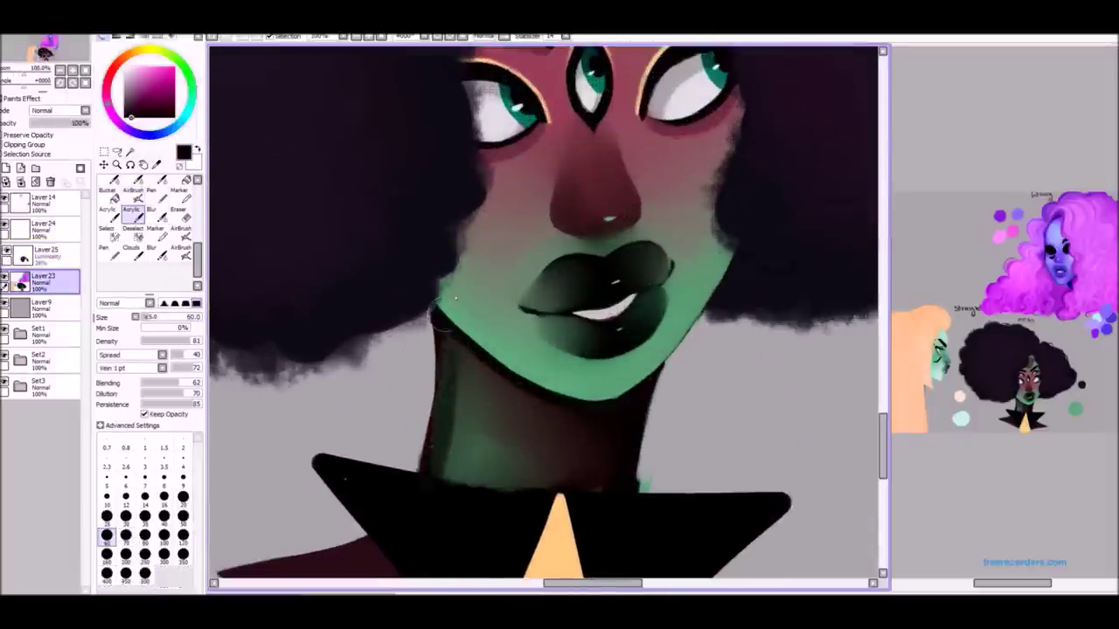
Sharpen the black collar's left point and paint a hard black shadow along the neck beneath the jaw with the Pen at size 60.
key(n)
drag(345, 479, 328, 397)
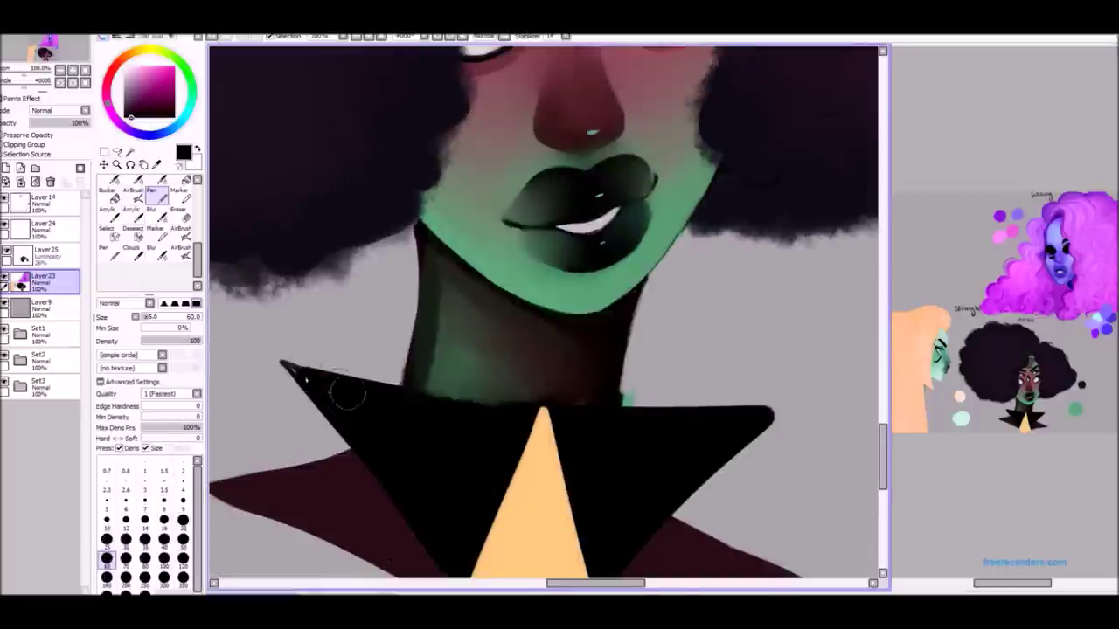
scroll(338, 386, up, 2)
scroll(512, 260, down, 3)
scroll(513, 286, up, 2)
drag(367, 188, 513, 285)
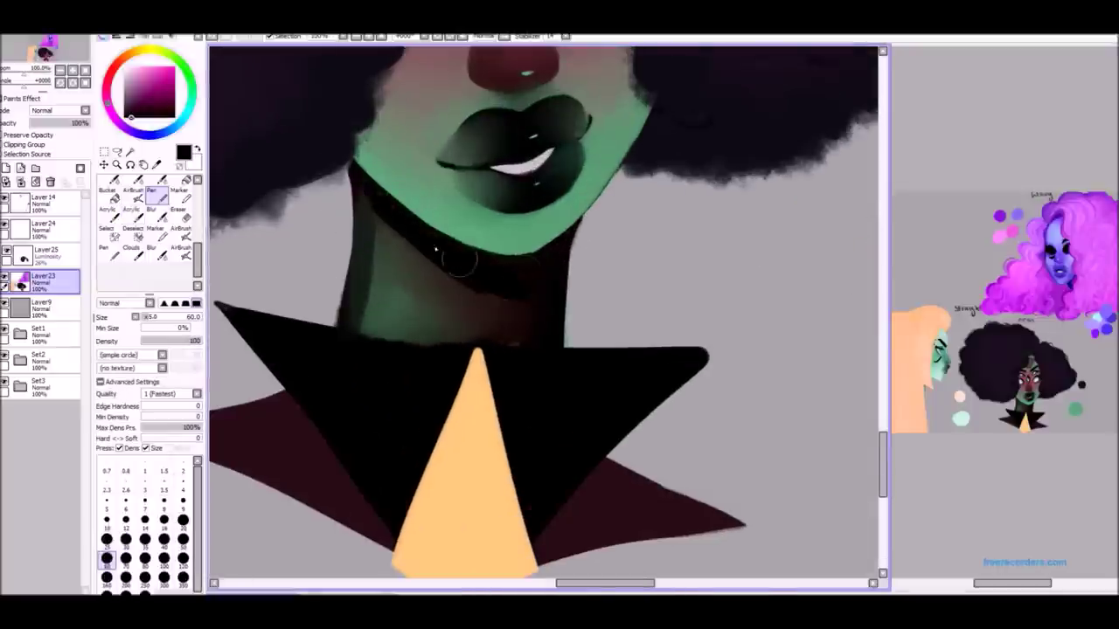
scroll(513, 286, down, 3)
scroll(513, 286, up, 3)
scroll(513, 286, down, 4)
click(385, 37)
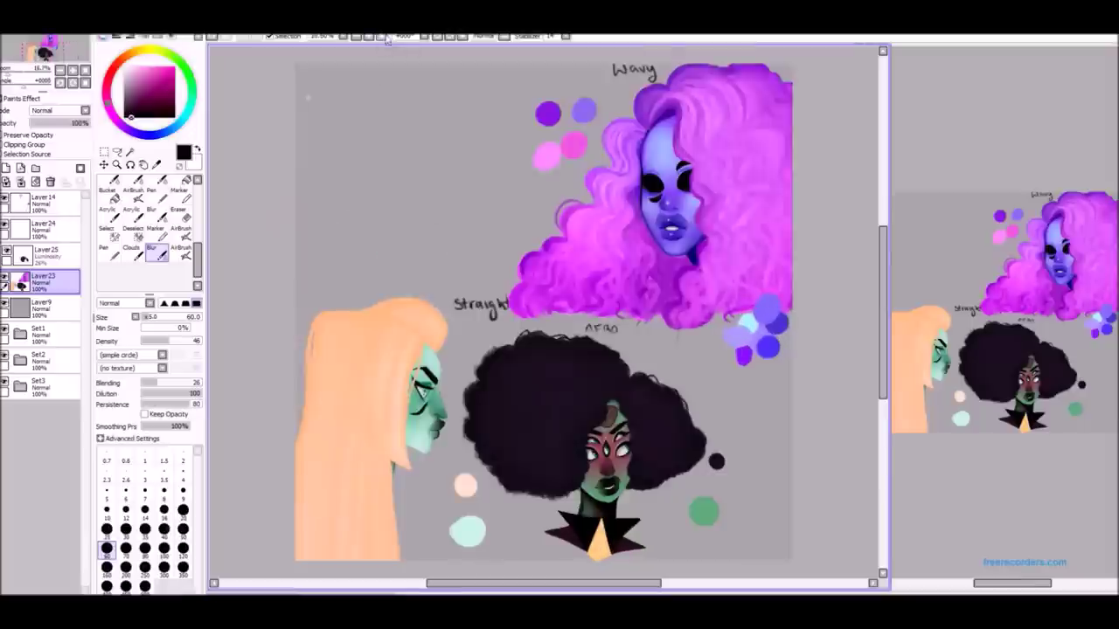